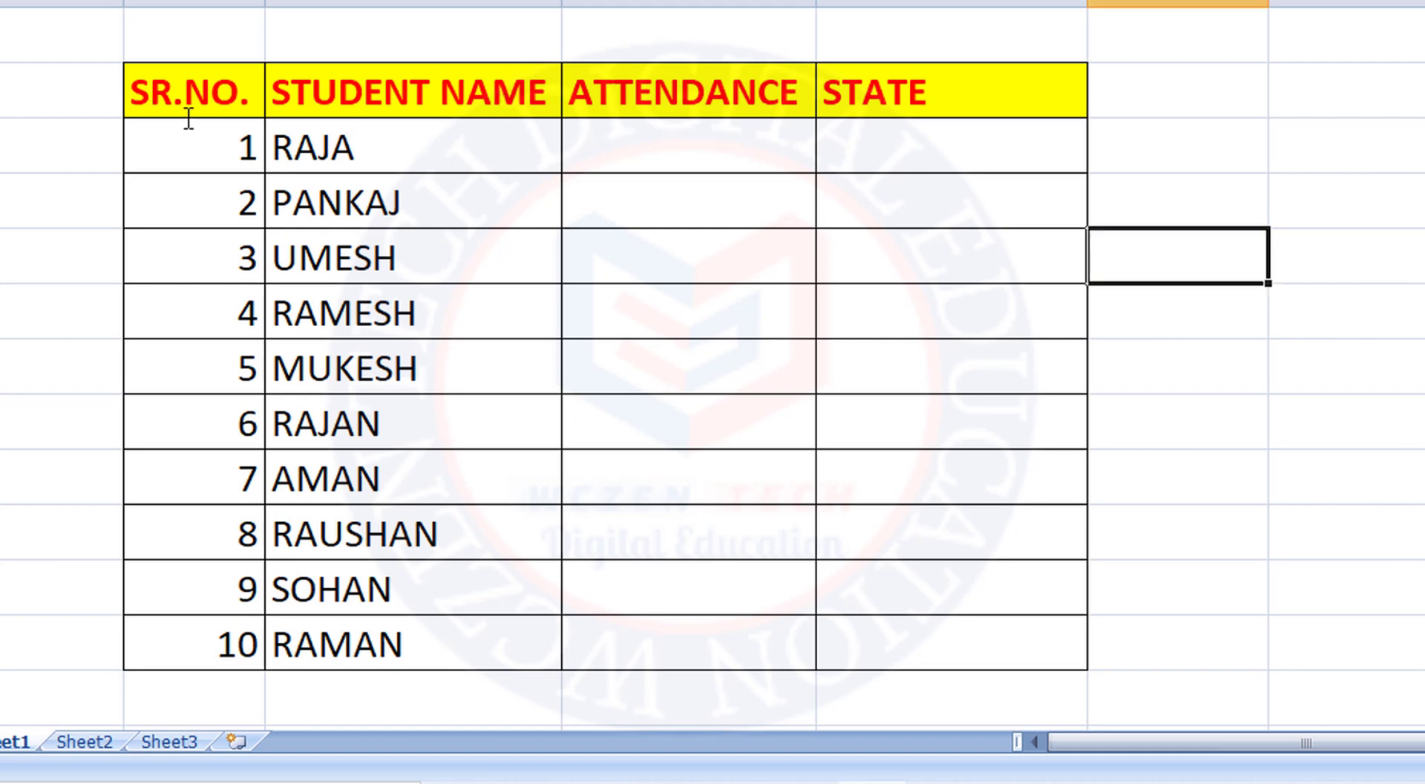
Pick attendance for students 1–5 from the dropdowns: P, A, P, A, P.
click(438, 131)
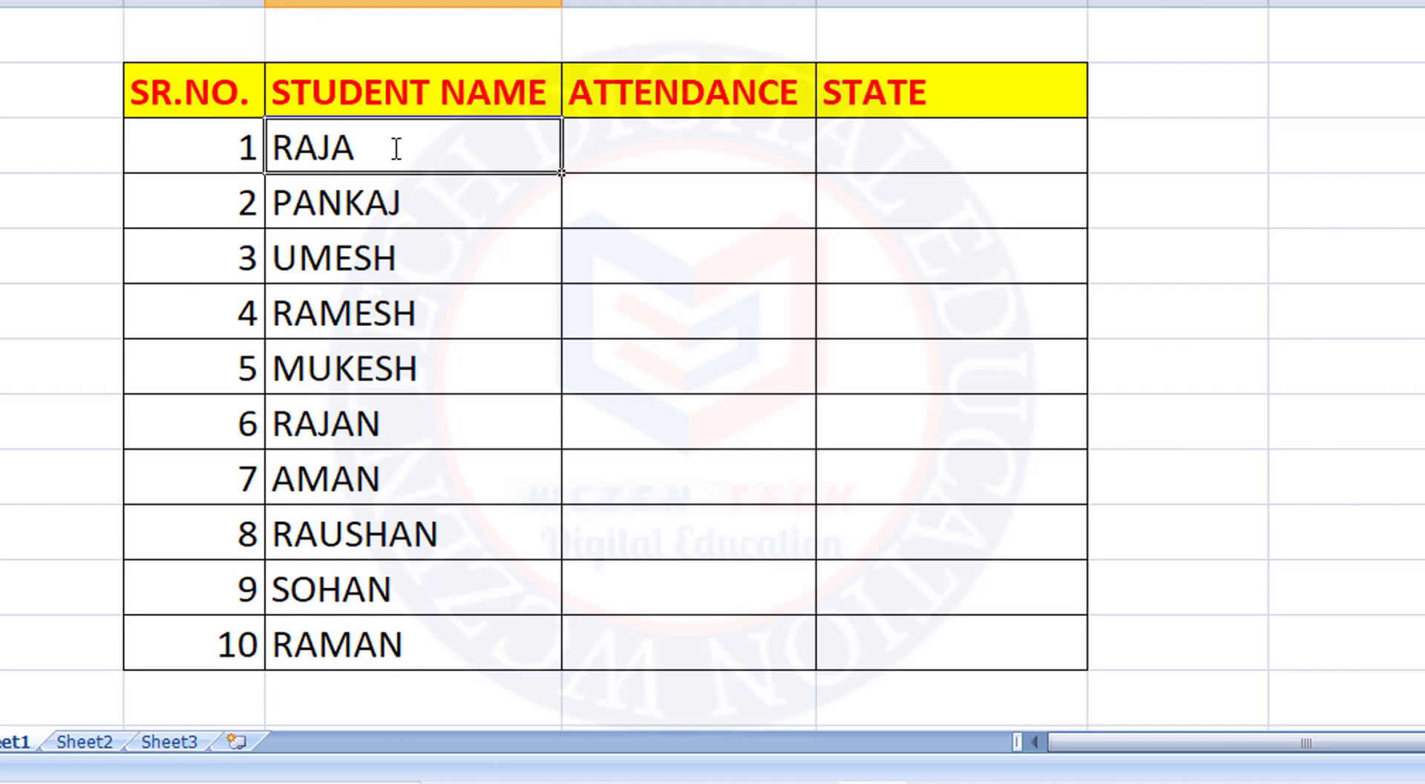
click(629, 154)
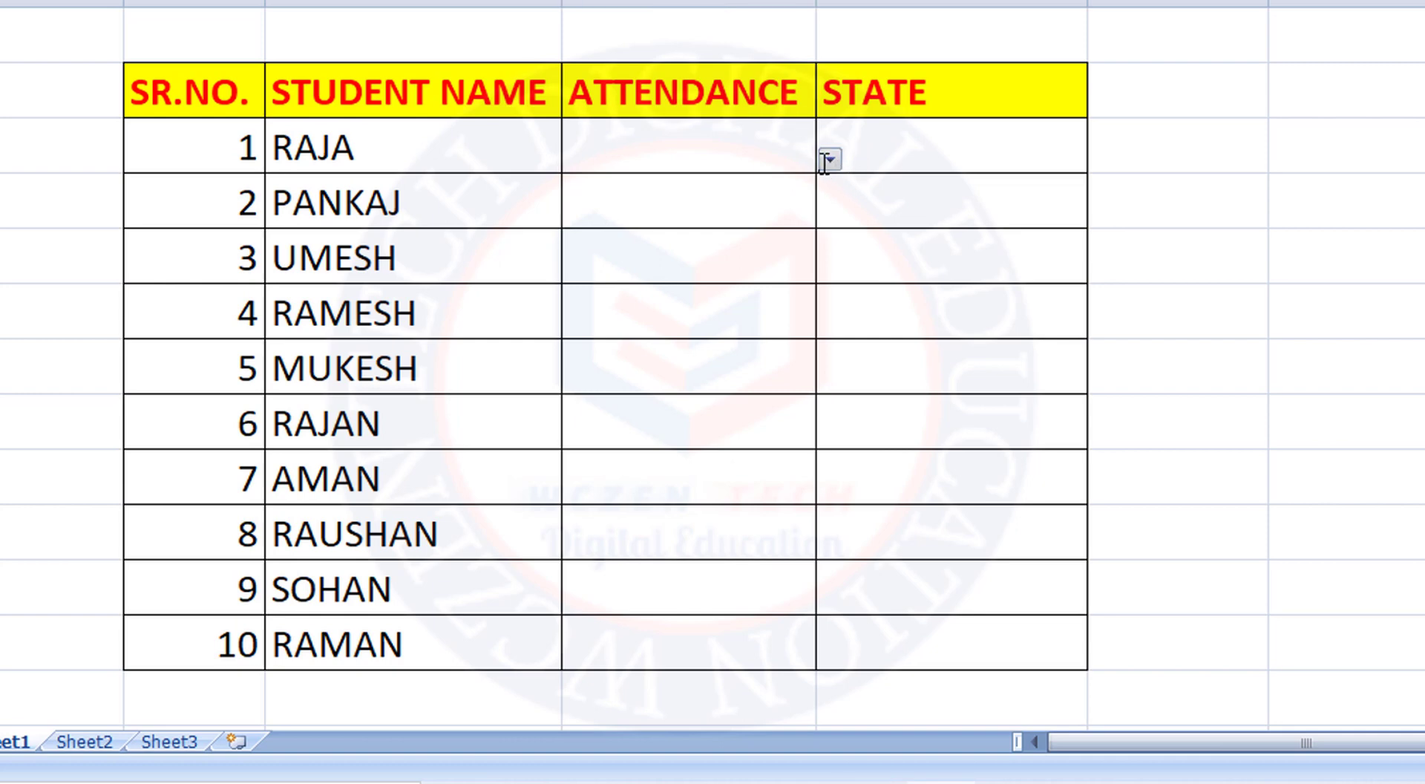
click(829, 159)
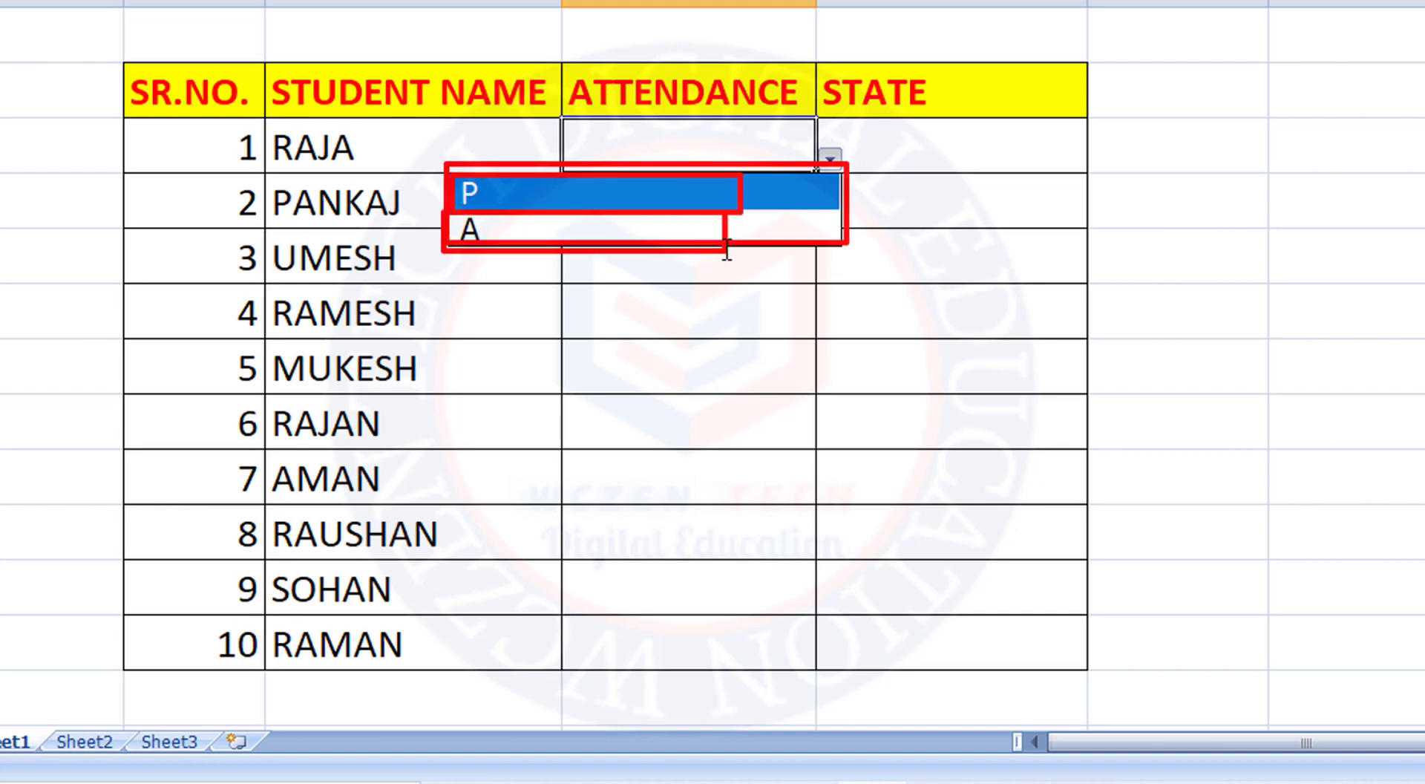
click(729, 192)
click(725, 200)
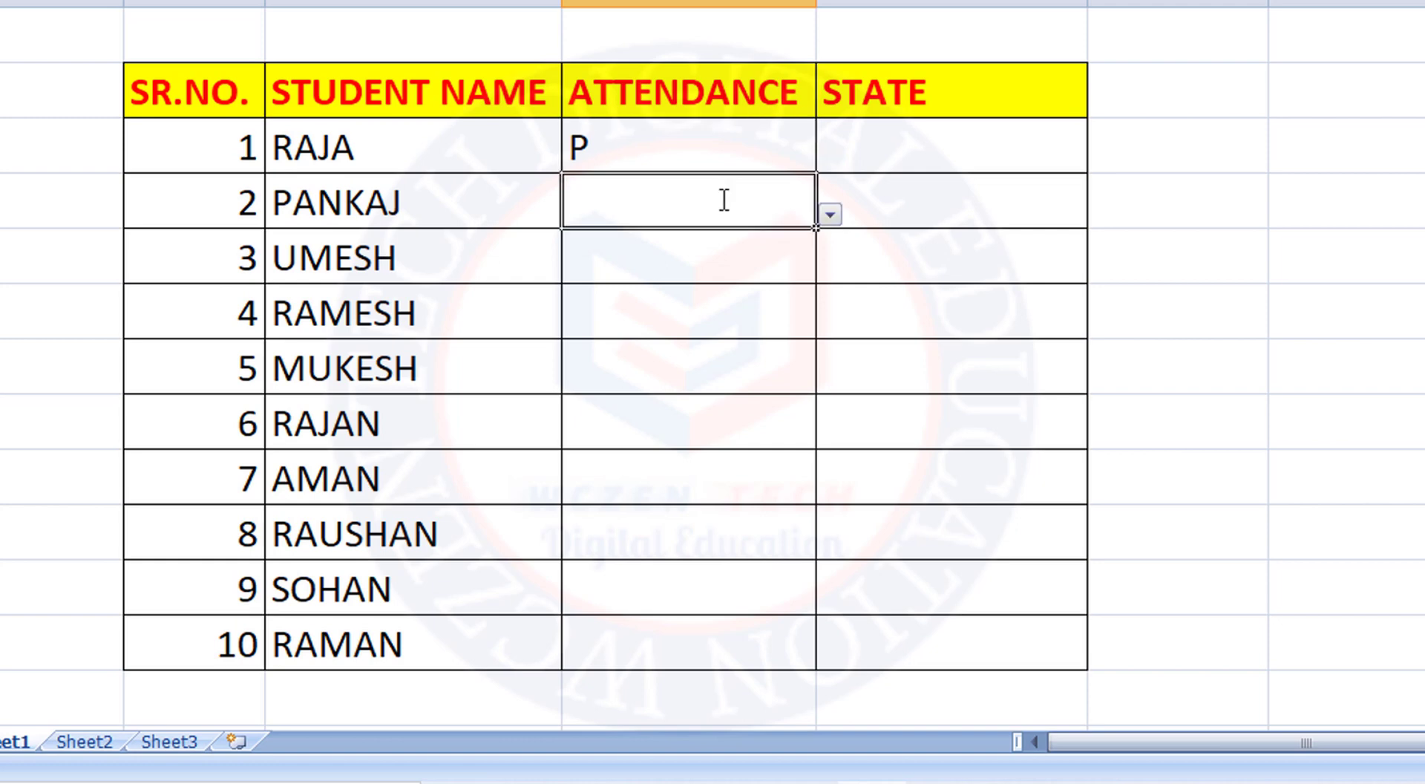
click(830, 216)
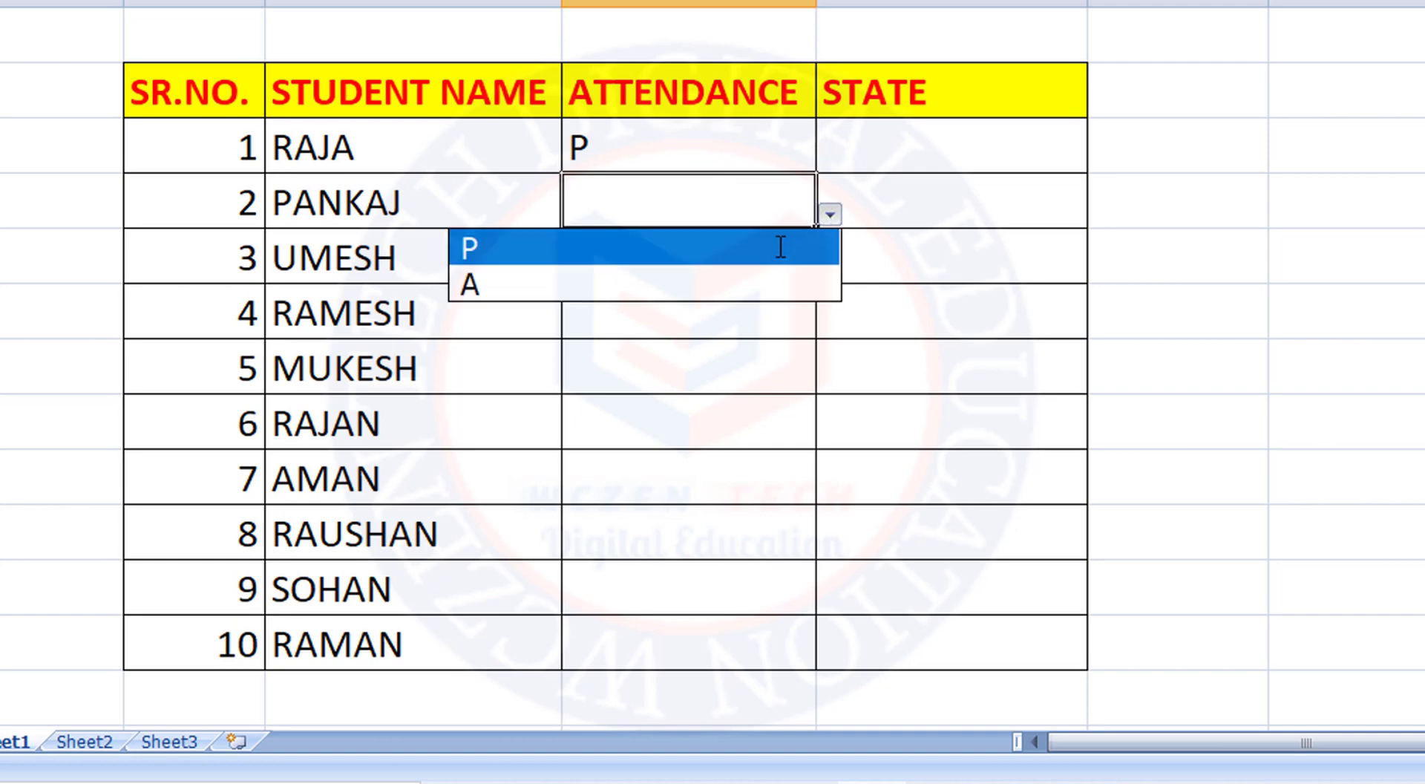
click(763, 284)
click(746, 249)
click(830, 270)
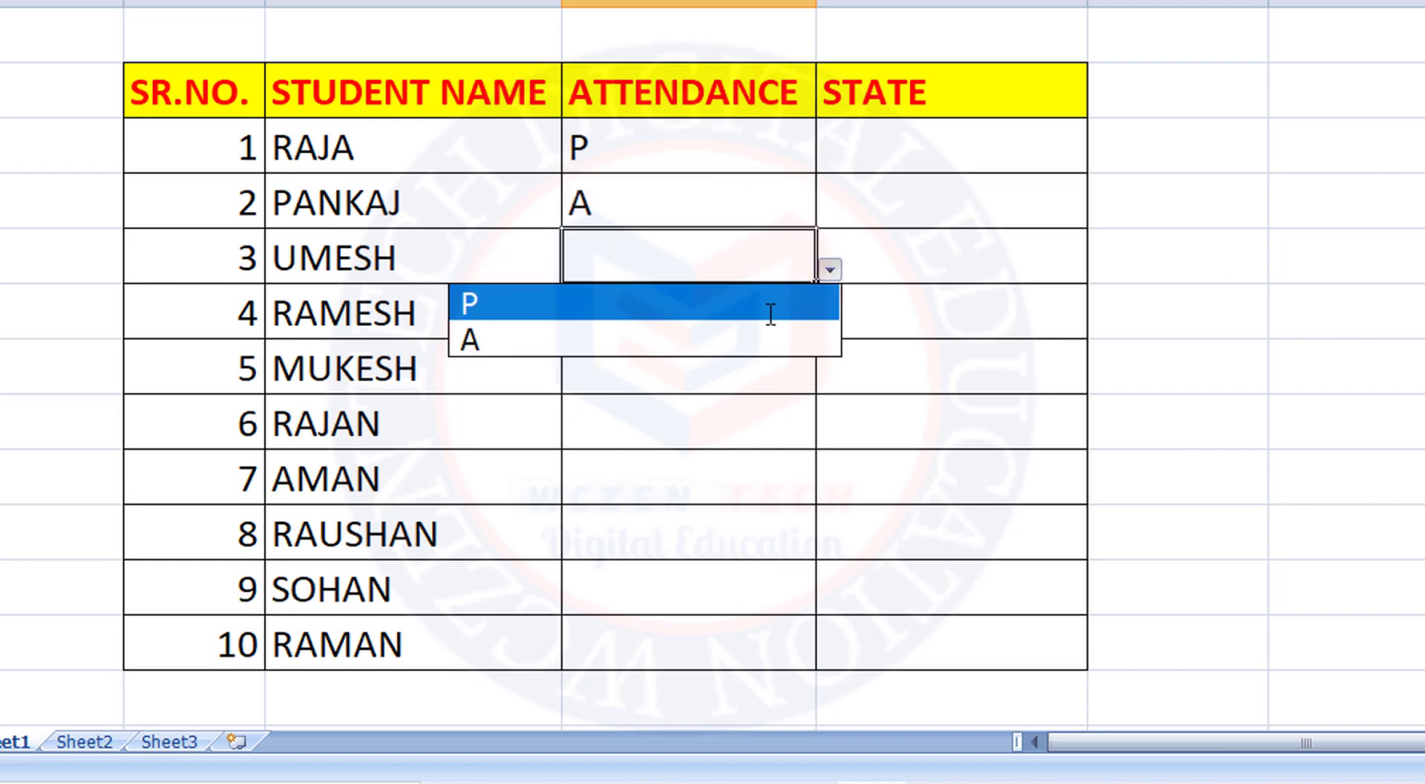
click(772, 311)
click(753, 313)
click(830, 324)
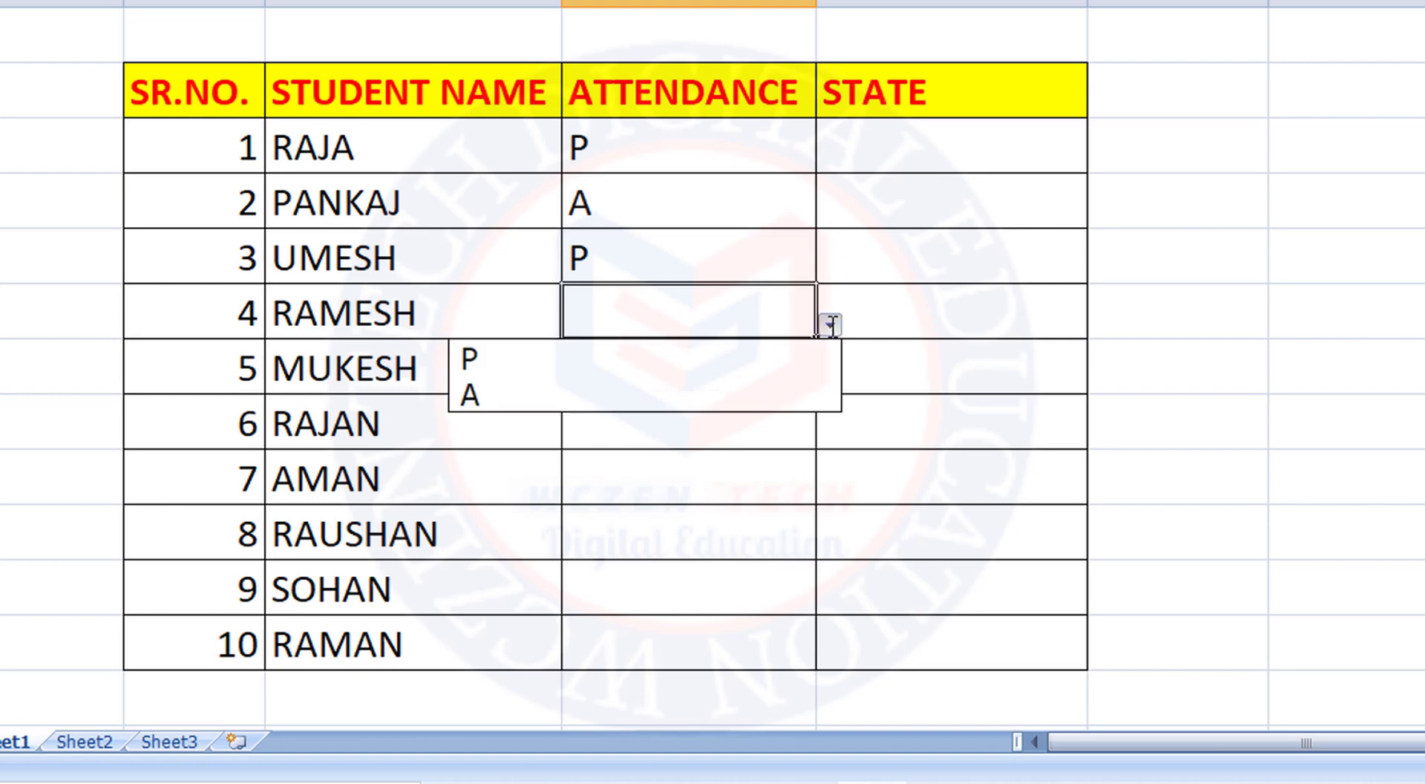
click(831, 390)
click(746, 360)
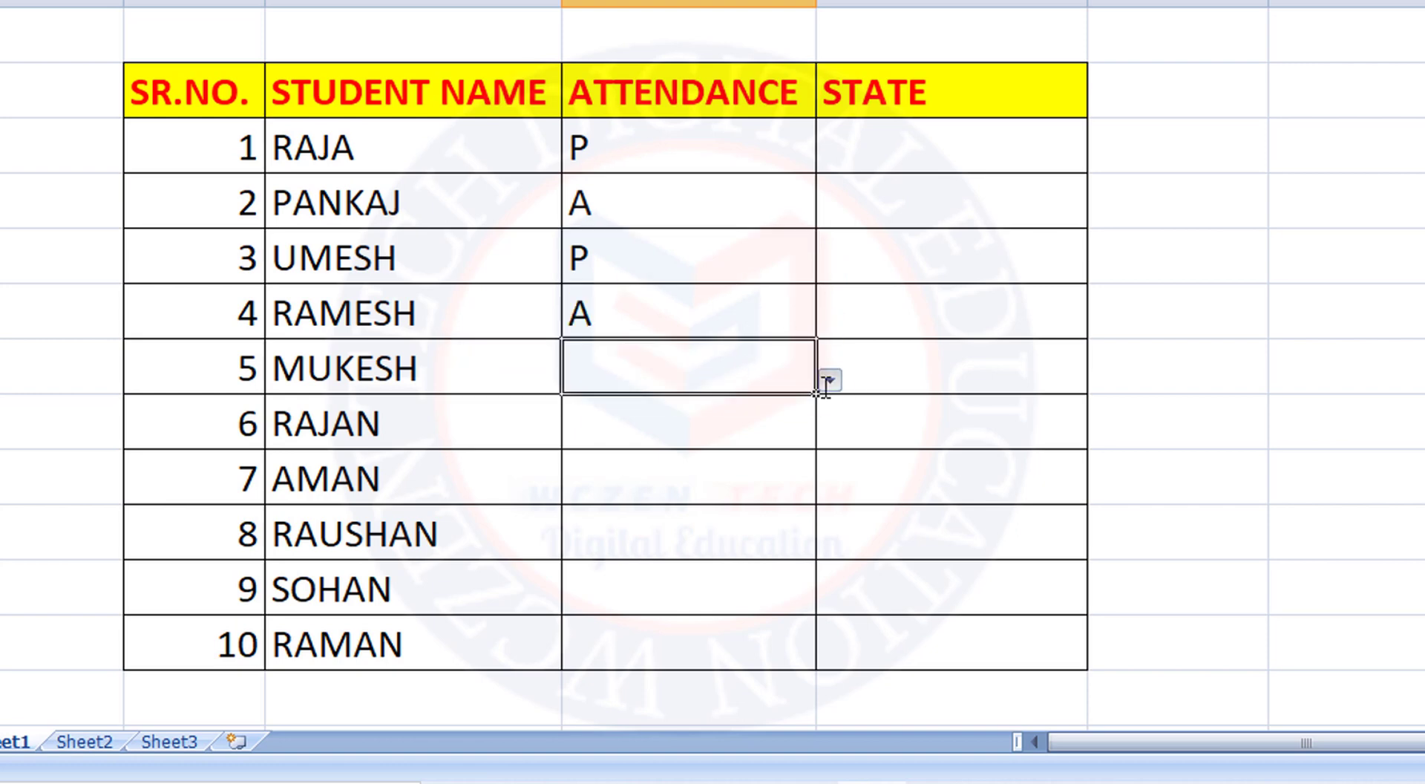
click(830, 379)
click(846, 409)
Pick attendance for students 6–10 from the dropdowns: A, P, P, A, P.
click(735, 424)
click(830, 435)
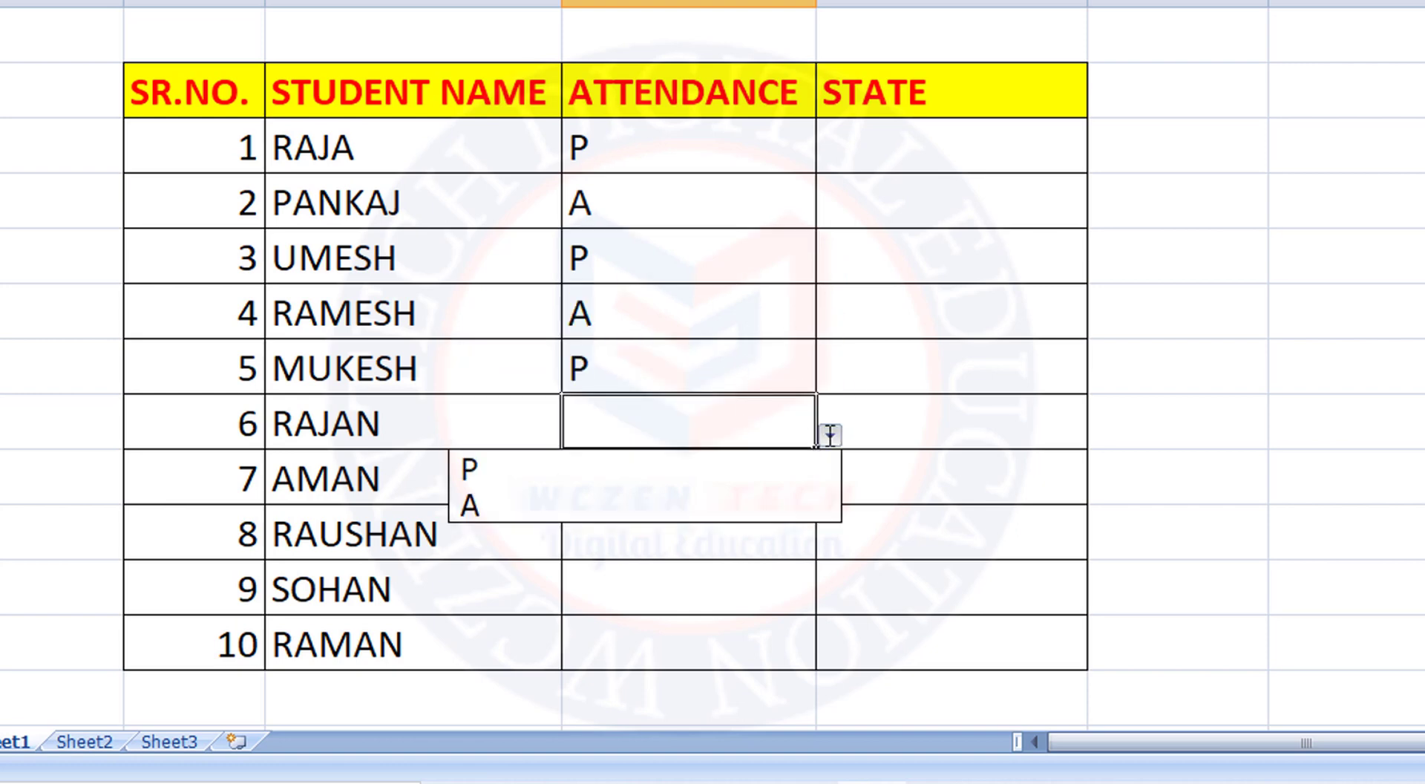
click(719, 490)
click(747, 459)
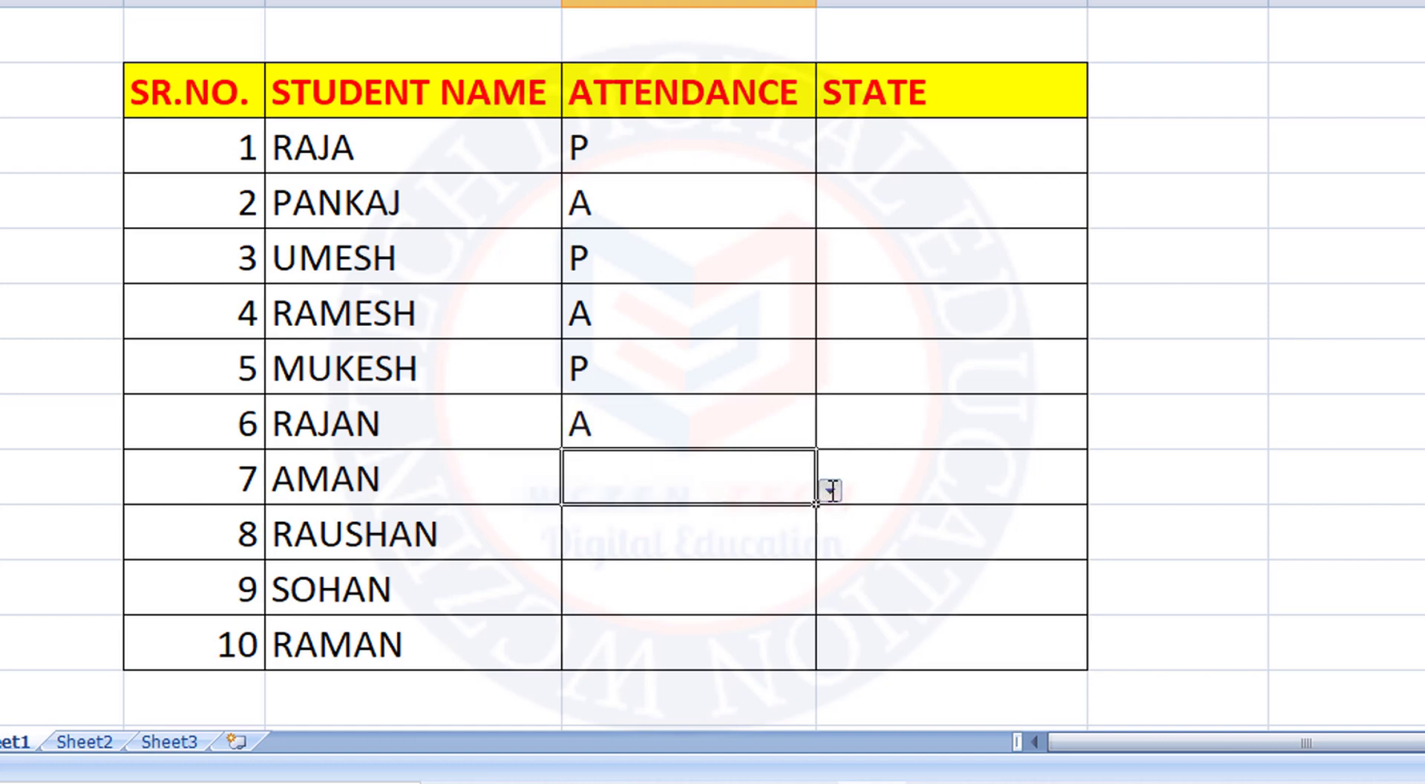
click(830, 490)
click(773, 522)
click(745, 530)
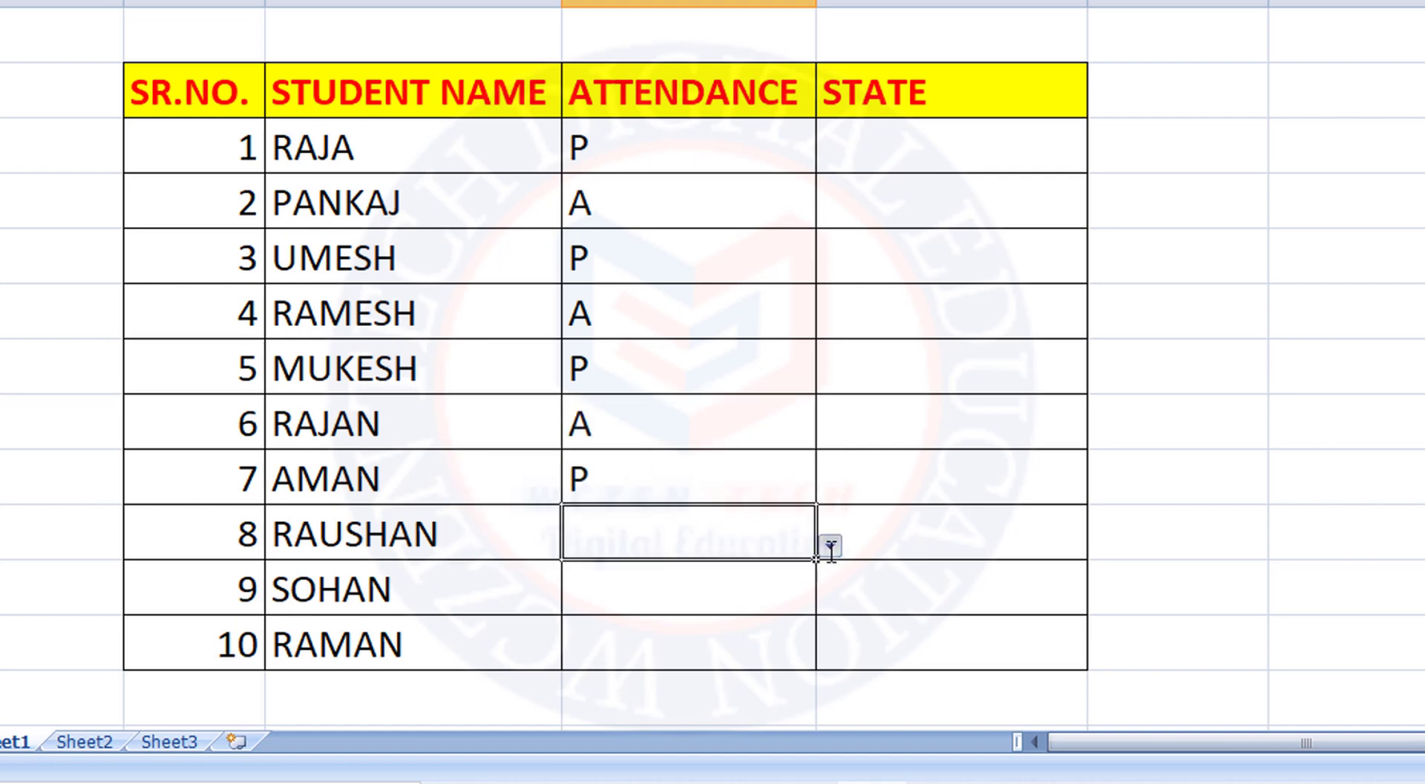
click(830, 546)
click(744, 576)
click(772, 605)
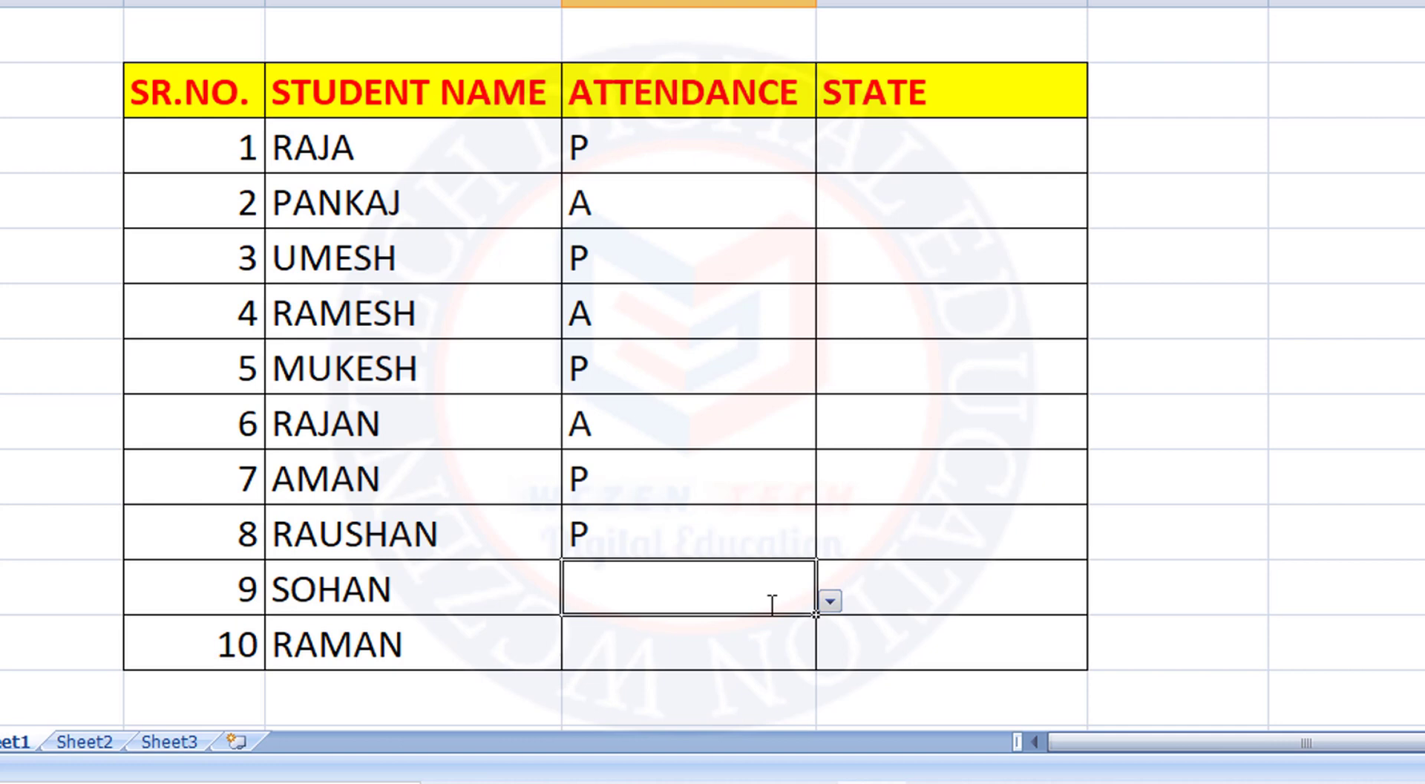
click(828, 603)
click(697, 671)
click(695, 628)
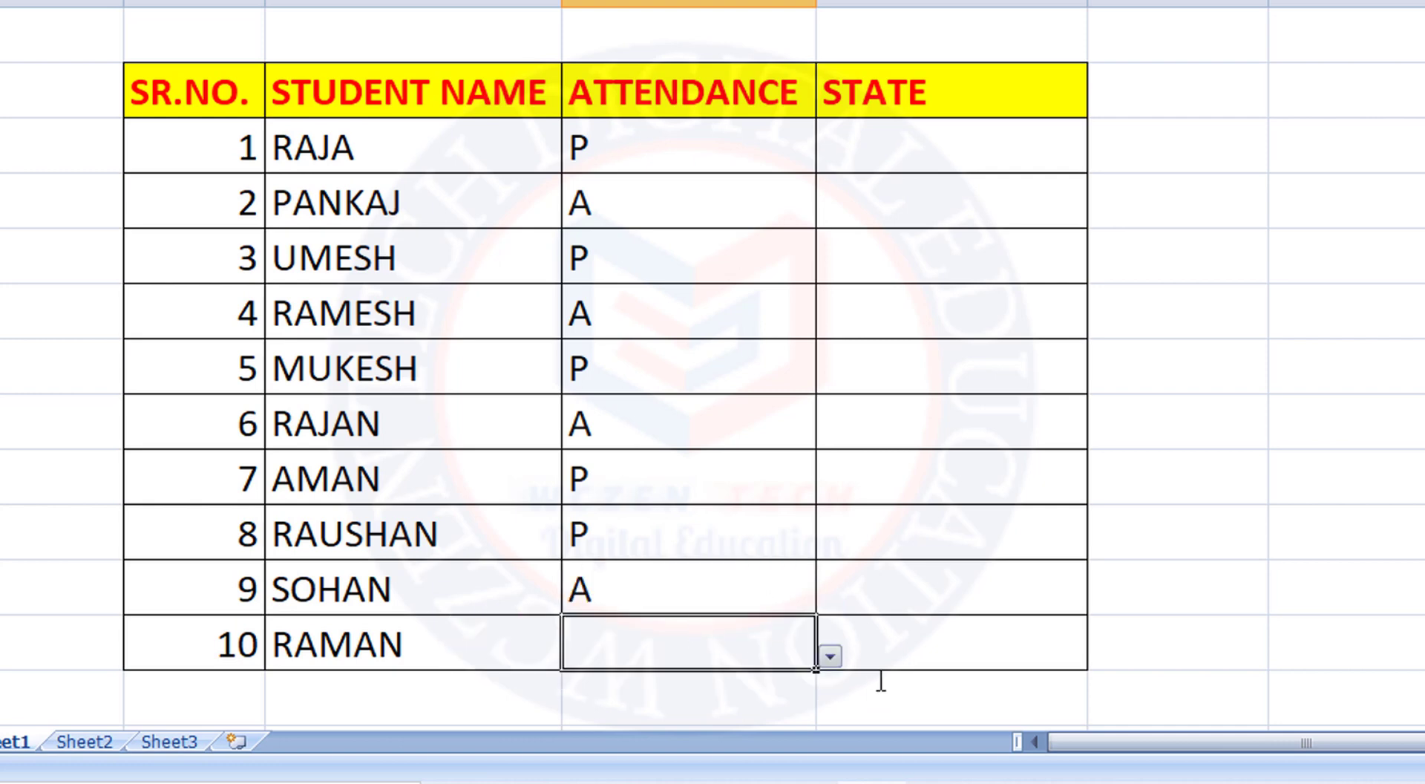
click(830, 656)
click(765, 679)
click(898, 148)
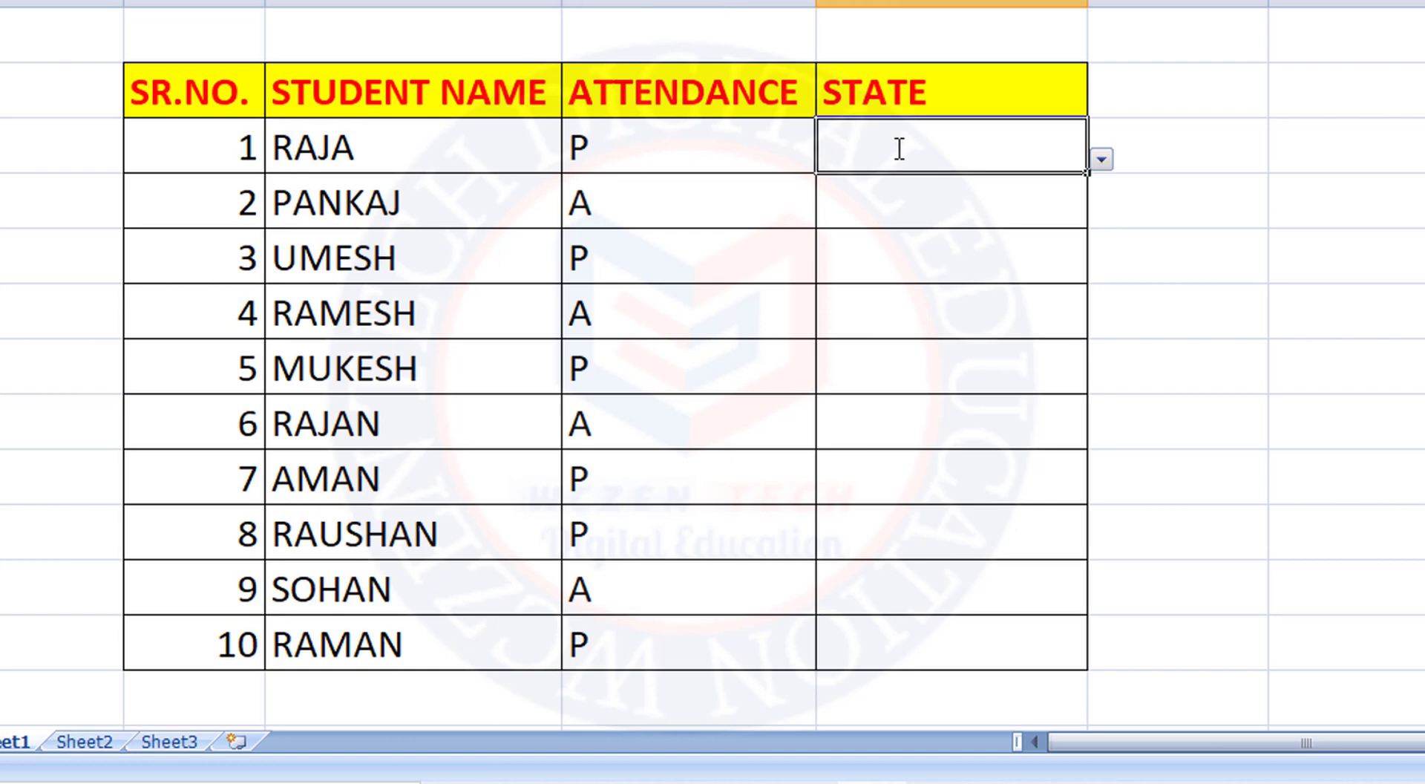
Set the states of students 1–4 to BIHAR, PUNJAB, CHANDIGHAR and PUNJAB.
click(1102, 158)
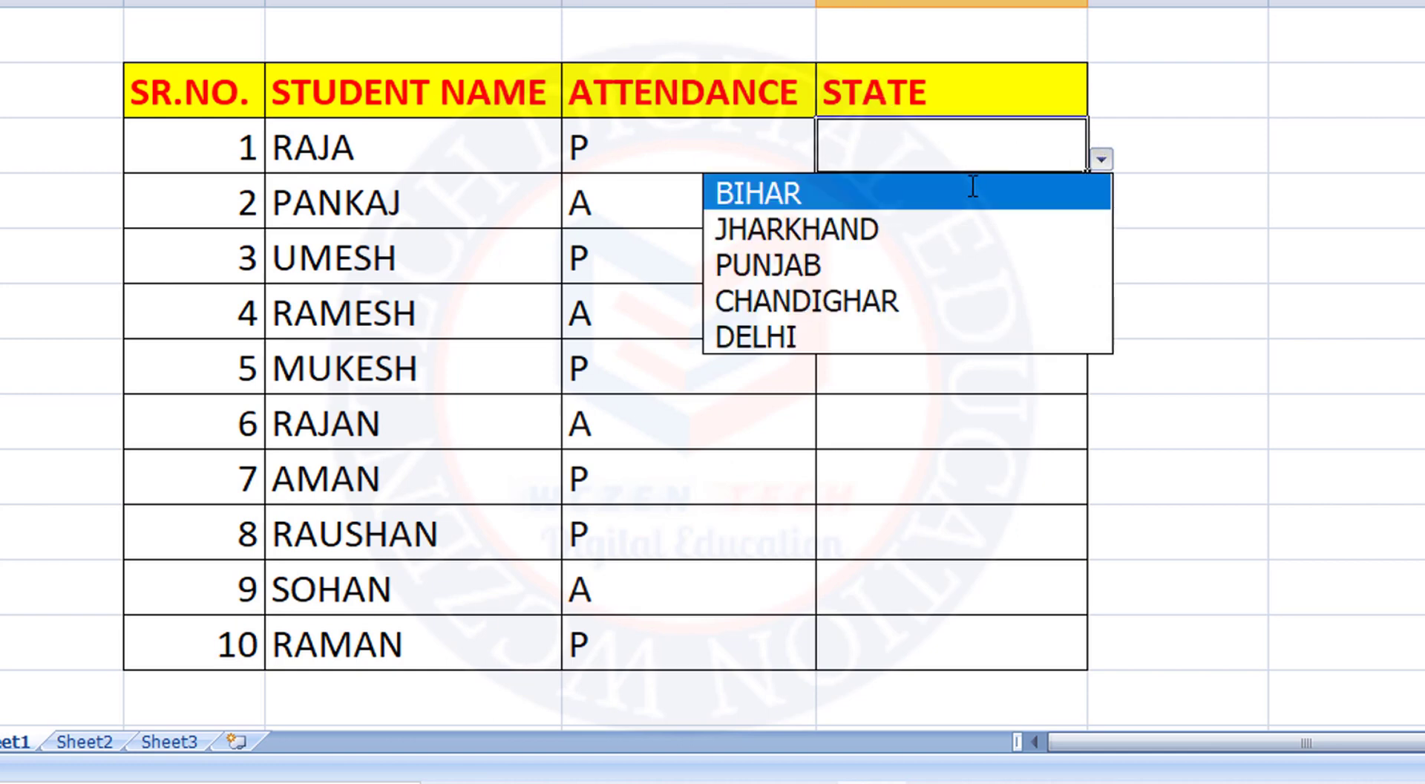
click(973, 191)
click(963, 197)
click(1101, 214)
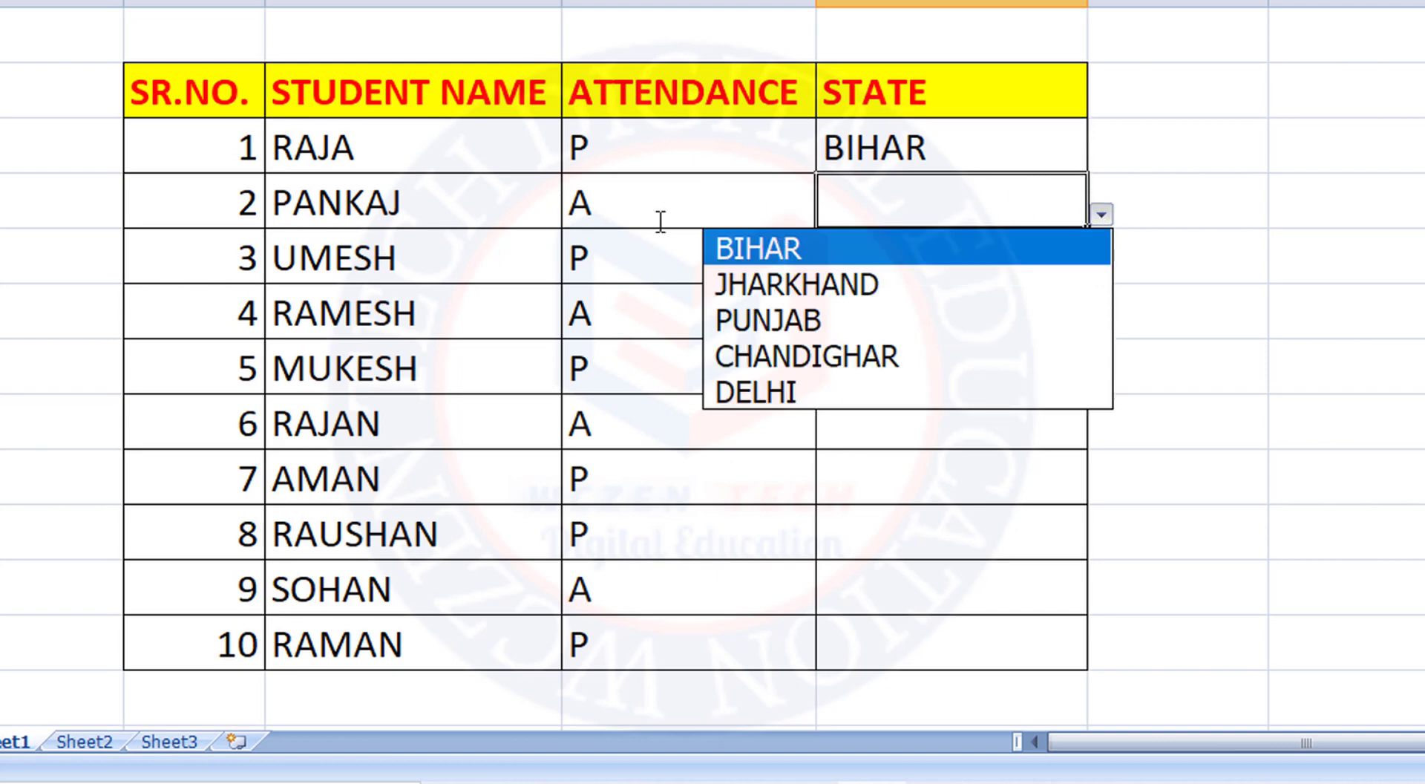
drag(687, 223, 1172, 427)
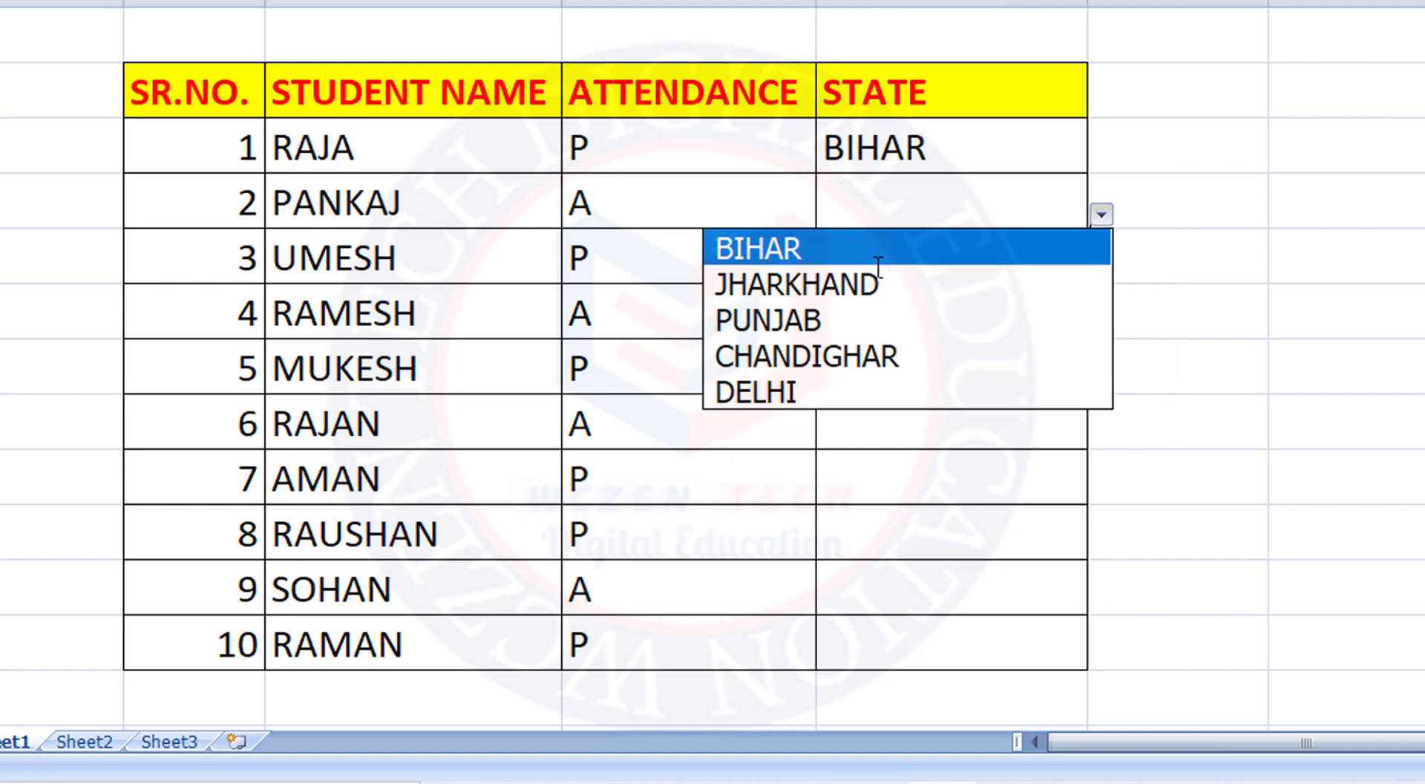
click(870, 319)
key(Return)
click(1102, 269)
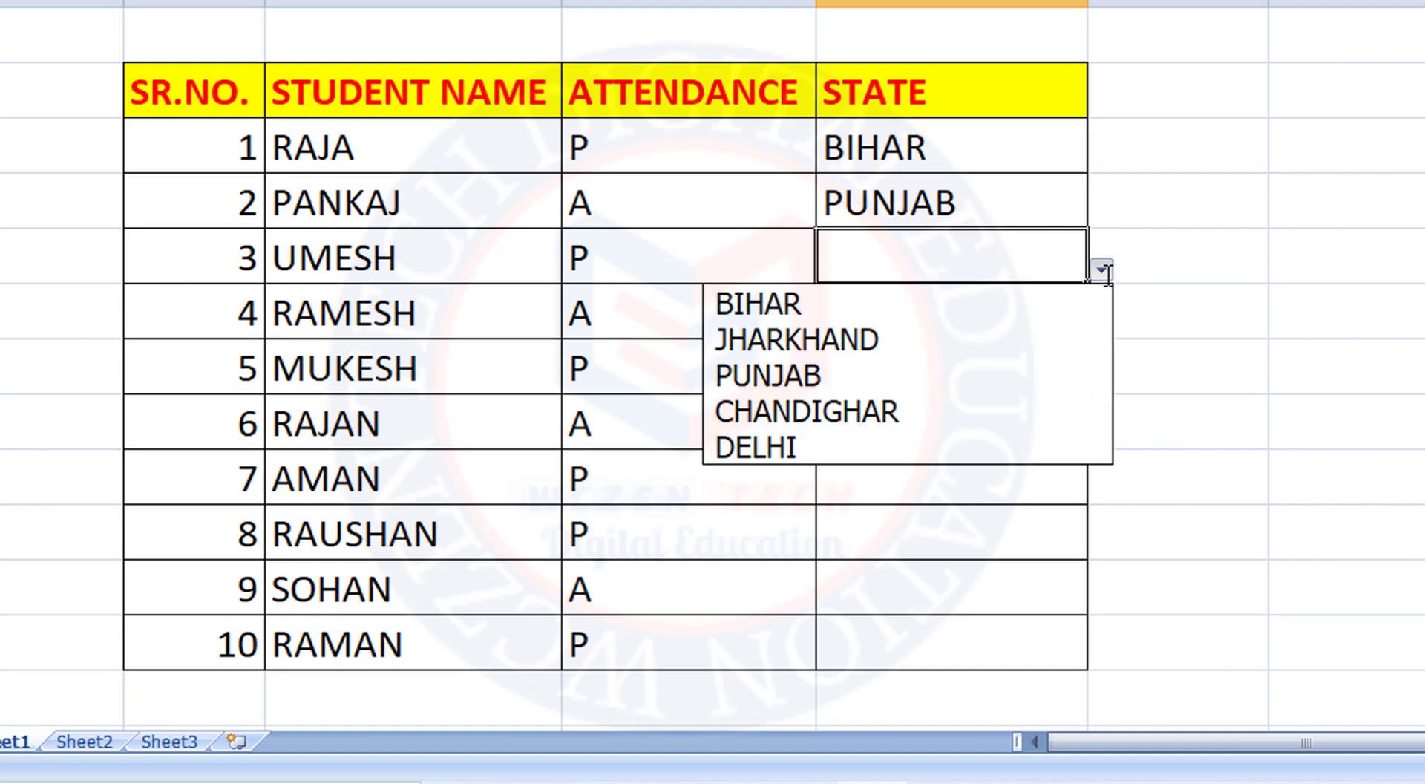
click(901, 411)
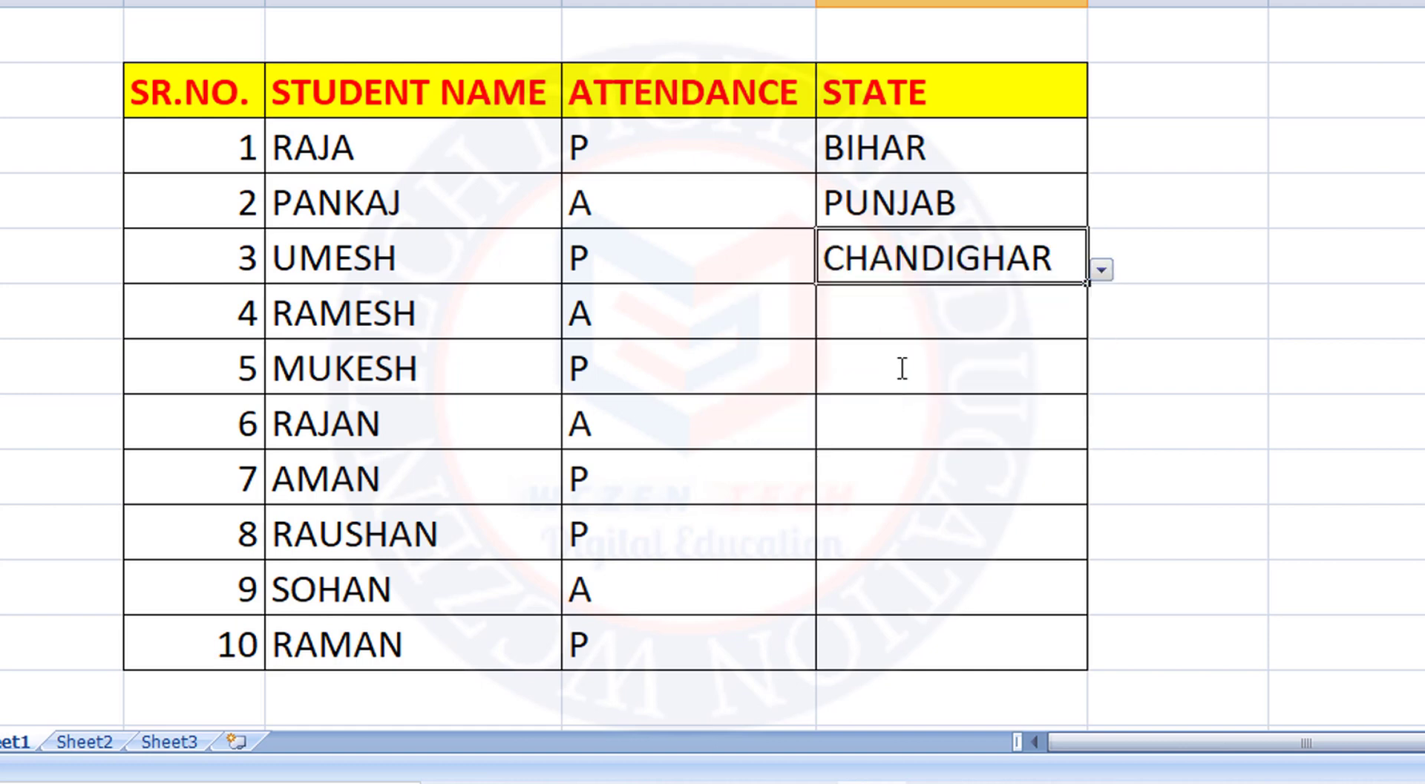
key(Return)
click(1102, 327)
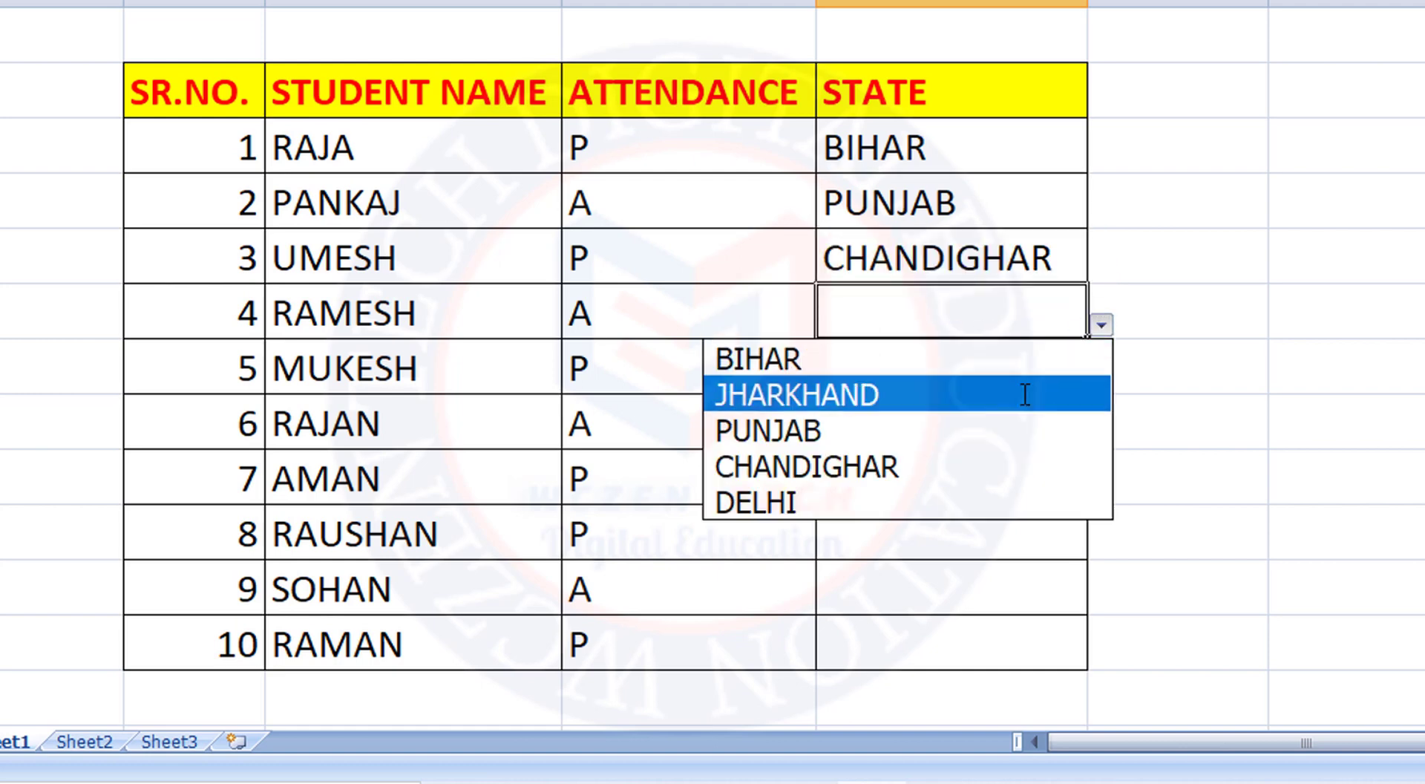
click(1022, 427)
Set the states of students 5, 6 and 7 to PUNJAB.
click(994, 364)
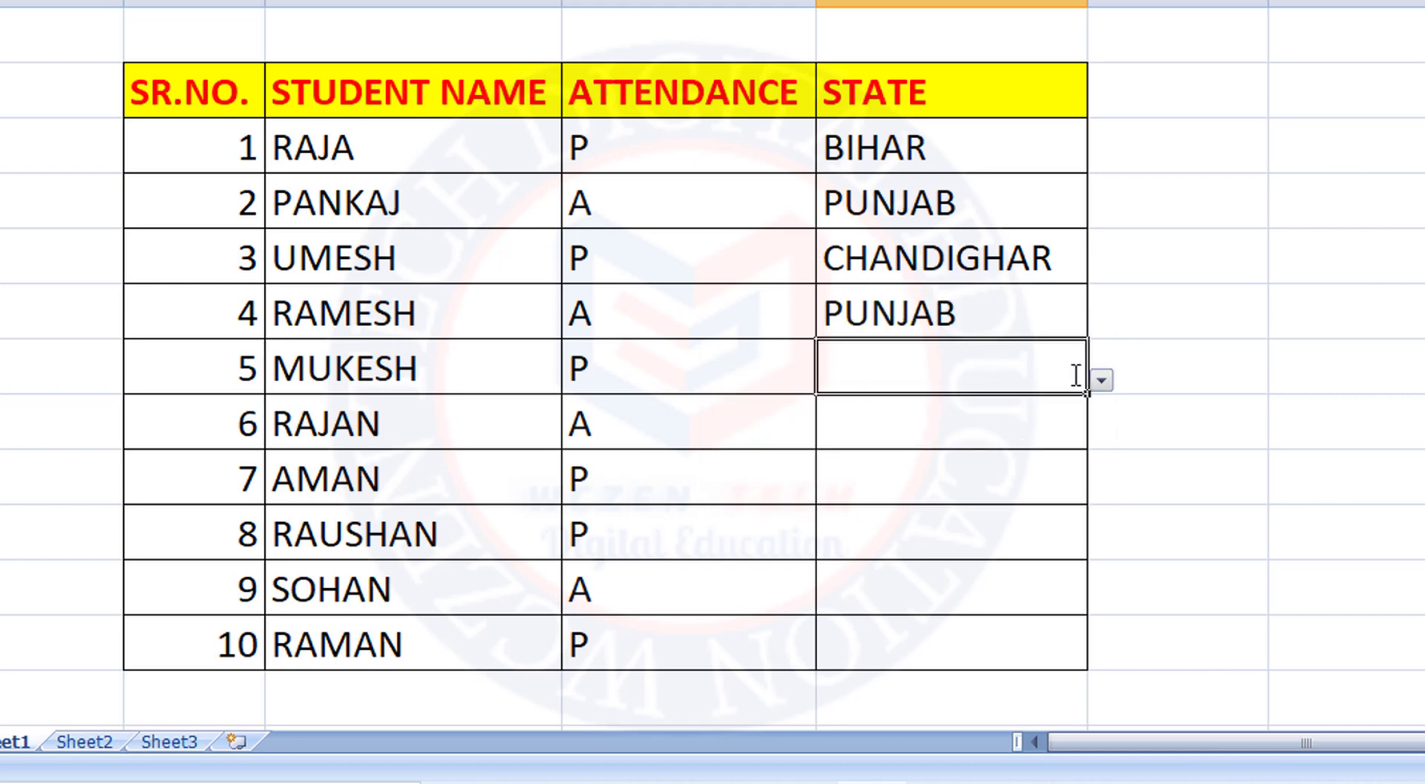
click(1102, 380)
click(997, 485)
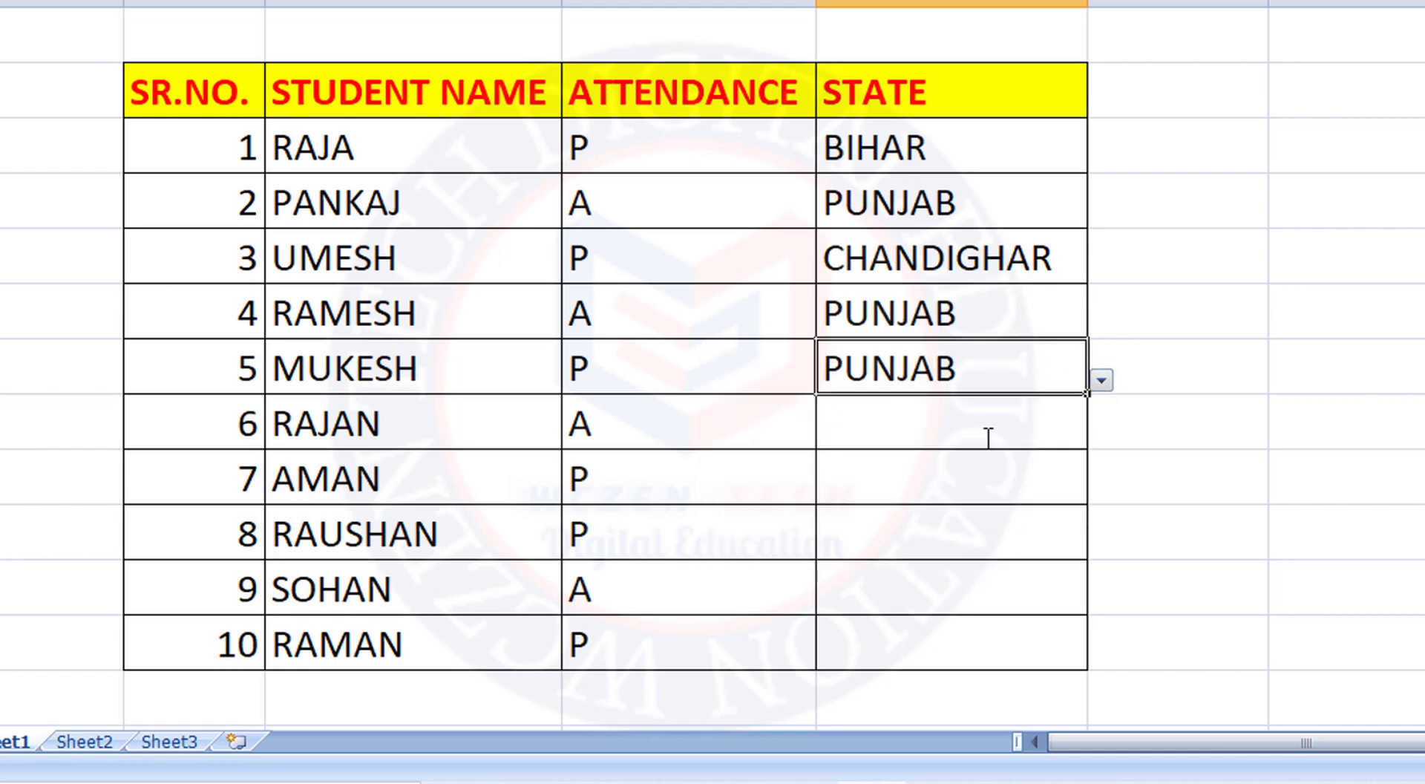
click(1008, 421)
click(1103, 433)
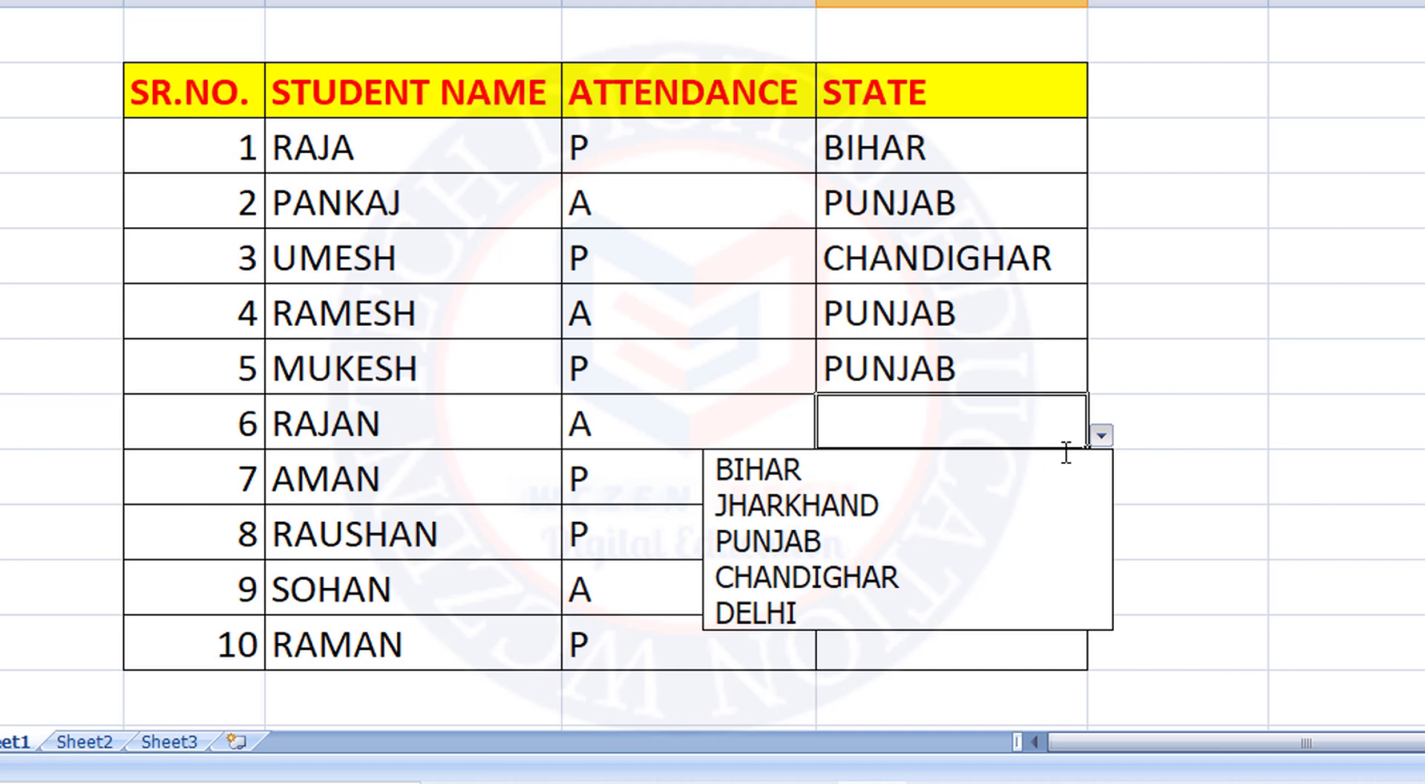
click(968, 535)
click(964, 477)
click(1101, 491)
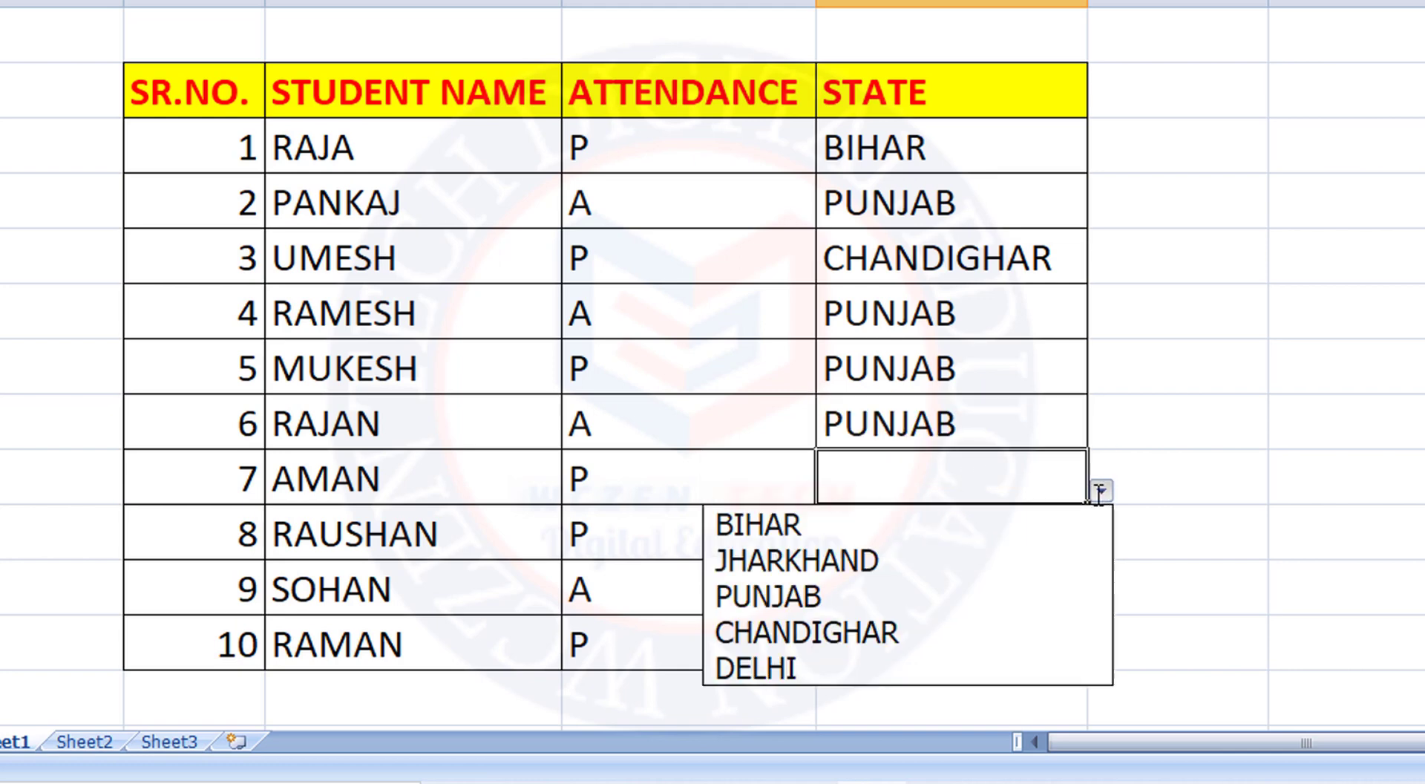
click(964, 583)
Set students 8 and 9 to PUNJAB and student 10 to BIHAR.
click(1010, 531)
click(1103, 548)
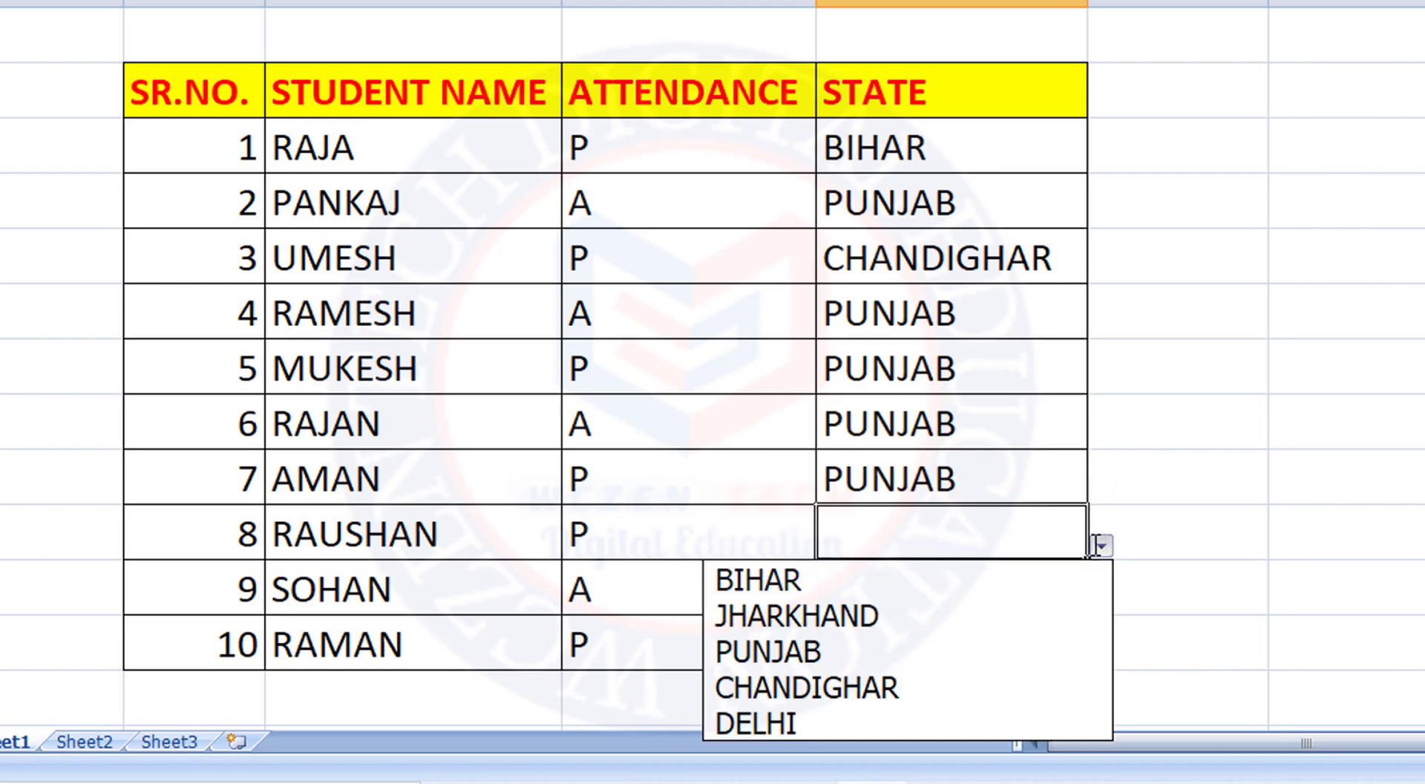
click(985, 646)
click(995, 596)
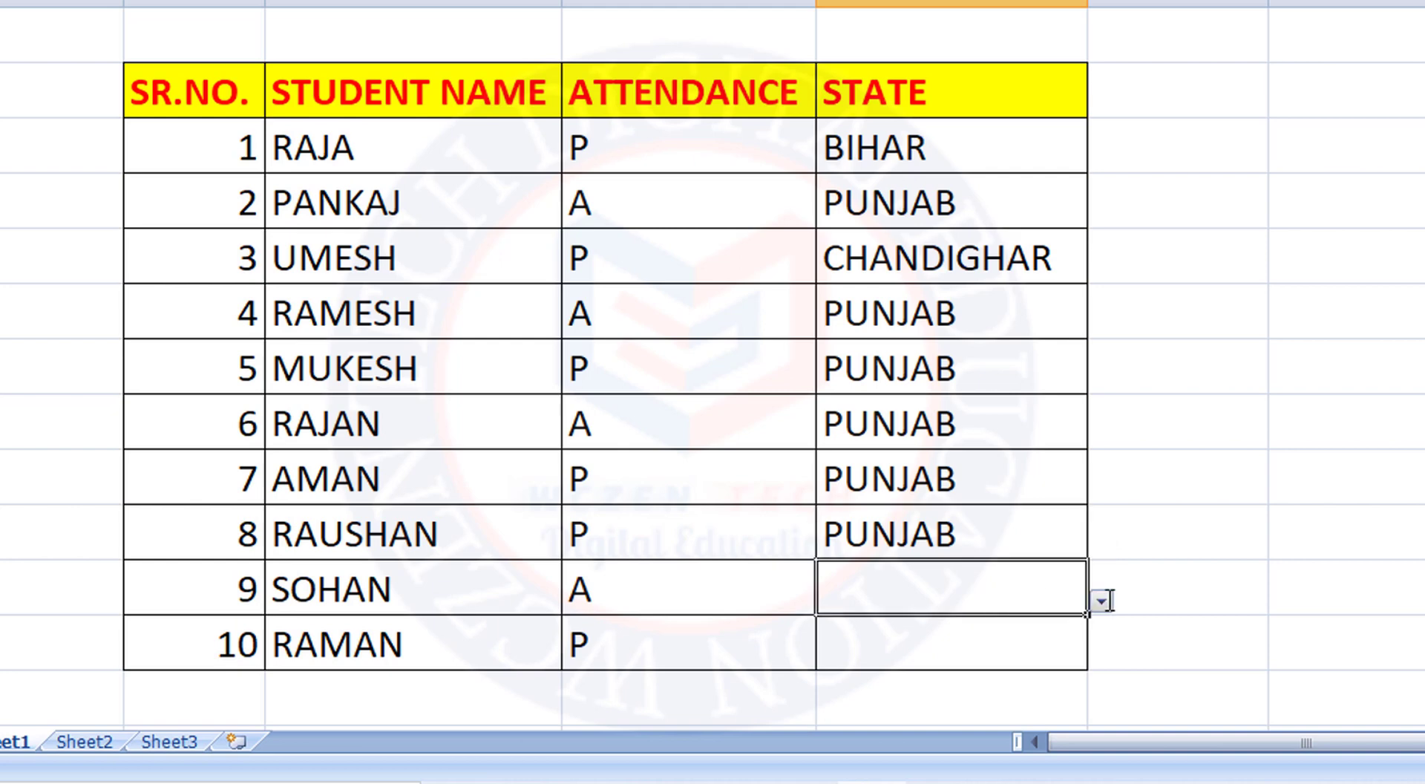
click(1103, 601)
click(944, 472)
click(926, 634)
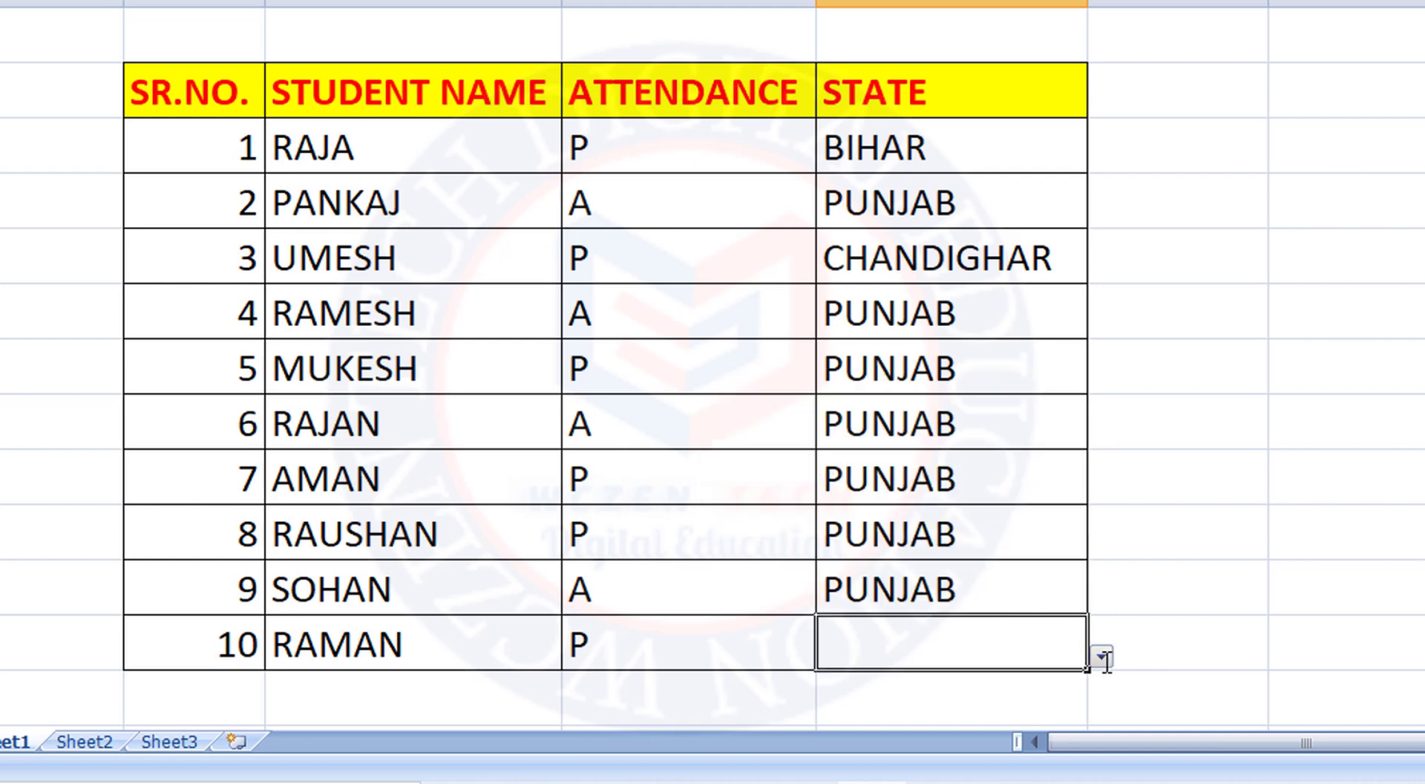
click(1101, 656)
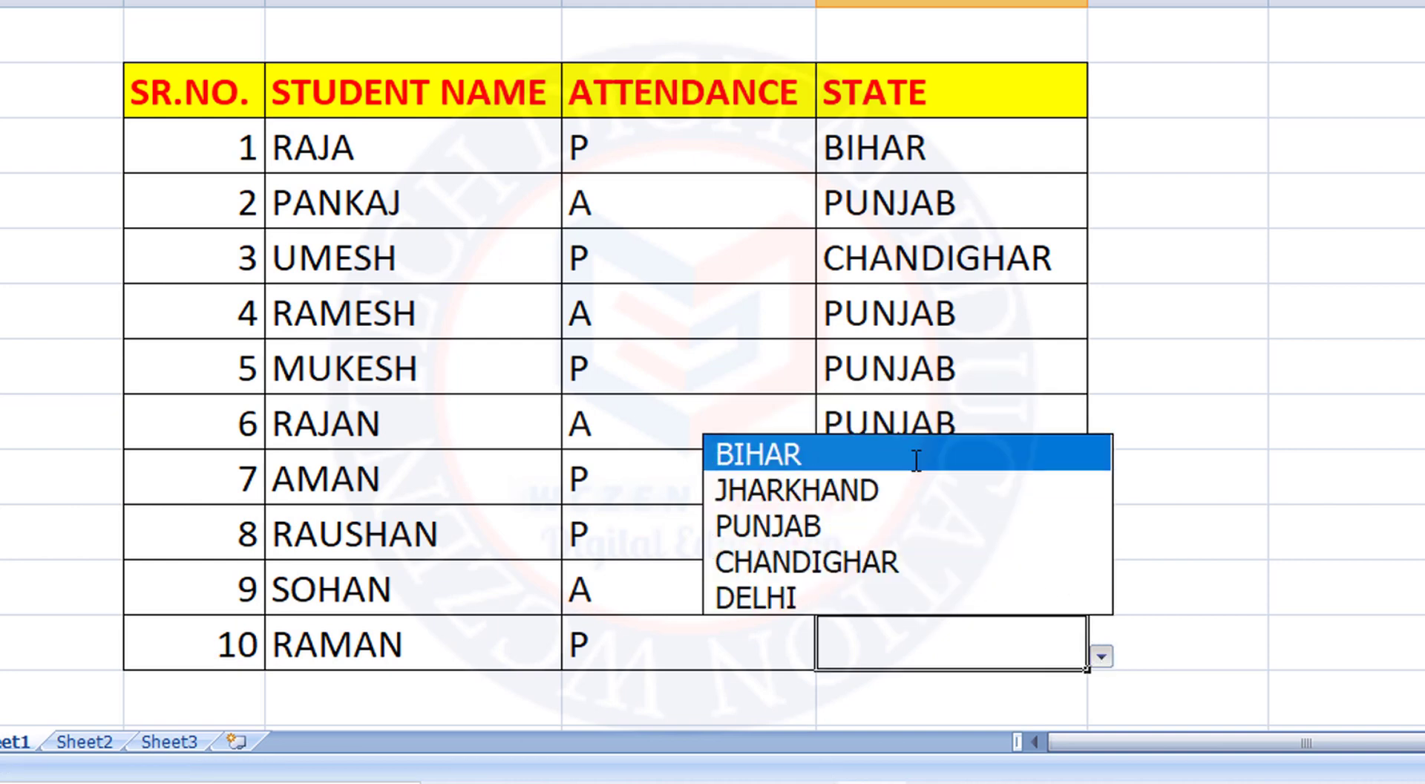
click(916, 456)
click(1175, 608)
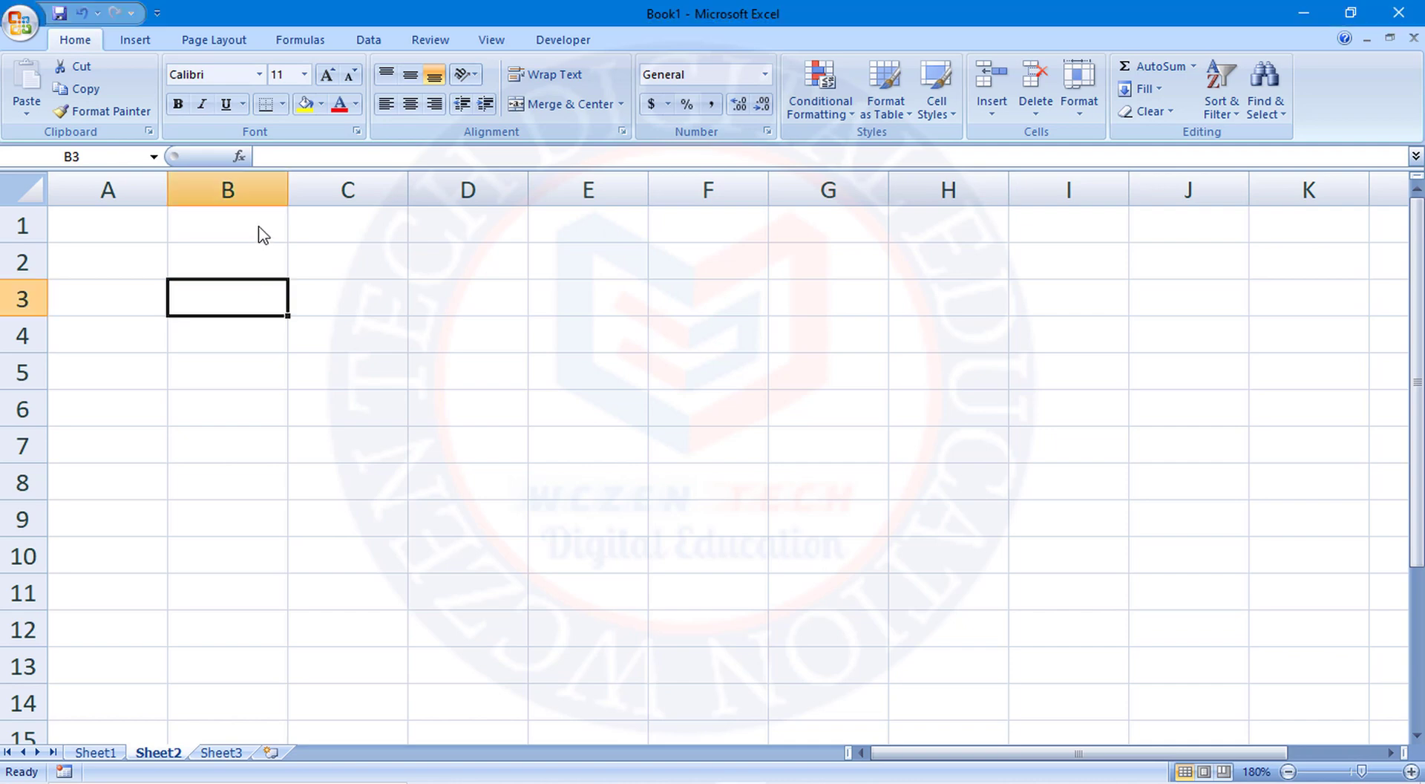
drag(259, 226, 511, 252)
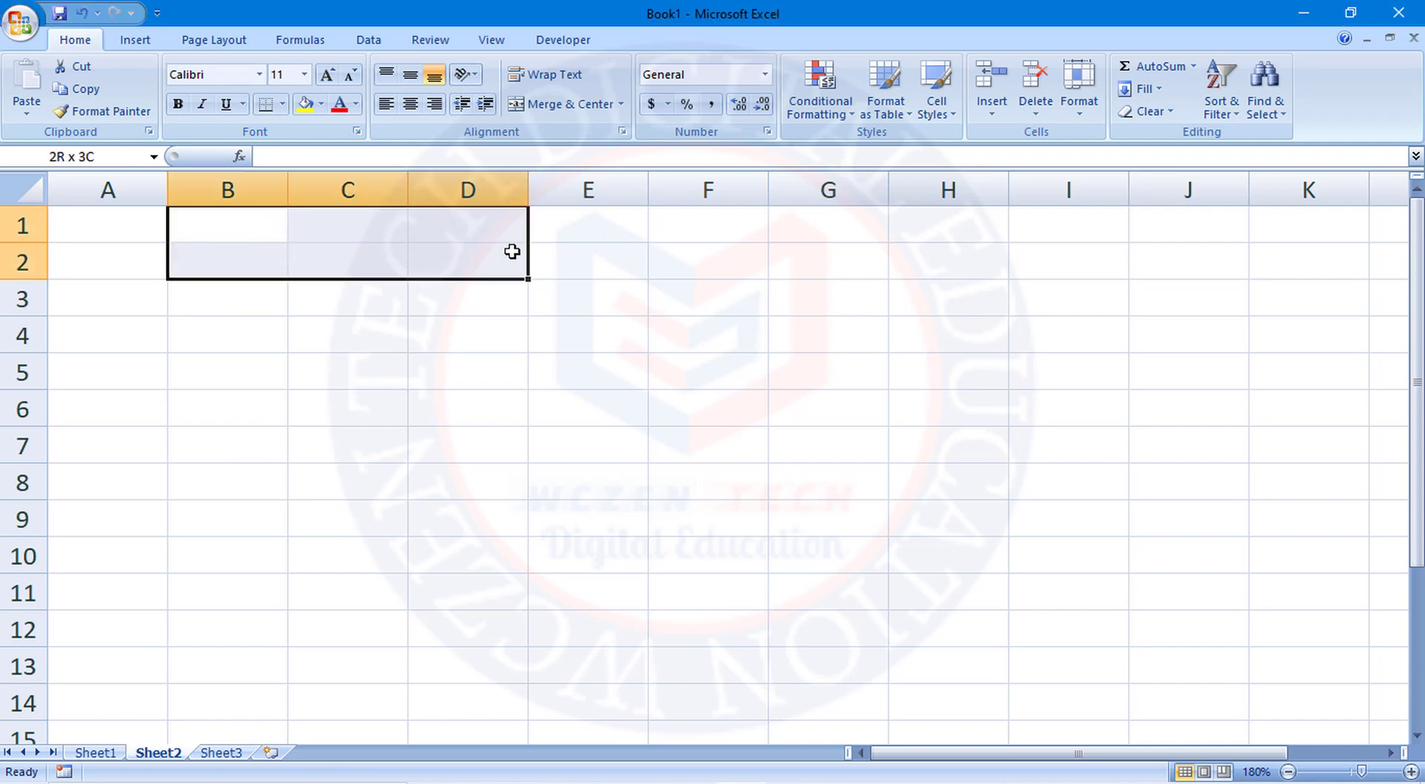
click(236, 304)
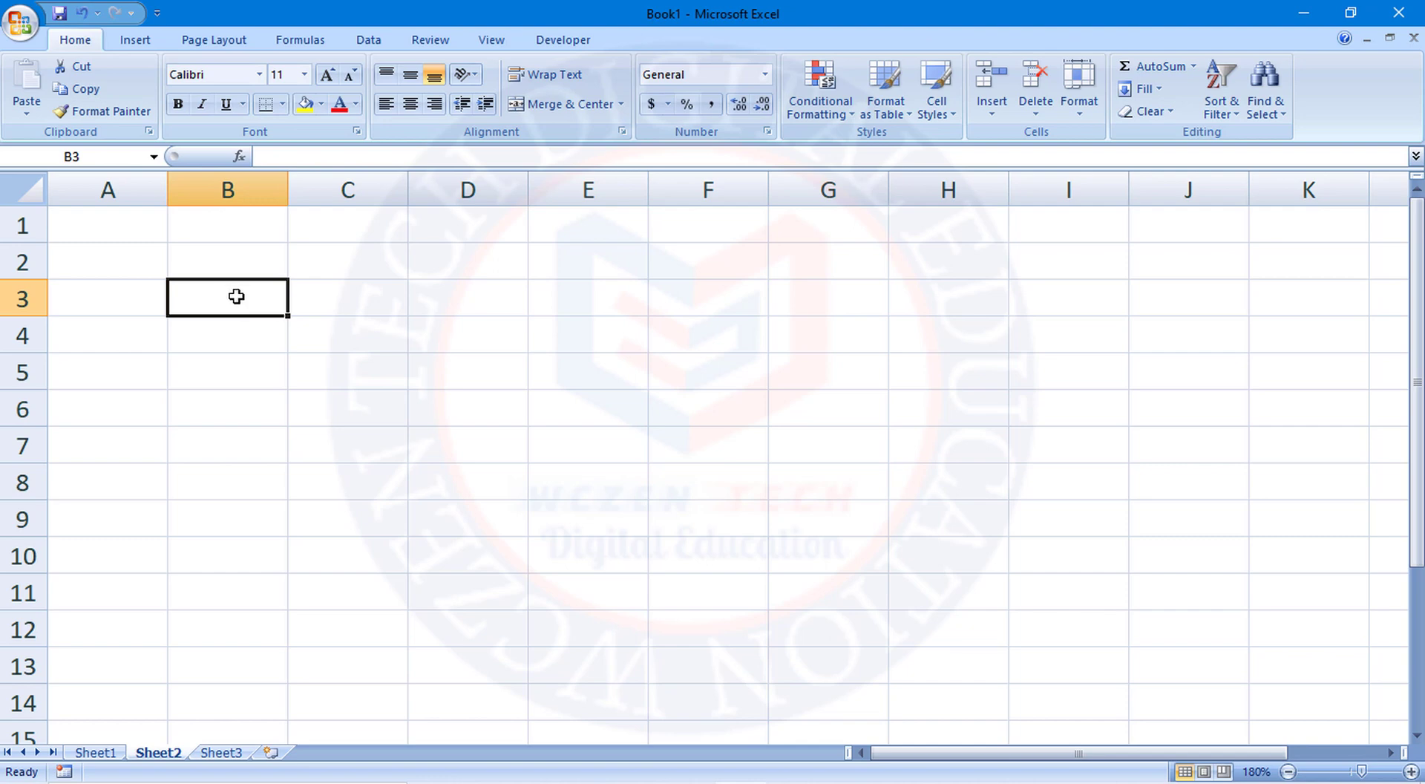
Enter the headers SR. NO., STUDENT NAME and ATTENDANCE in B3:D3.
text(SR. )
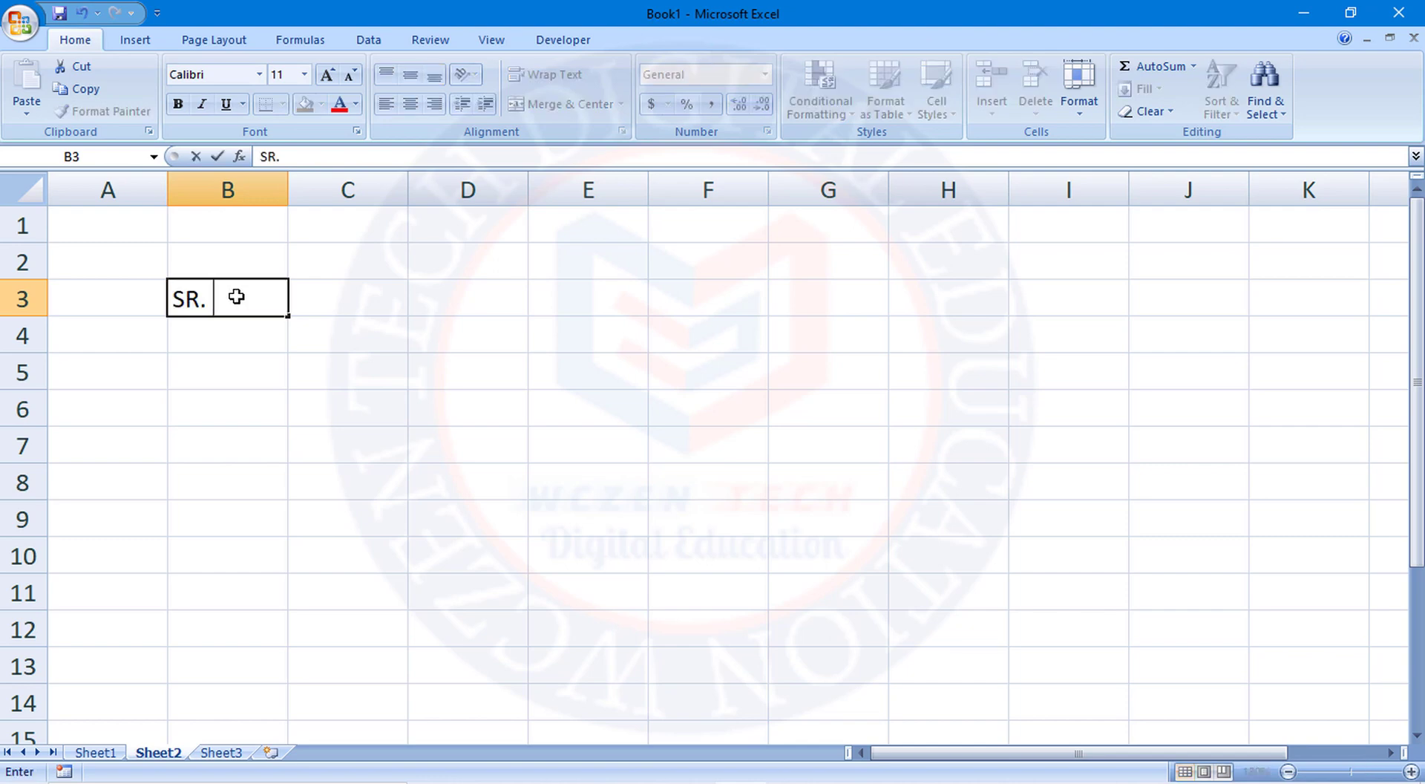
text(NO.)
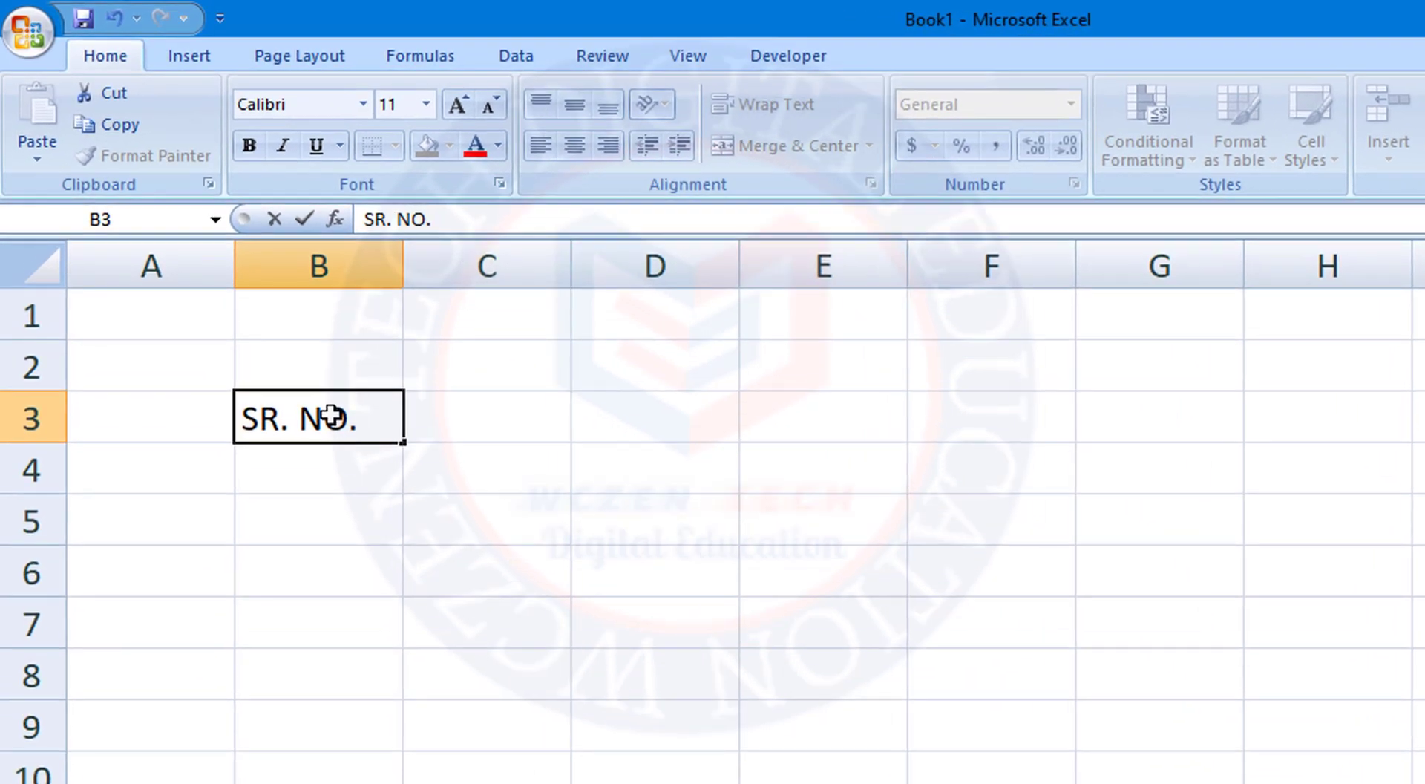
key(Tab)
text(S)
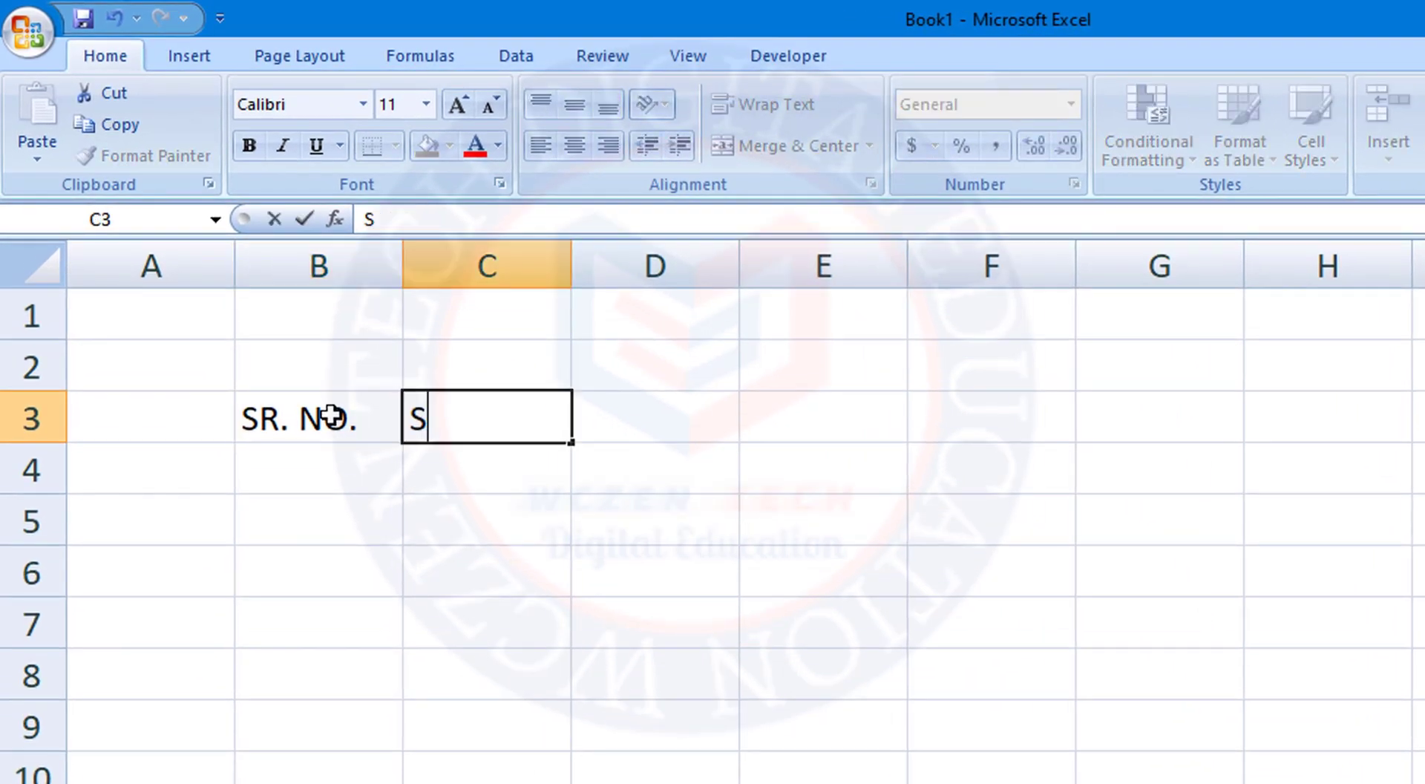
text(TUDENT)
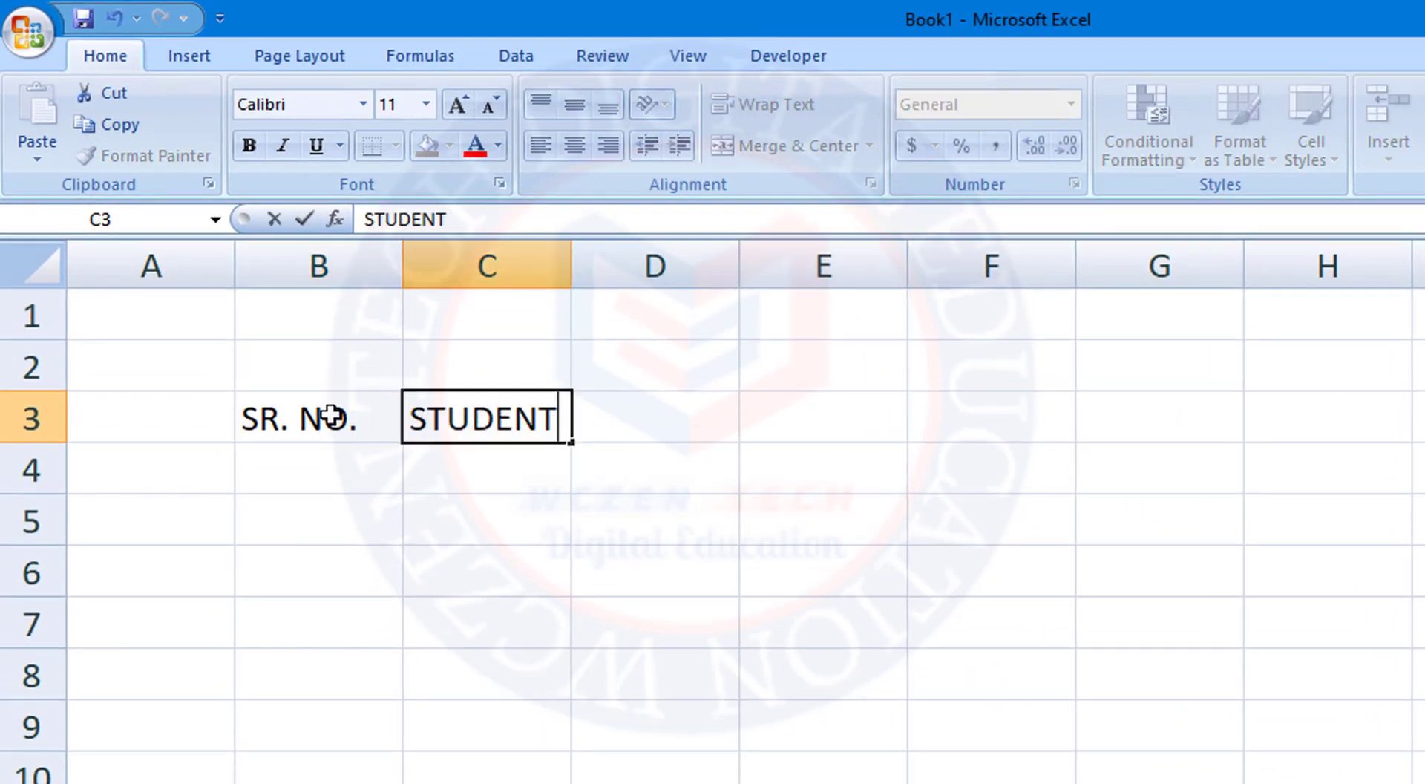
text( NAME)
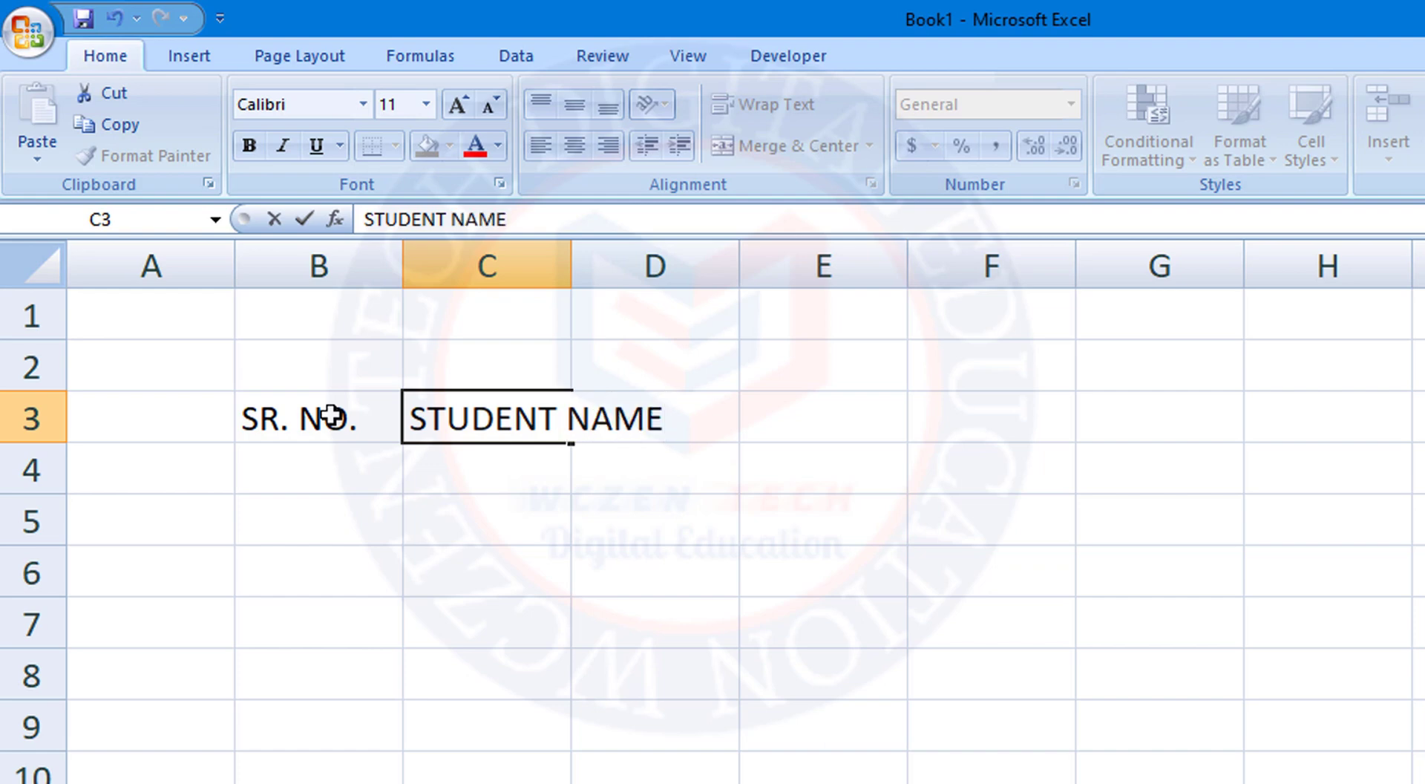
key(Tab)
text(ATT)
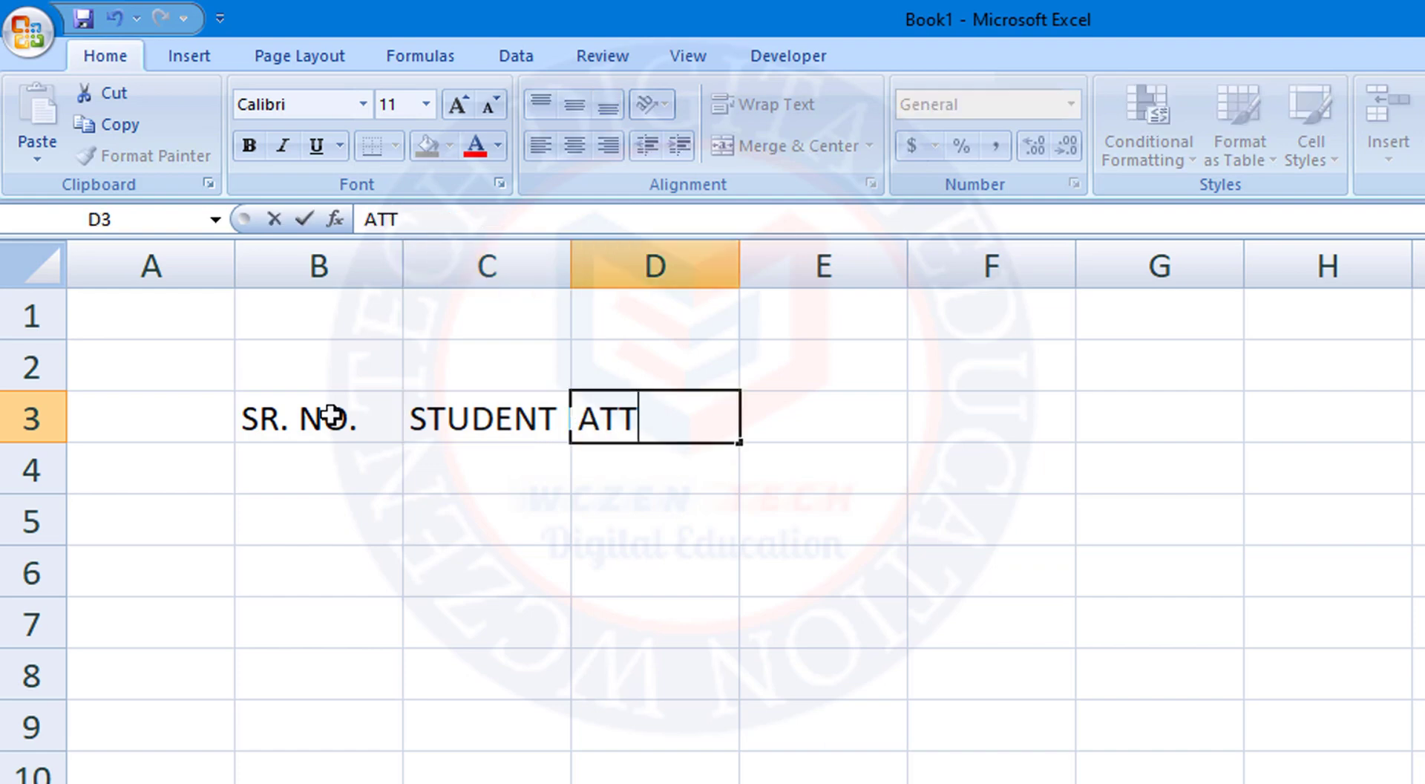
text(ENDAN)
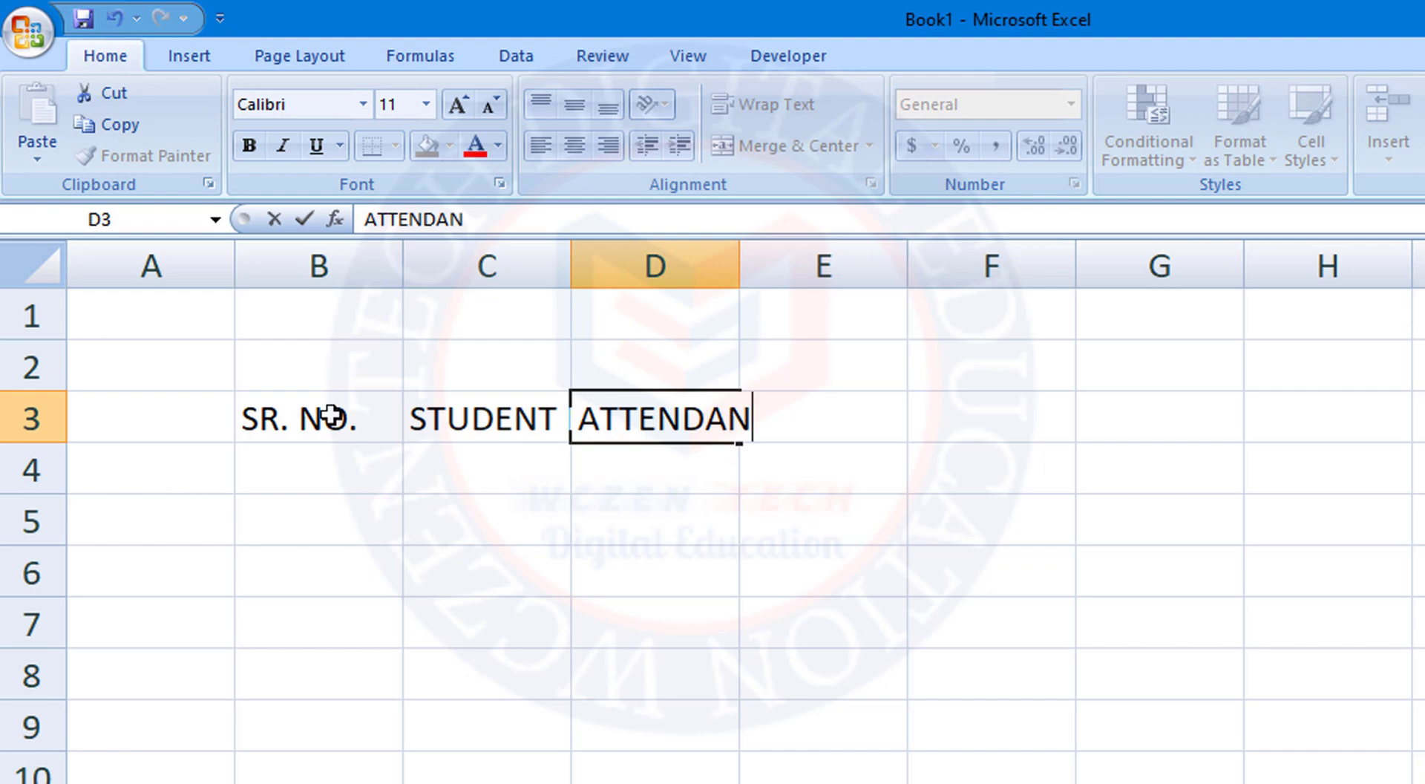
text(CE)
key(Tab)
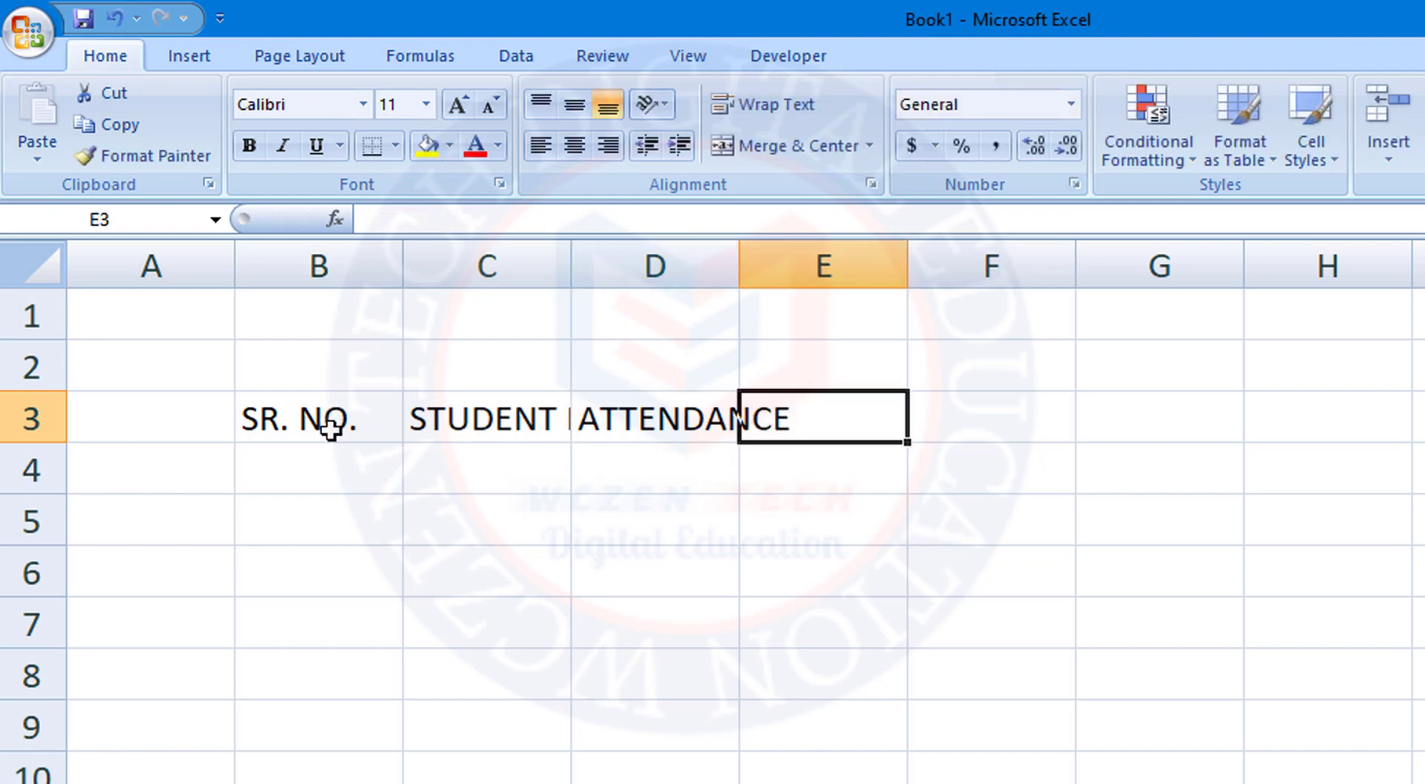
AutoFit the widths of columns B to E to the header text.
drag(331, 417, 820, 417)
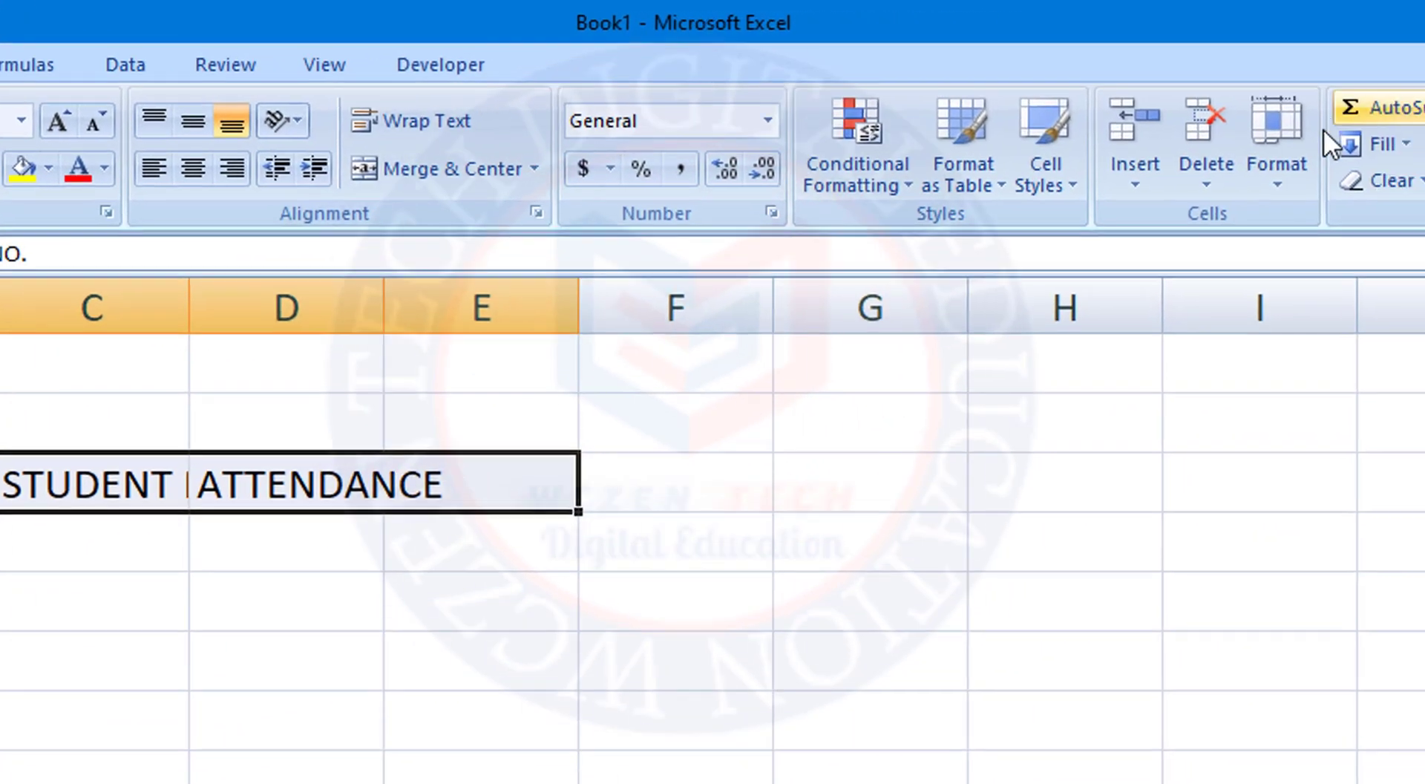
click(1224, 185)
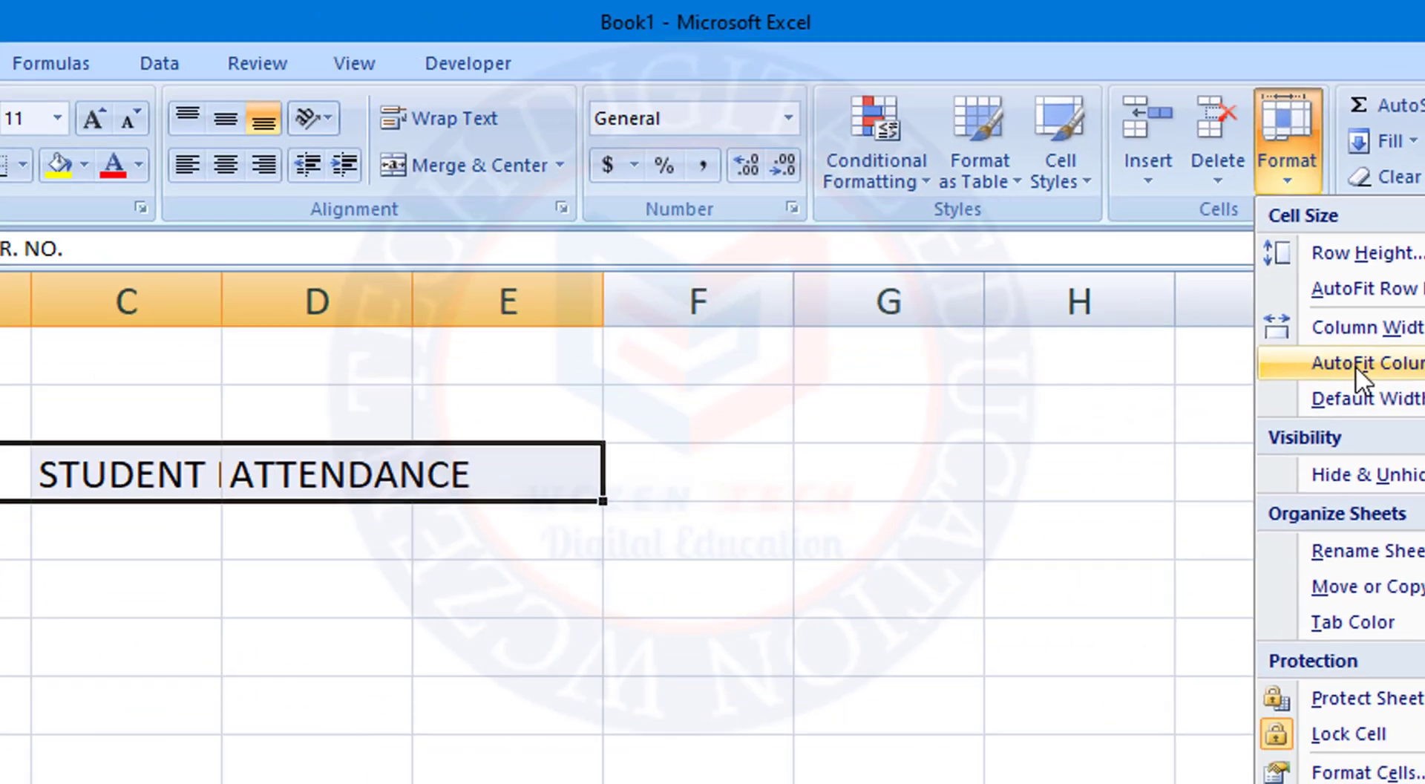
click(997, 417)
click(553, 610)
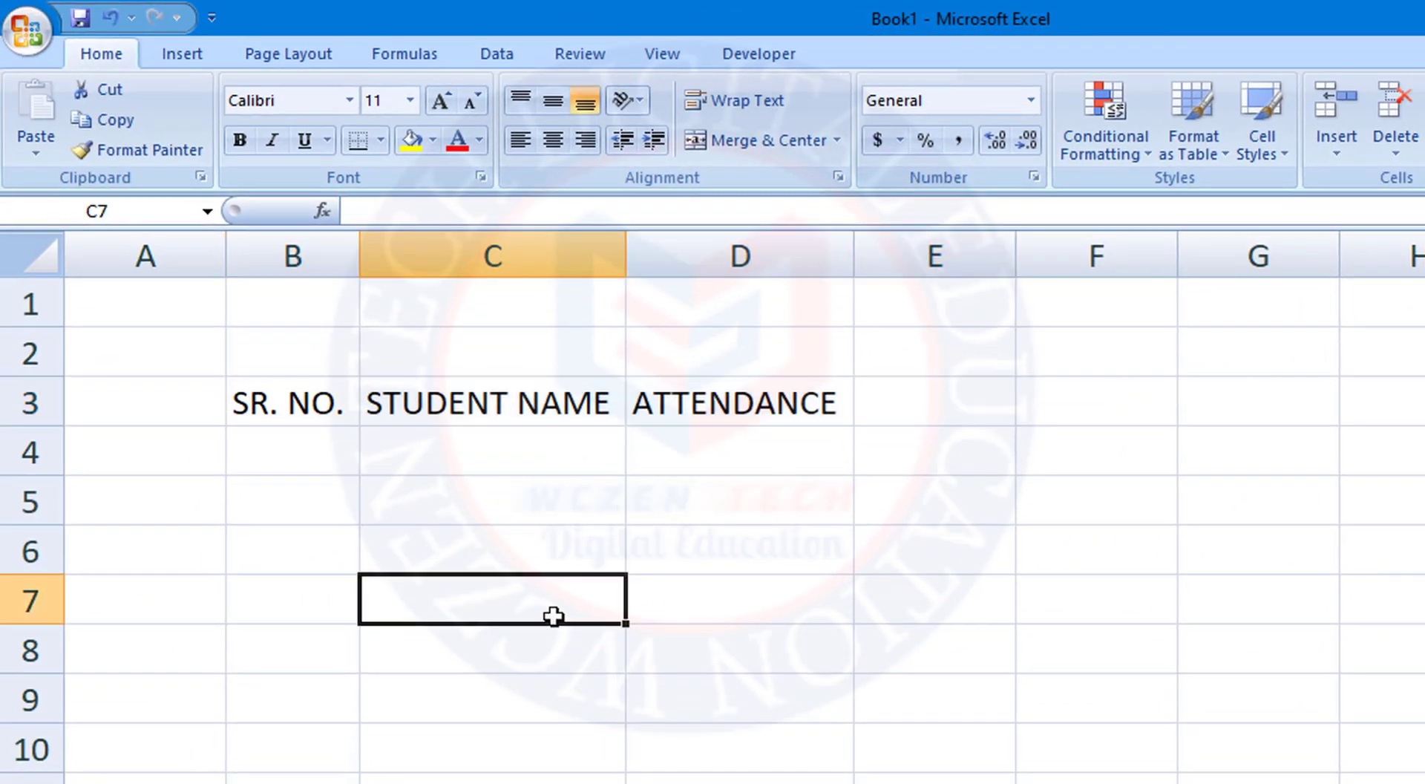
drag(292, 398, 682, 398)
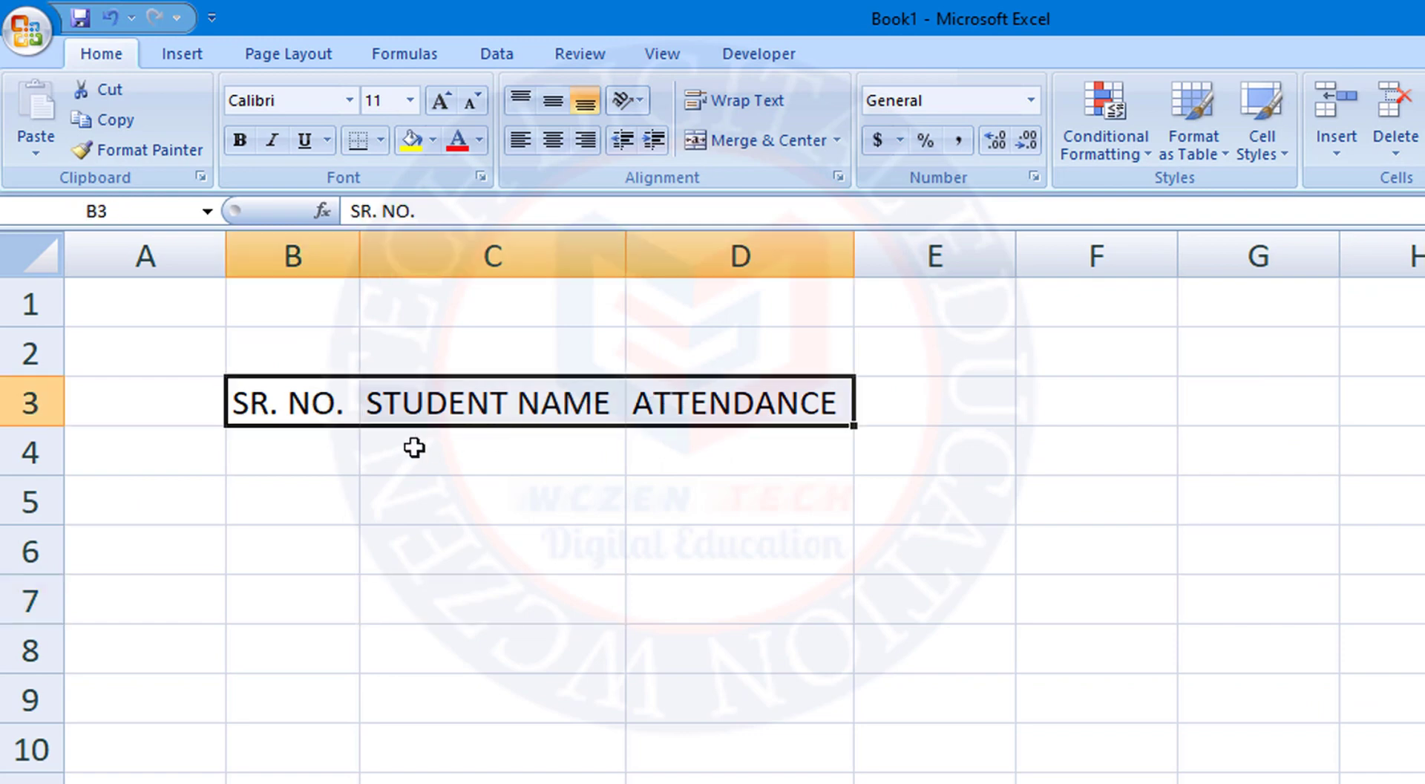
click(301, 449)
click(305, 405)
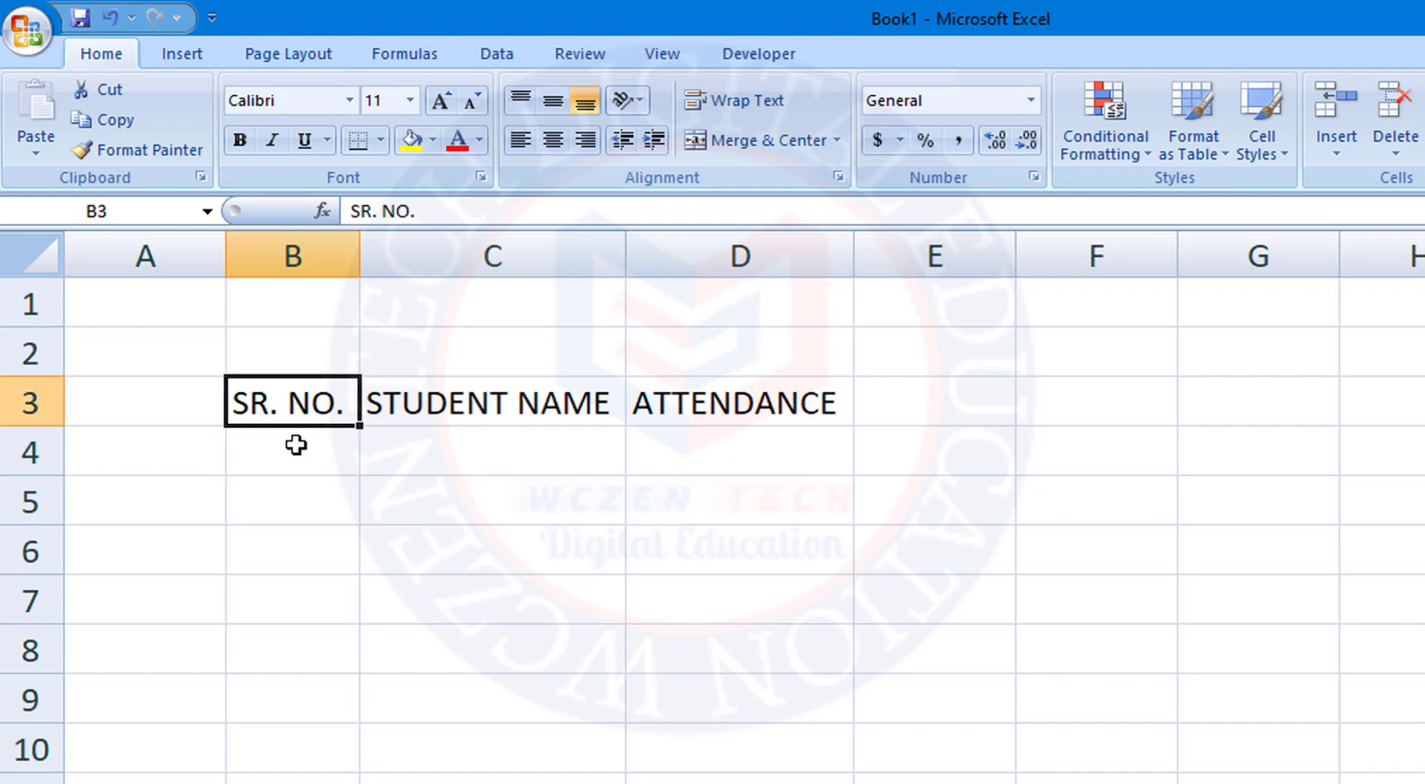
click(295, 442)
Enter 1 and 2 in B4:B5 and fill the series down to 10 in B13.
text(1)
key(Return)
text(2)
key(Return)
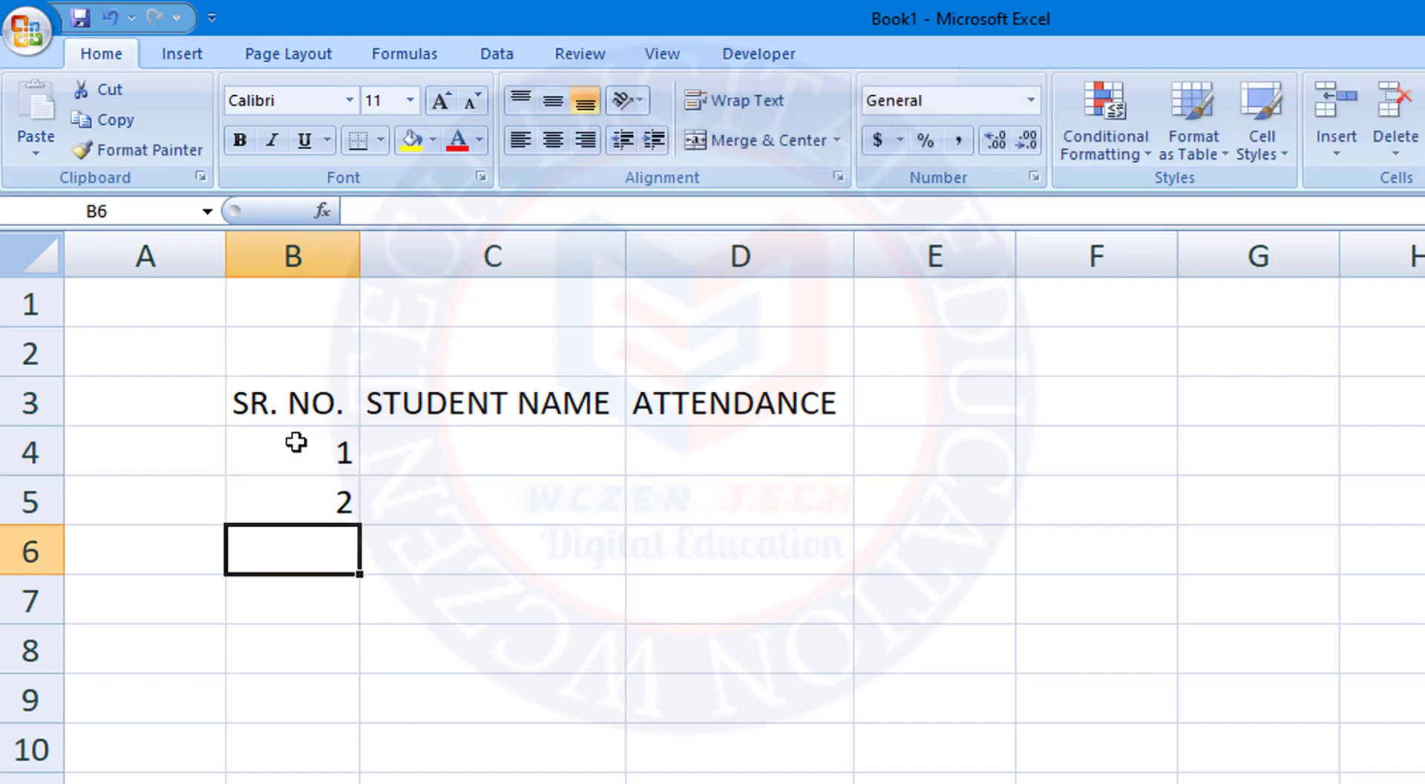
drag(335, 446, 350, 514)
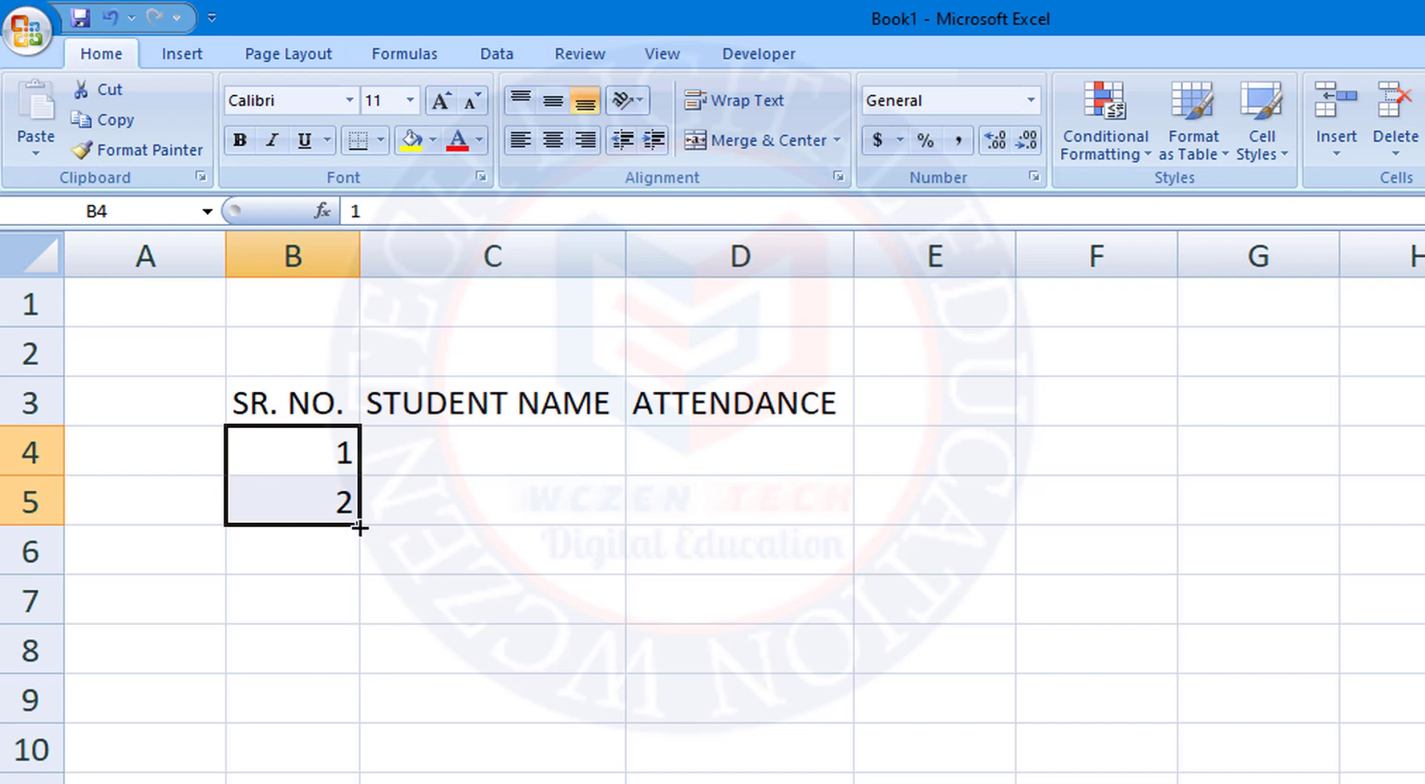
drag(359, 523, 351, 762)
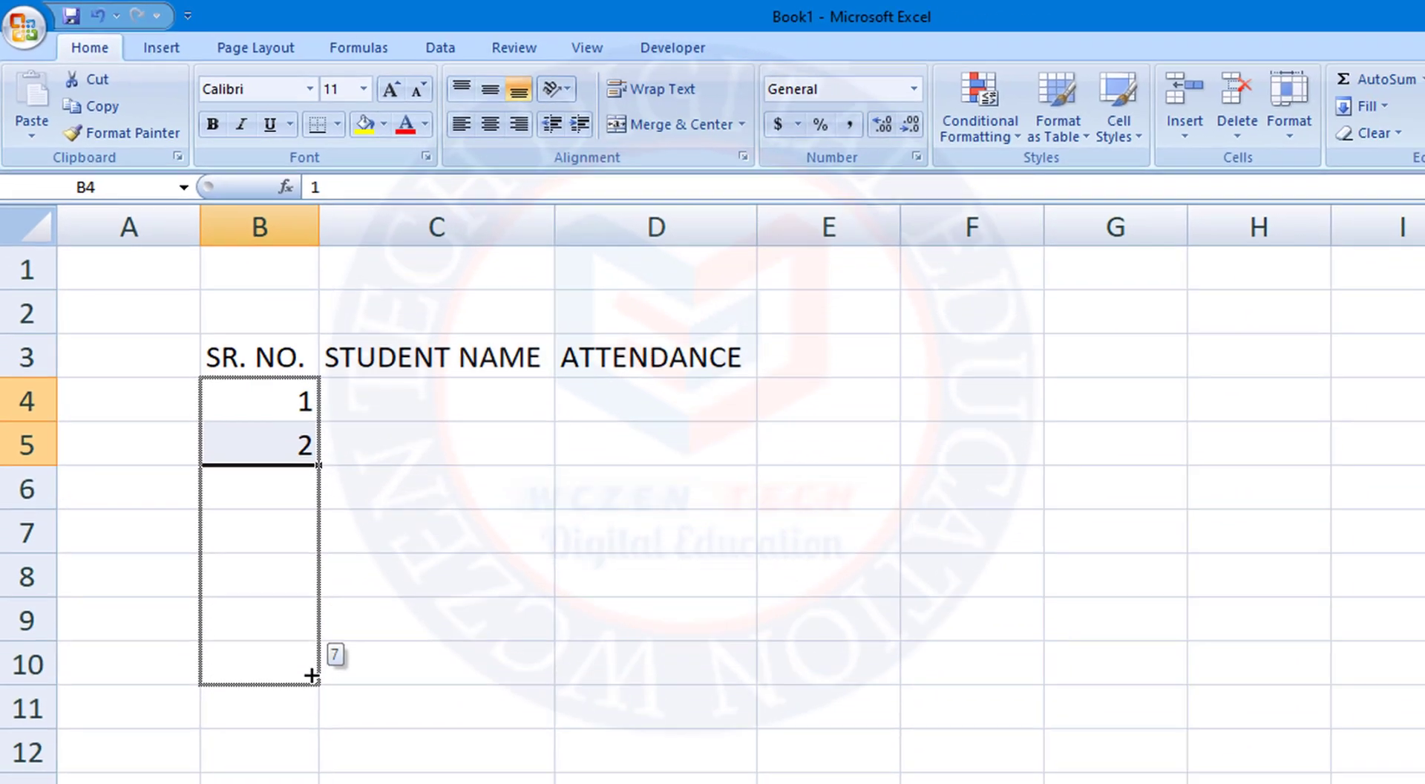
drag(311, 675, 299, 770)
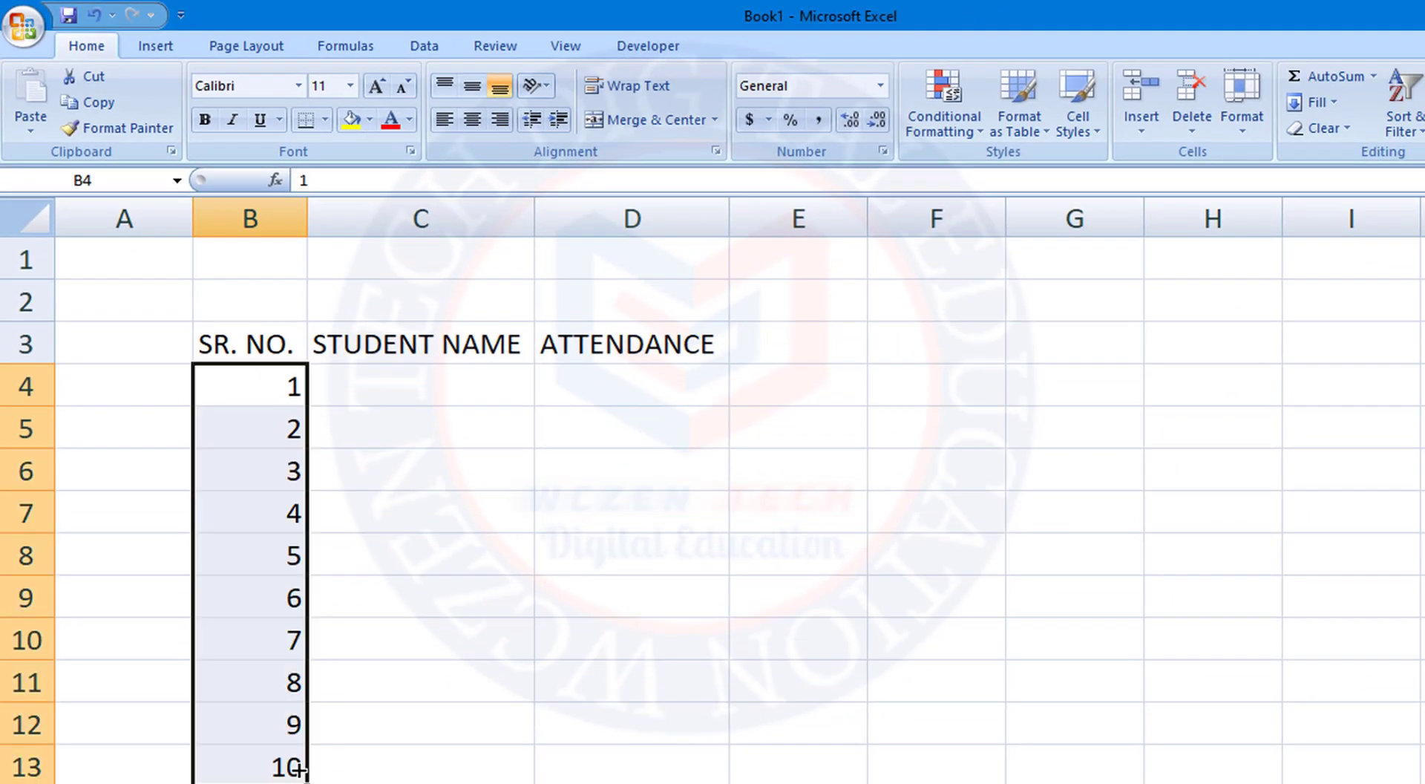
double_click(304, 764)
Select the ten student names, RAJA through RAMAN, in column C.
click(333, 766)
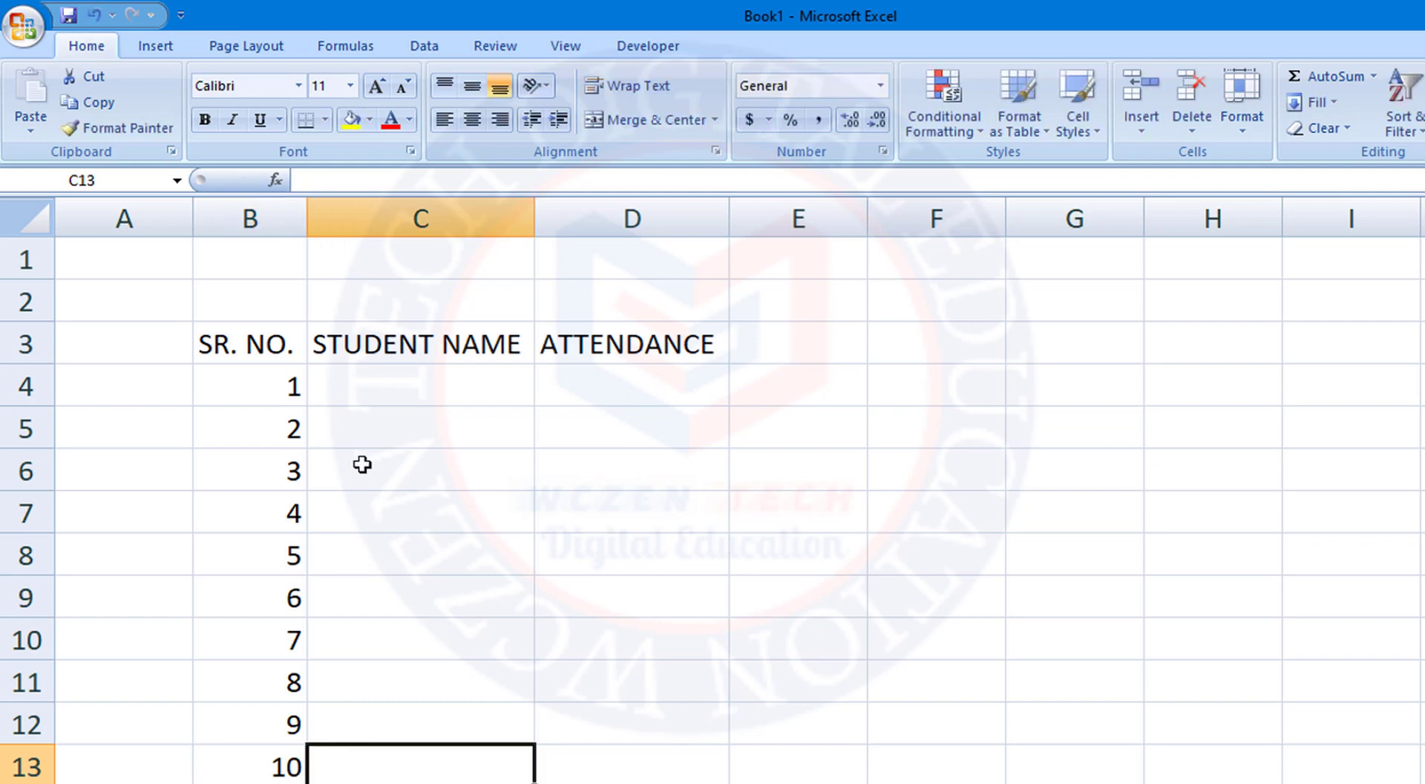
click(375, 385)
drag(396, 375, 385, 686)
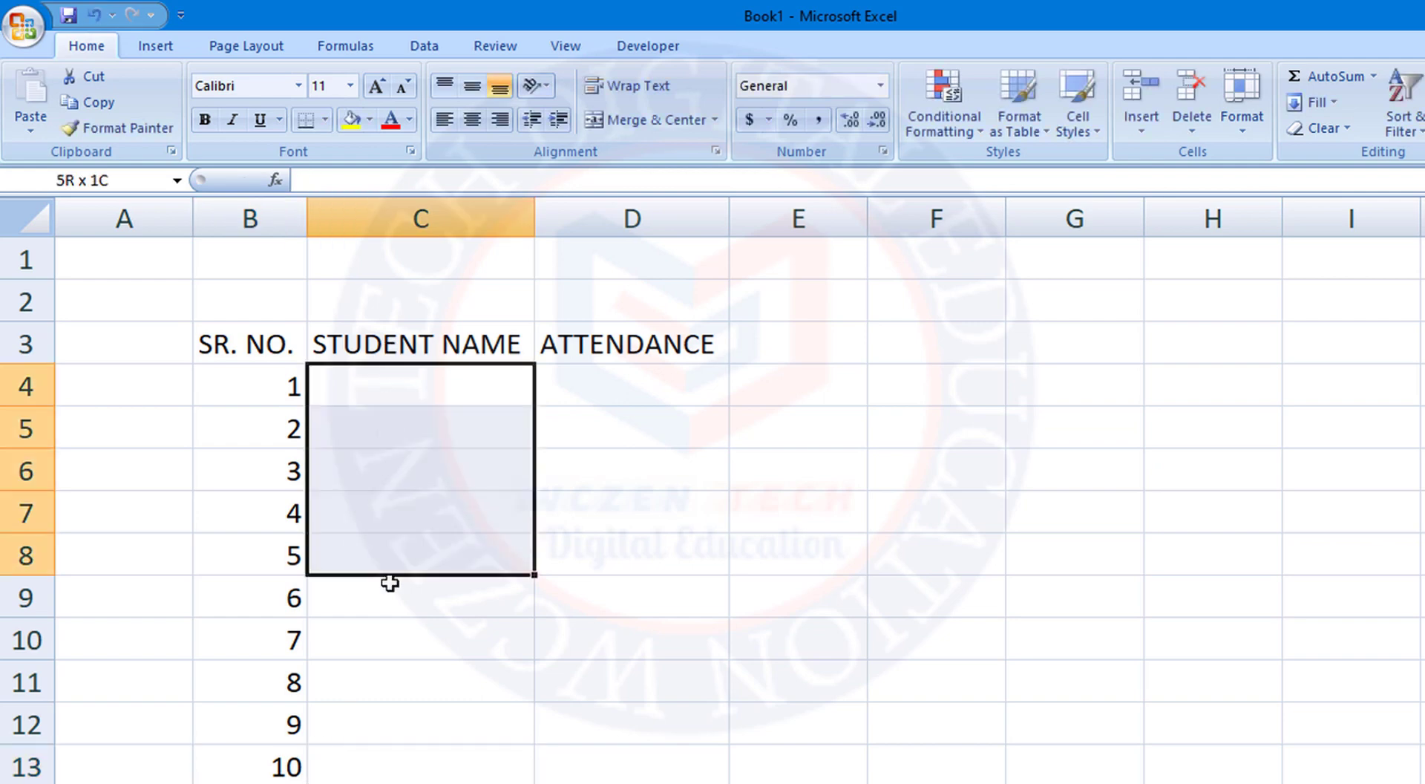
click(413, 631)
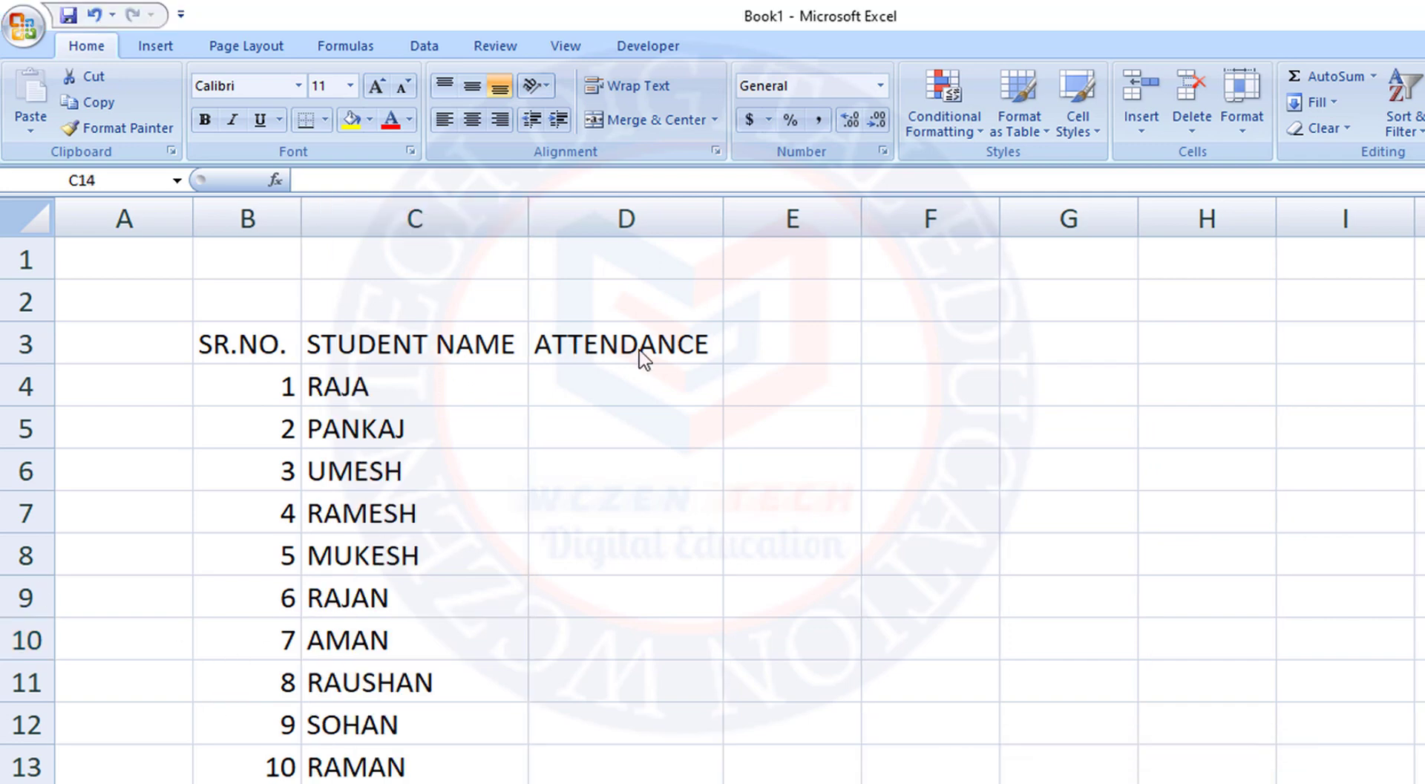
drag(449, 371, 414, 764)
click(623, 681)
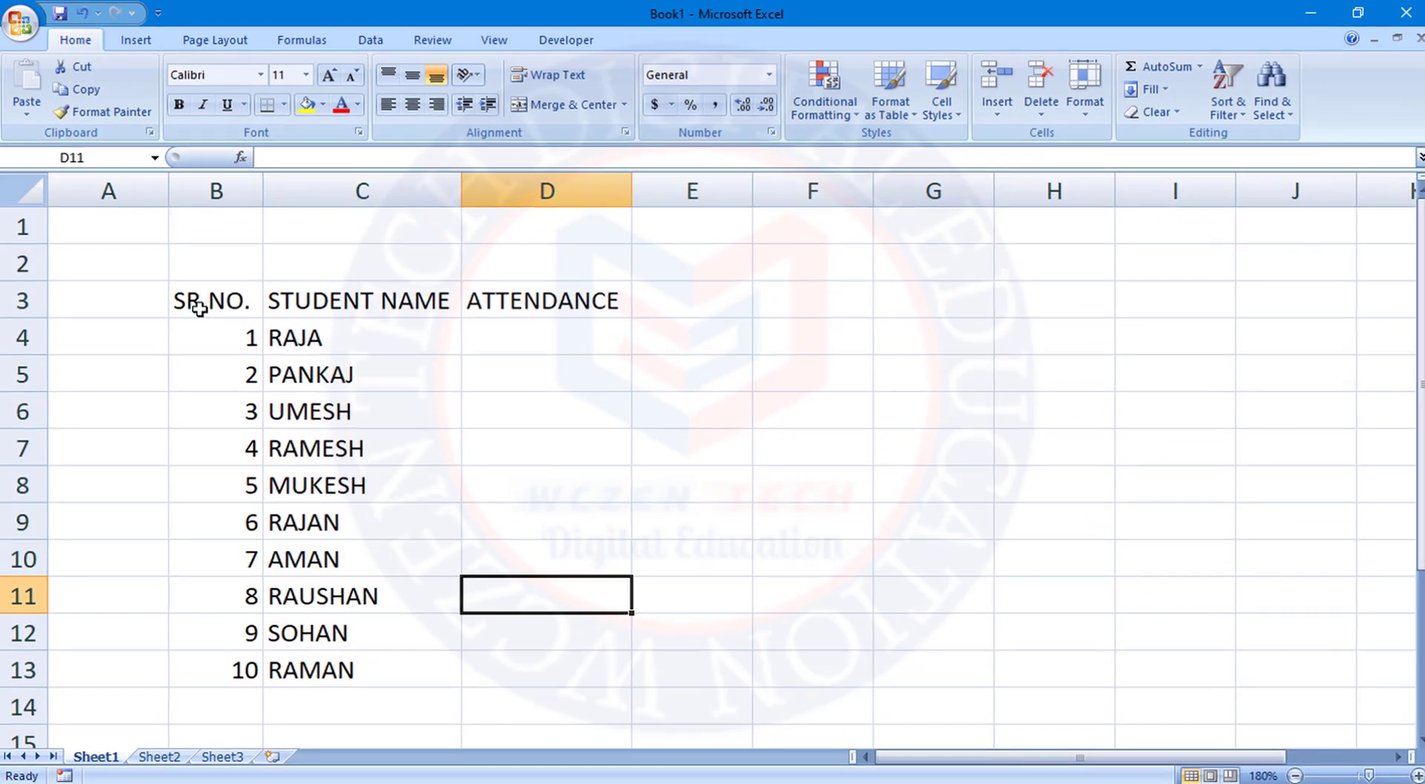
mouse_move(198, 302)
mouse_down()
mouse_move(405, 424)
mouse_move(502, 678)
mouse_up()
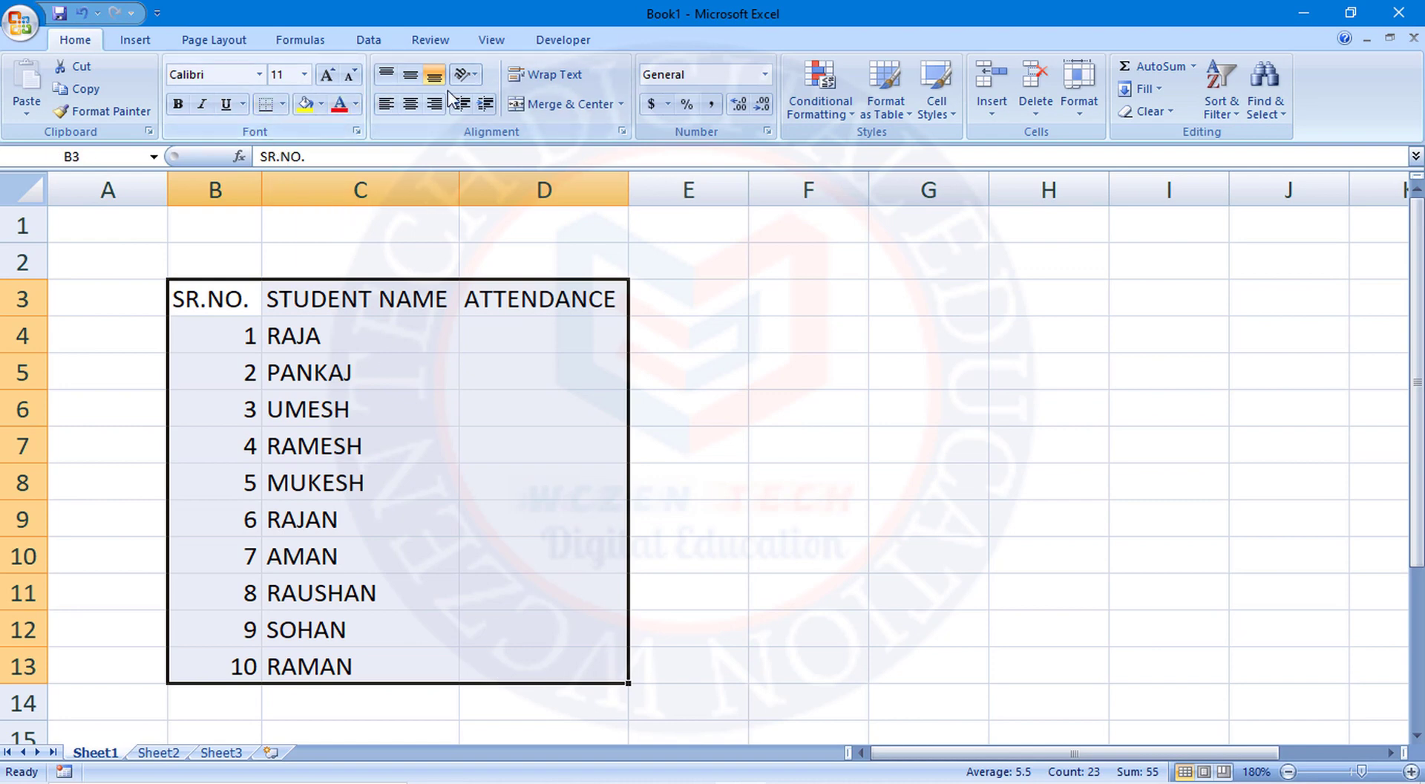
click(283, 104)
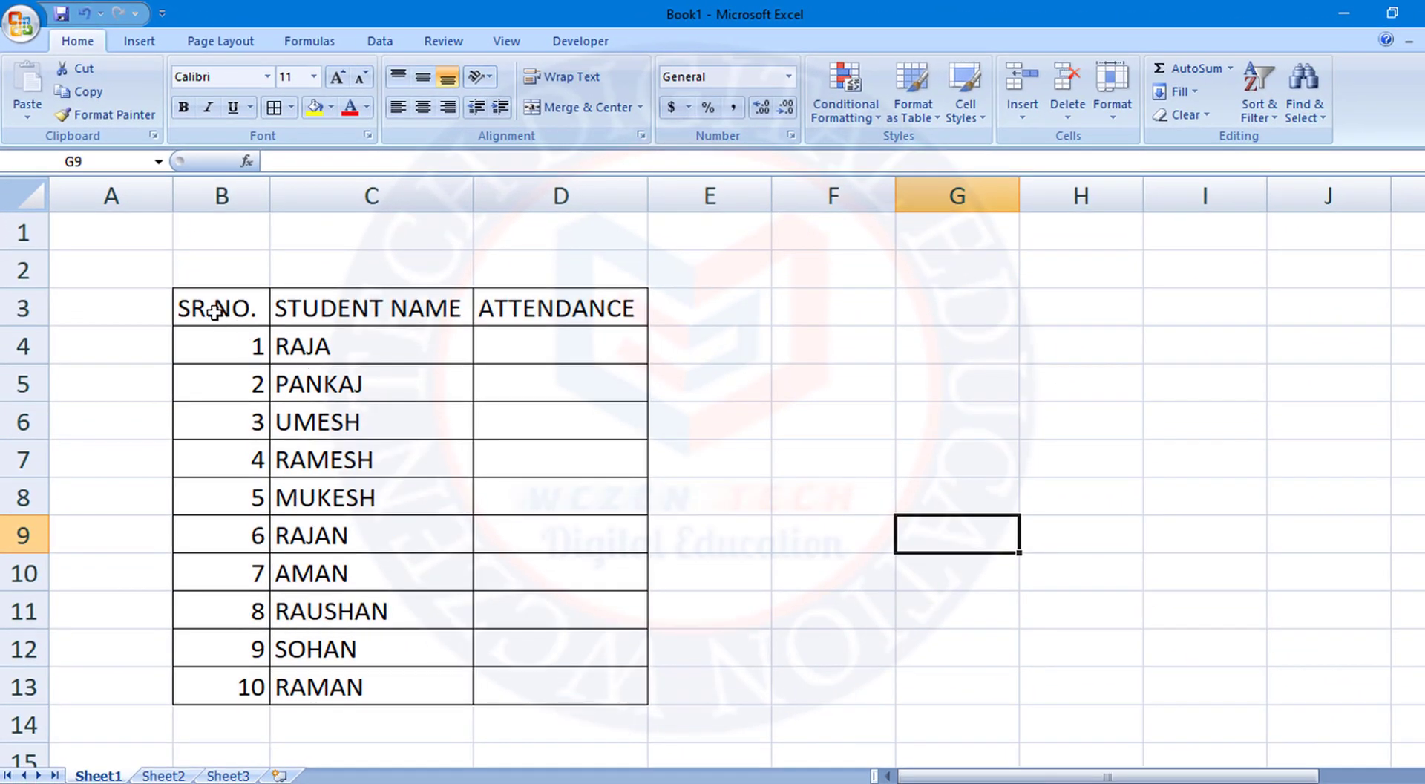
drag(210, 309, 557, 309)
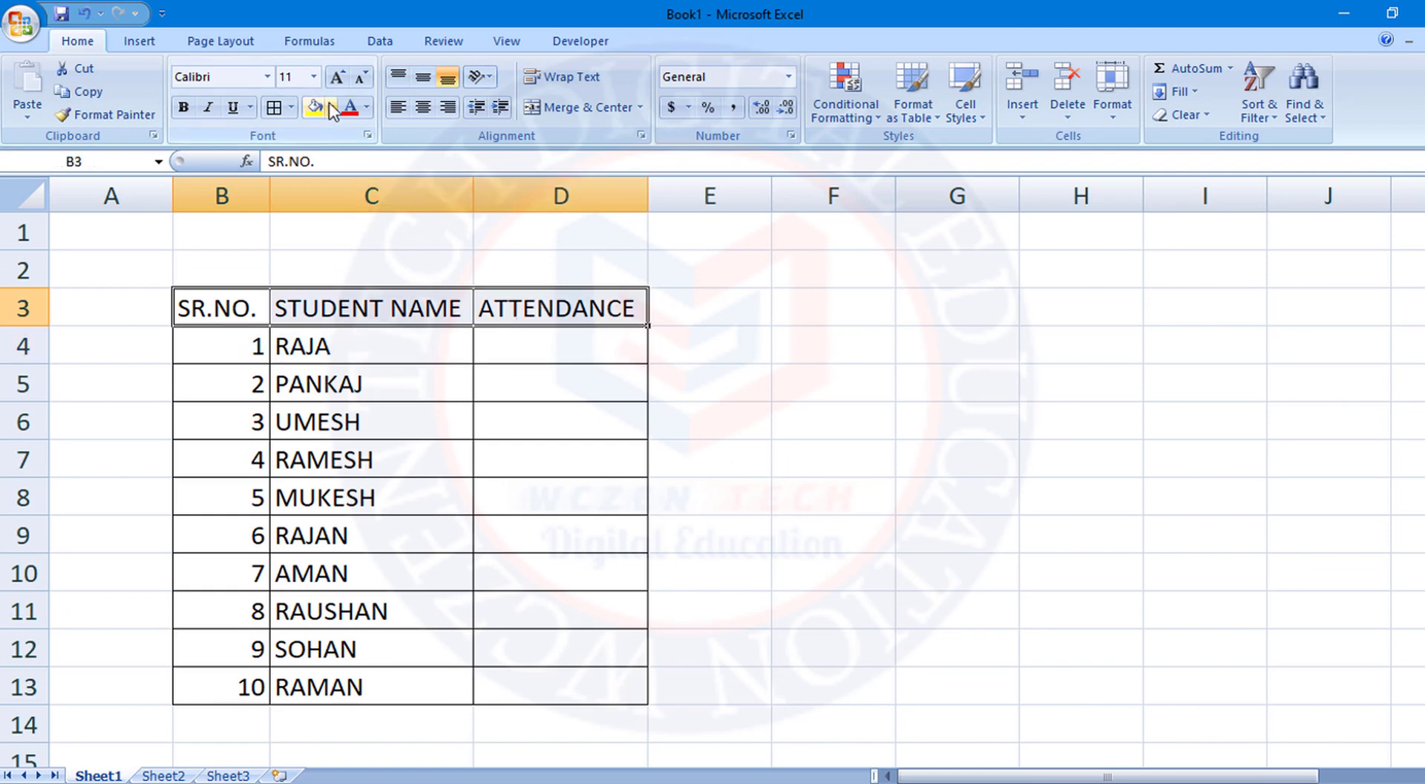
click(331, 107)
click(368, 264)
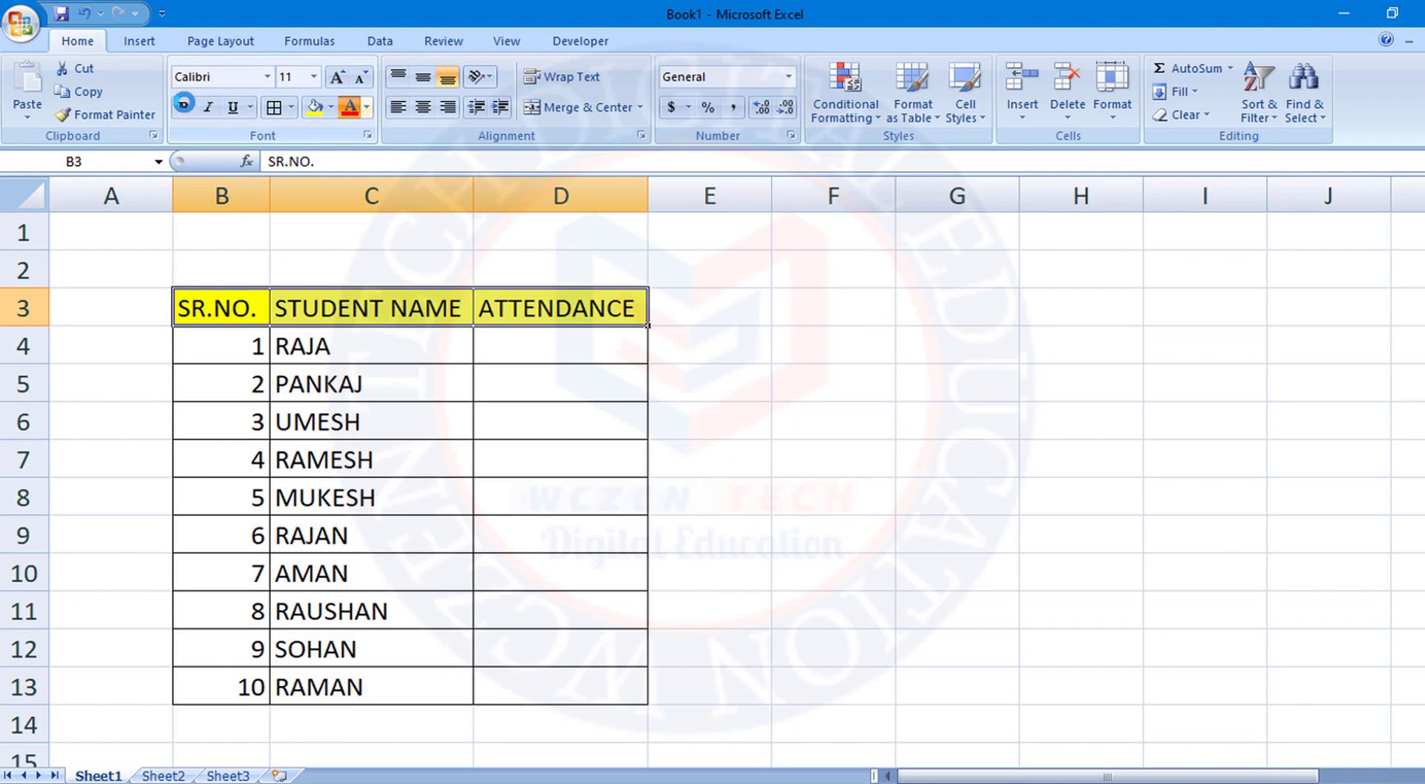
click(184, 104)
click(348, 106)
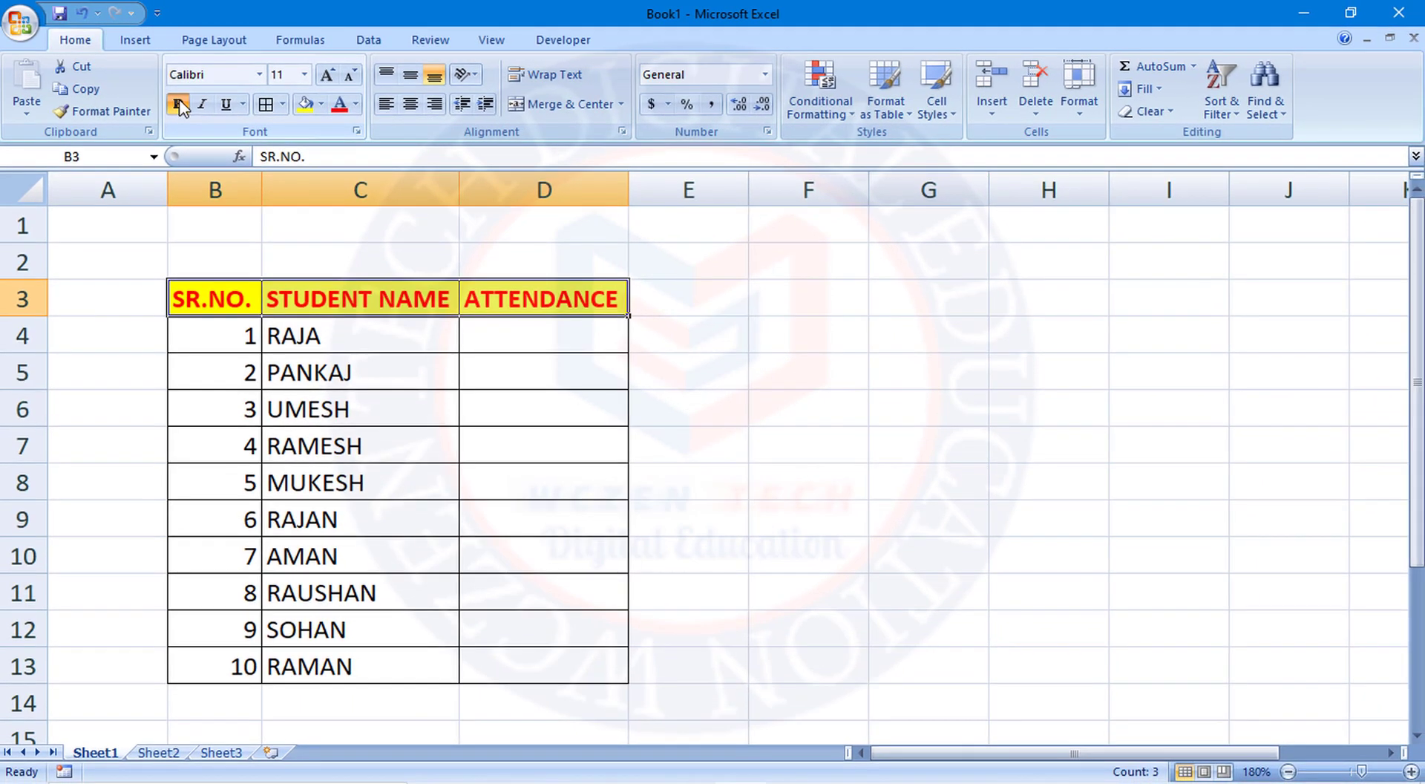
click(180, 106)
click(180, 106)
click(750, 441)
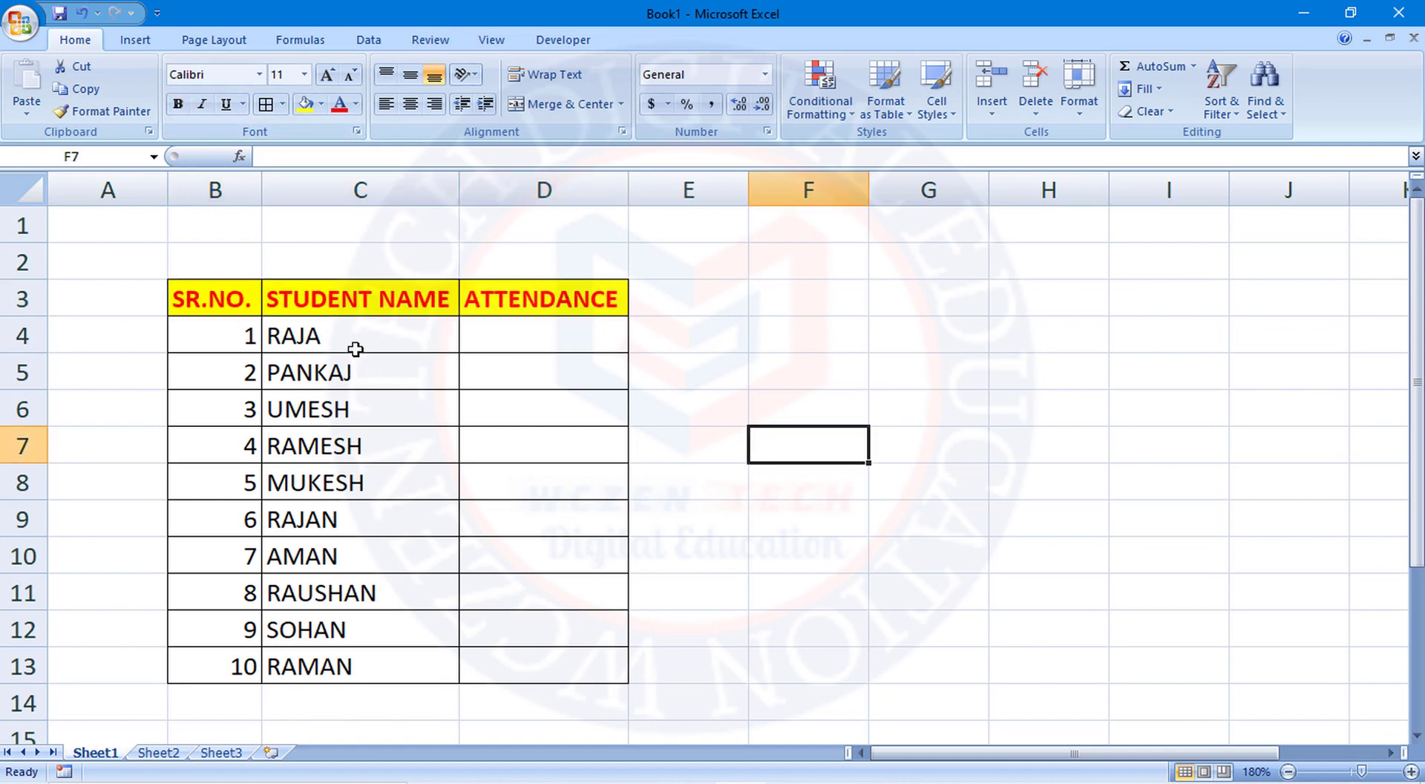
click(524, 334)
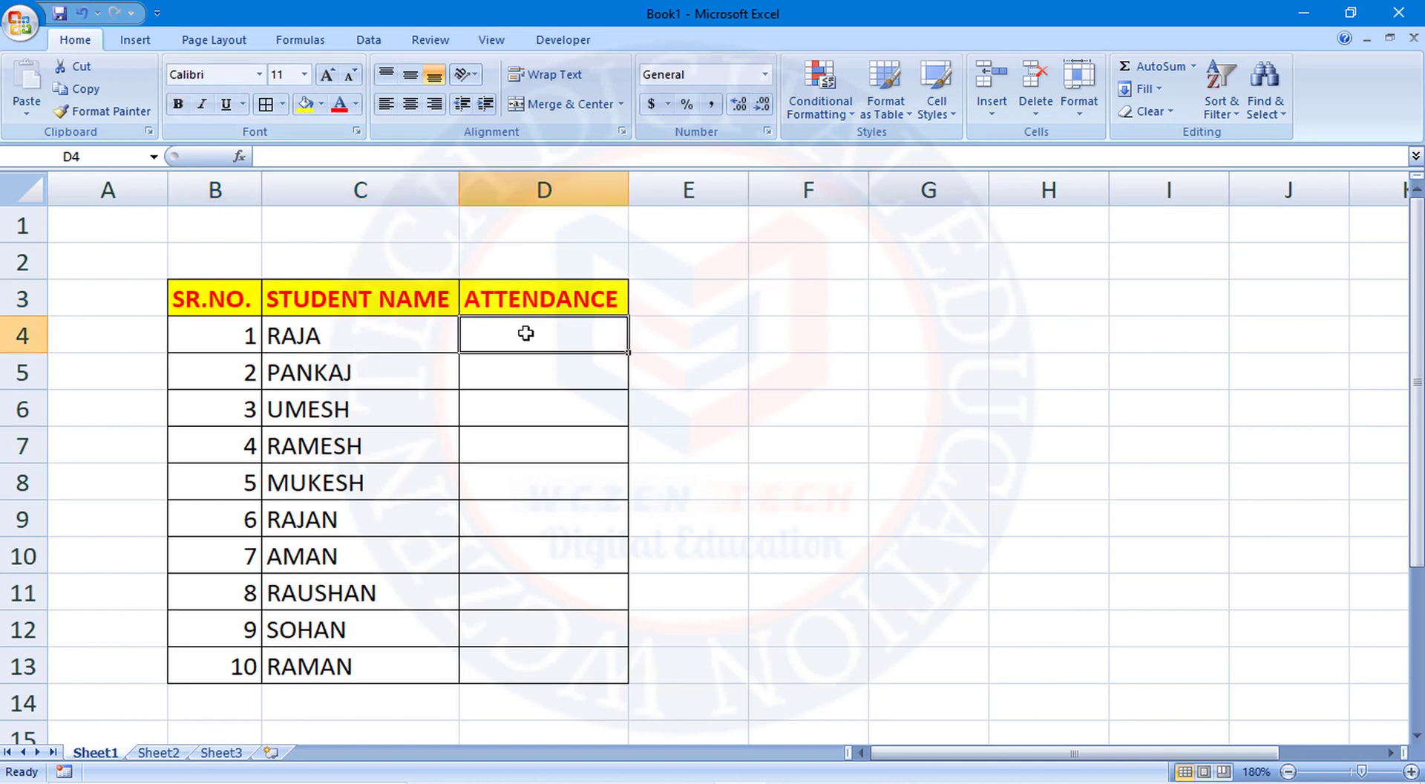
click(553, 373)
click(551, 336)
click(1039, 336)
click(1025, 439)
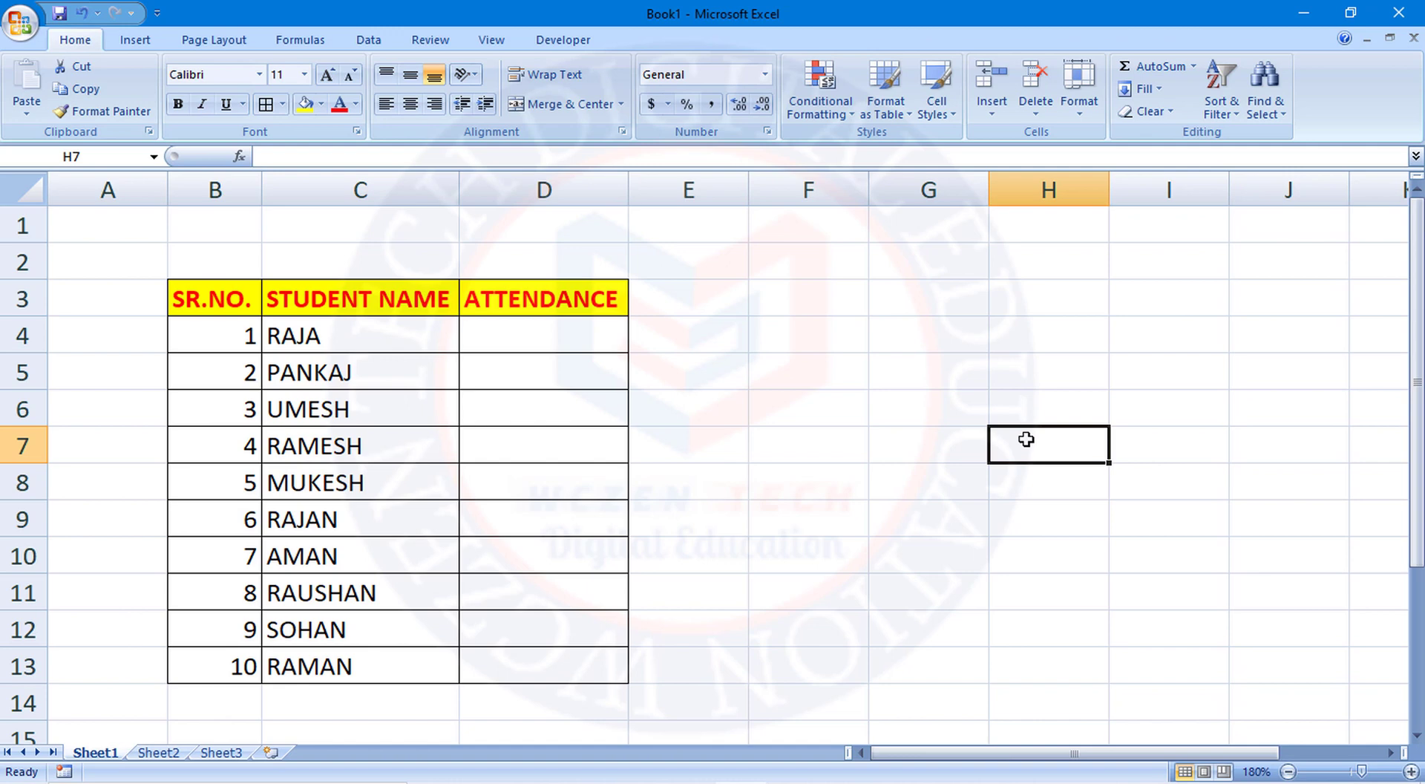
click(1013, 341)
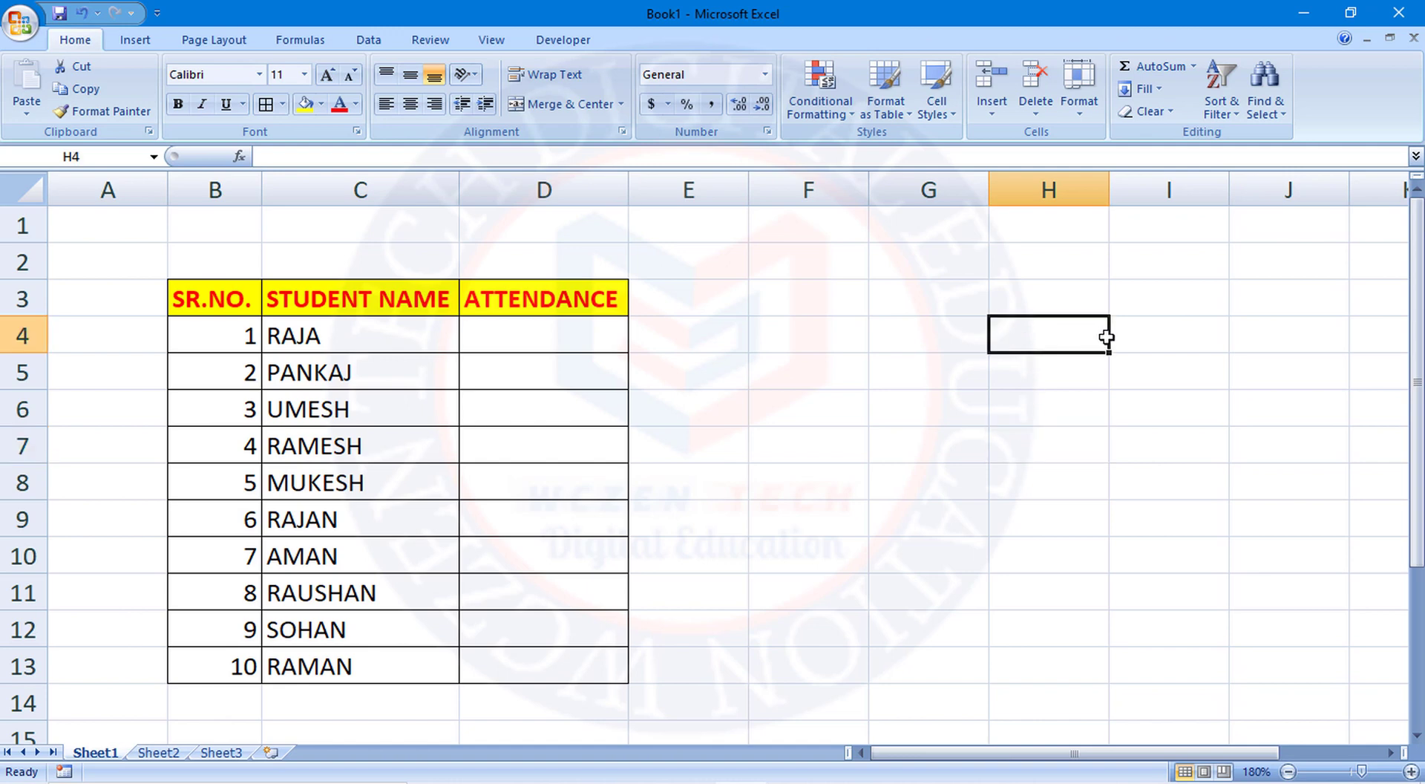
Type the list heading ATTENDANCE in cell H4.
drag(184, 265, 623, 677)
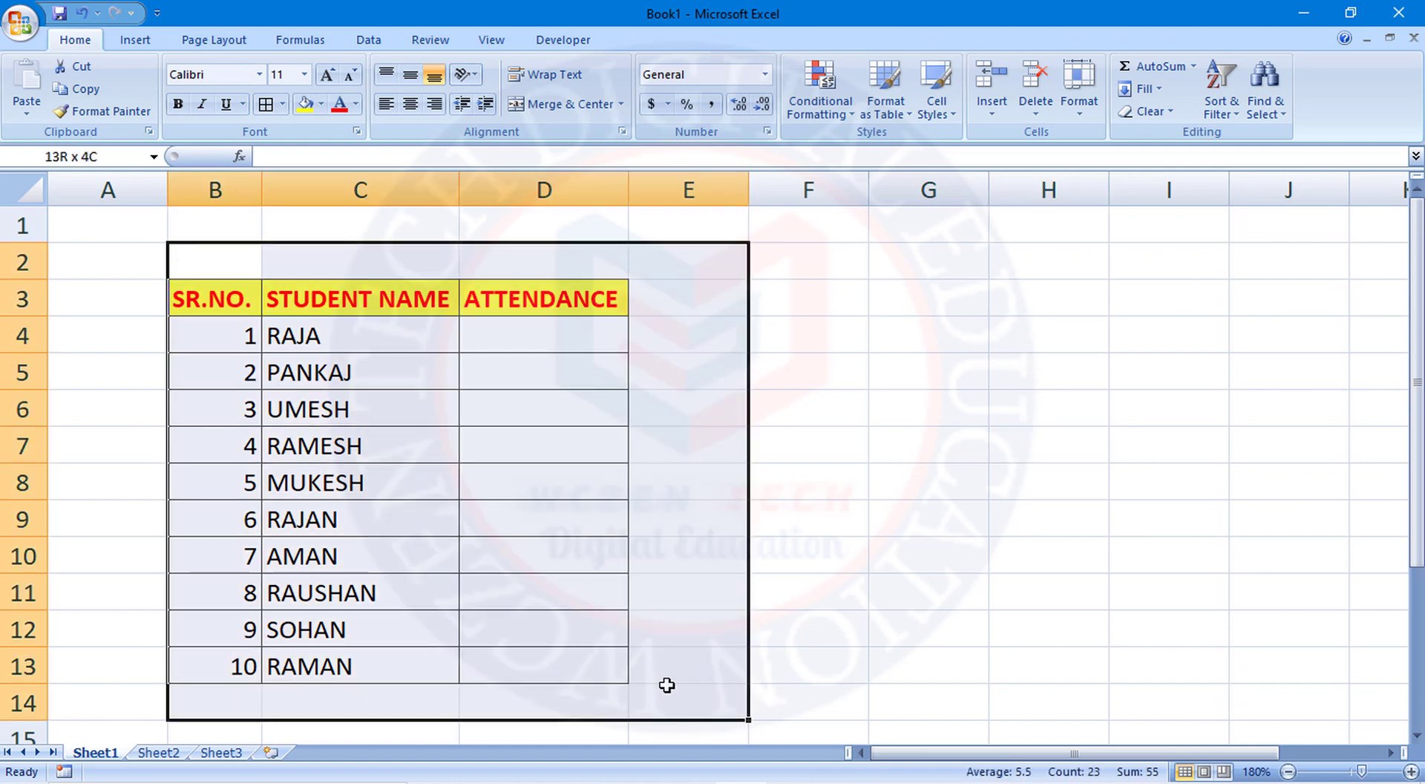
drag(974, 337, 1105, 540)
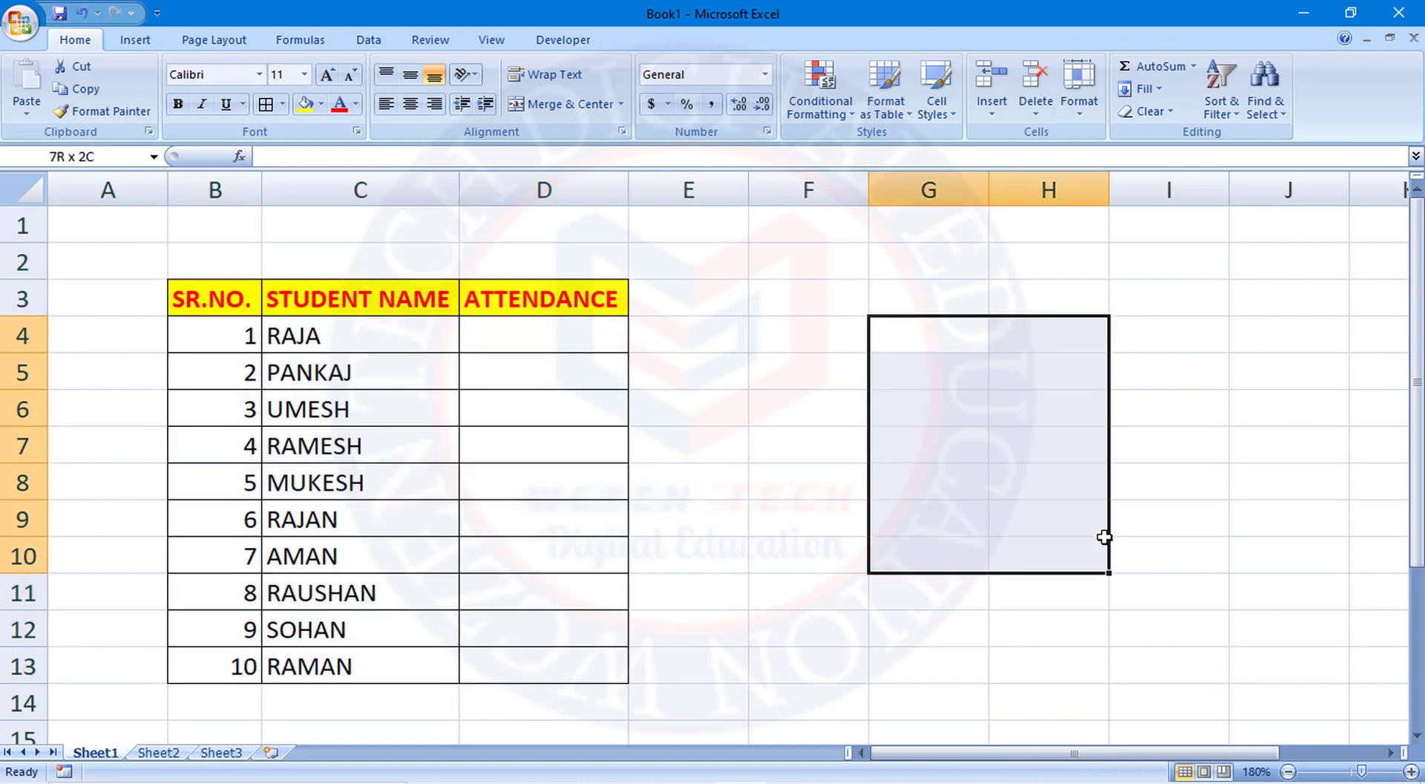
mouse_move(499, 324)
mouse_down()
mouse_move(487, 427)
mouse_move(500, 563)
mouse_up()
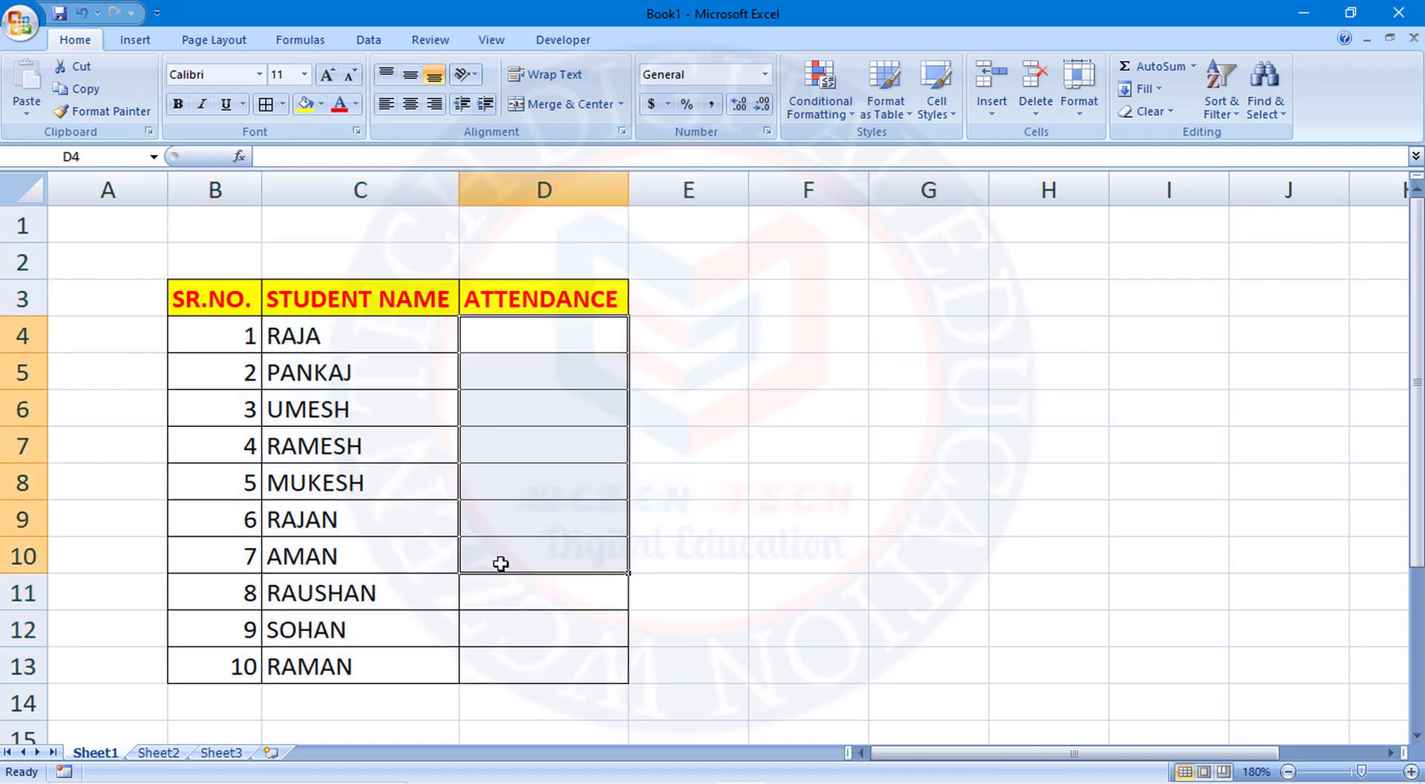
click(756, 383)
click(1034, 332)
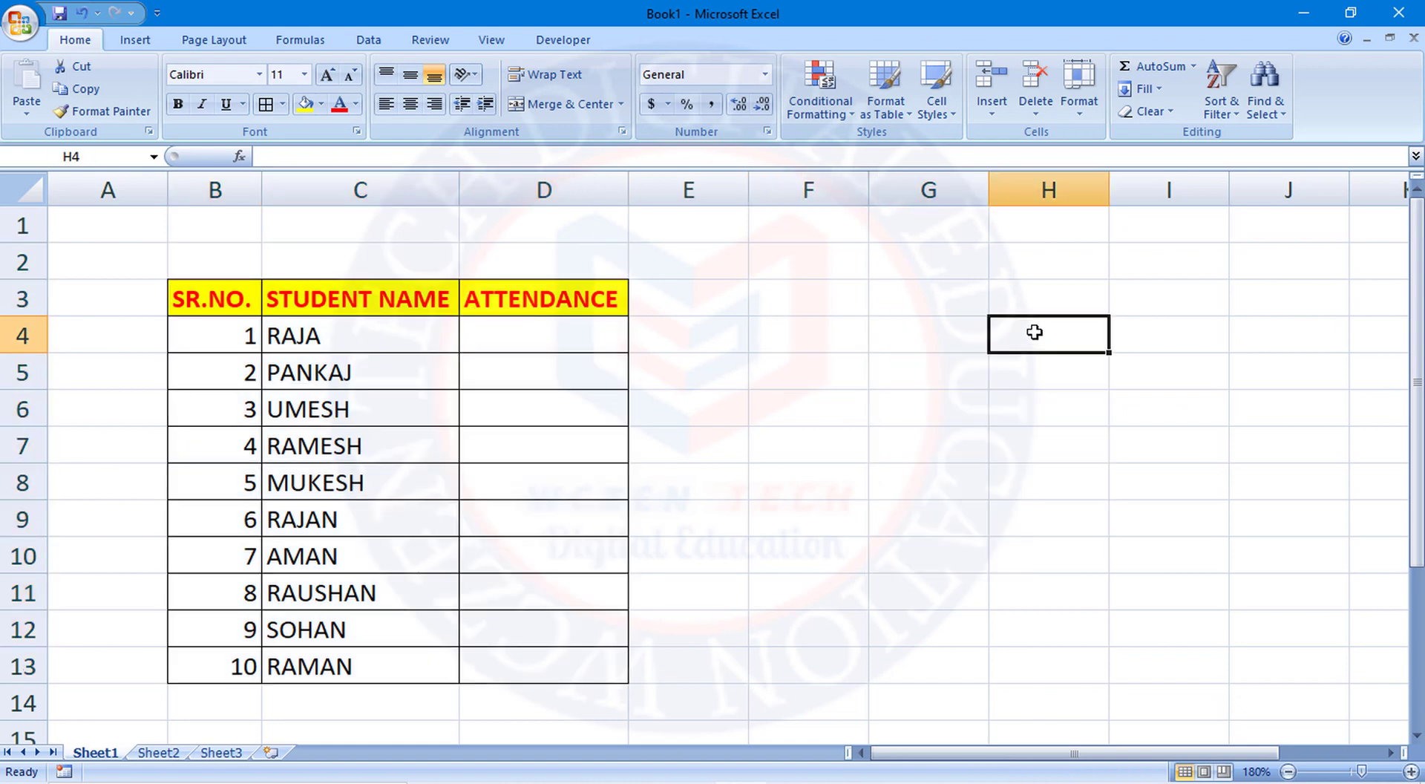
text(Q)
key(BackSpace)
text(A)
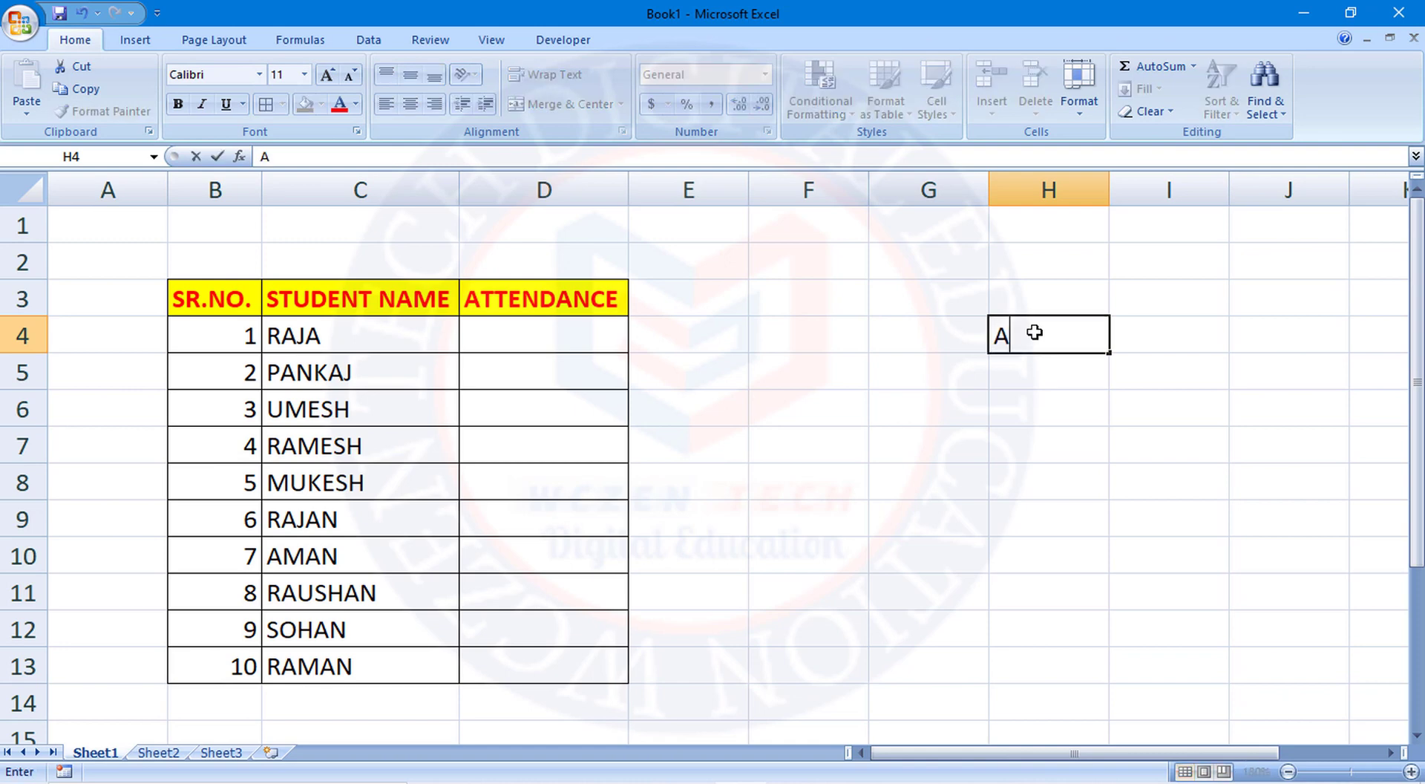
text(TTENDA)
text(NCE)
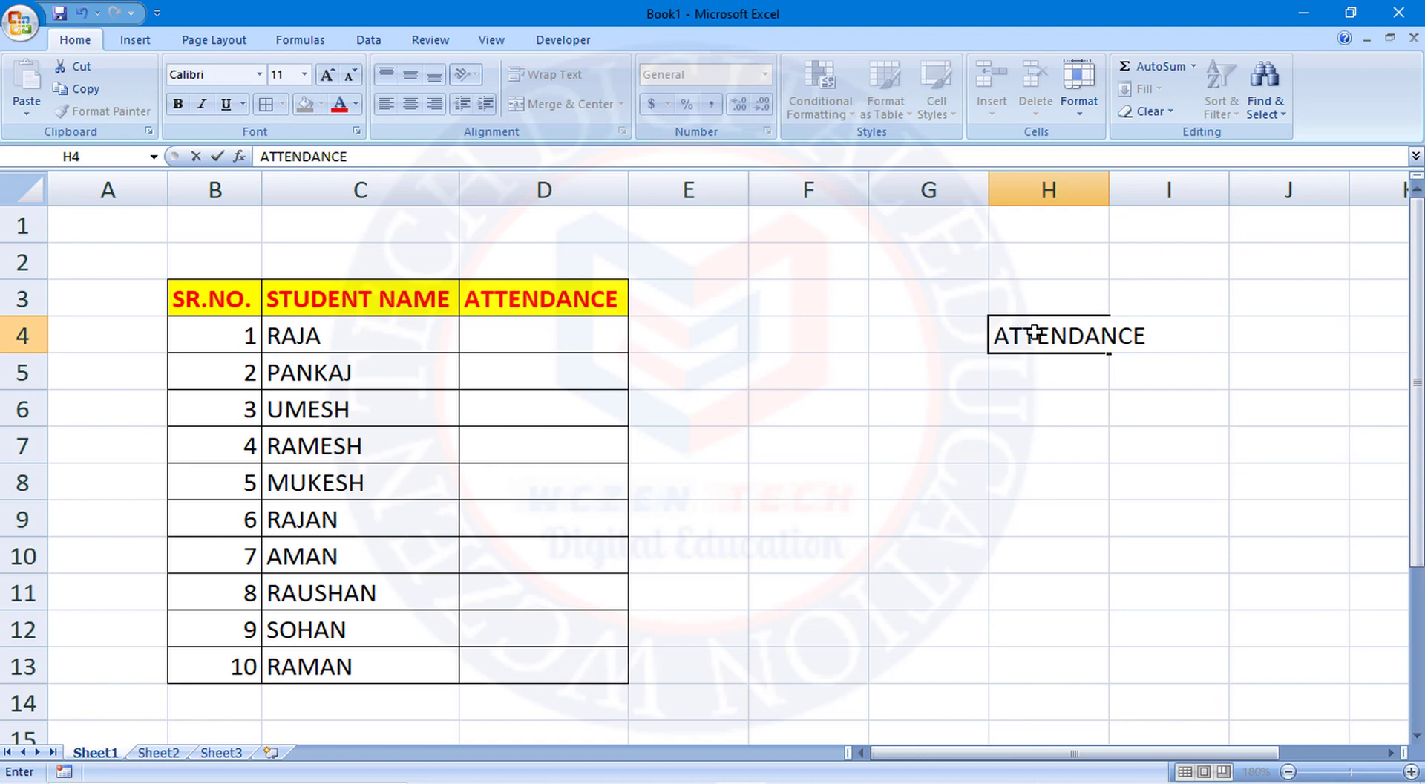
key(Tab)
Enter the options P and A in cells H5 and H6.
click(1037, 362)
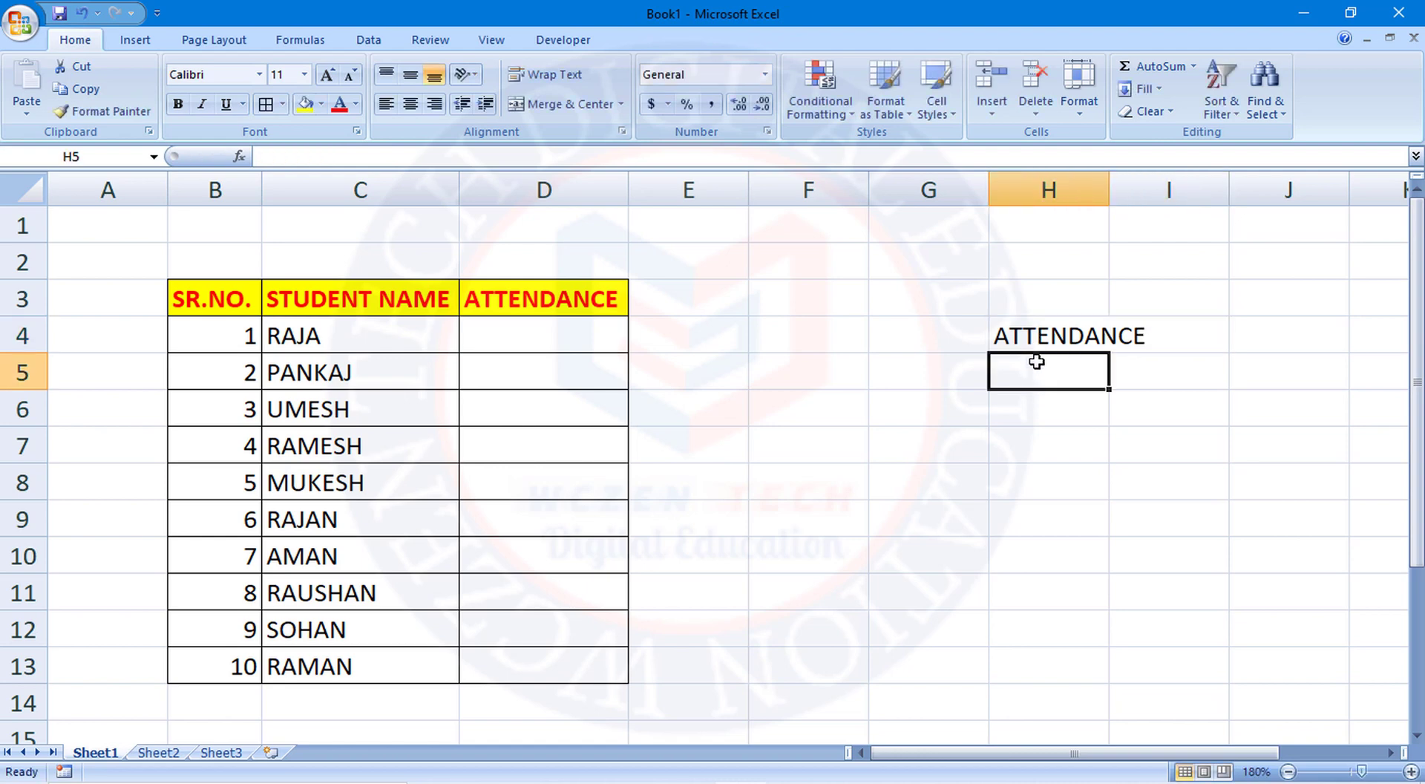
text(P)
key(Return)
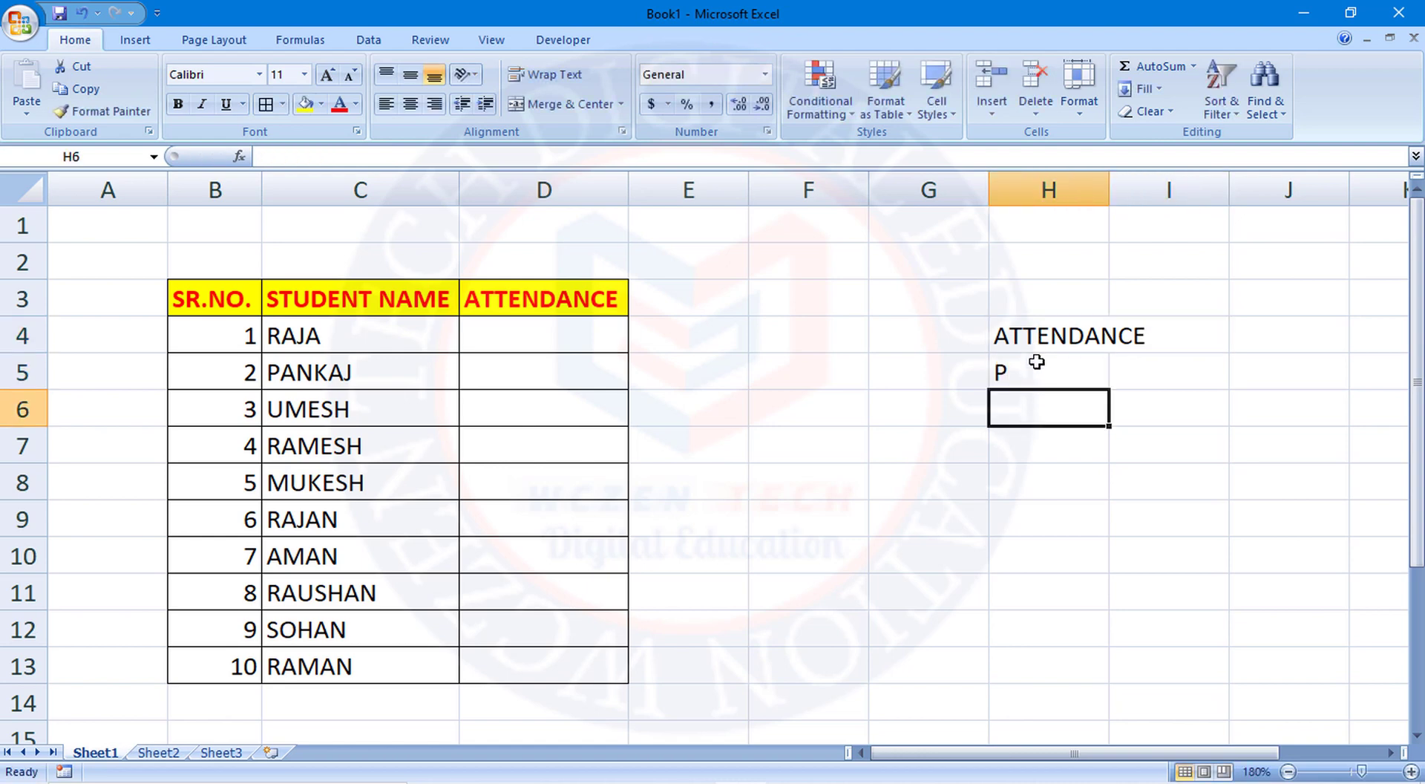
text(A)
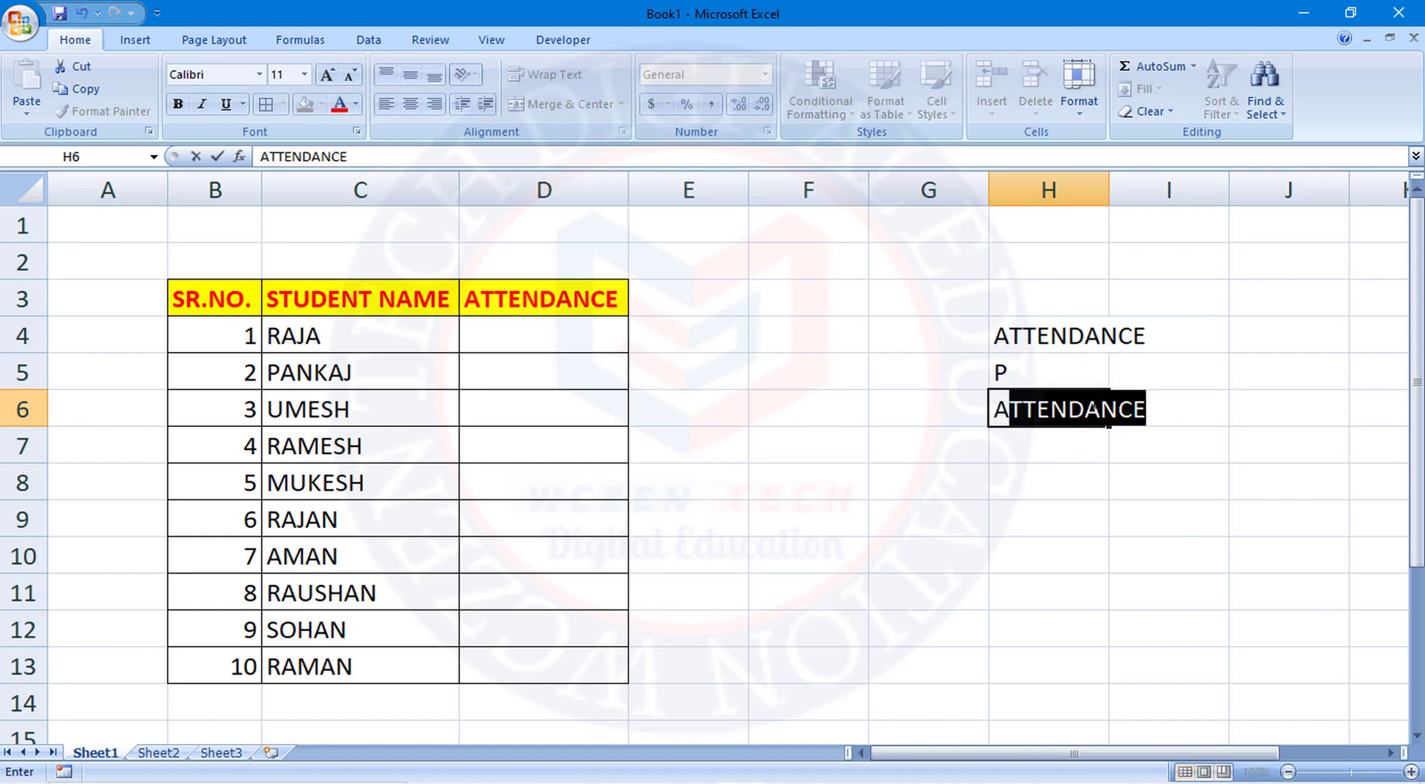
key(Delete)
click(1062, 465)
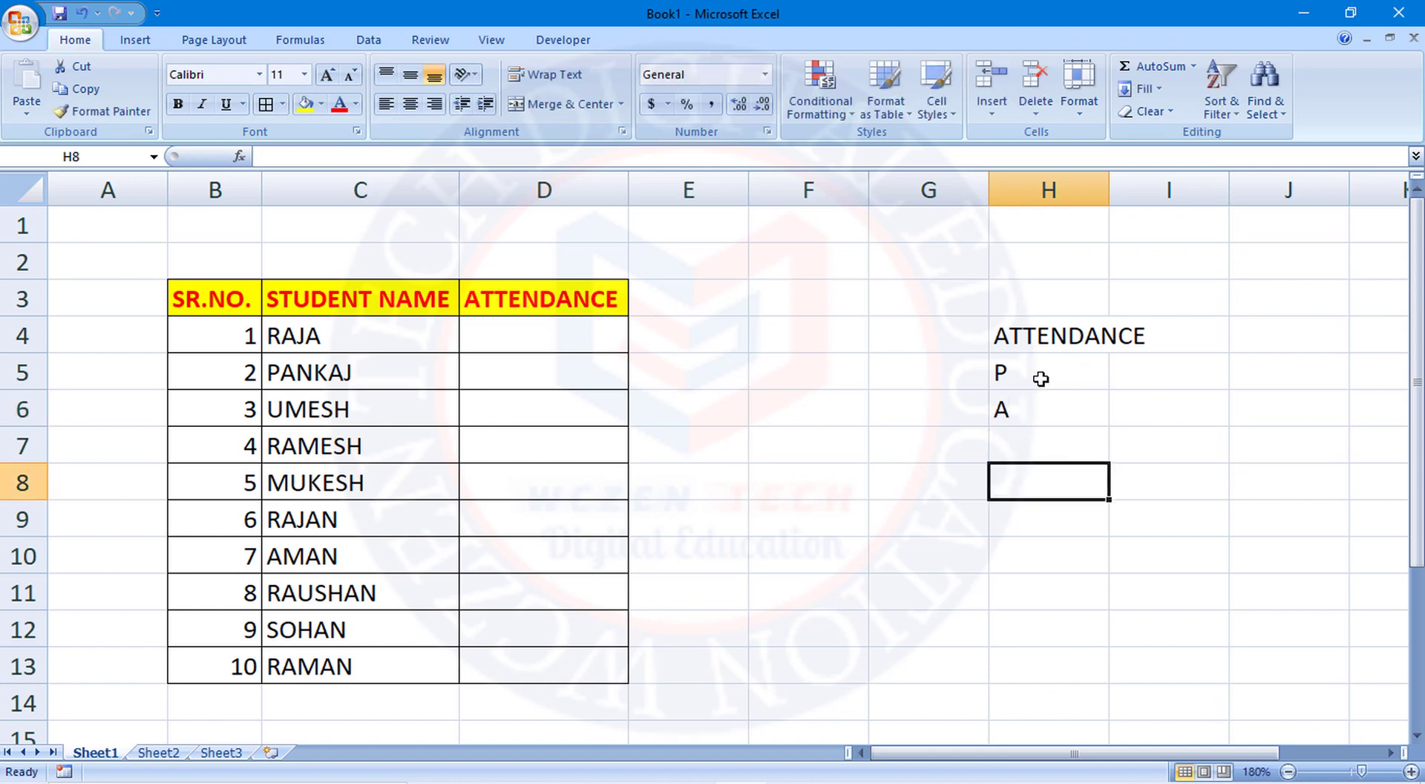
drag(1037, 376, 1045, 475)
click(1050, 557)
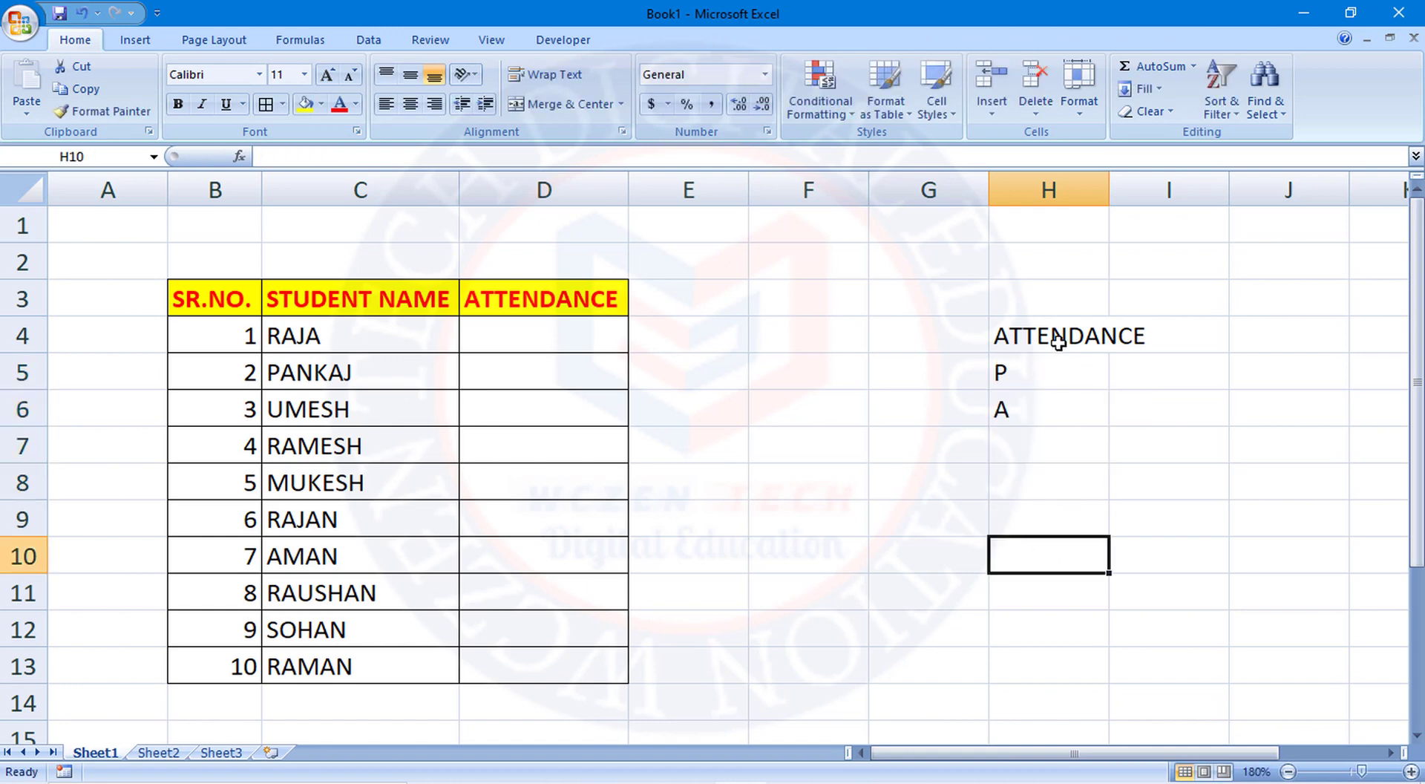
click(1013, 375)
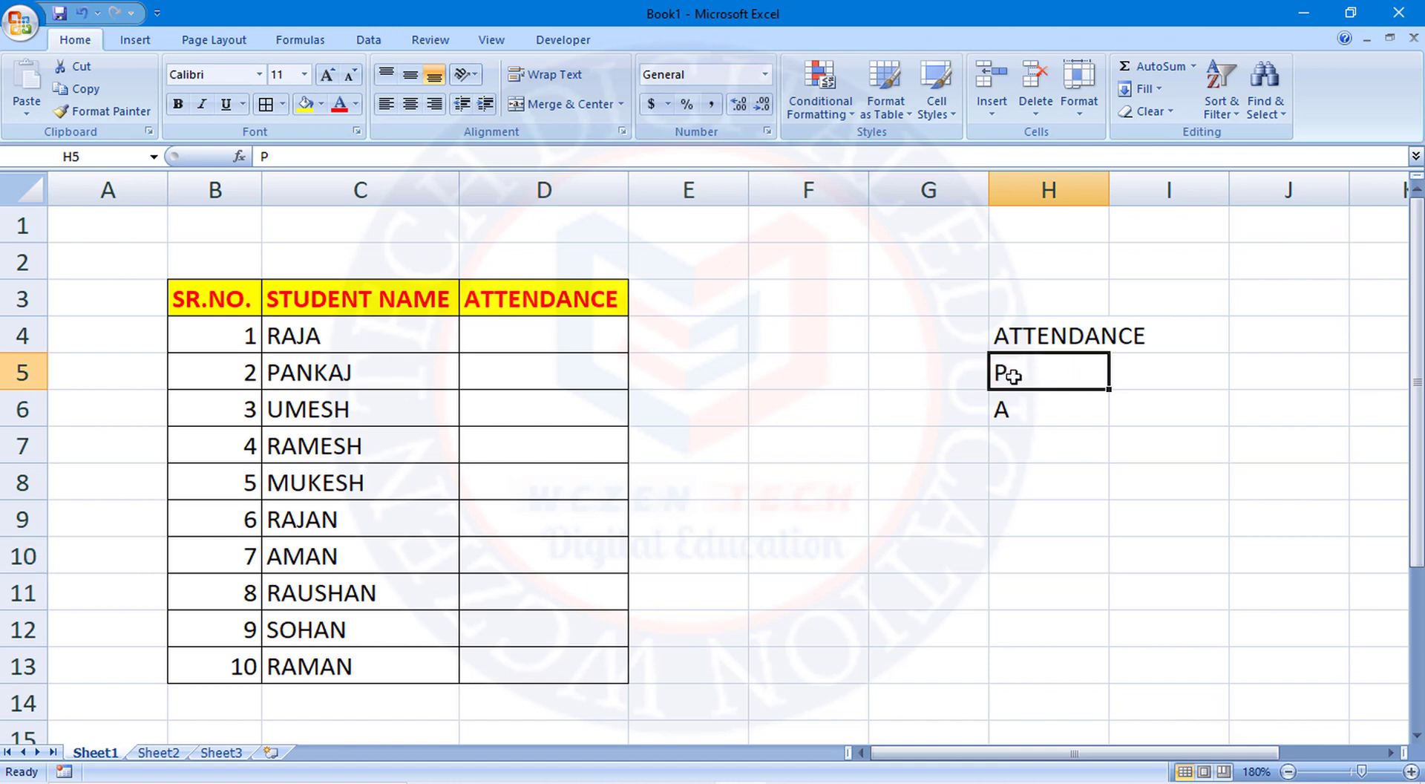
click(1065, 405)
click(1071, 510)
drag(1049, 377, 1041, 423)
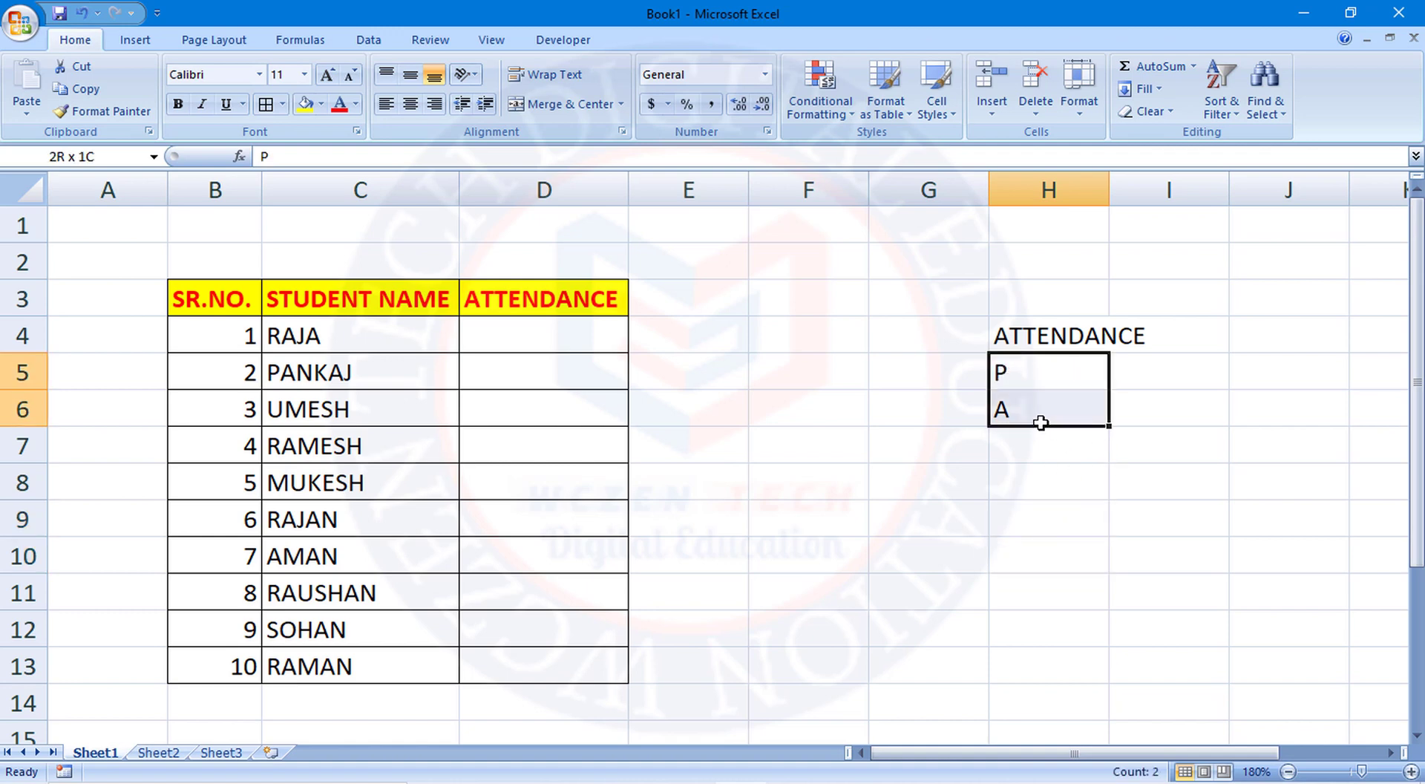
click(1037, 520)
click(1047, 319)
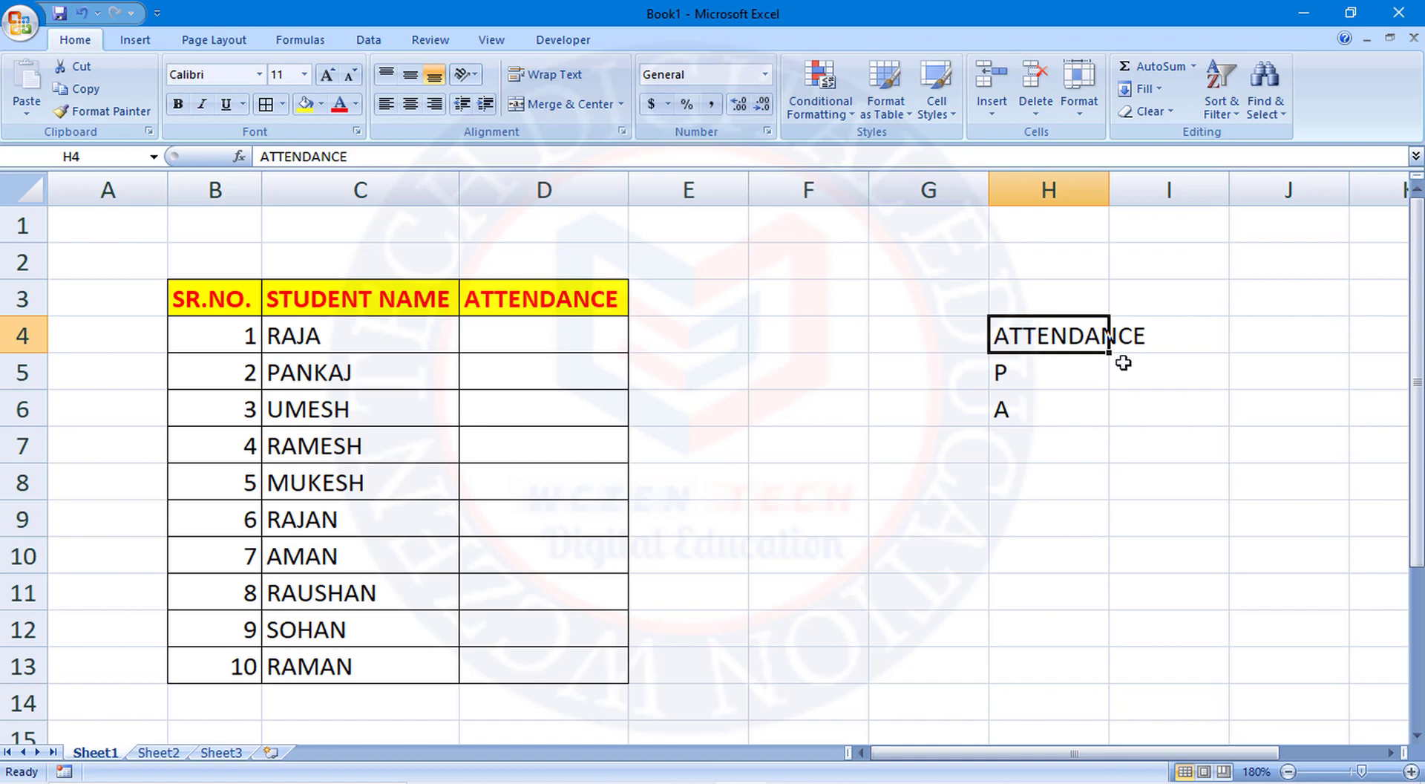
Widen column H to fit the ATTENDANCE heading.
click(1173, 481)
drag(1109, 190, 1171, 192)
drag(1014, 452, 1024, 483)
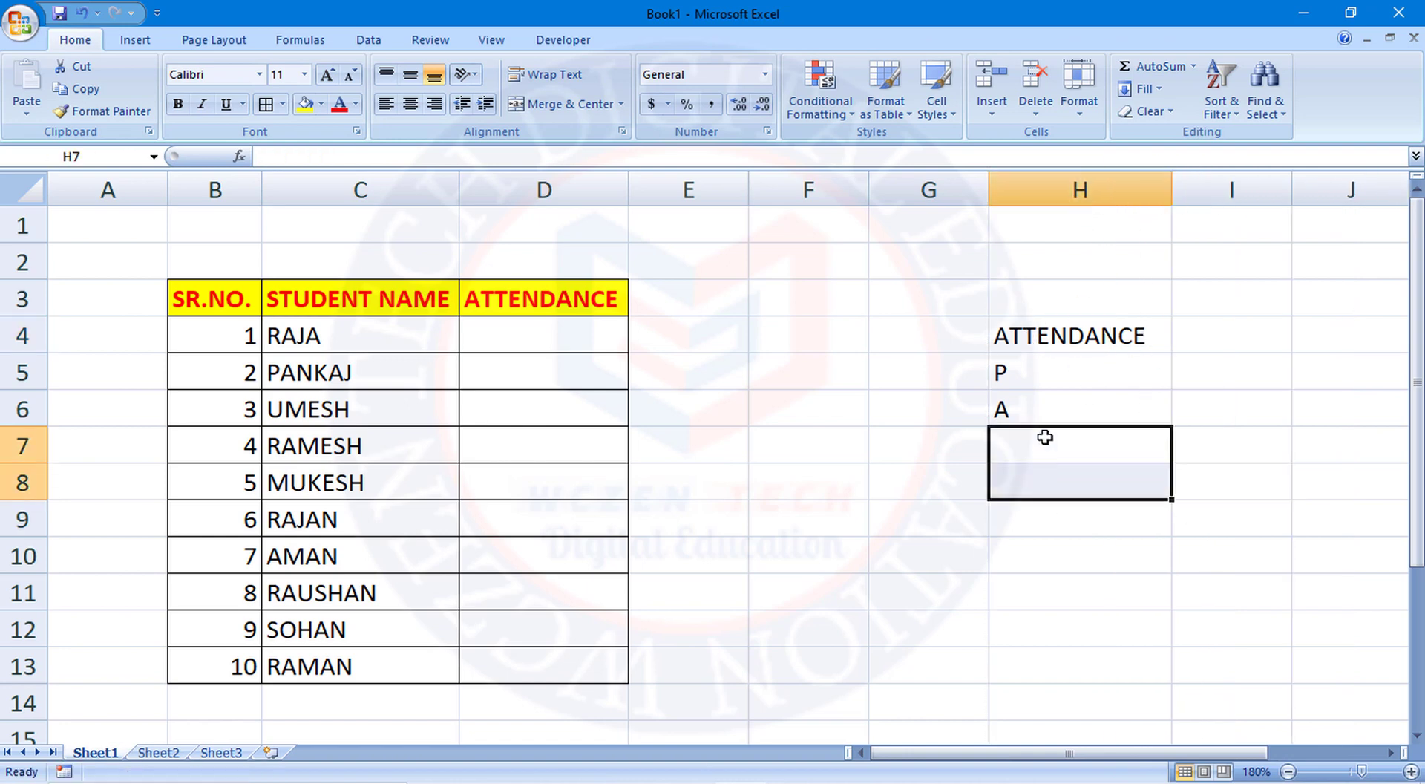
click(1055, 380)
click(1042, 413)
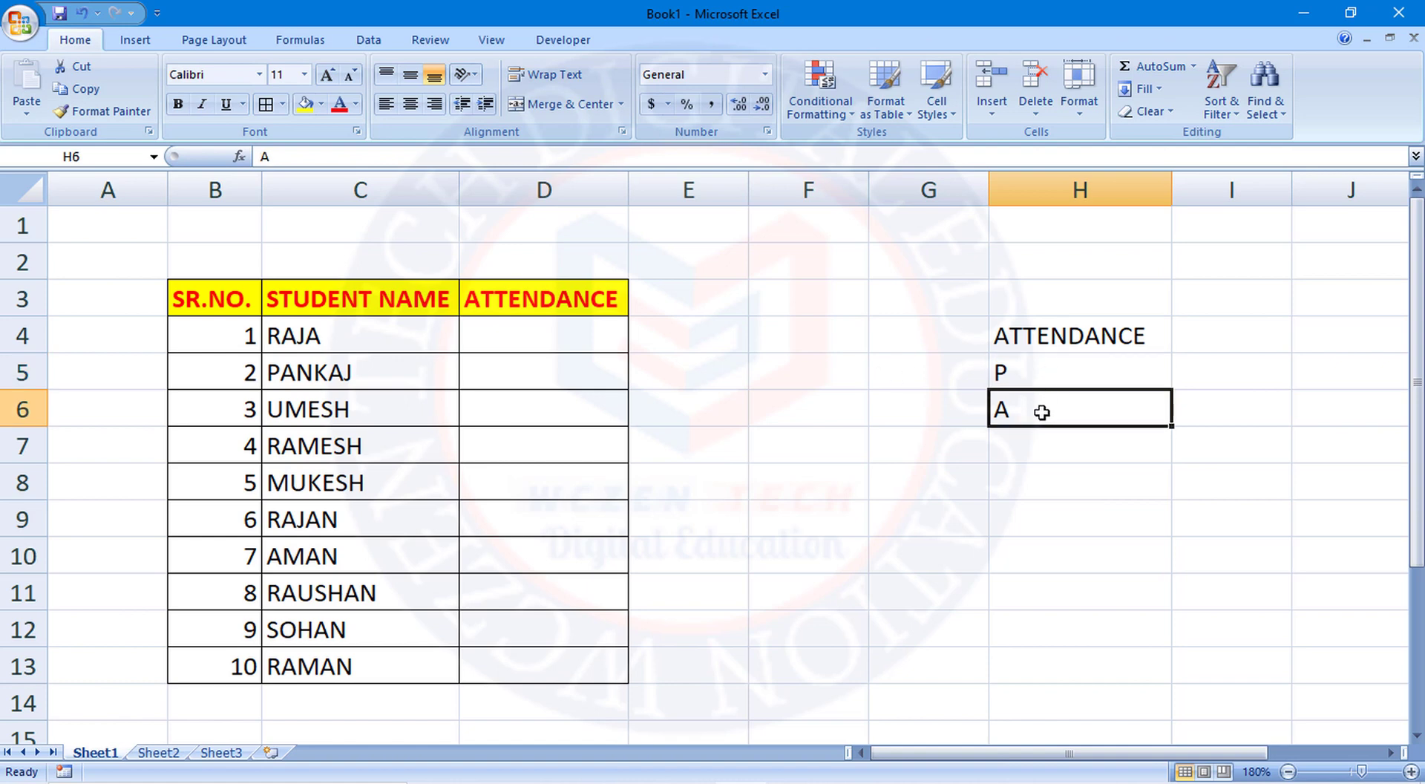
click(1047, 375)
click(1048, 409)
click(1043, 382)
click(1047, 413)
click(521, 334)
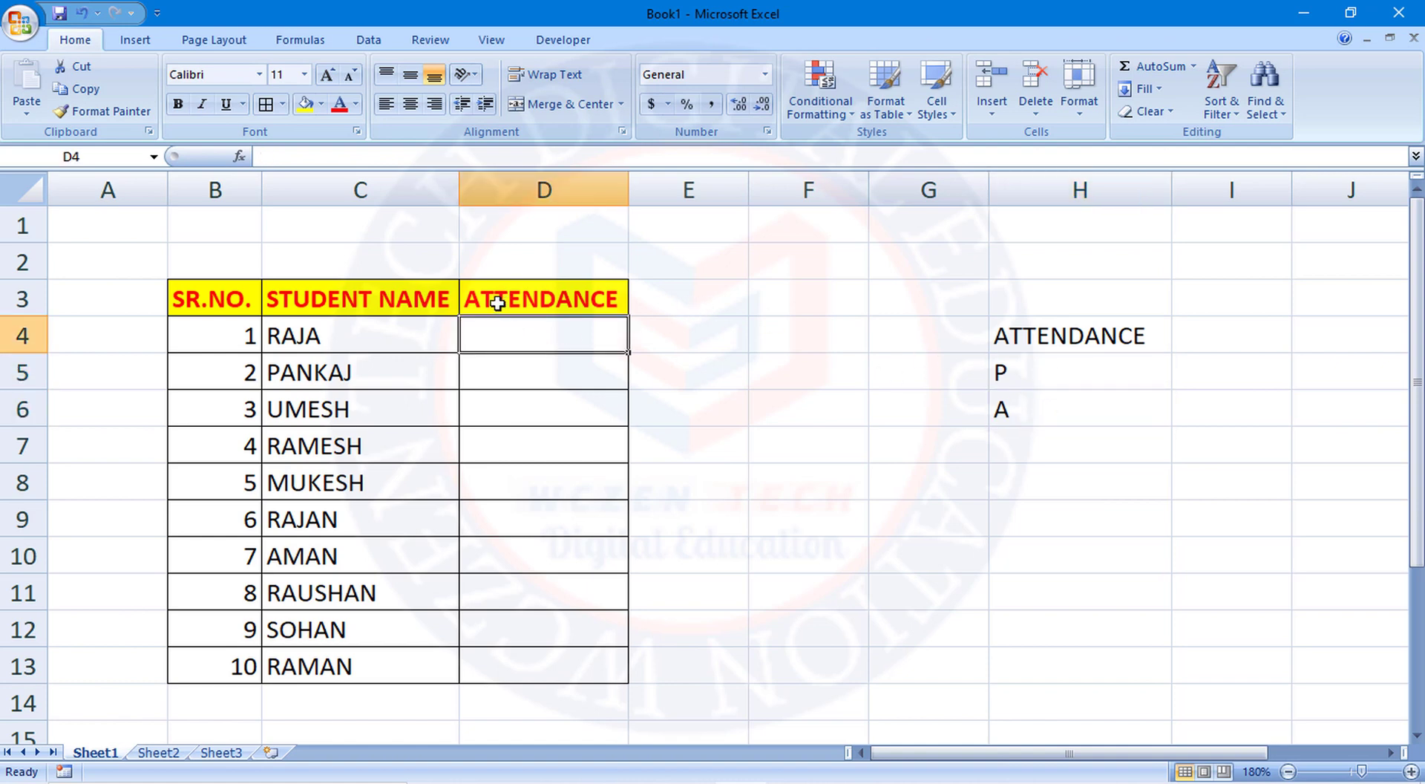
click(497, 303)
Apply List data validation to D4 with source =$H$5:$H$6.
click(504, 326)
click(371, 45)
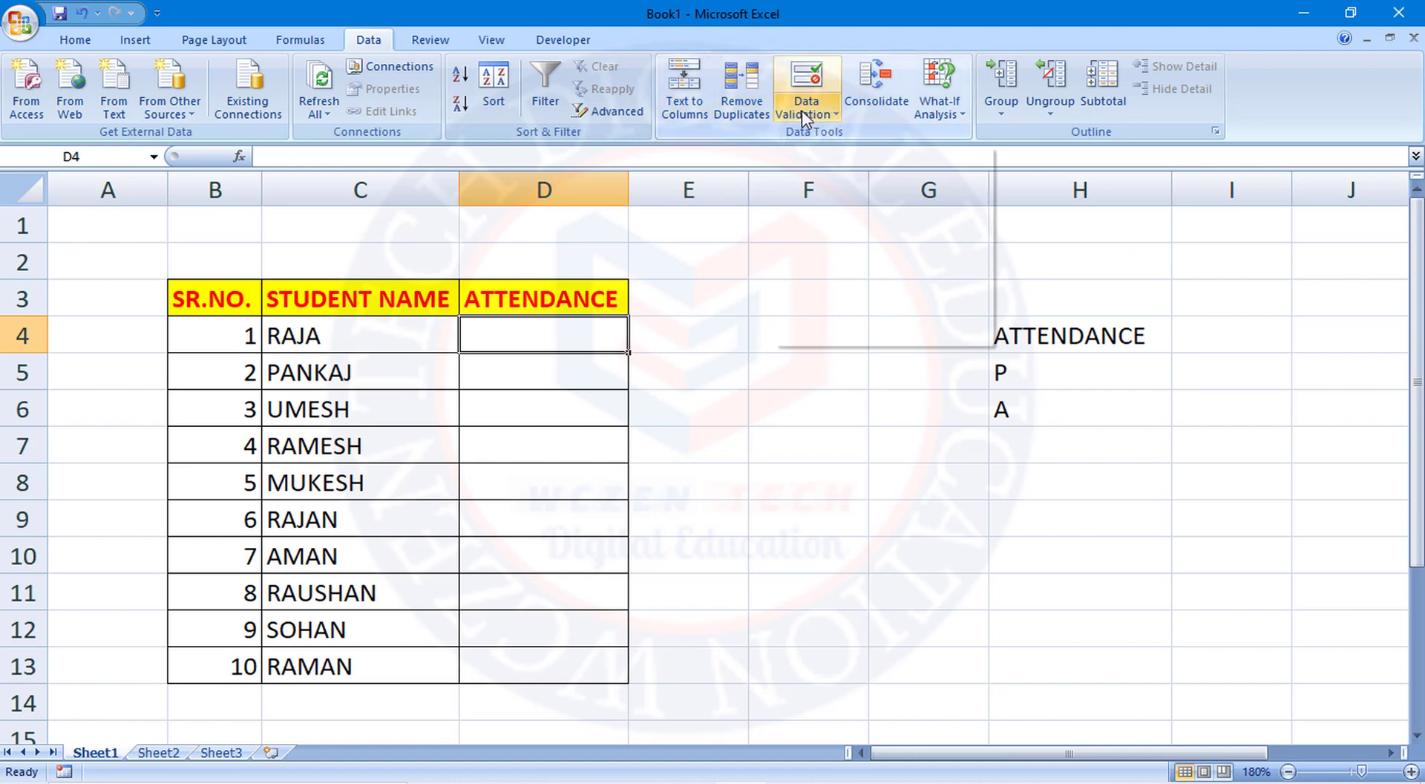
click(835, 118)
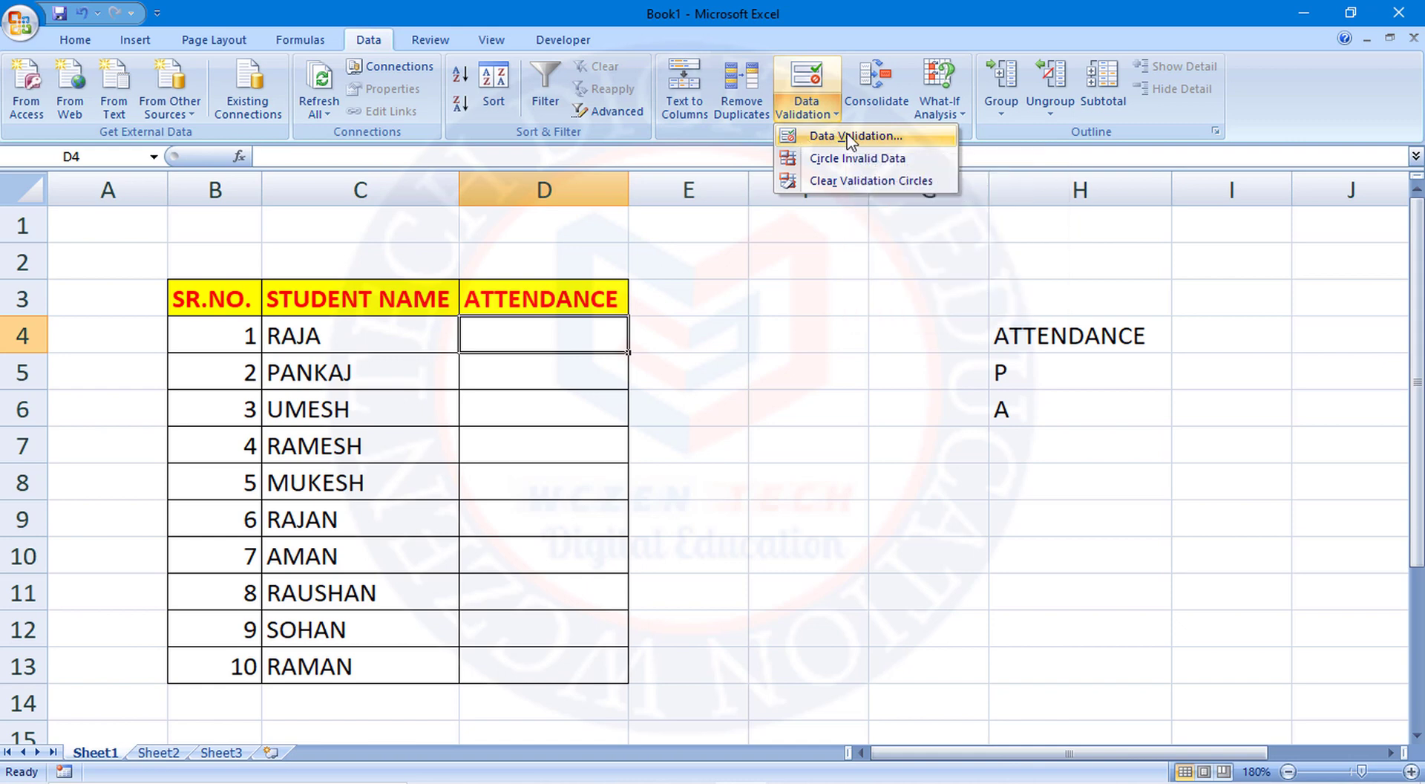
click(848, 139)
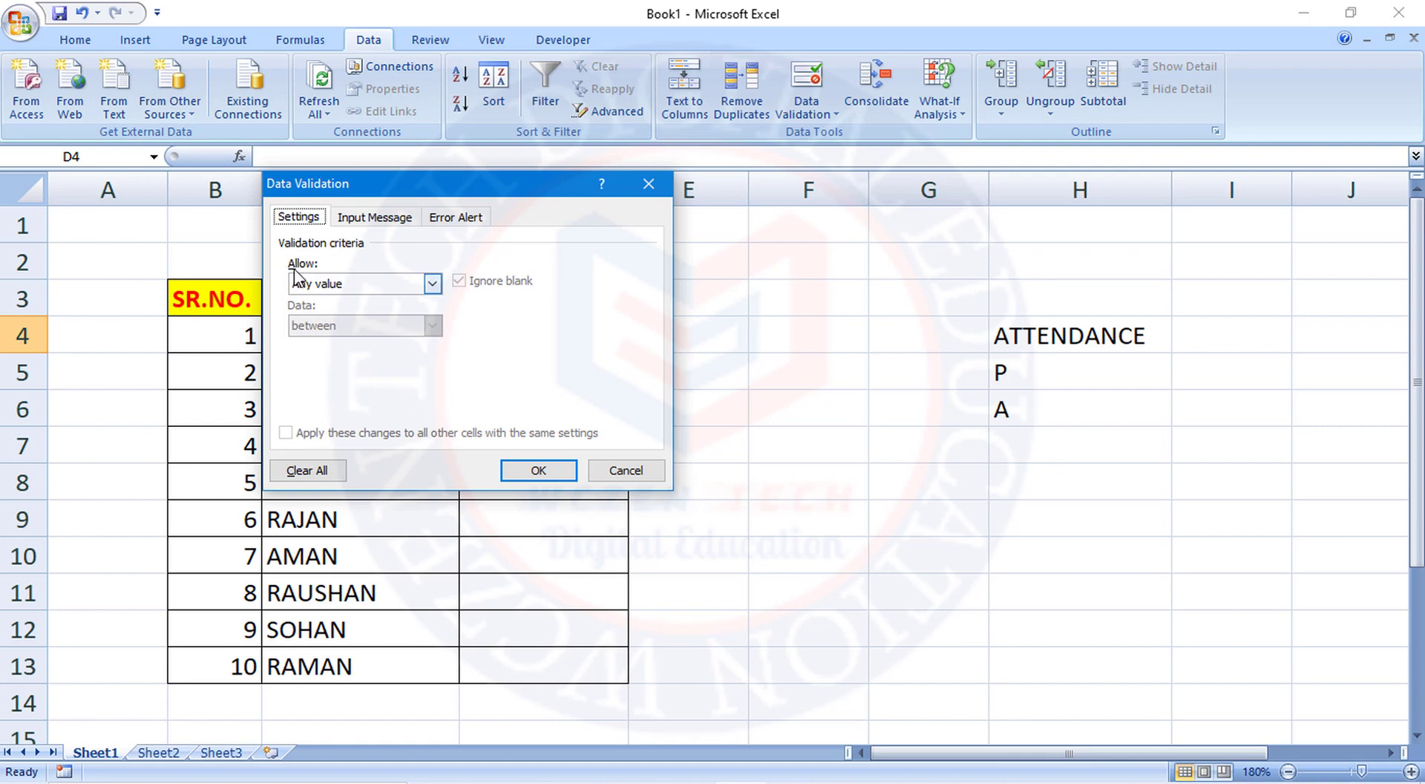
click(437, 284)
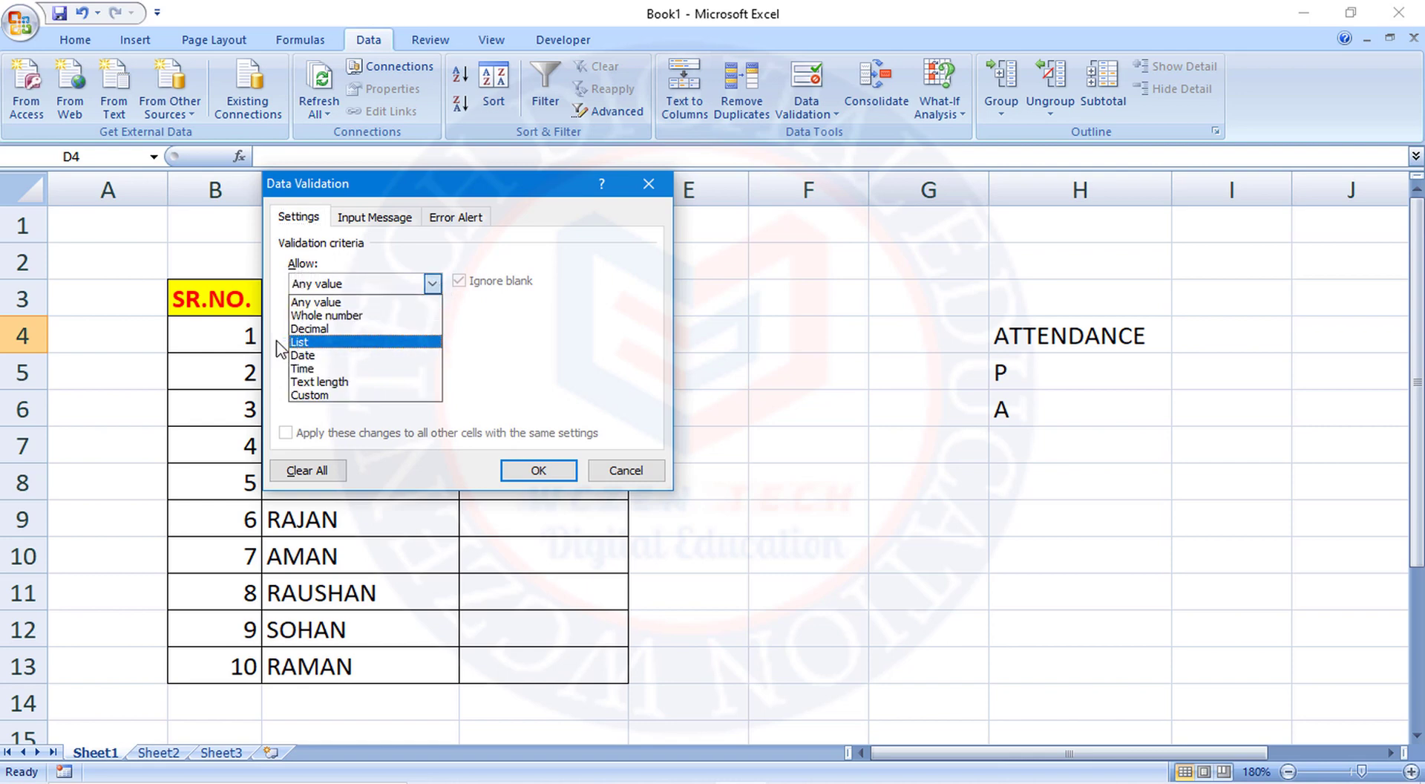
click(300, 343)
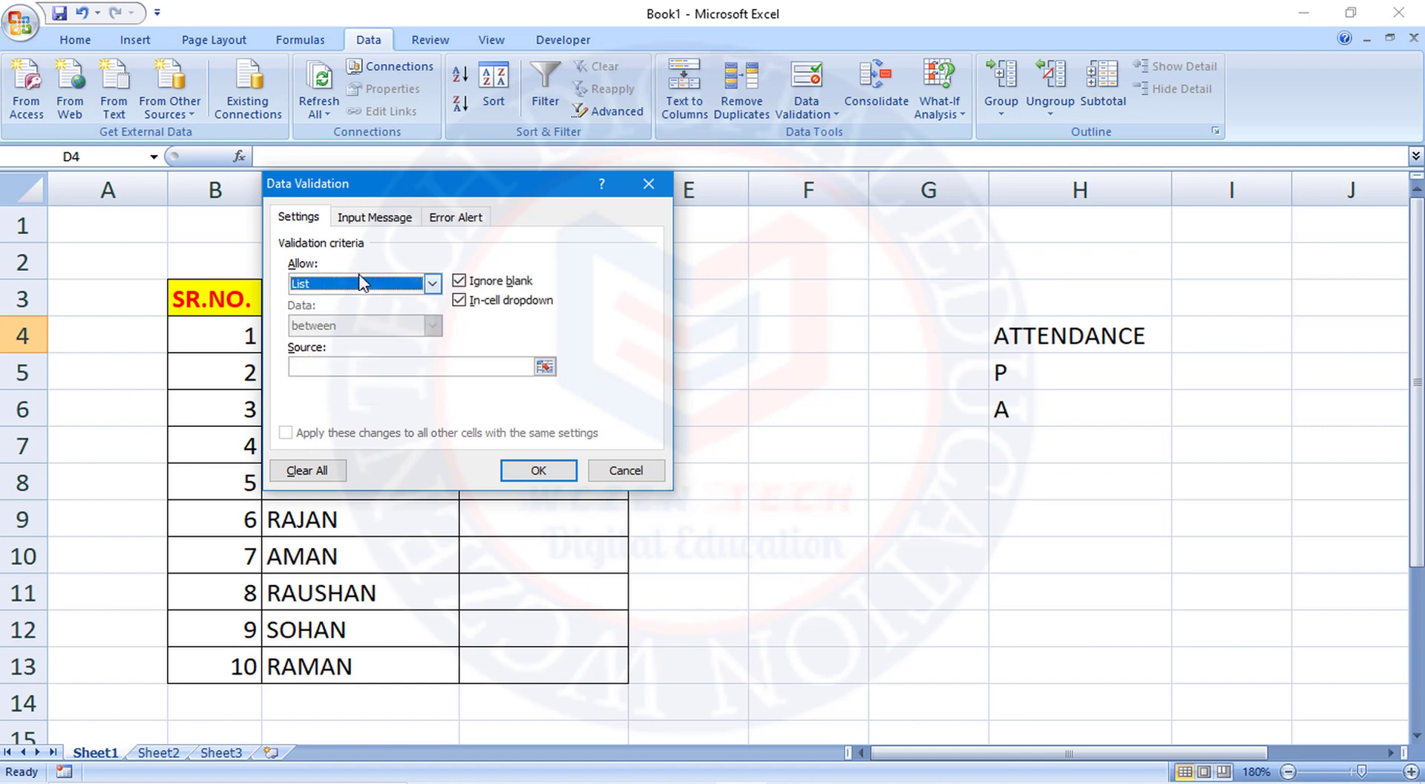
click(322, 358)
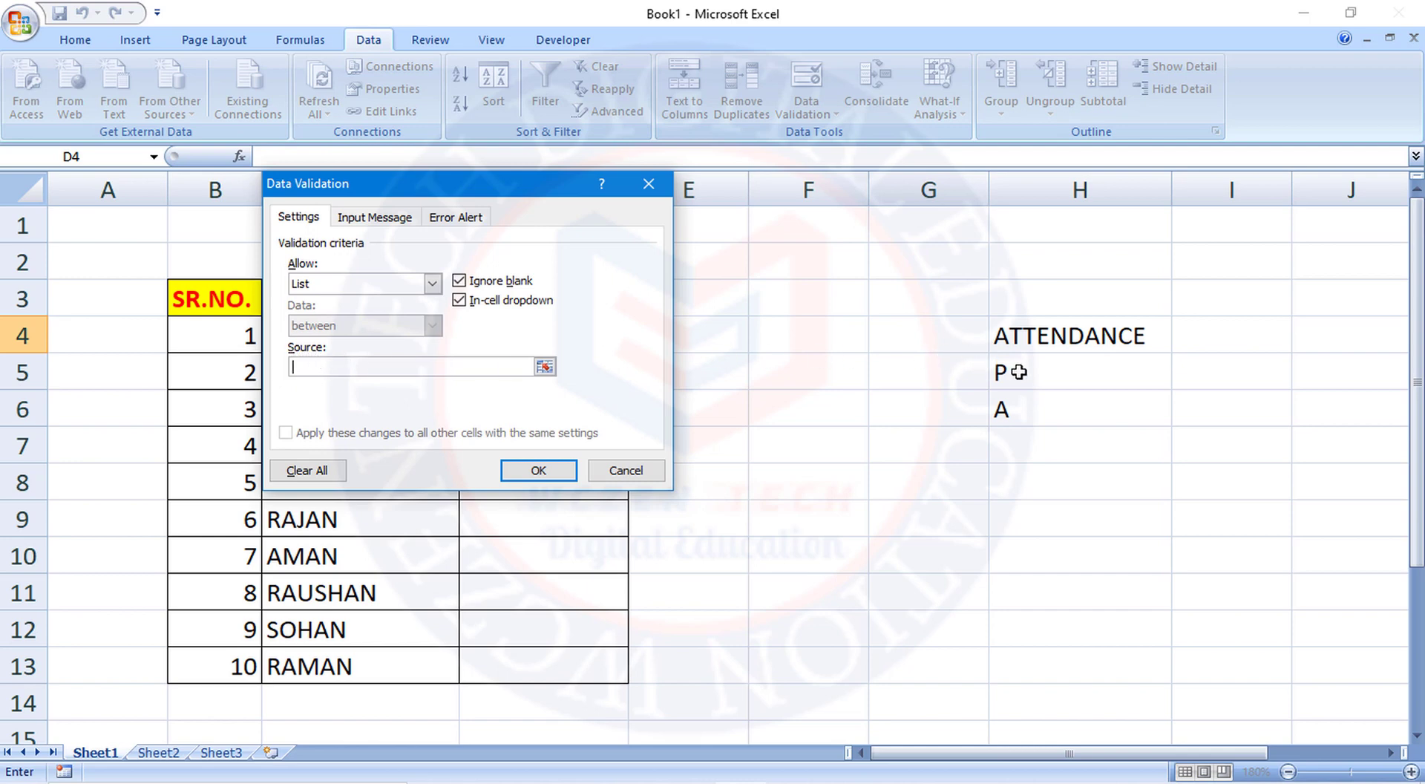
drag(1032, 371, 1028, 410)
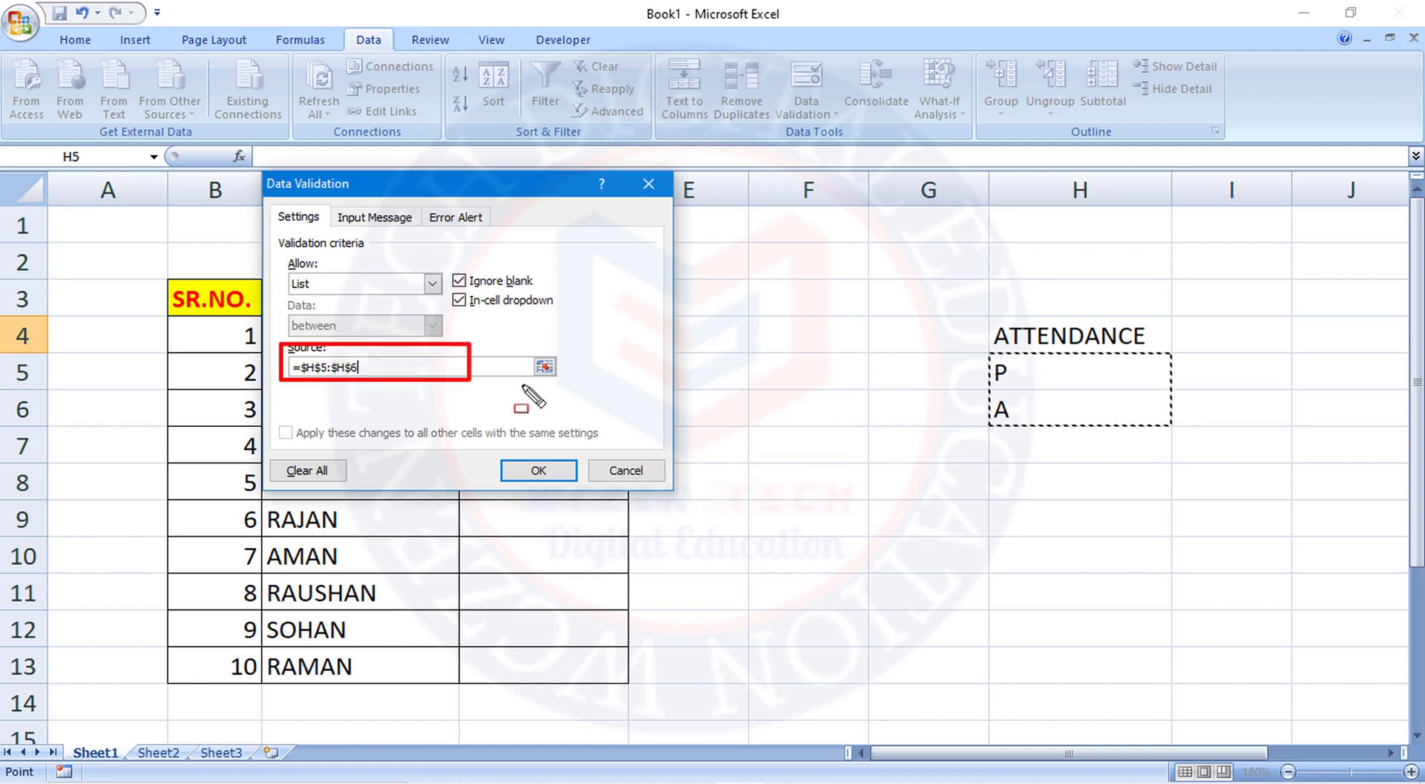
drag(484, 450, 582, 488)
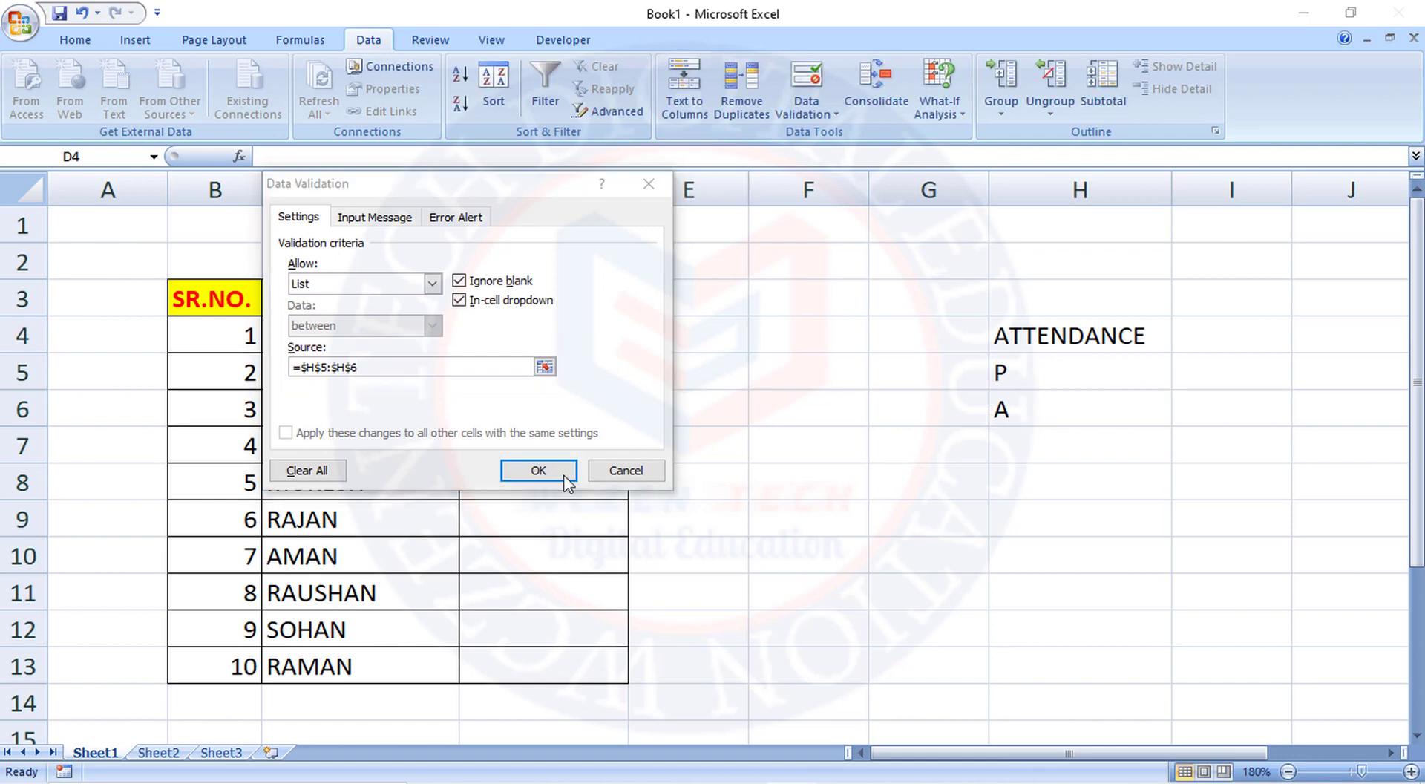
click(553, 470)
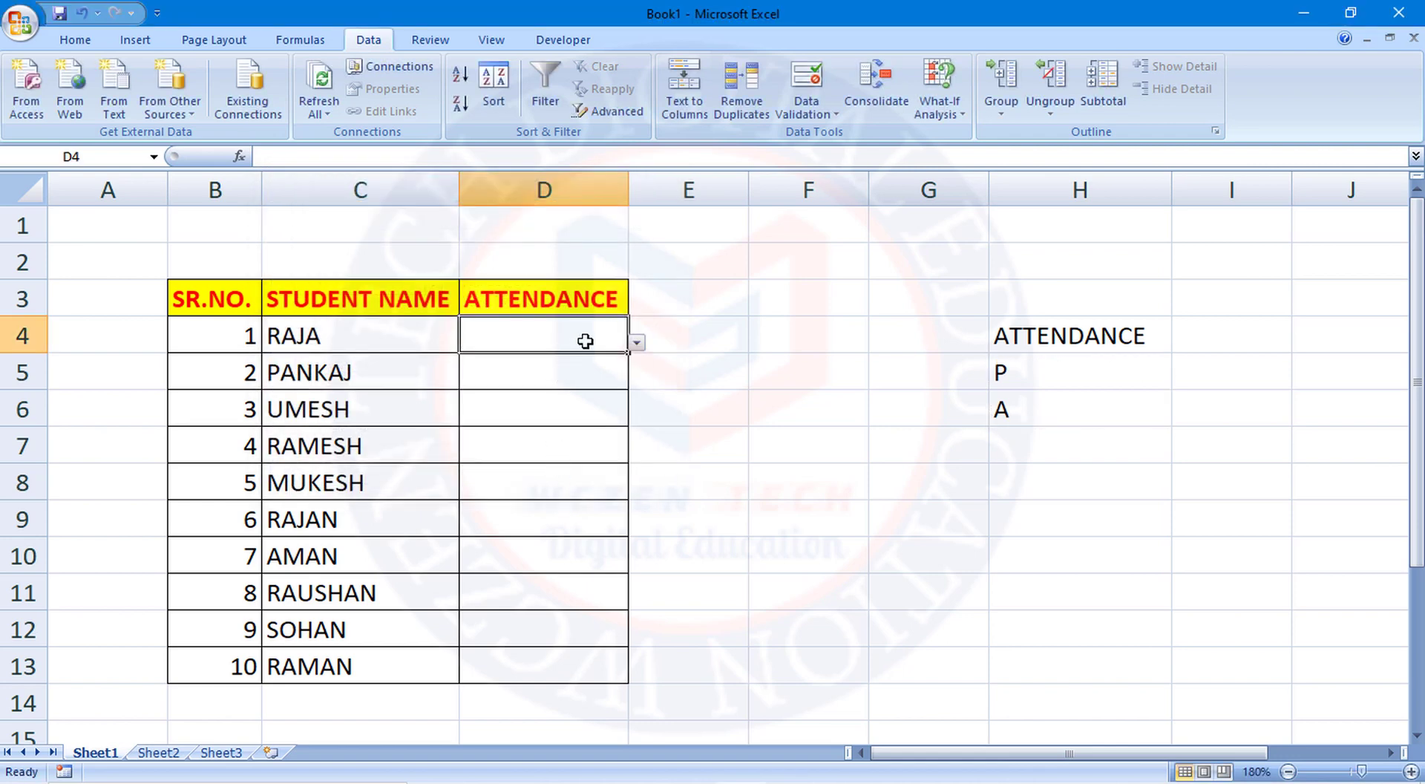
Preview D4's P/A choices, then copy its dropdown down the attendance column through D13.
click(637, 343)
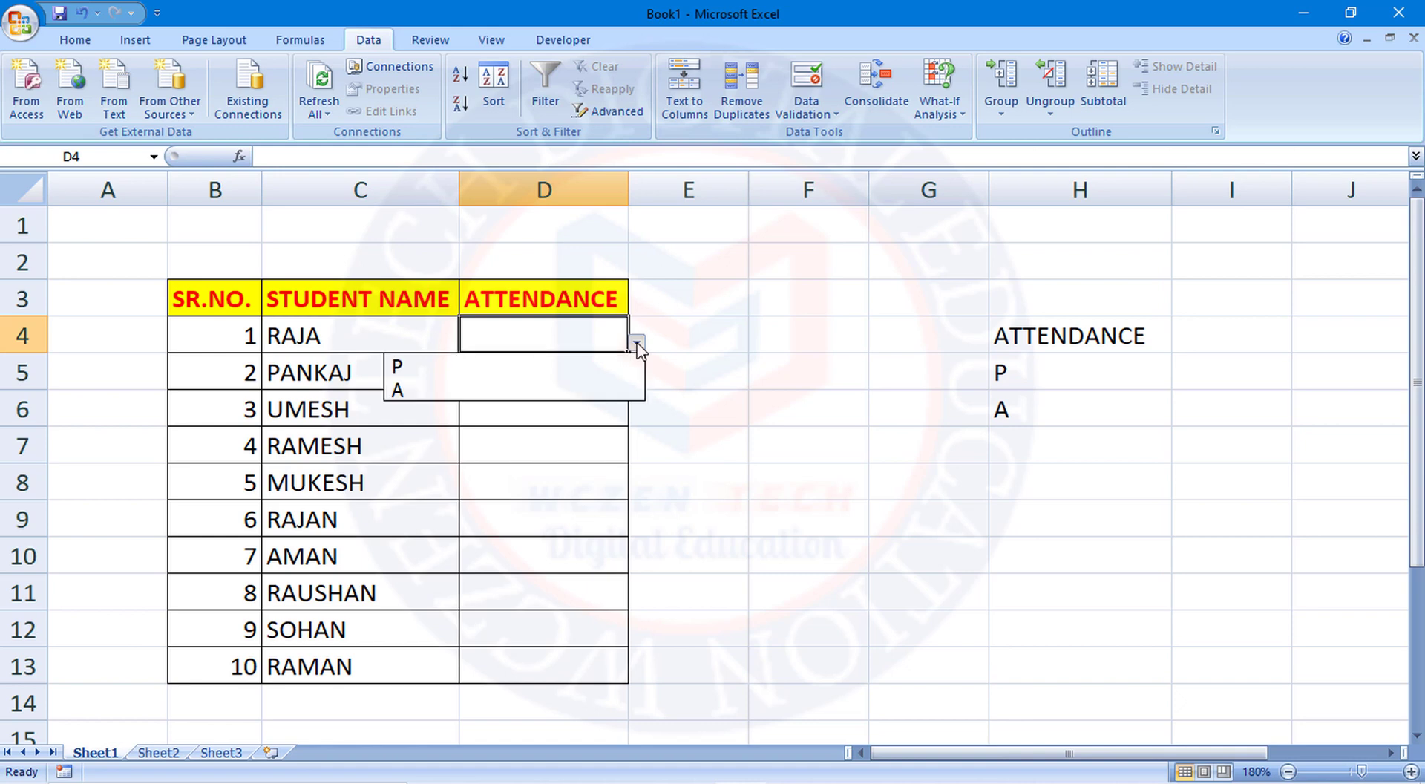
click(637, 345)
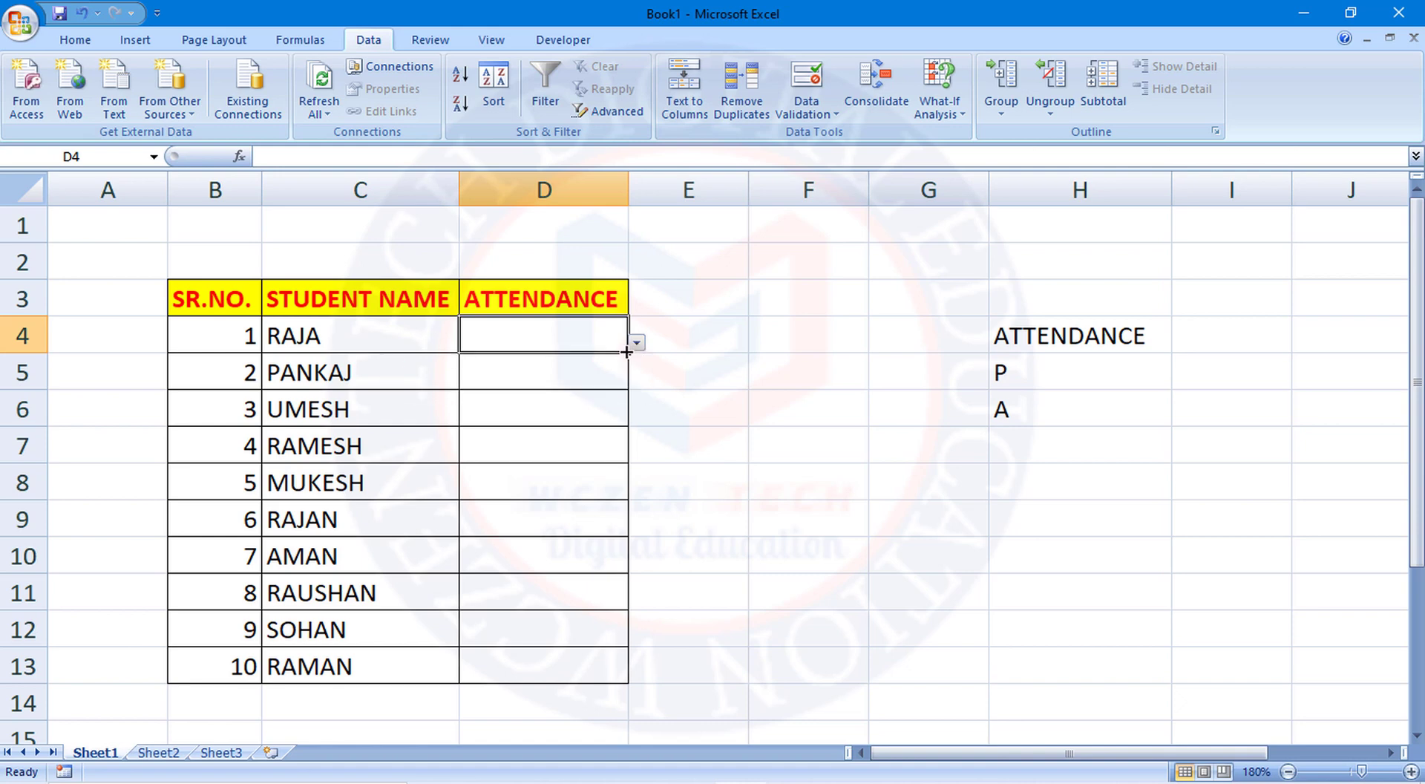
drag(627, 352, 620, 681)
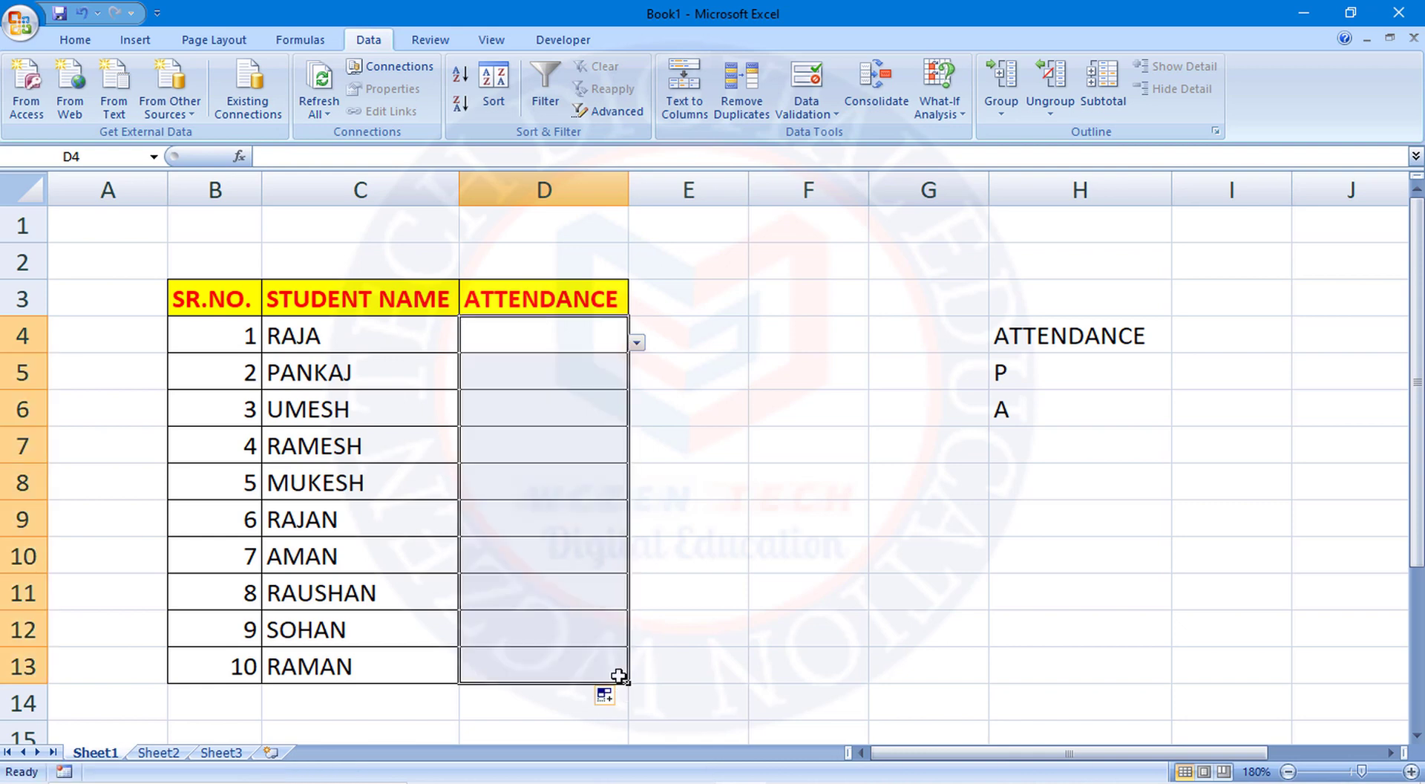
click(652, 484)
Reselect cell D4 and open its P/A attendance list.
click(595, 335)
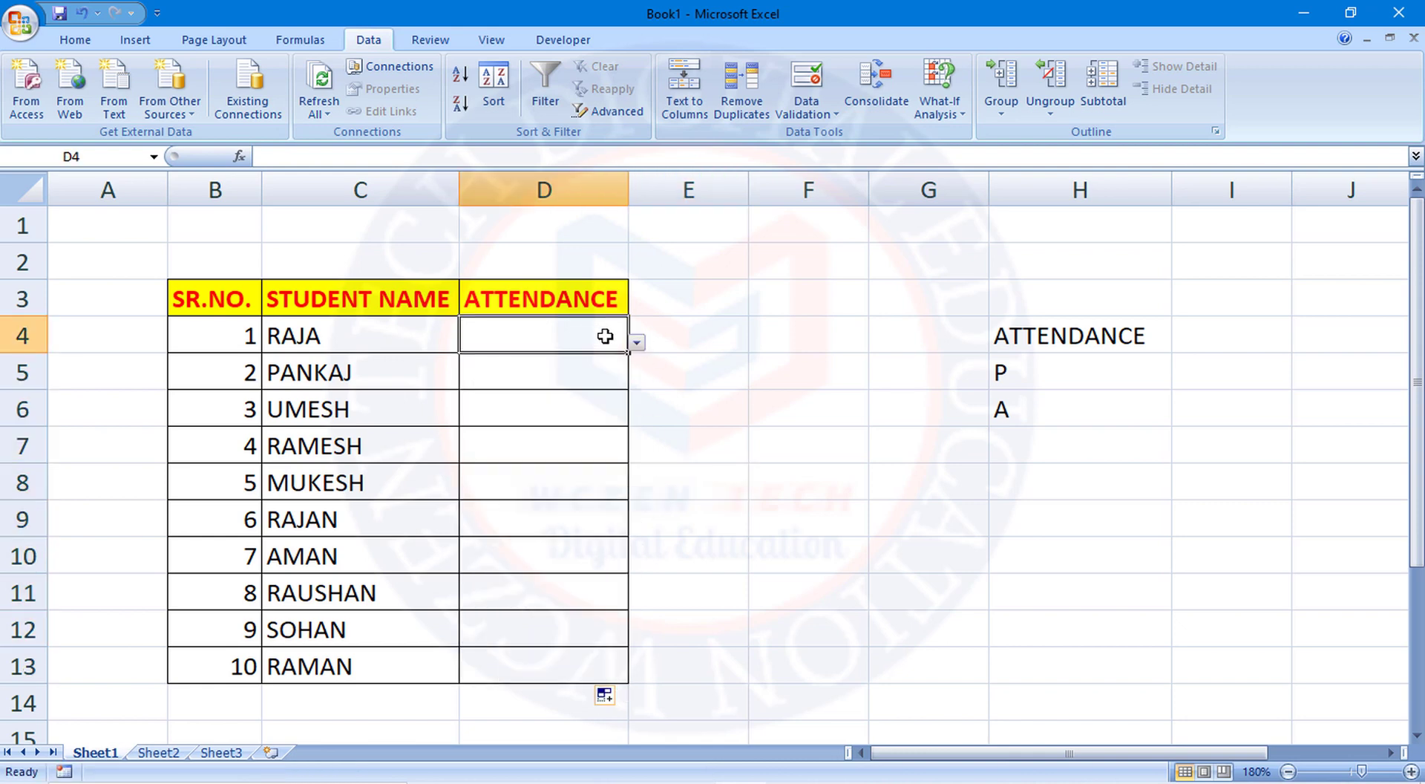
click(705, 361)
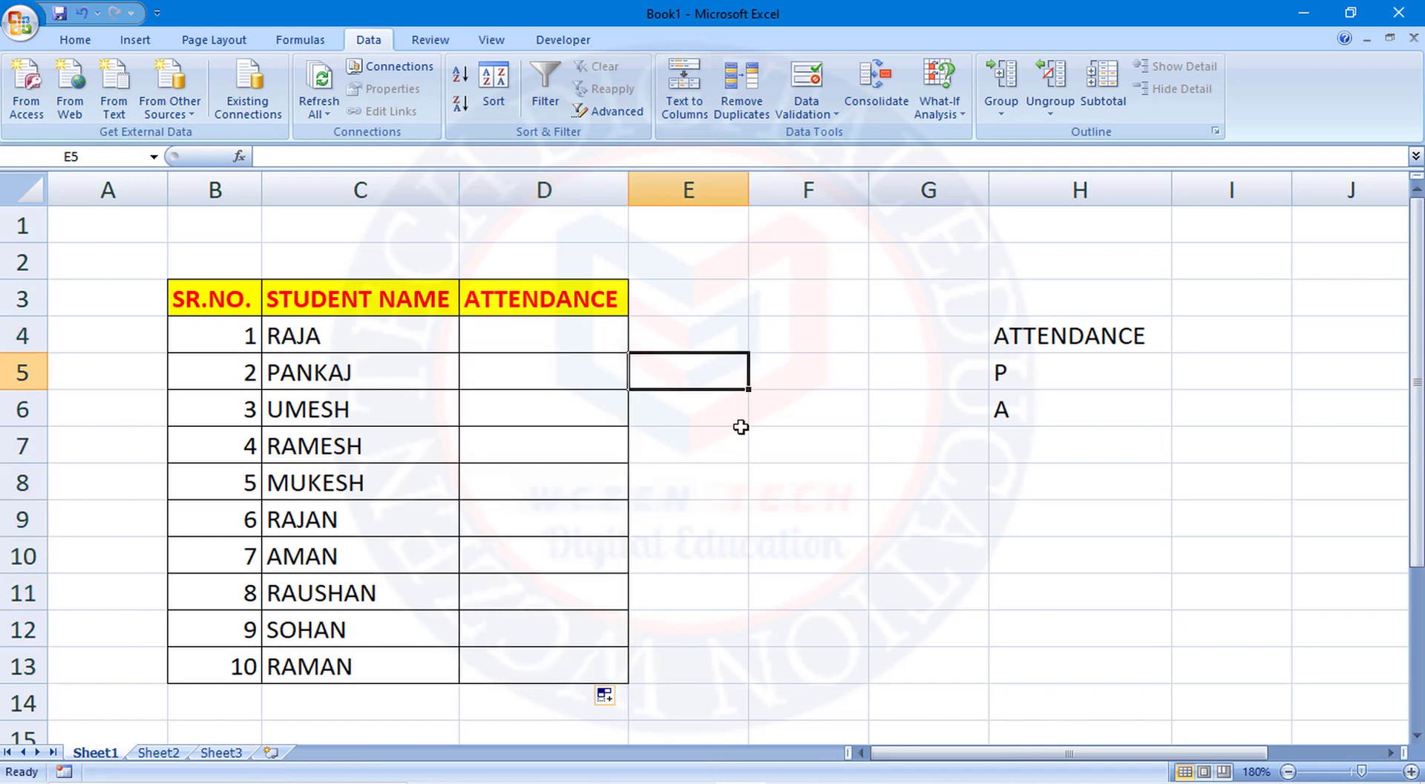
click(554, 331)
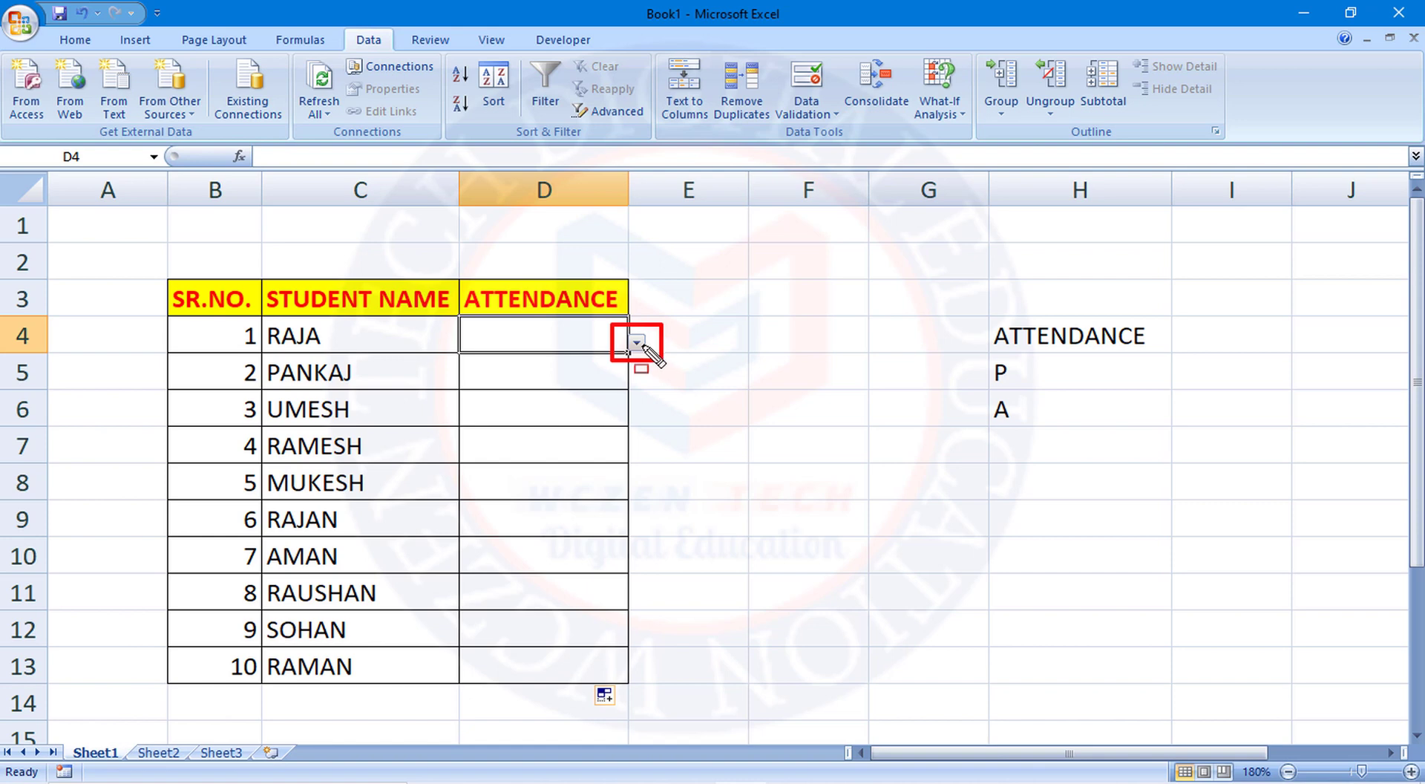
click(637, 344)
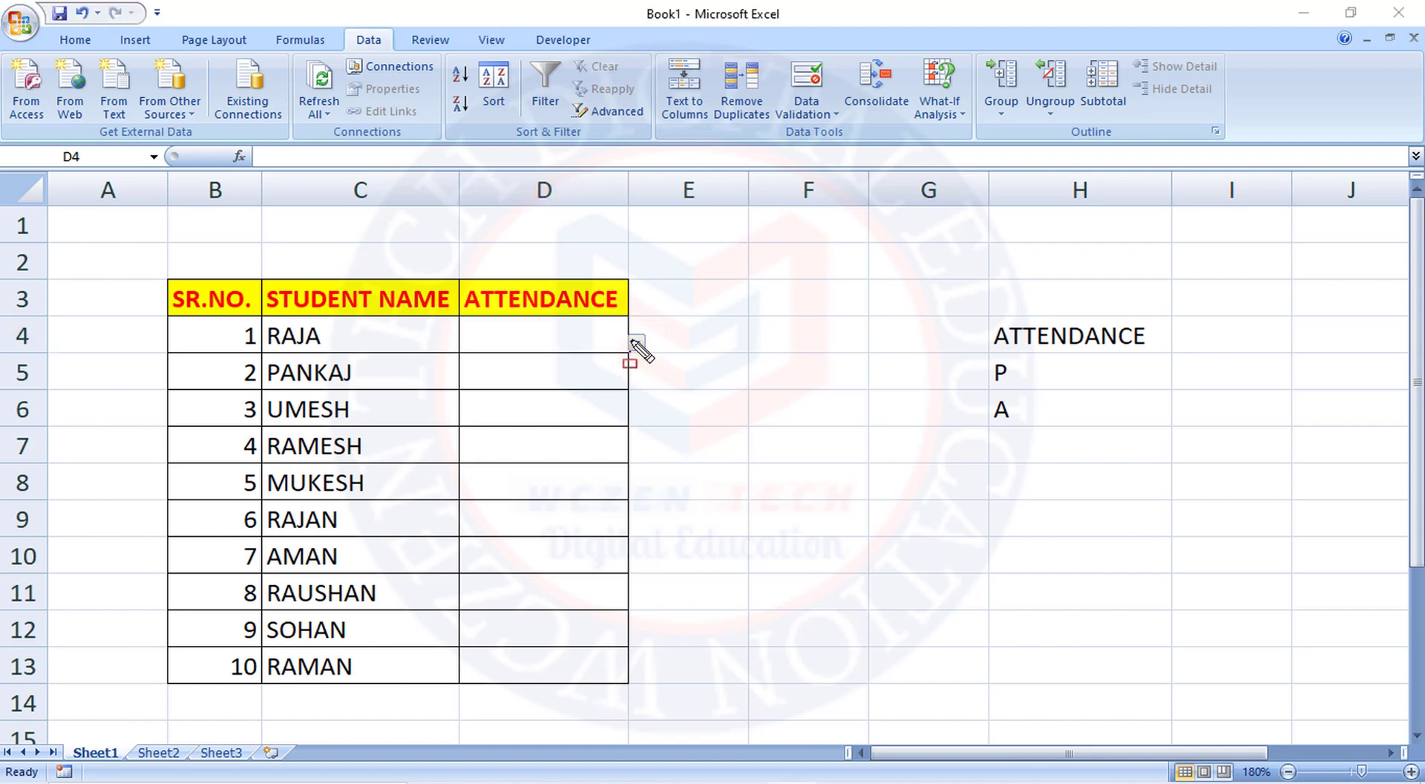
click(615, 394)
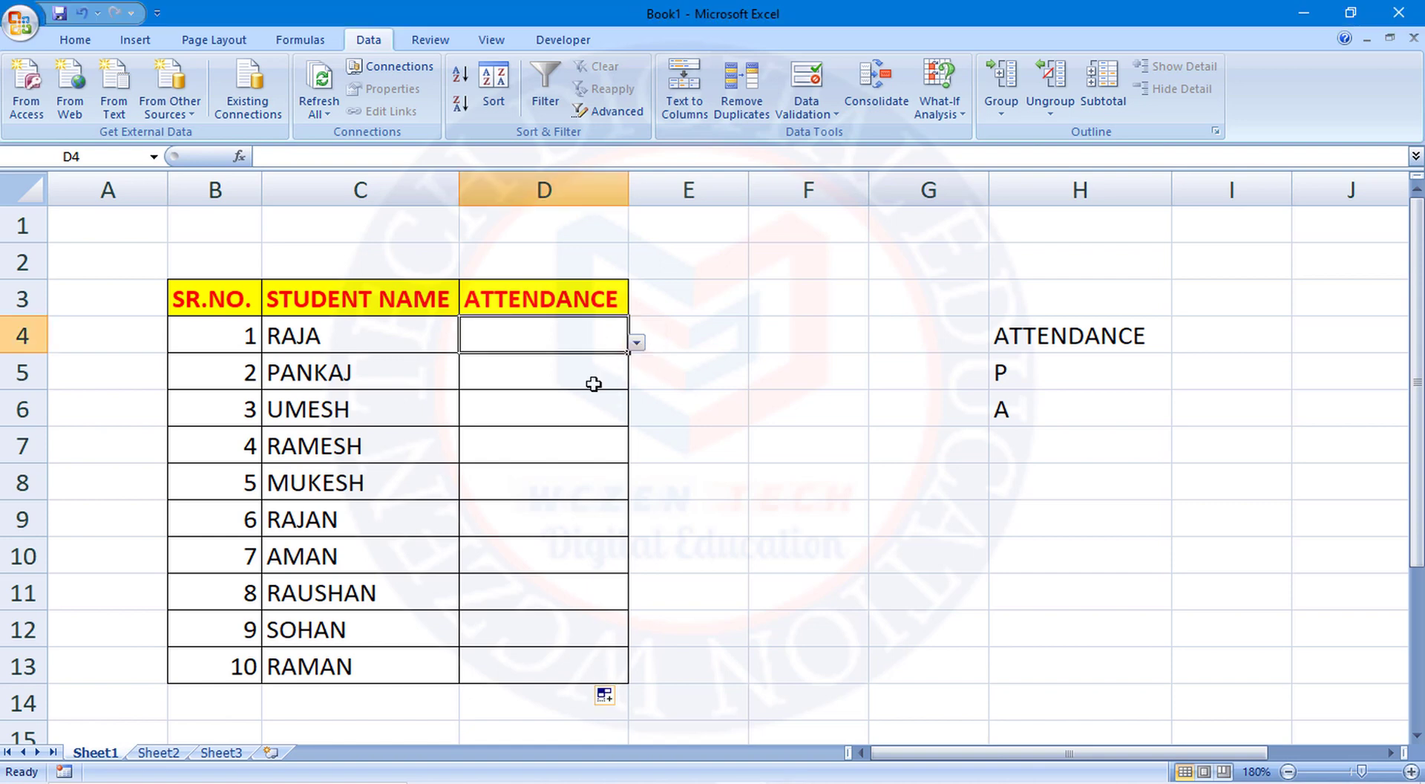
click(592, 383)
click(587, 332)
click(637, 345)
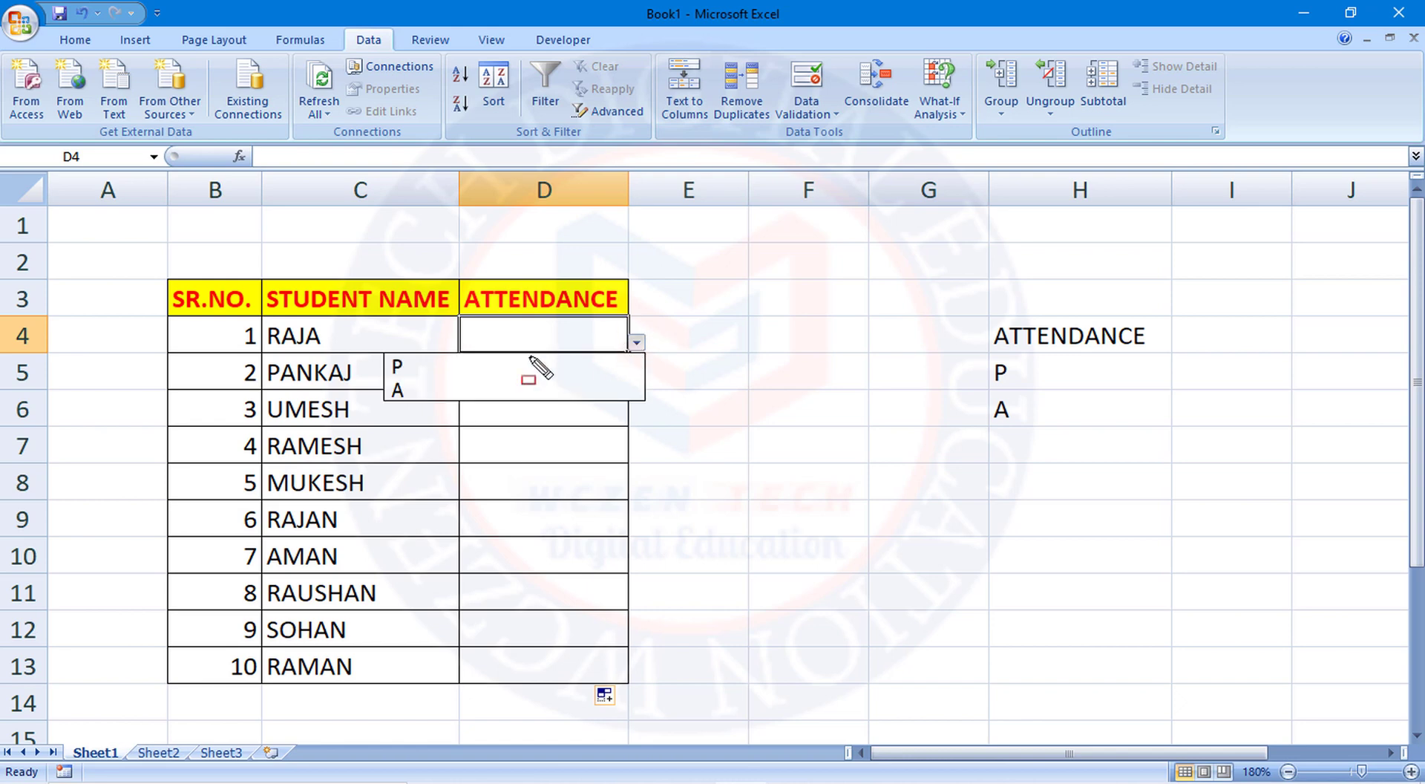
Drag-select ranges across the table and around the P/A helper cells.
mouse_move(361, 342)
mouse_down()
mouse_move(599, 446)
mouse_move(726, 380)
mouse_up()
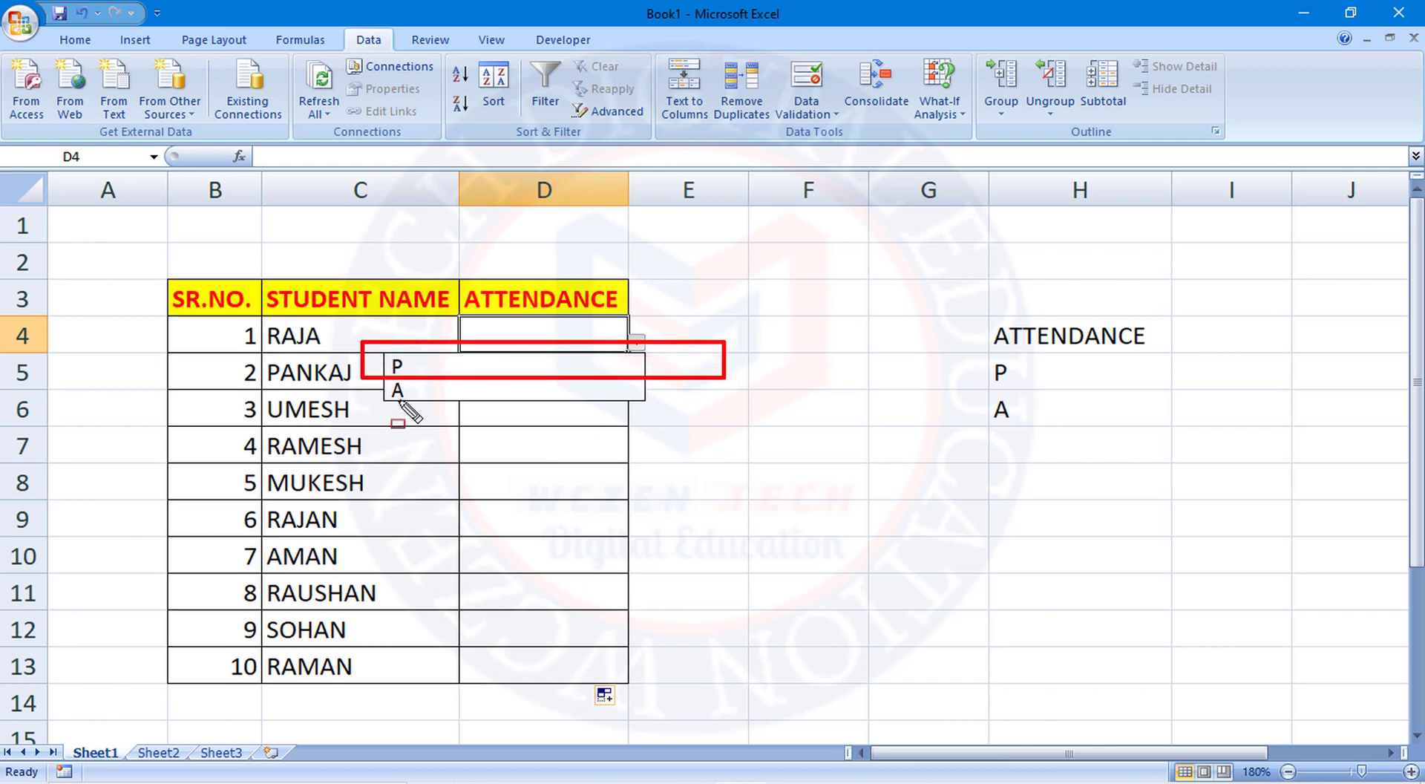
drag(362, 374, 586, 434)
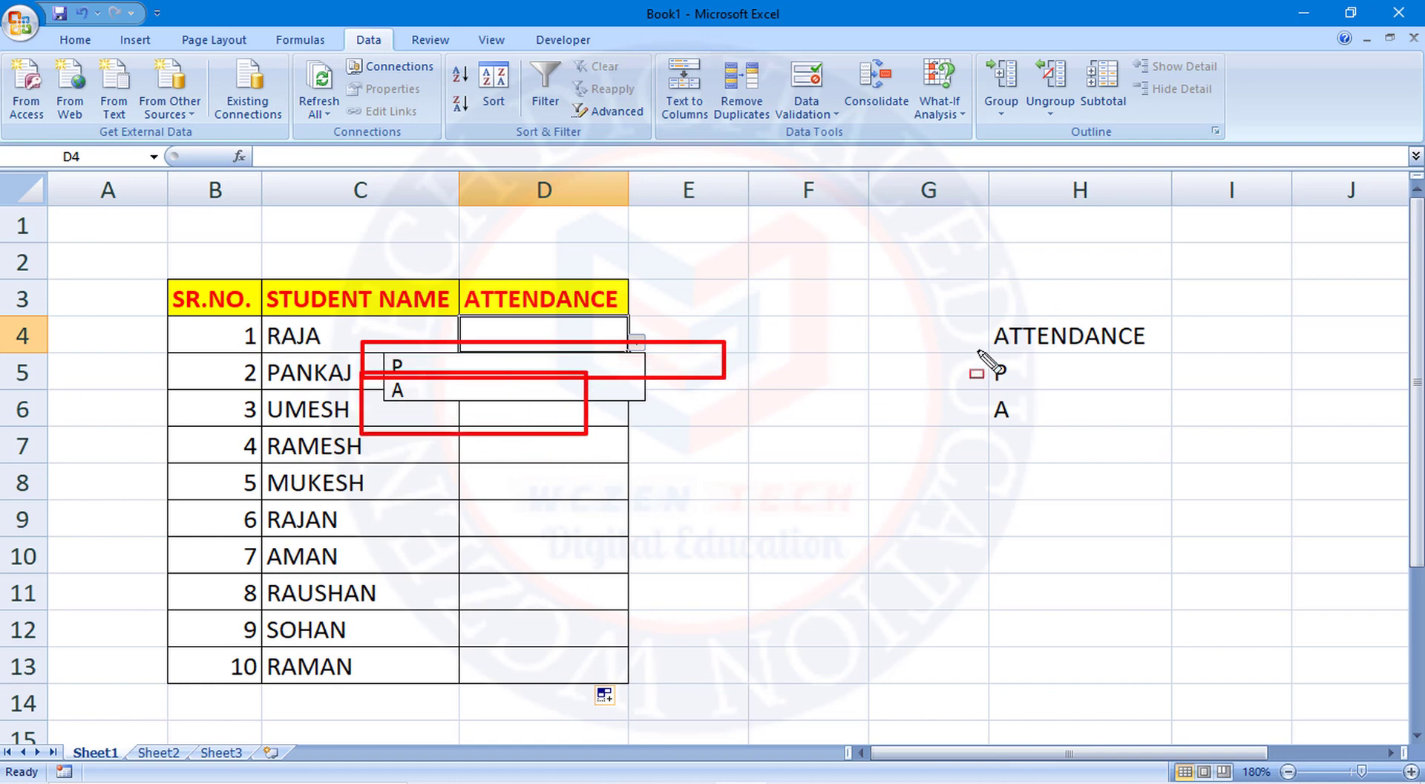
drag(977, 350, 1127, 478)
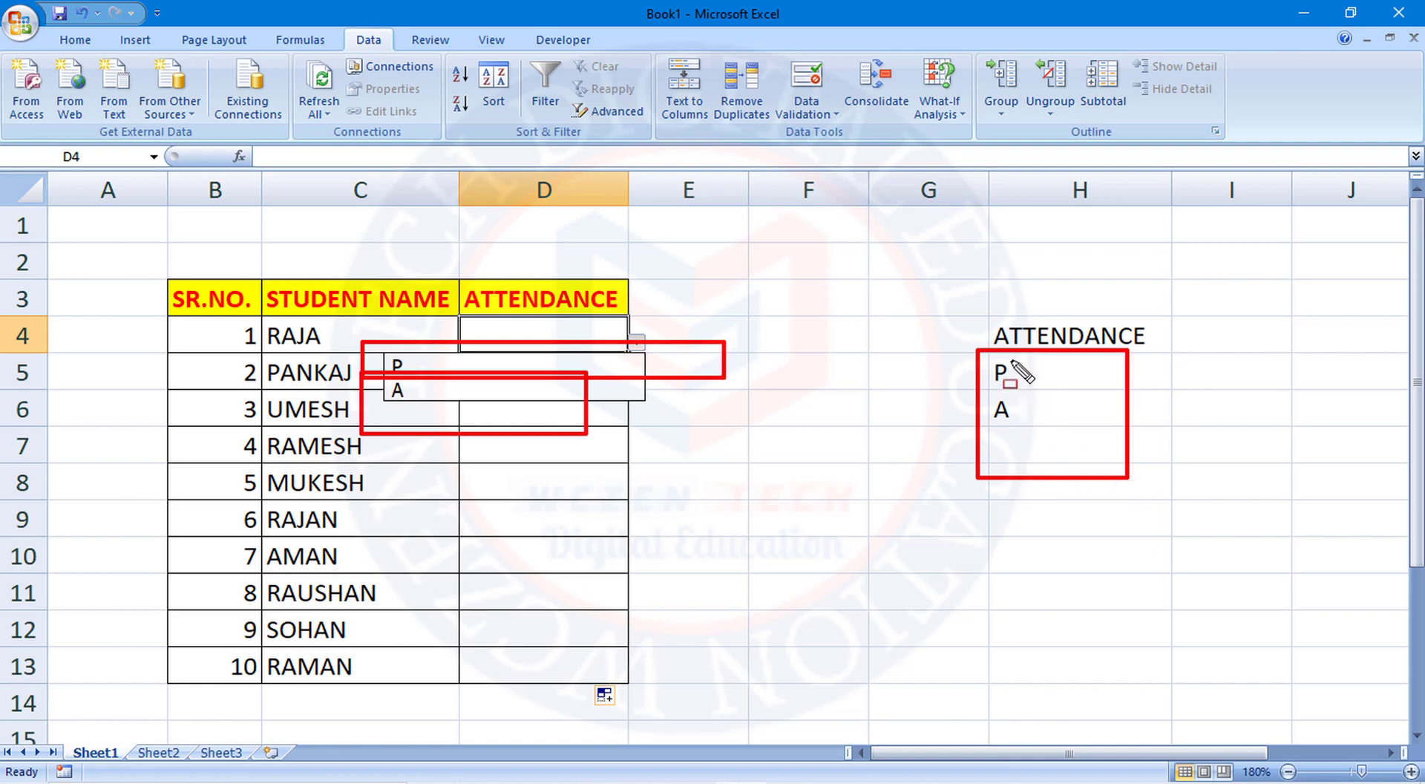
drag(1011, 362, 1032, 556)
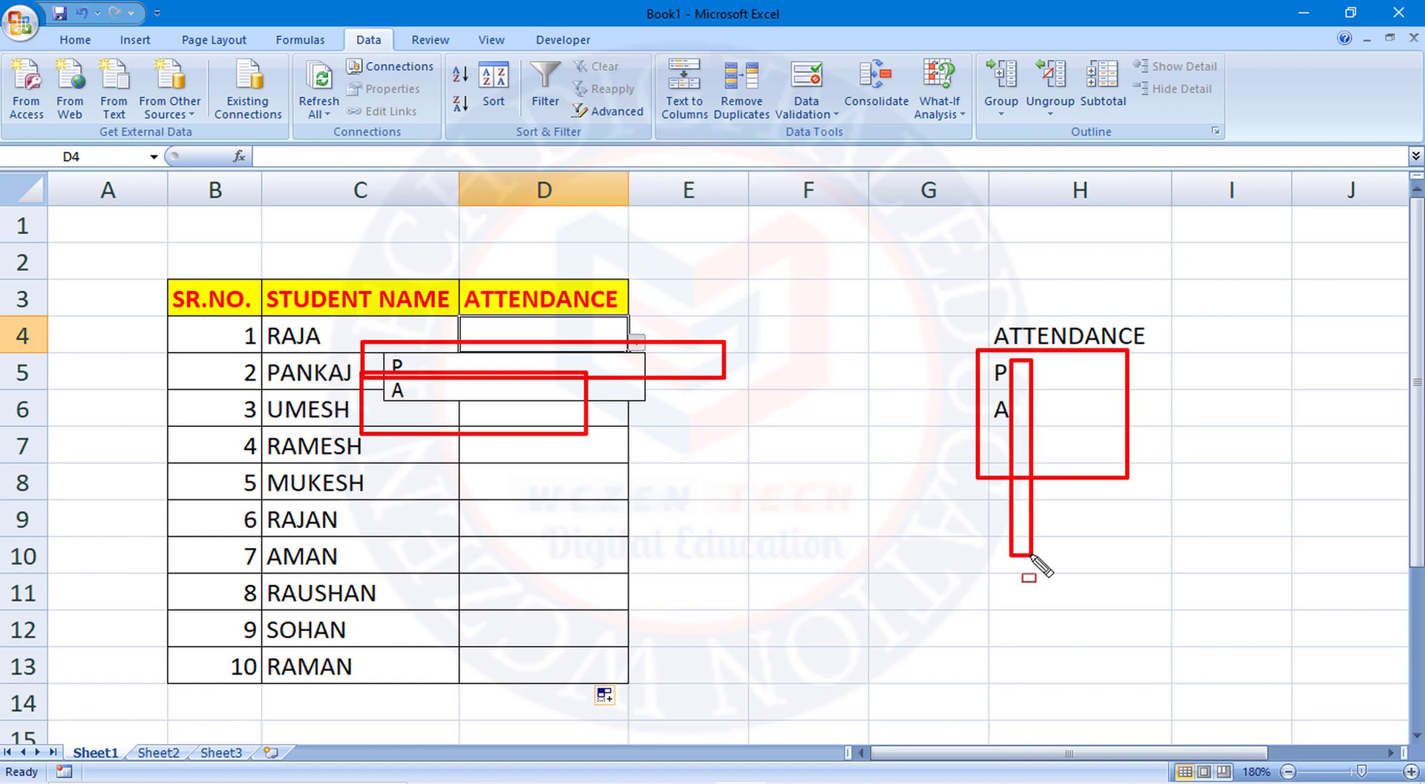
key(Escape)
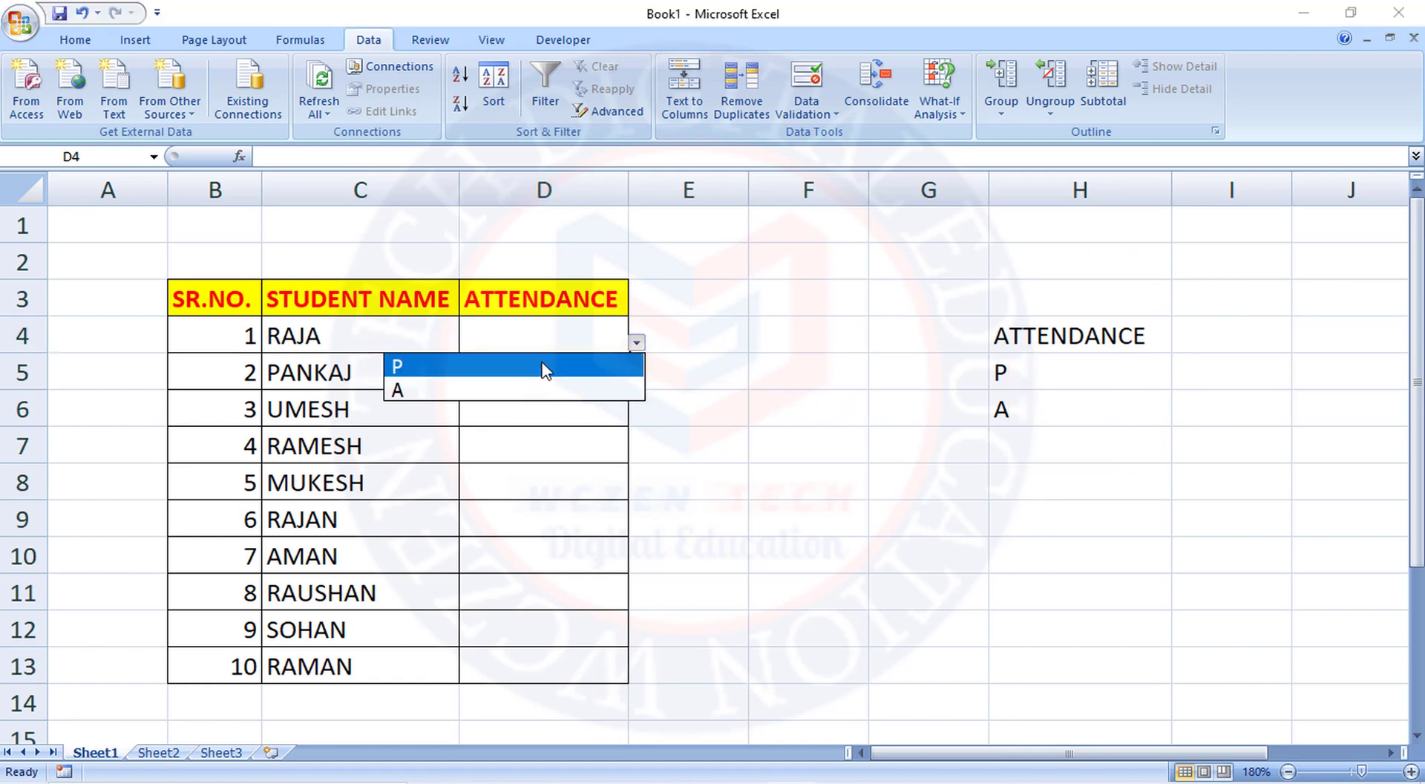
key(Return)
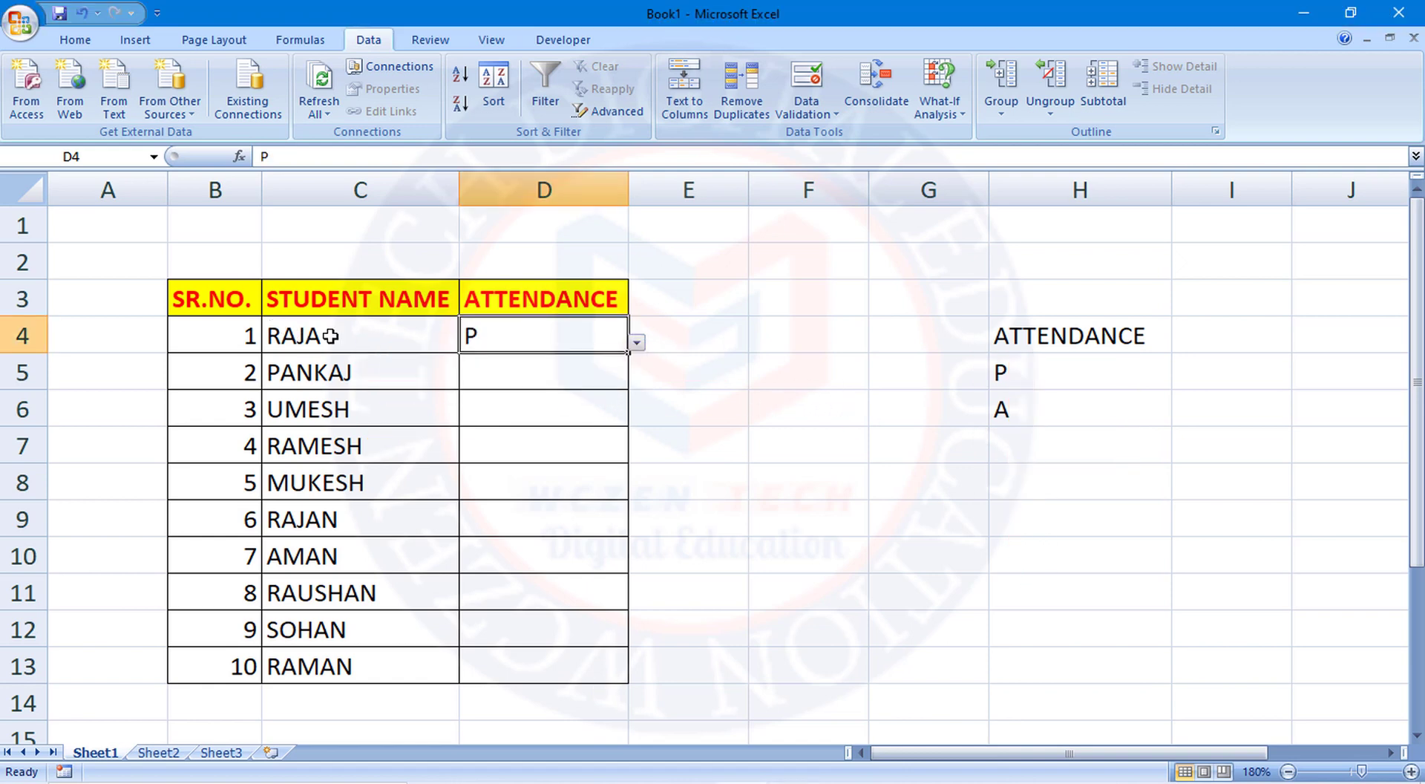
click(530, 381)
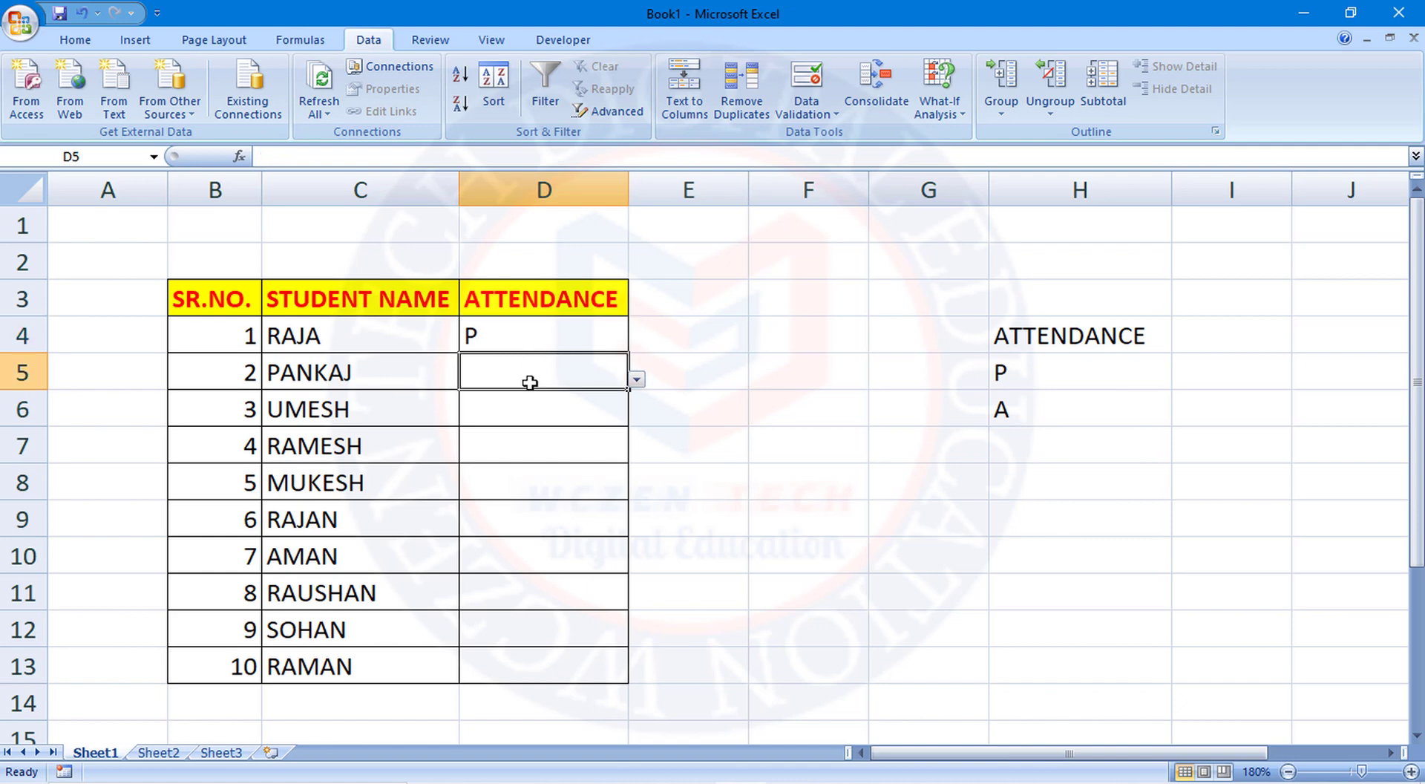
click(638, 380)
click(528, 426)
click(522, 413)
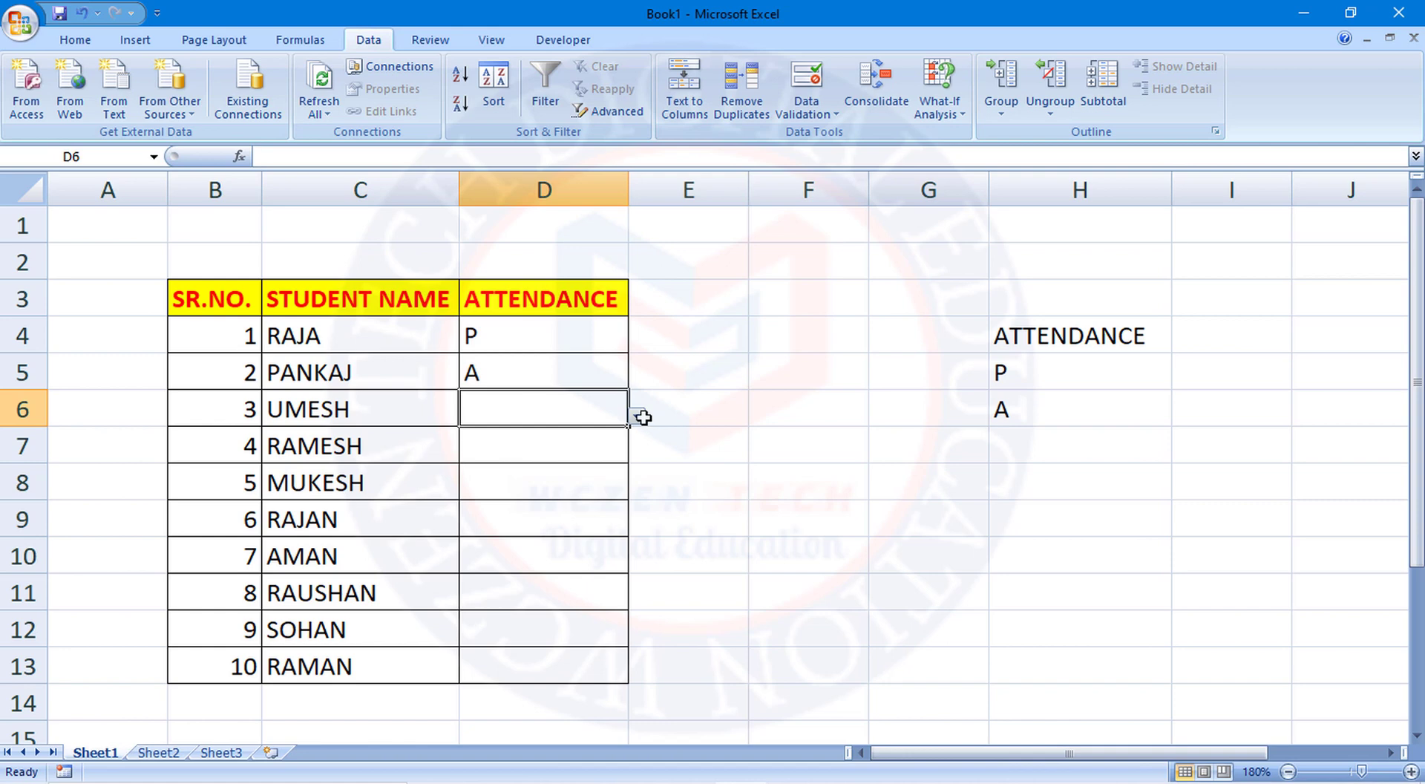
click(640, 417)
click(541, 437)
click(546, 447)
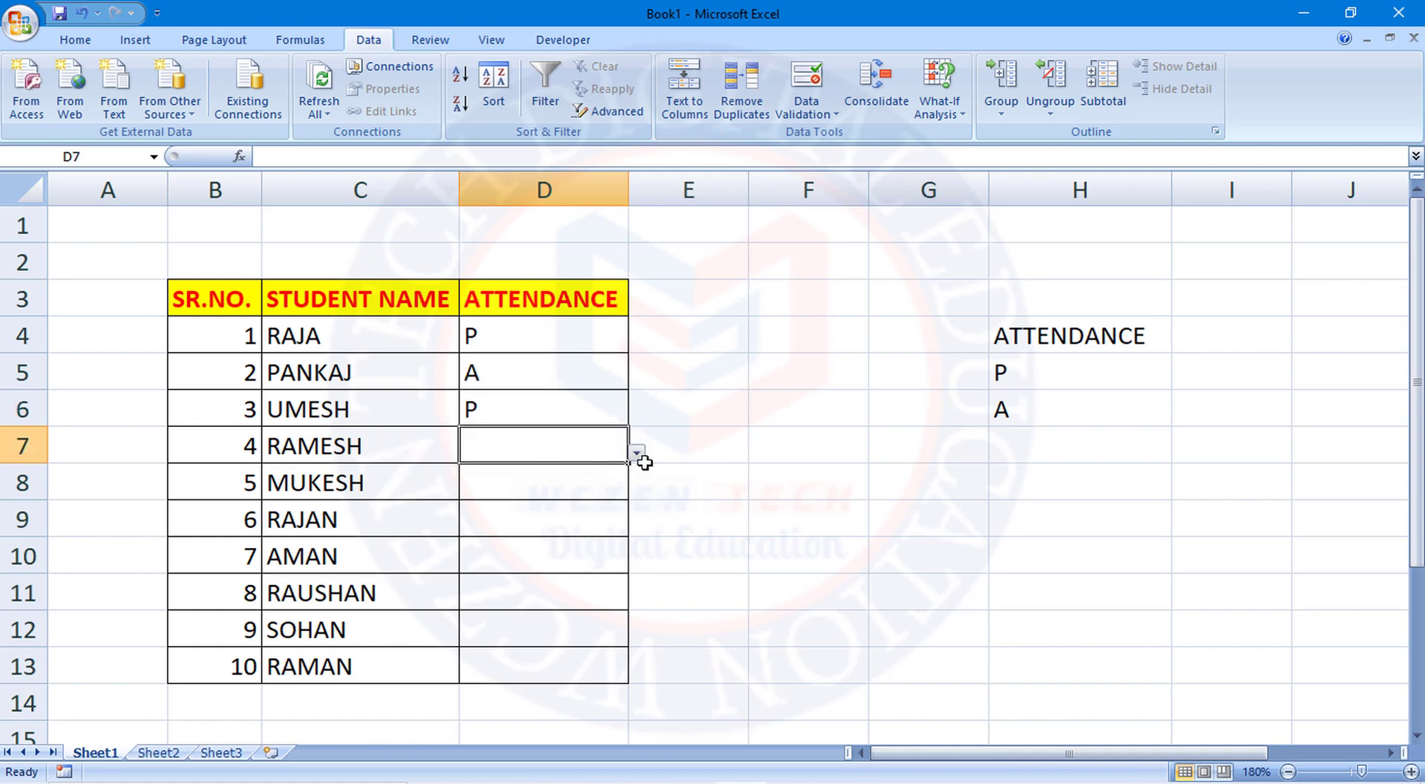
click(638, 455)
click(576, 503)
click(575, 476)
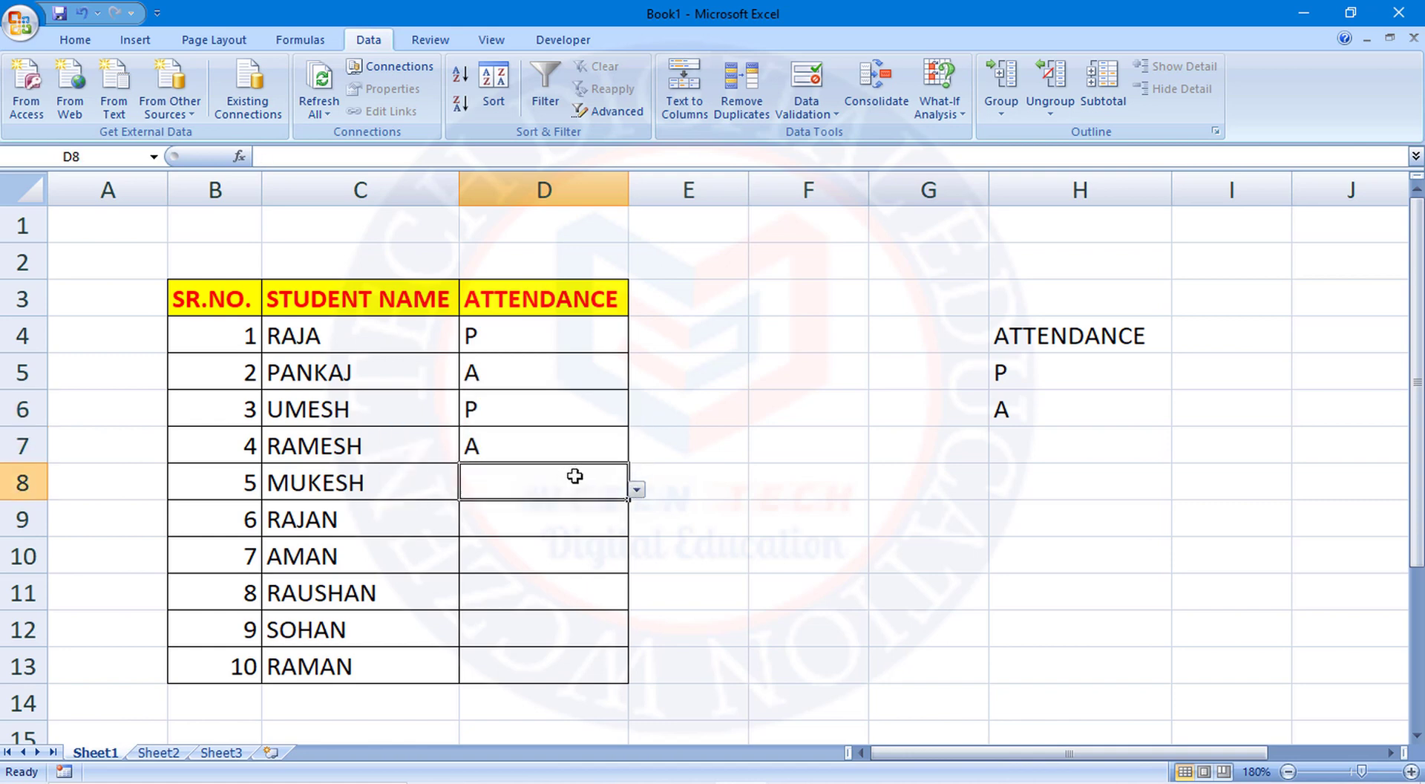
click(637, 489)
click(532, 534)
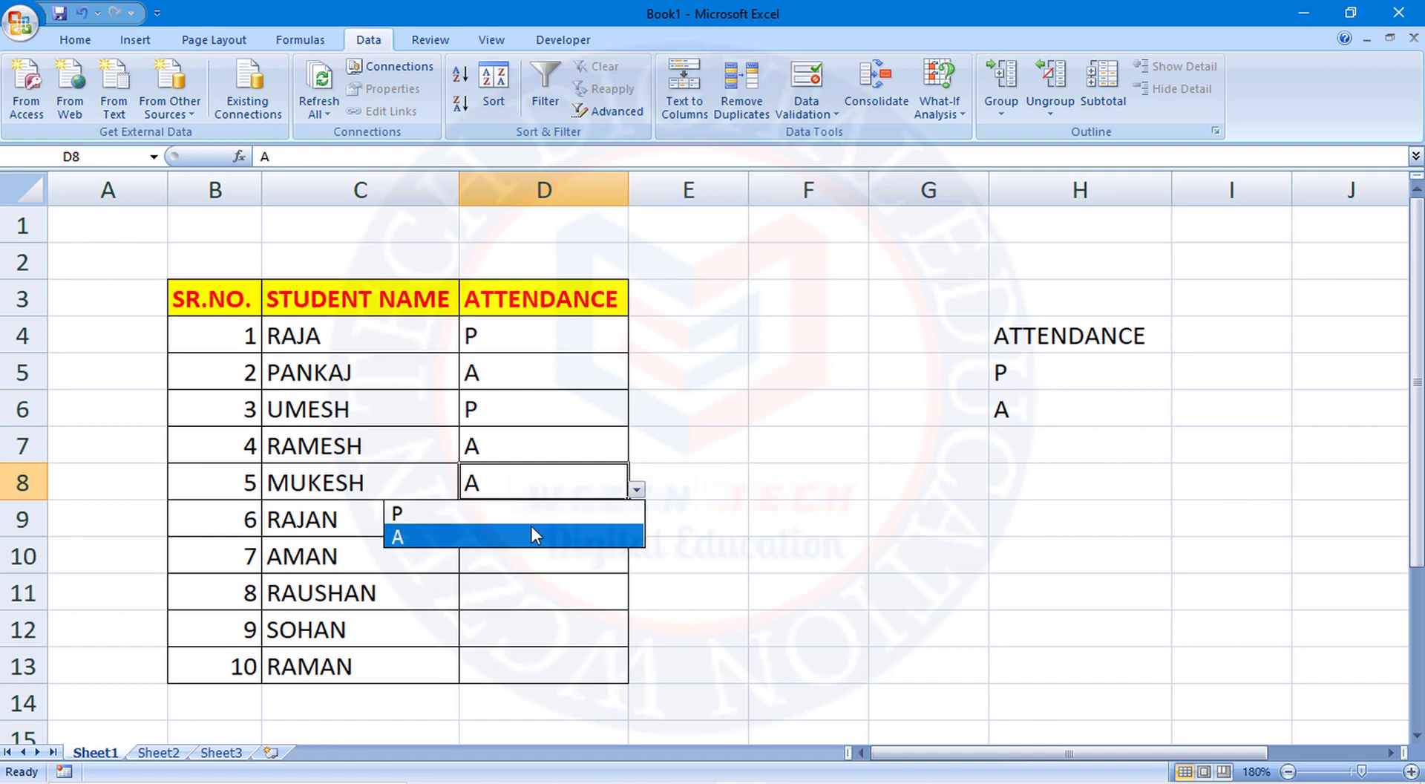
Mark RAJAN P, AMAN P, RAUSHAN P, SOHAN A and RAMAN A from the dropdowns.
click(533, 518)
click(637, 527)
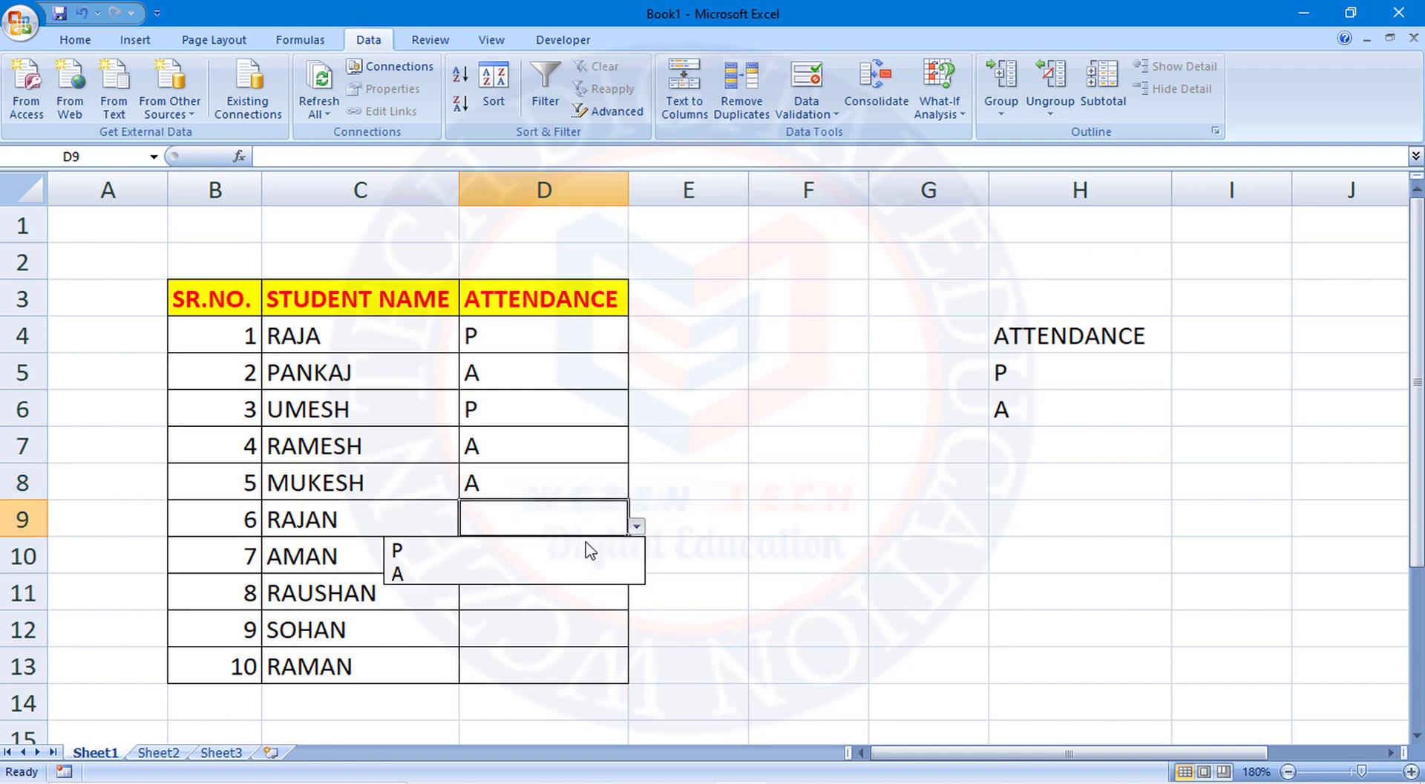
click(580, 547)
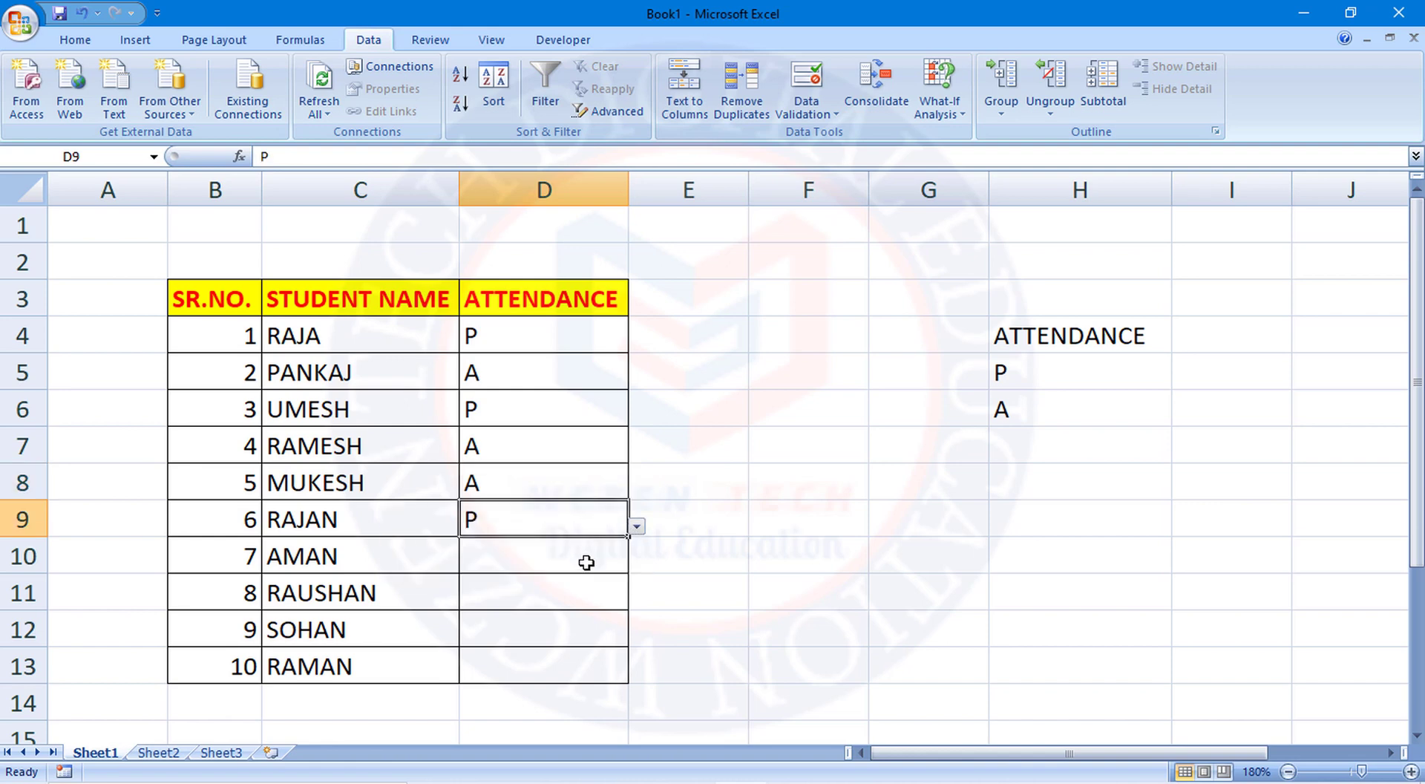
click(586, 558)
click(637, 564)
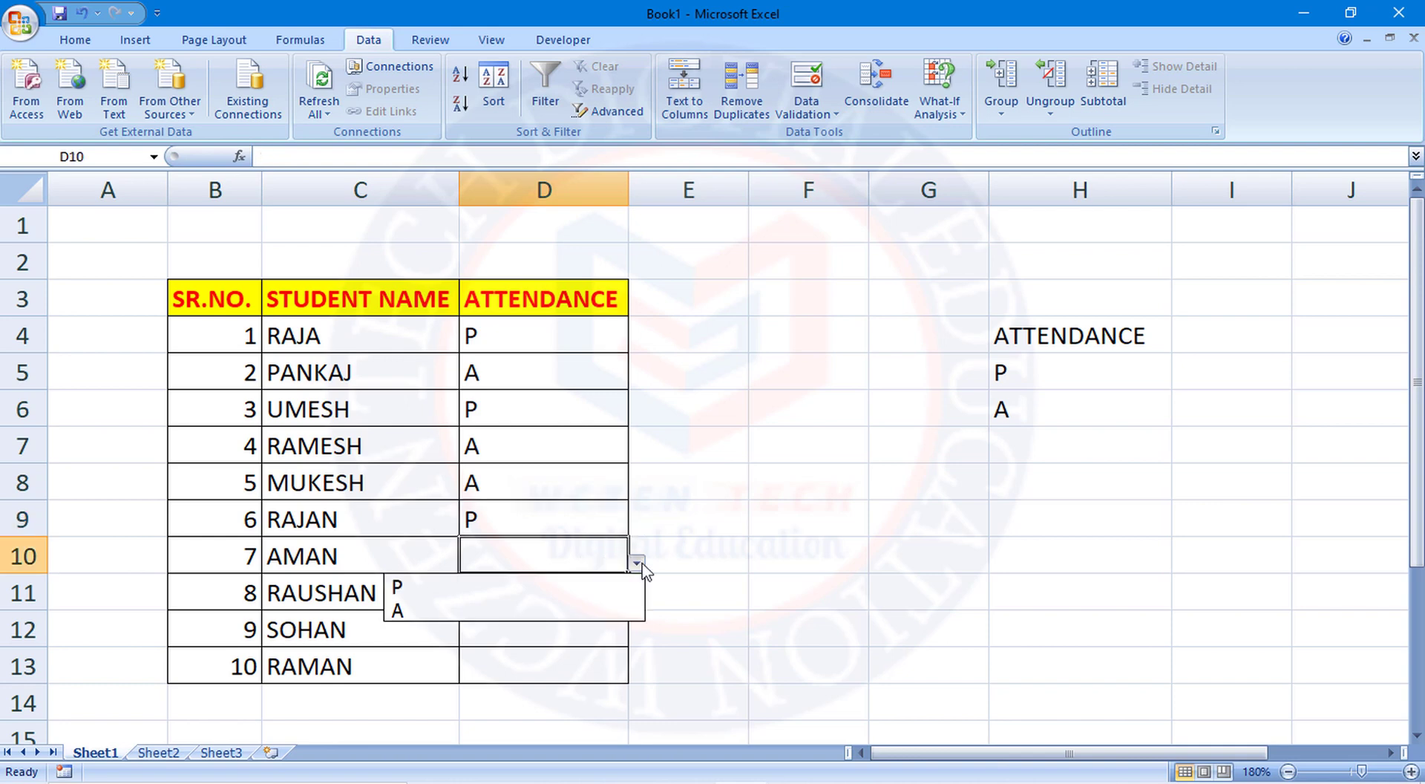
click(564, 587)
click(571, 583)
click(636, 601)
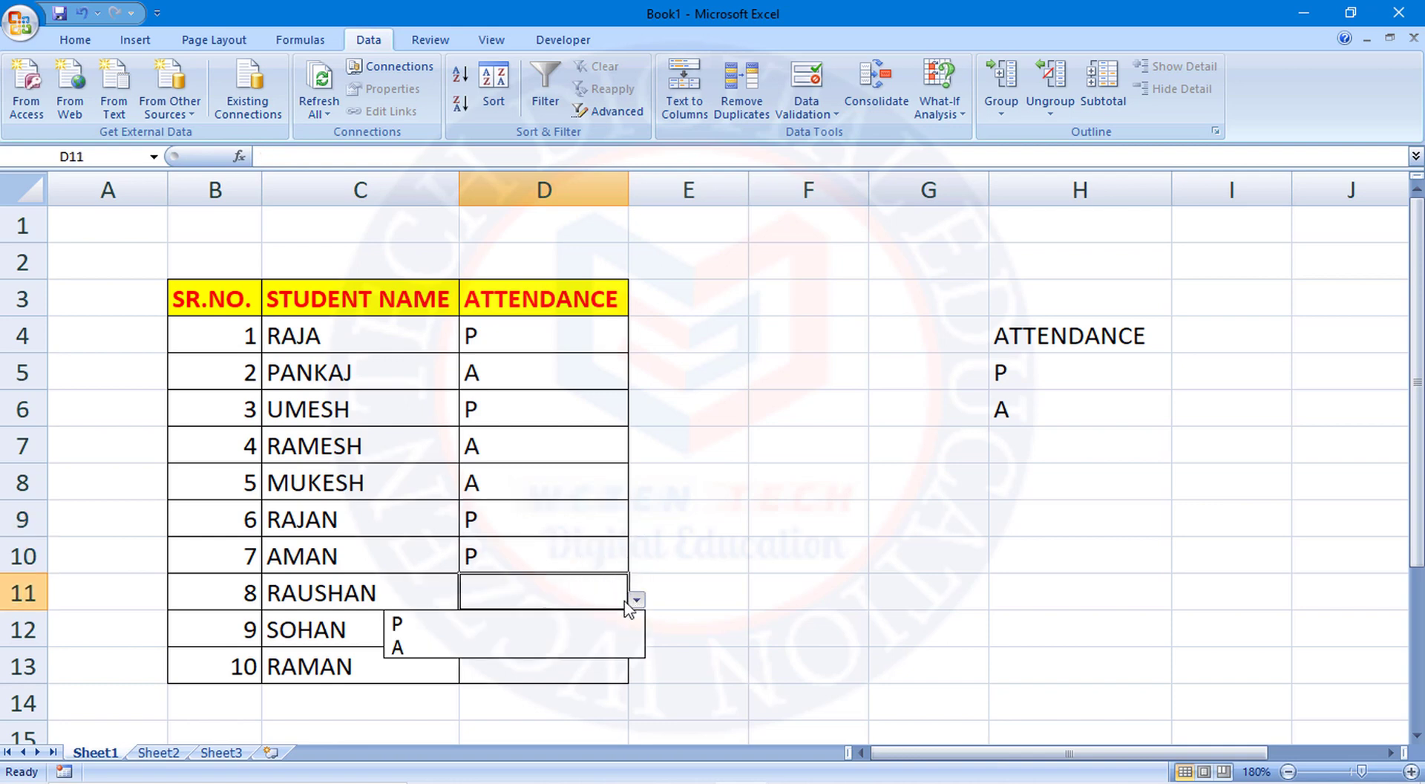
click(592, 627)
click(581, 637)
click(637, 637)
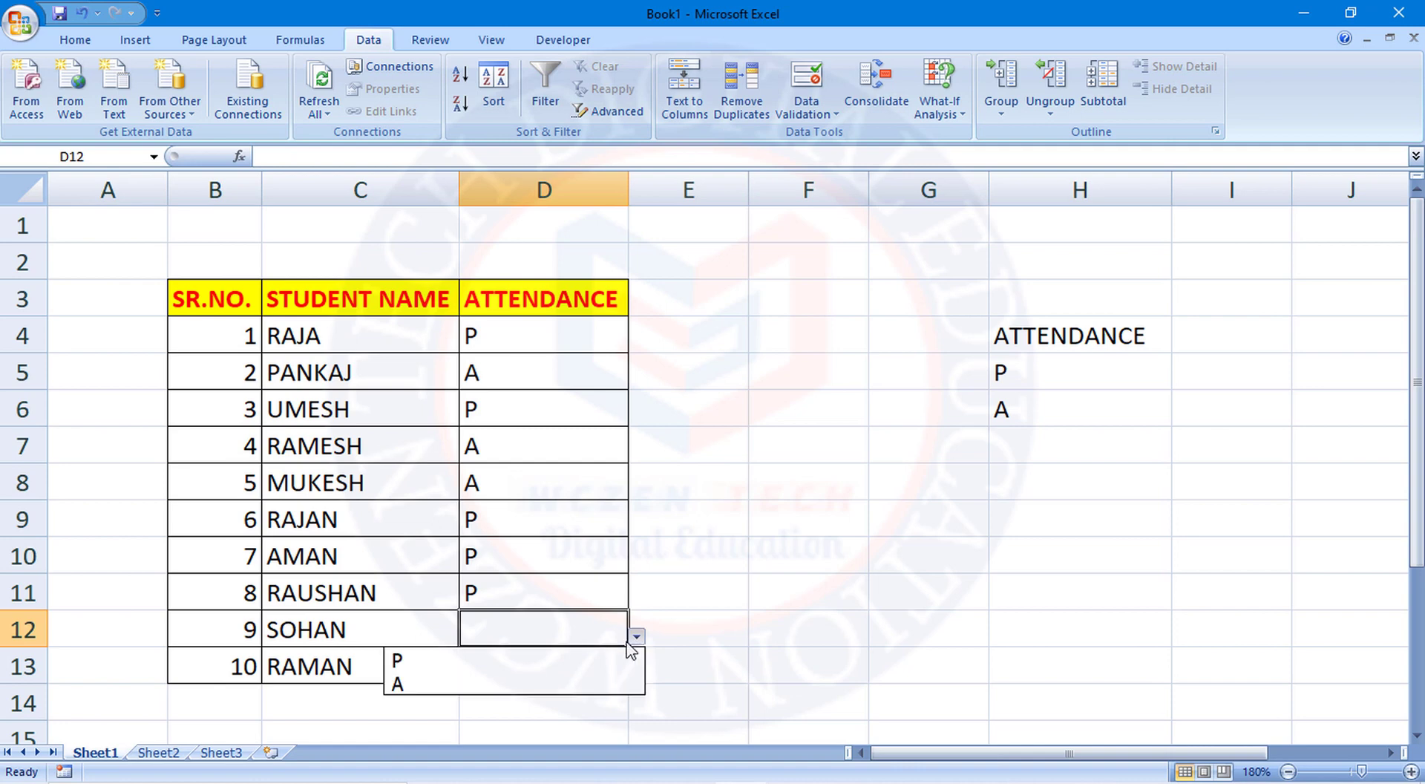
click(585, 679)
click(576, 662)
click(637, 673)
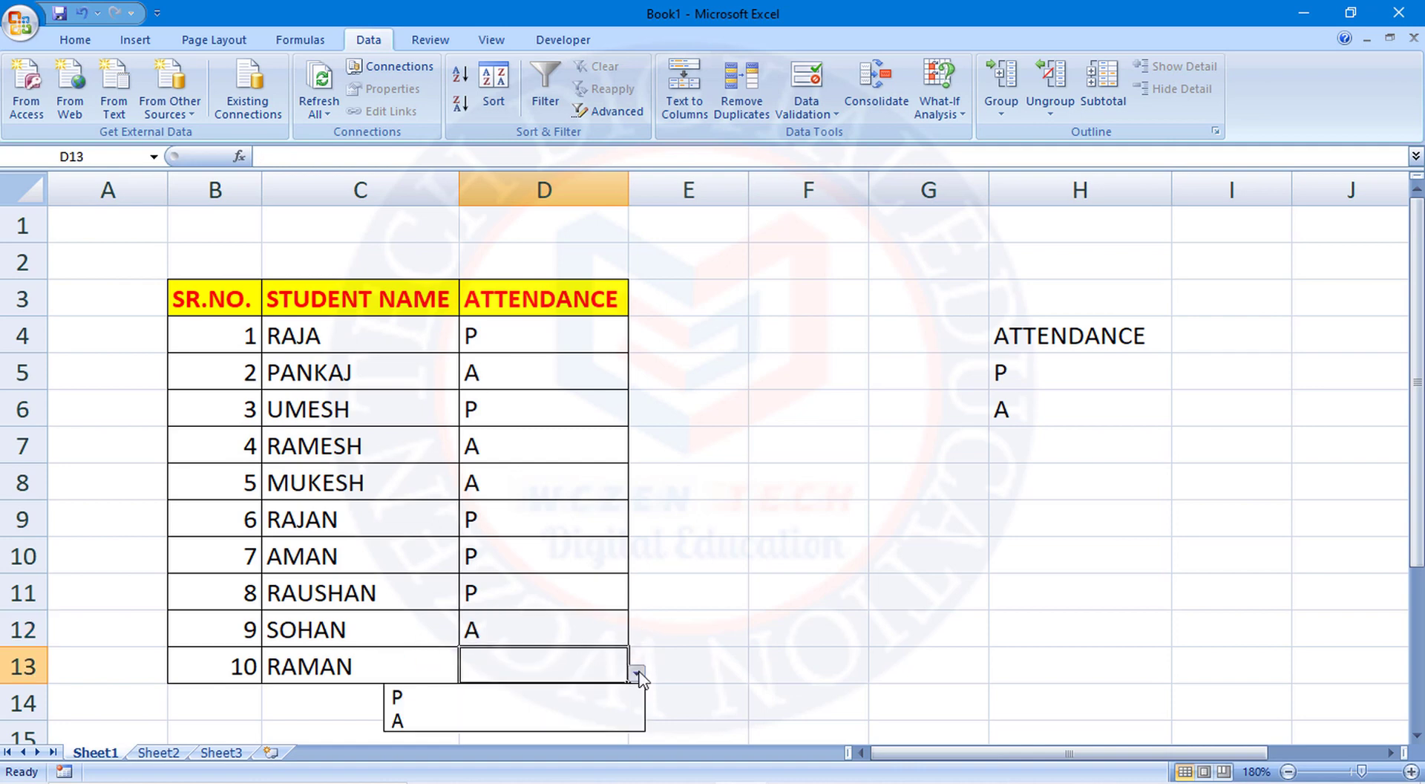
click(576, 718)
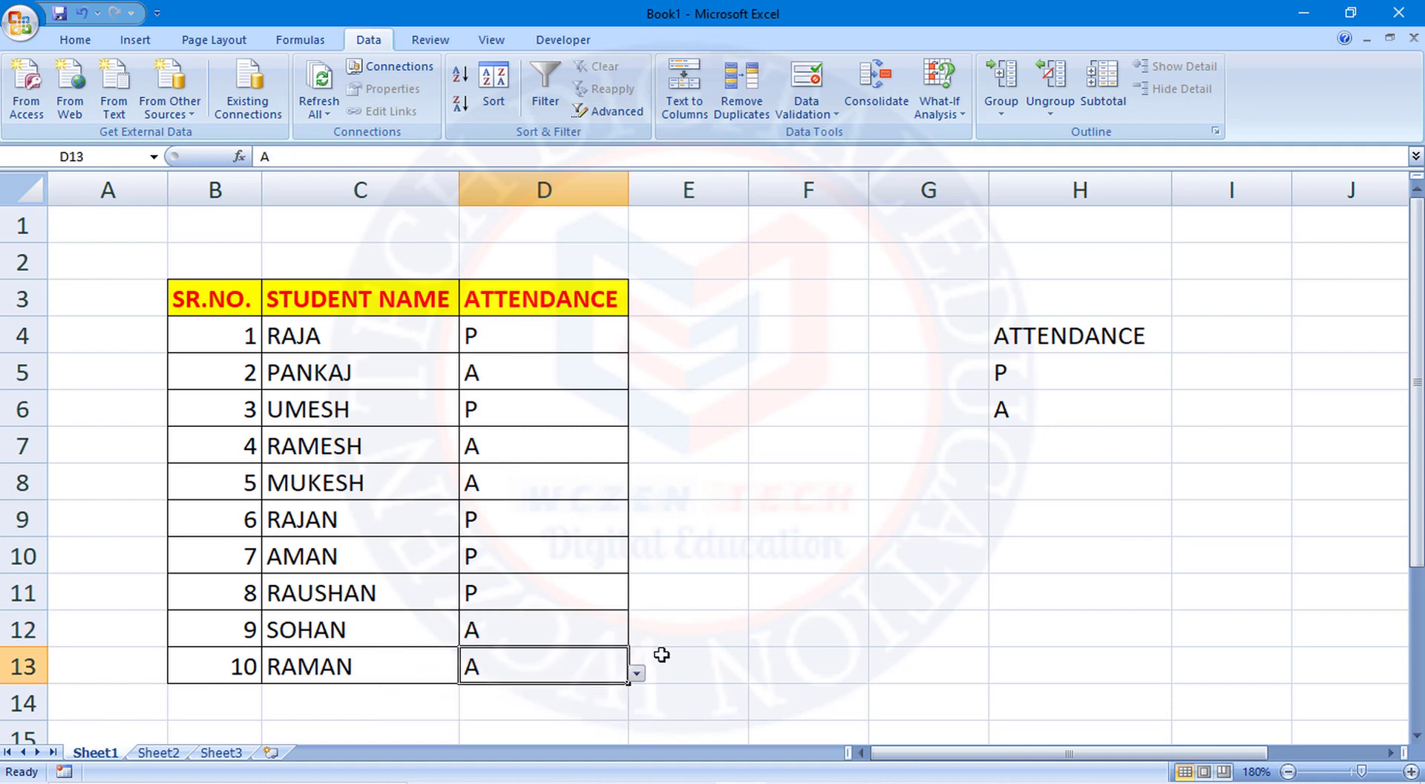
click(671, 596)
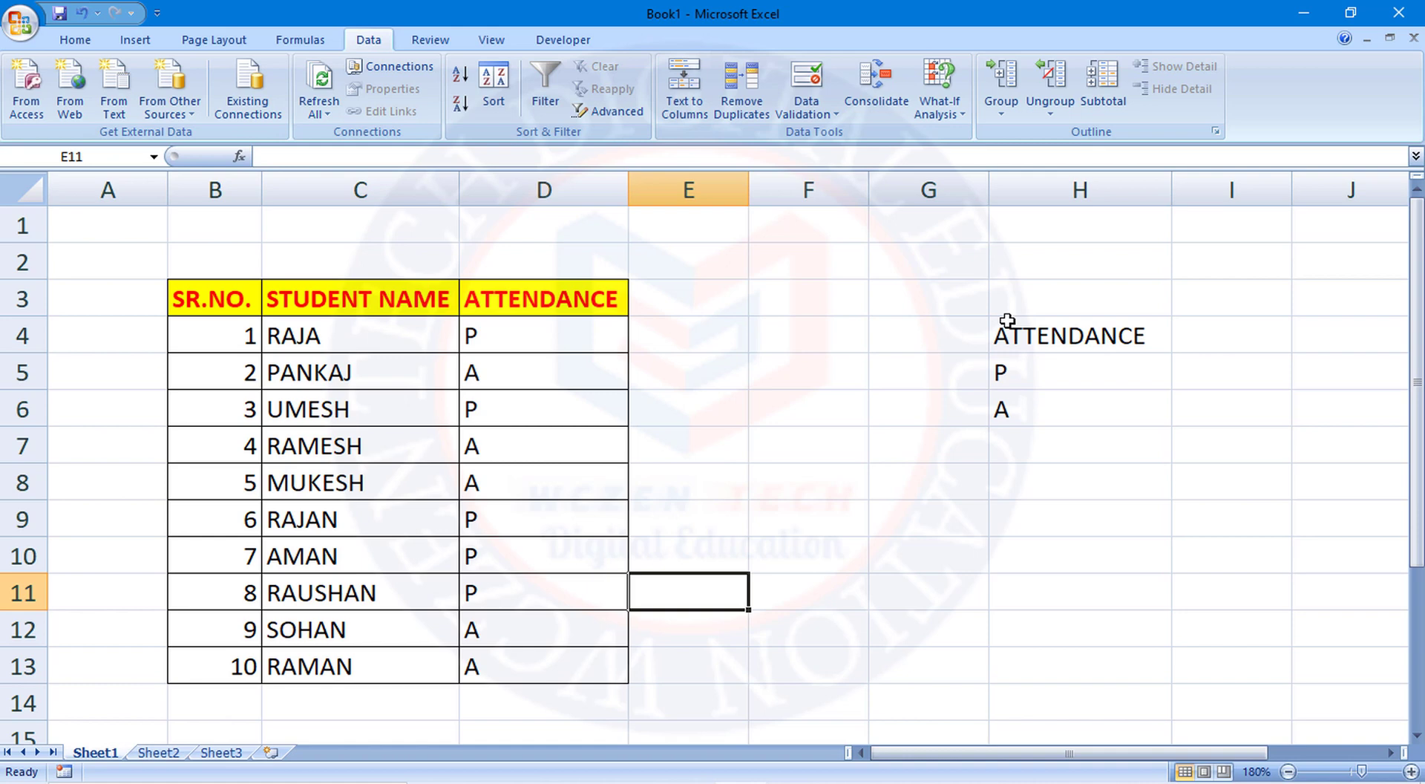
Add the column header STATE in cell E3 of the attendance table.
mouse_move(251, 236)
mouse_down()
mouse_move(1074, 541)
mouse_move(1084, 690)
mouse_up()
click(1092, 503)
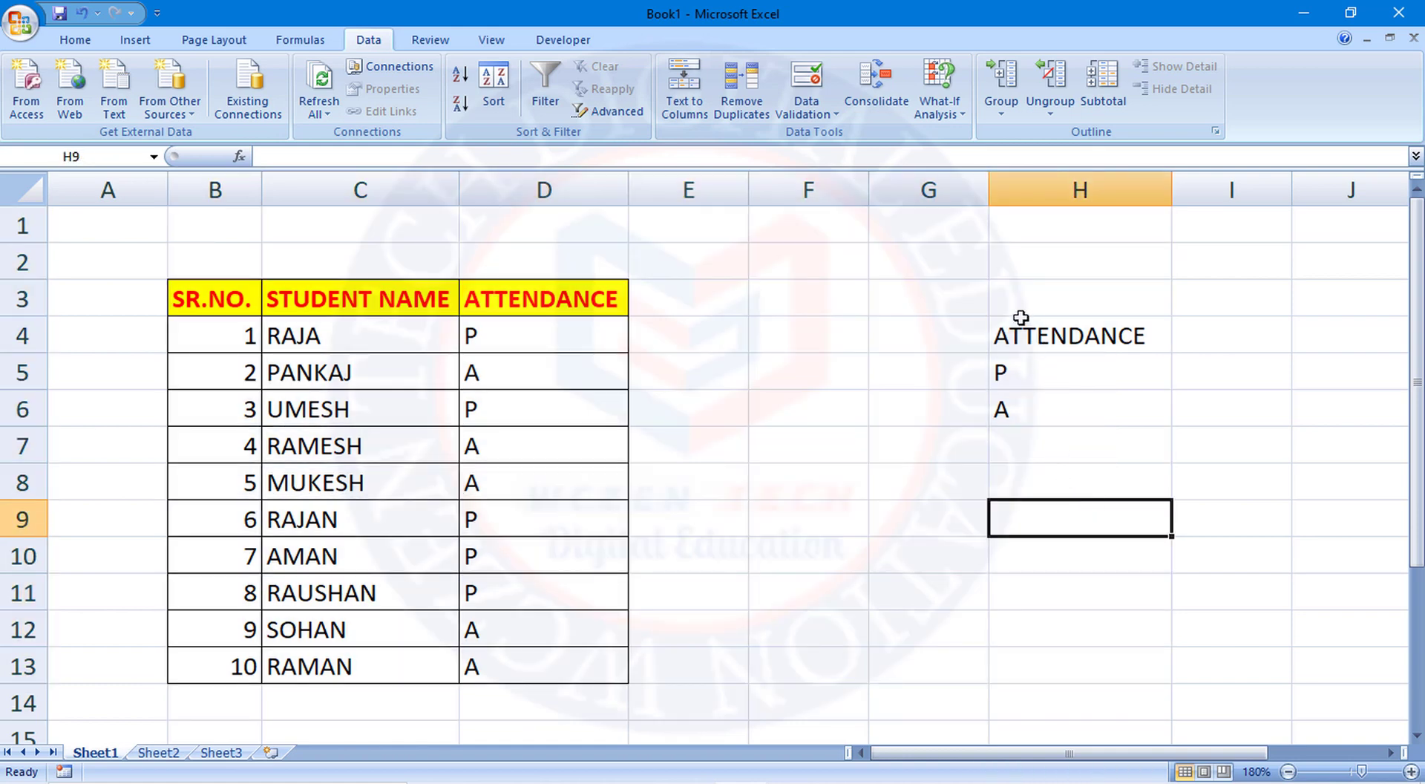
click(678, 296)
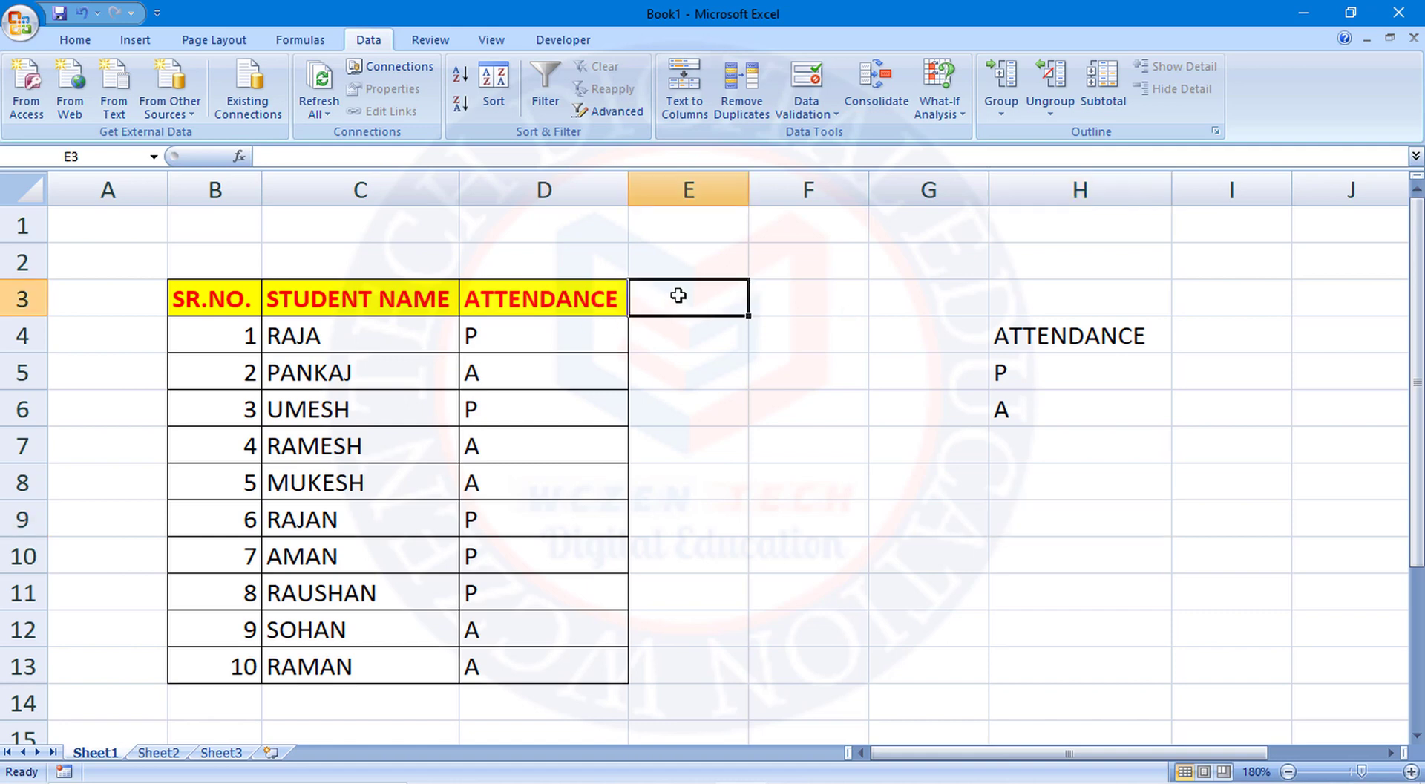
text(S)
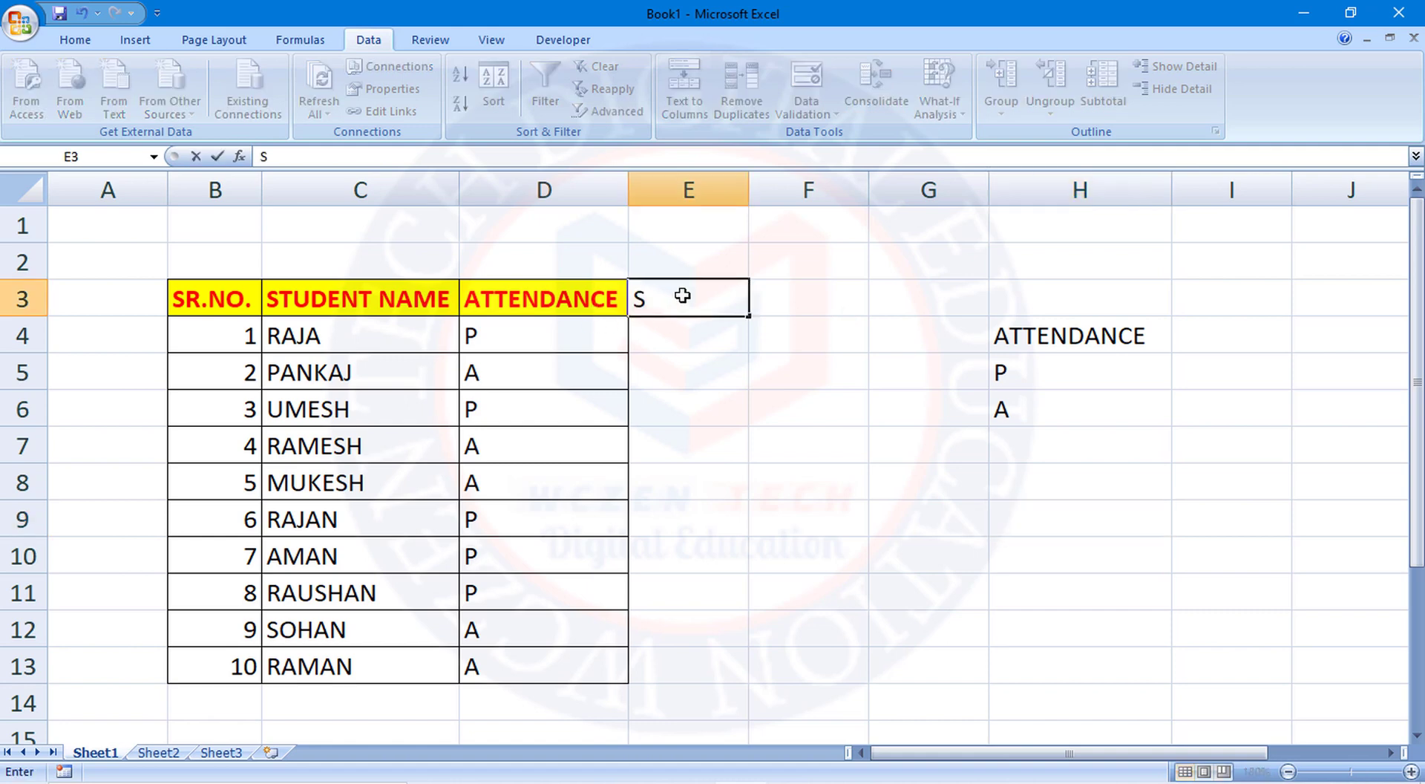
text(TATE)
key(Tab)
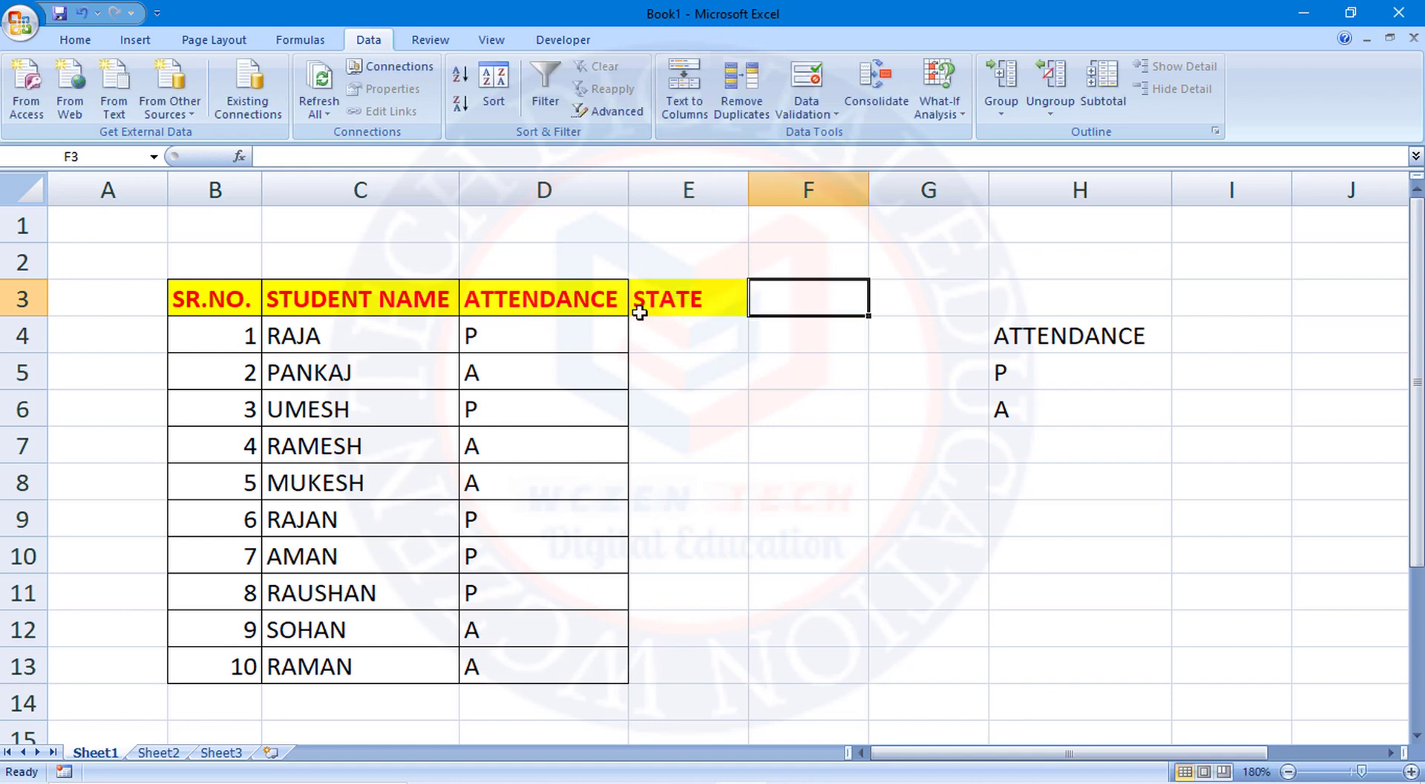
Check the new STATE header cell, then move over to Sheet2.
click(677, 338)
click(673, 298)
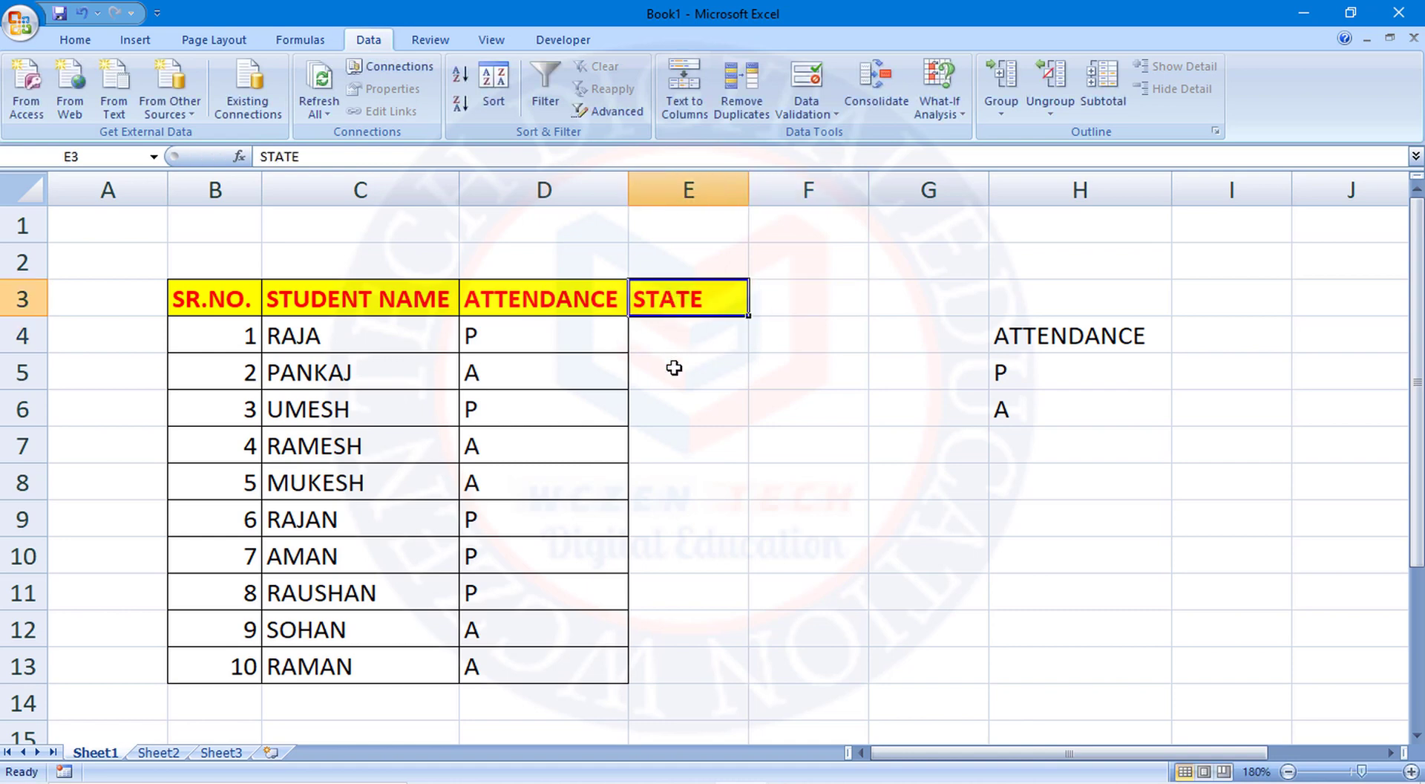
click(674, 337)
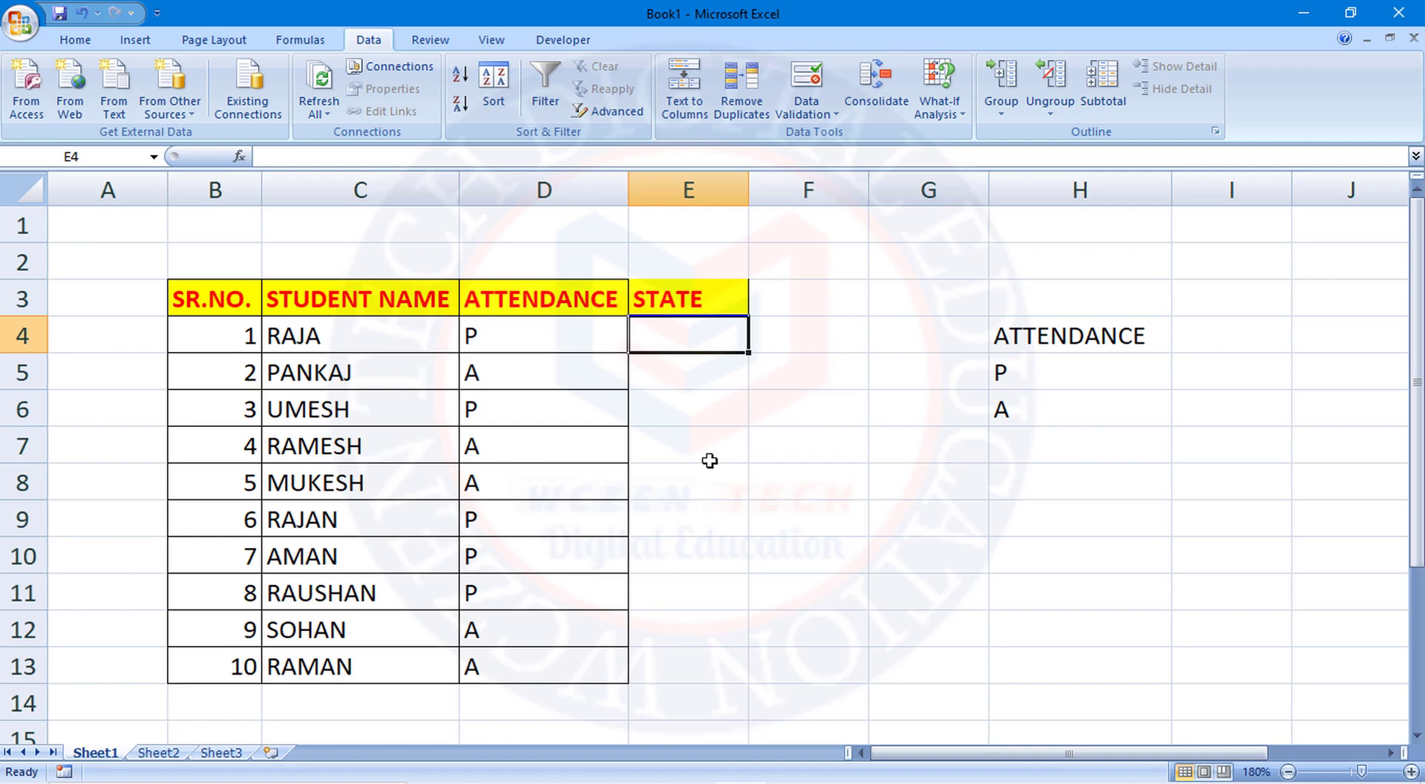
click(602, 340)
click(685, 338)
drag(940, 309, 1062, 524)
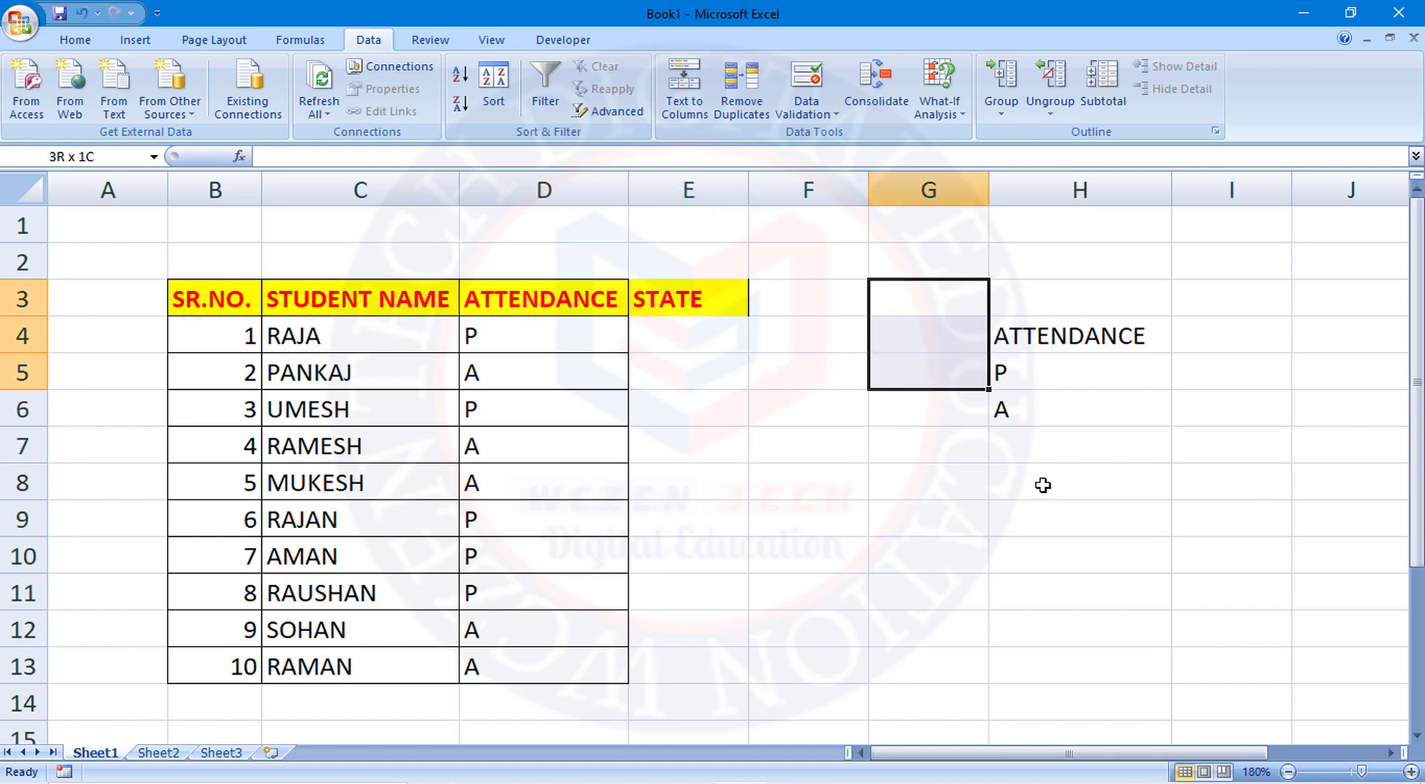
click(828, 510)
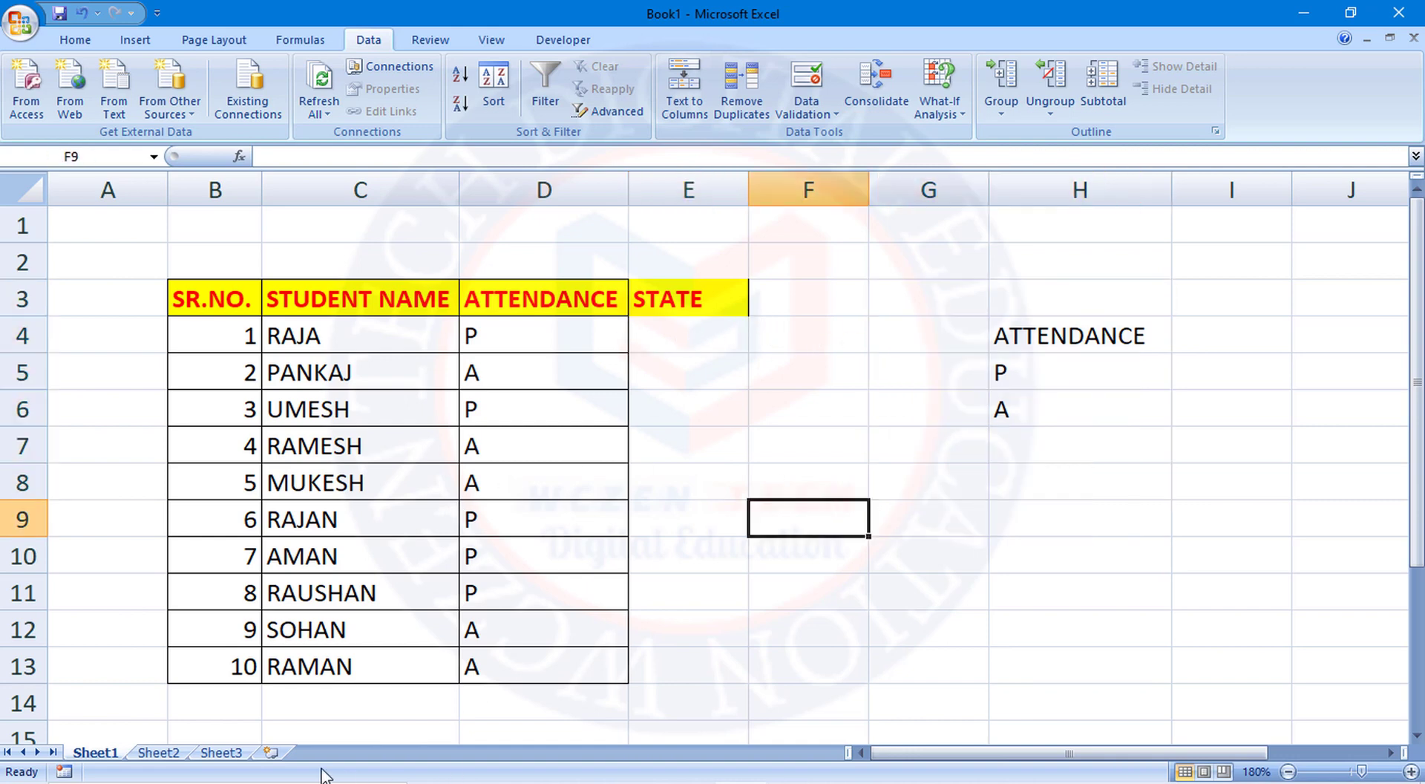
click(165, 752)
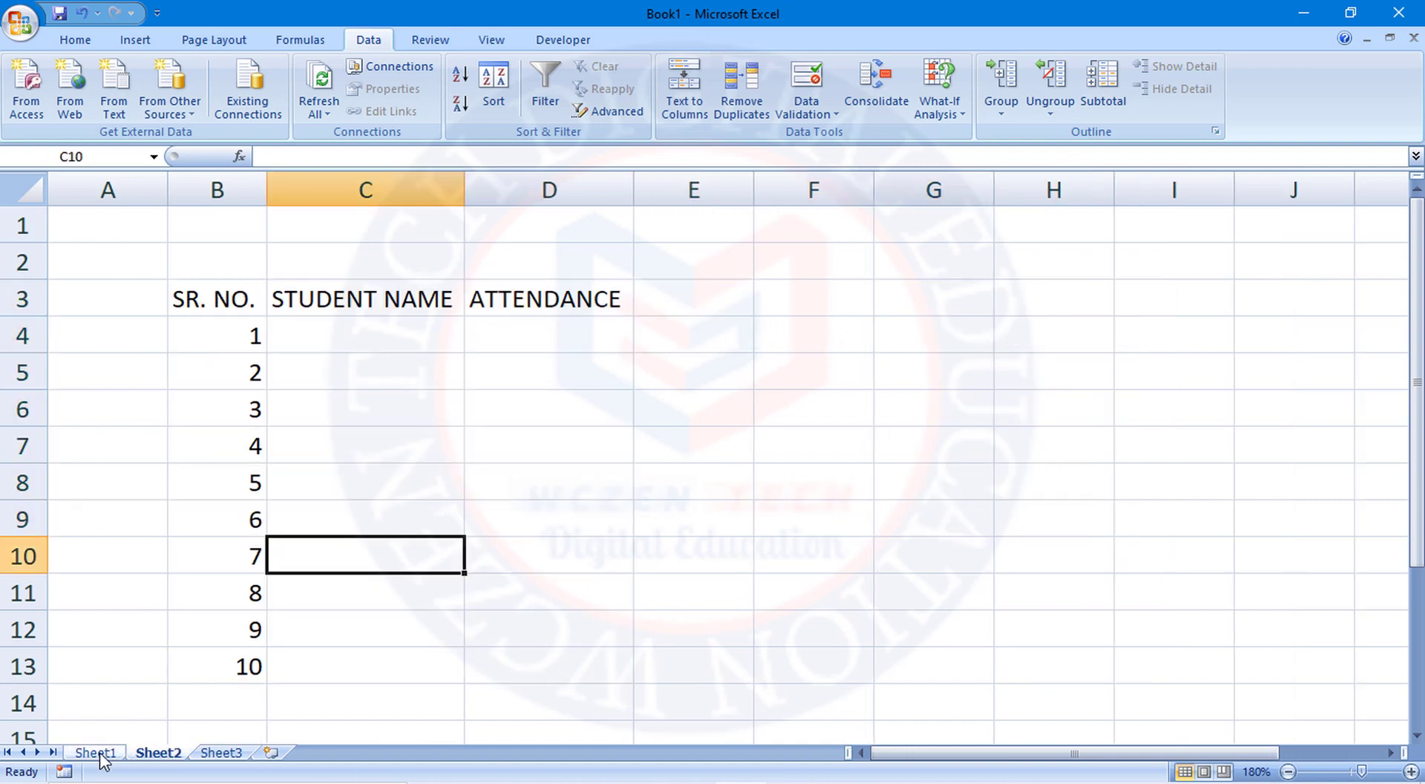
Delete the old table contents from Sheet2.
click(96, 752)
click(160, 752)
mouse_move(126, 223)
mouse_down()
mouse_move(735, 735)
mouse_move(859, 674)
mouse_up()
scroll(862, 674, up, 2)
key(Delete)
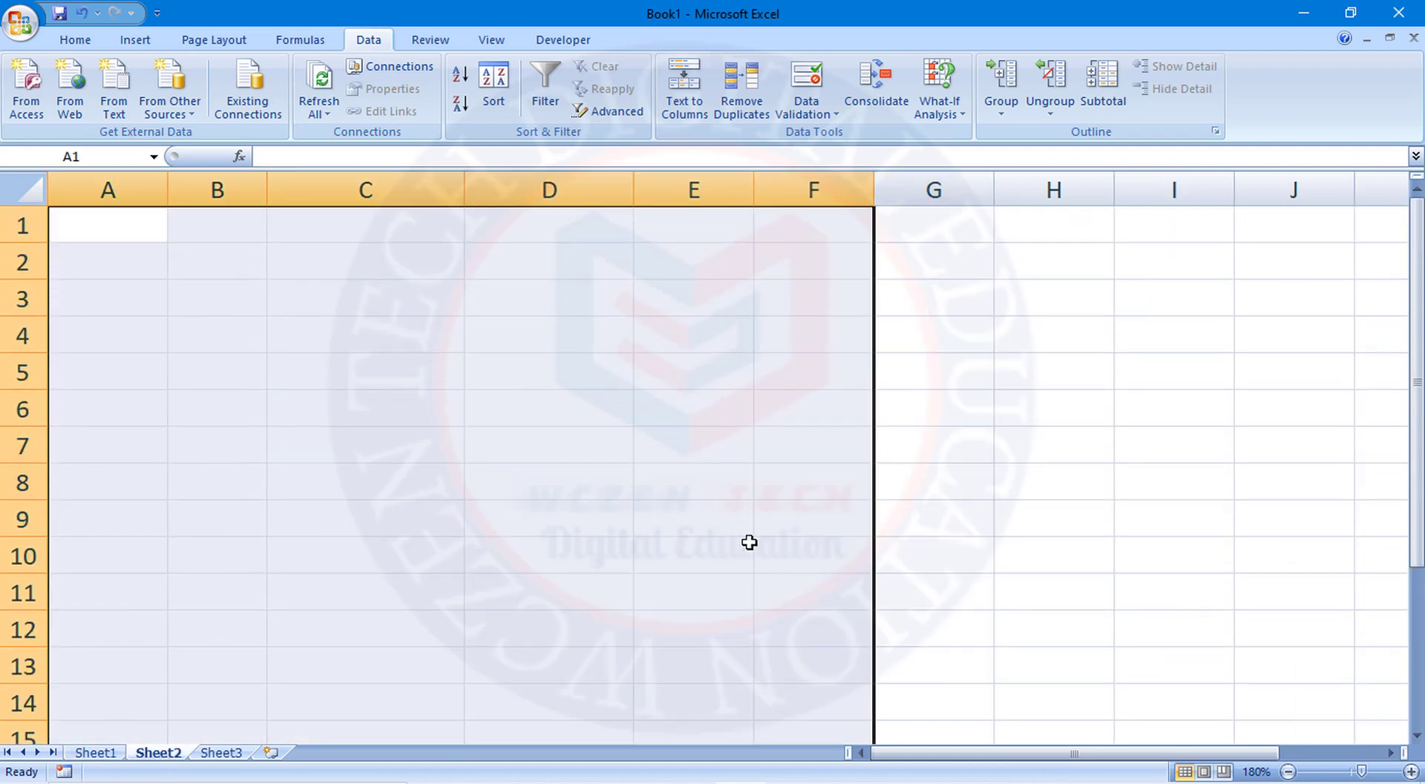
click(489, 408)
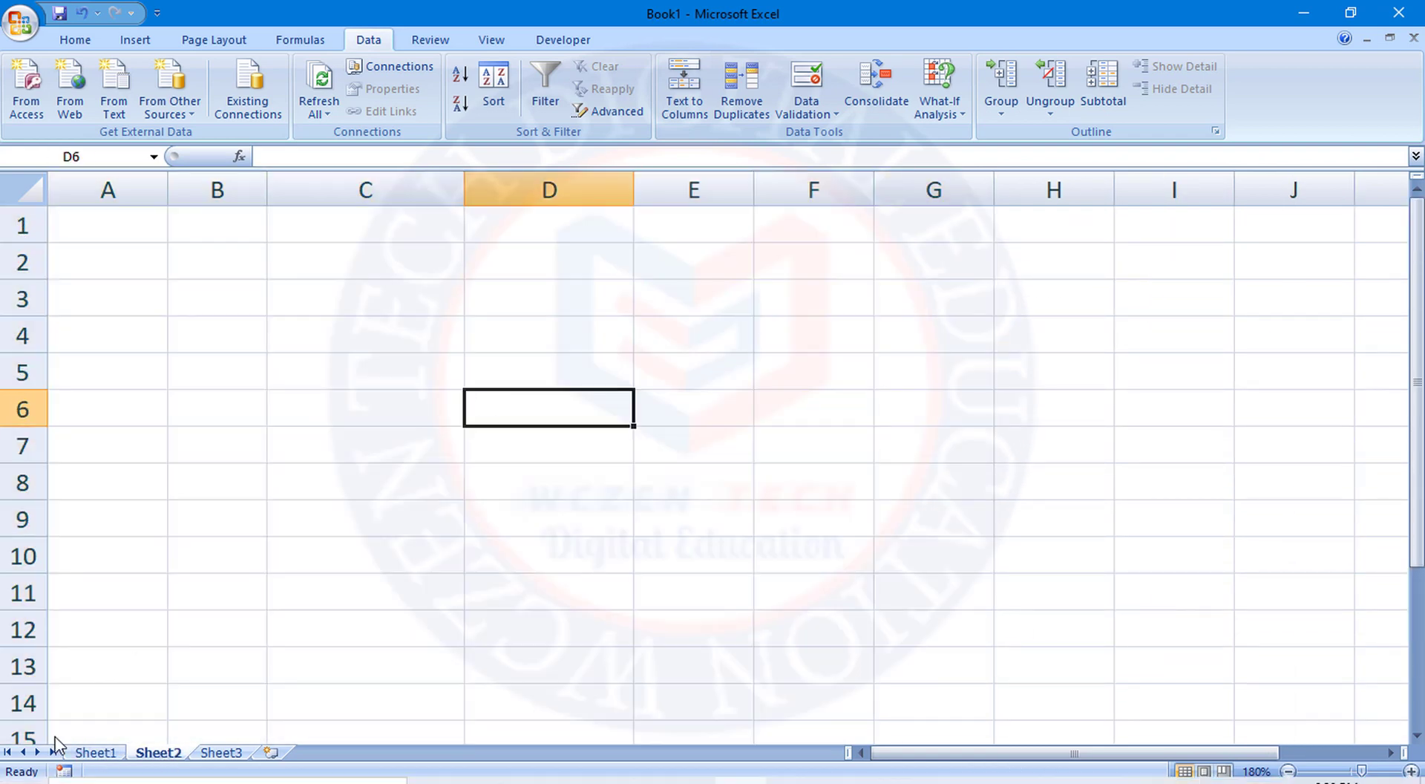
Switch between Sheet1 and the empty Sheet2, selecting STATE cell E4 on Sheet1.
click(95, 752)
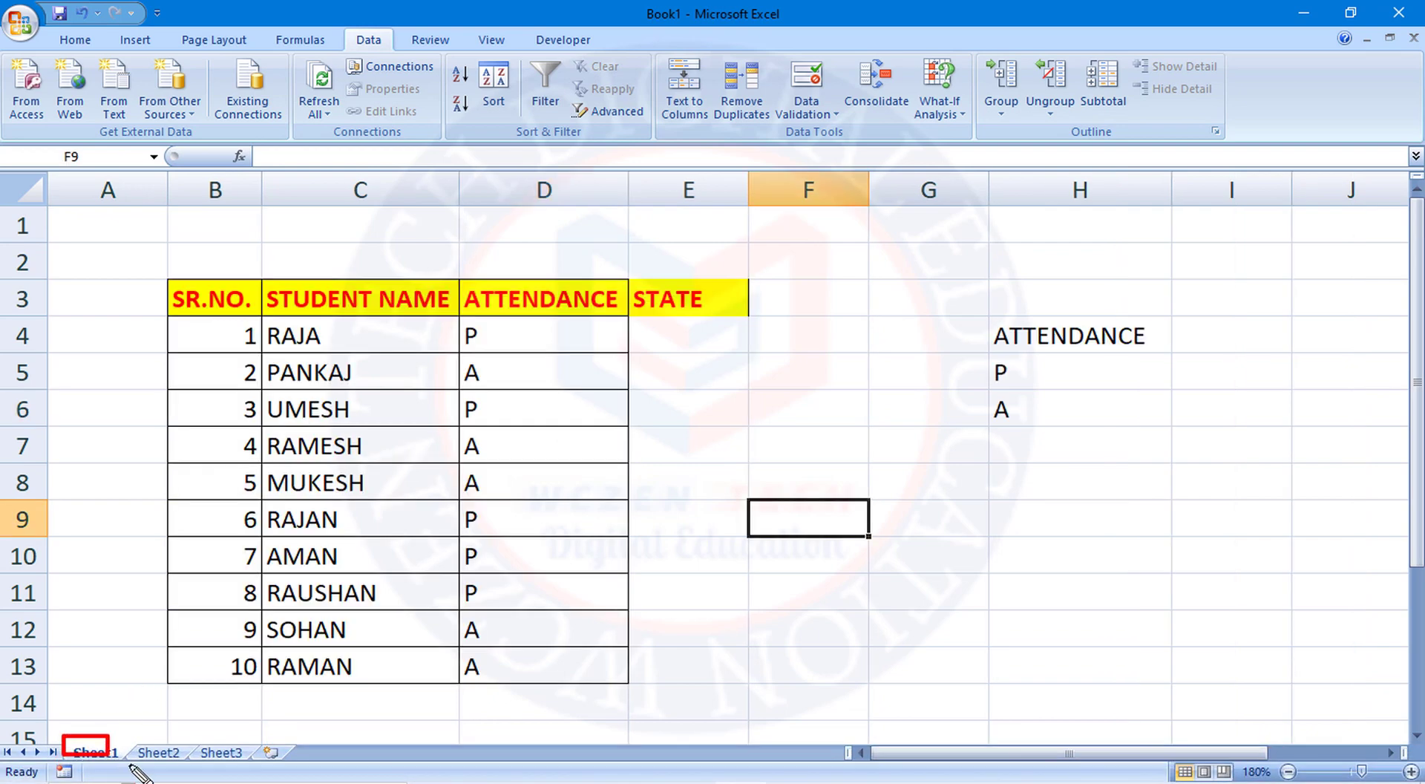
drag(64, 735, 133, 766)
drag(134, 250, 943, 664)
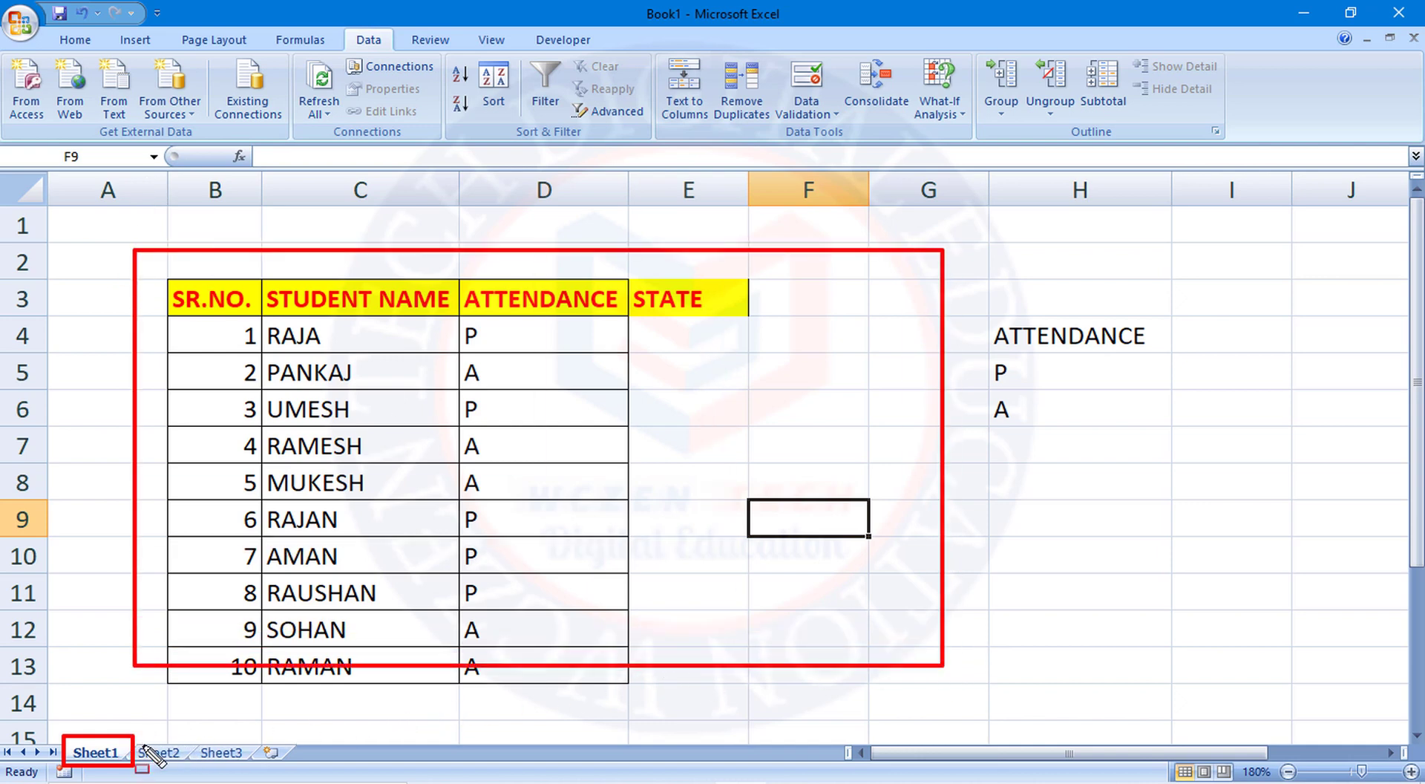
drag(125, 732, 195, 765)
key(Escape)
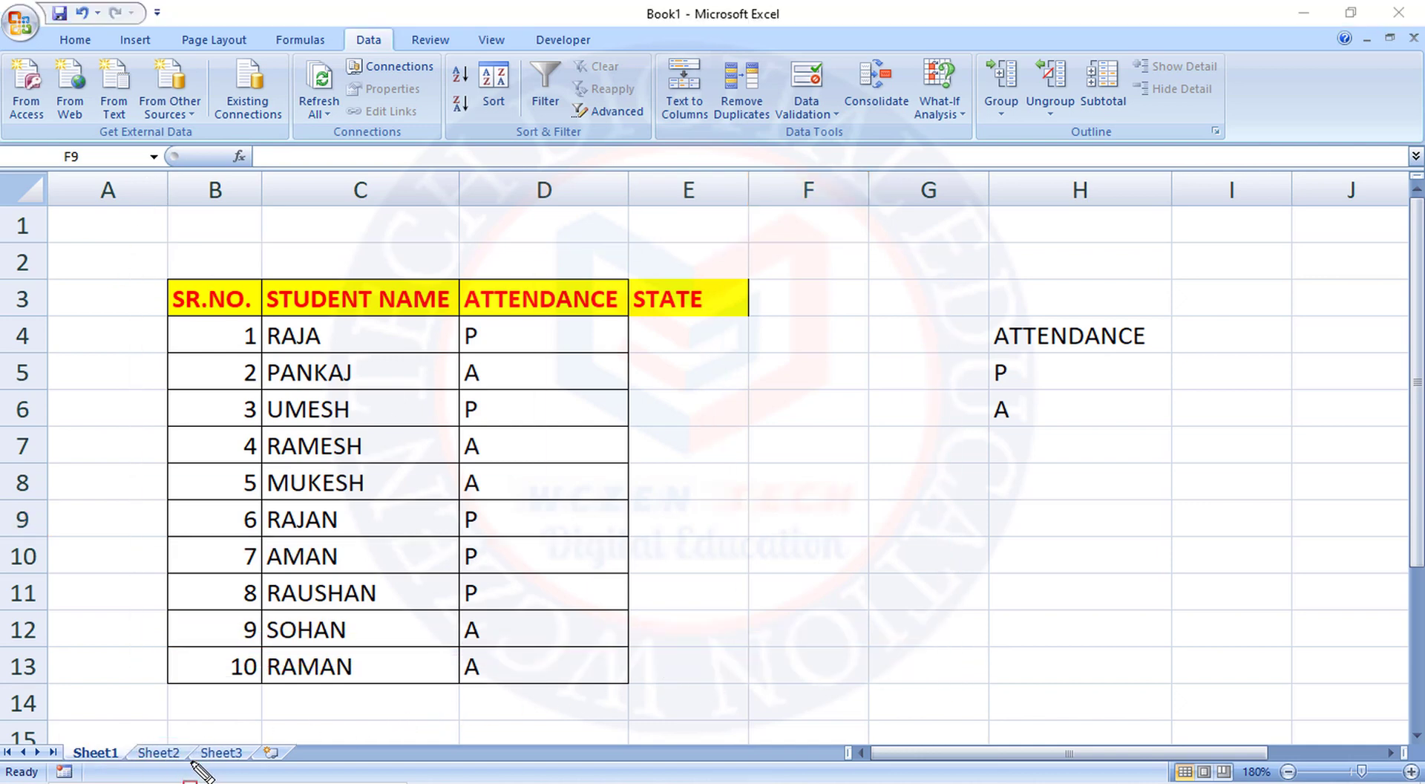
click(159, 752)
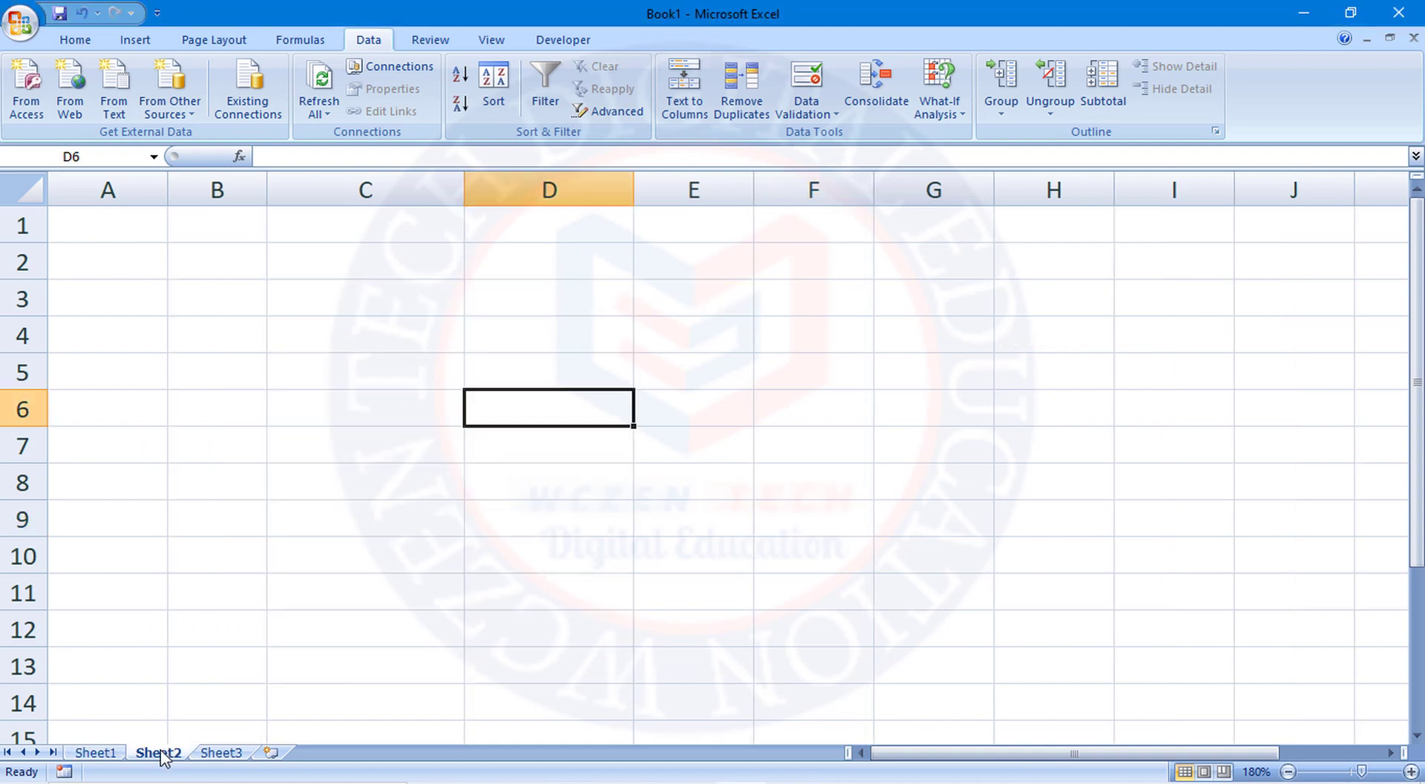
click(321, 350)
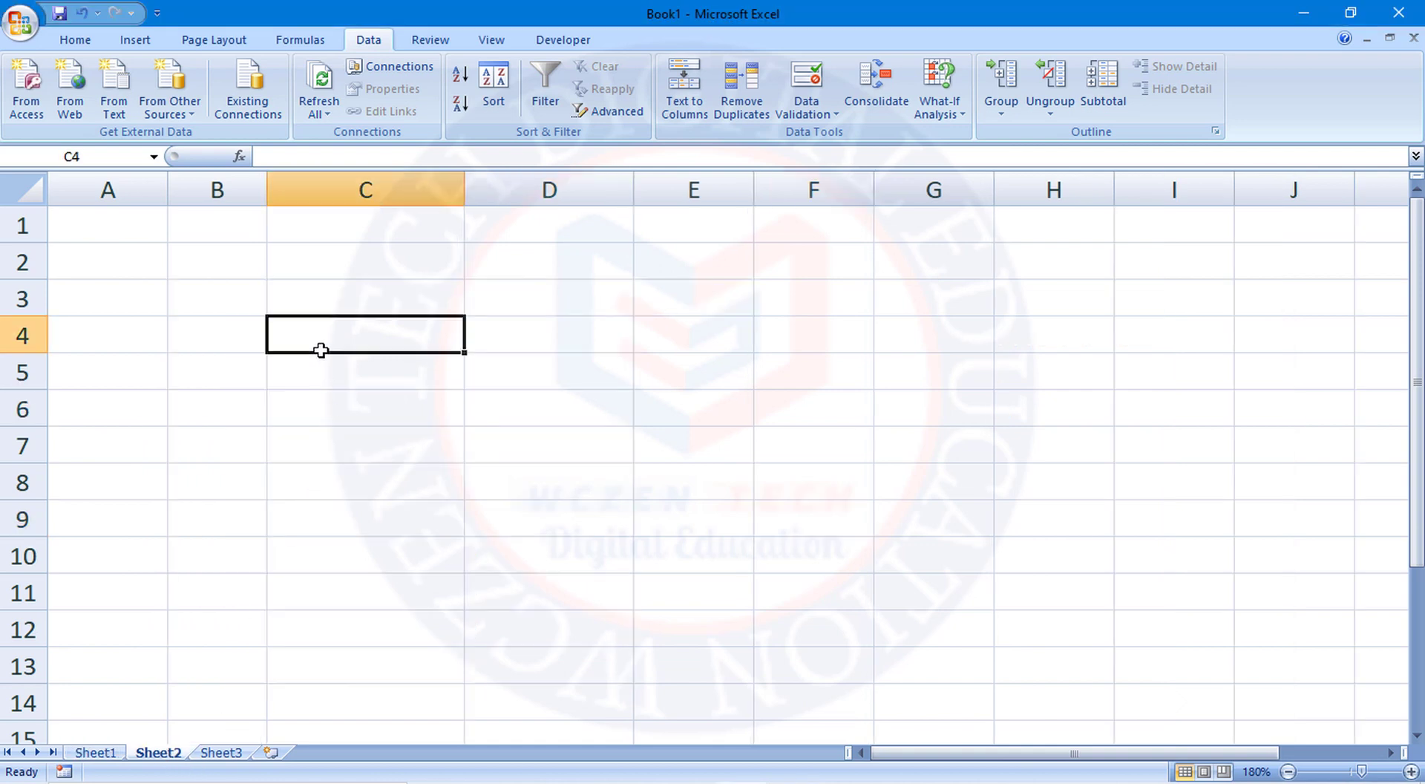
click(105, 753)
click(663, 327)
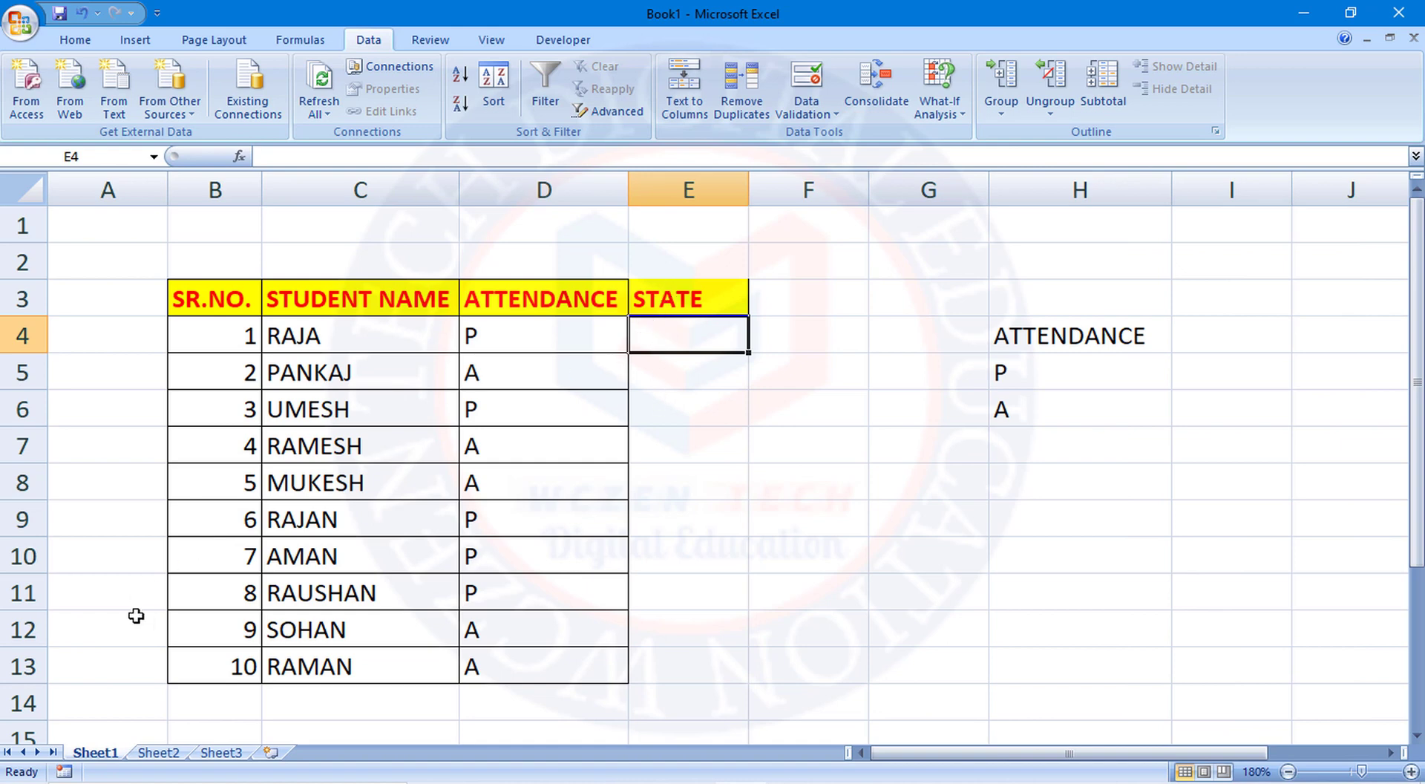
Back on Sheet2, select cell C1 to start the state list.
click(156, 753)
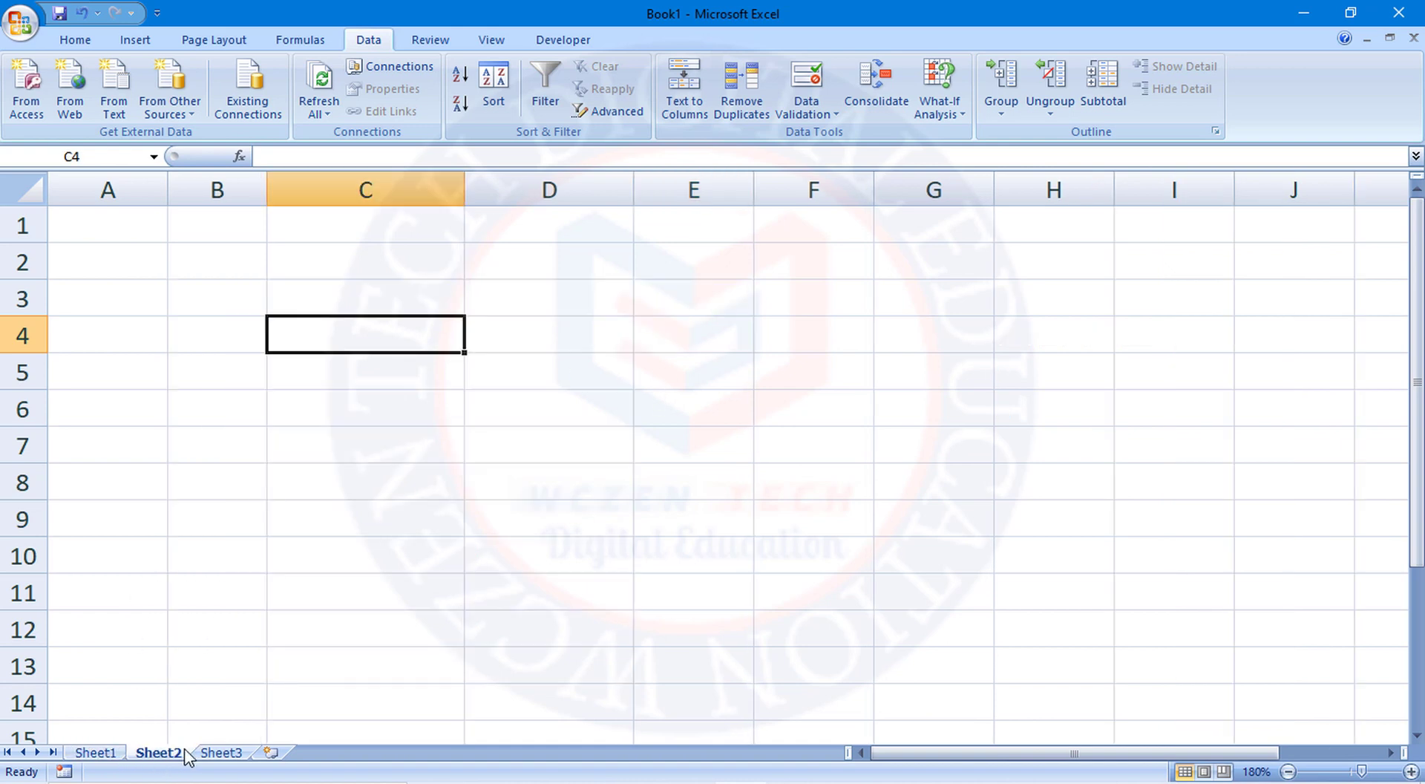
click(382, 290)
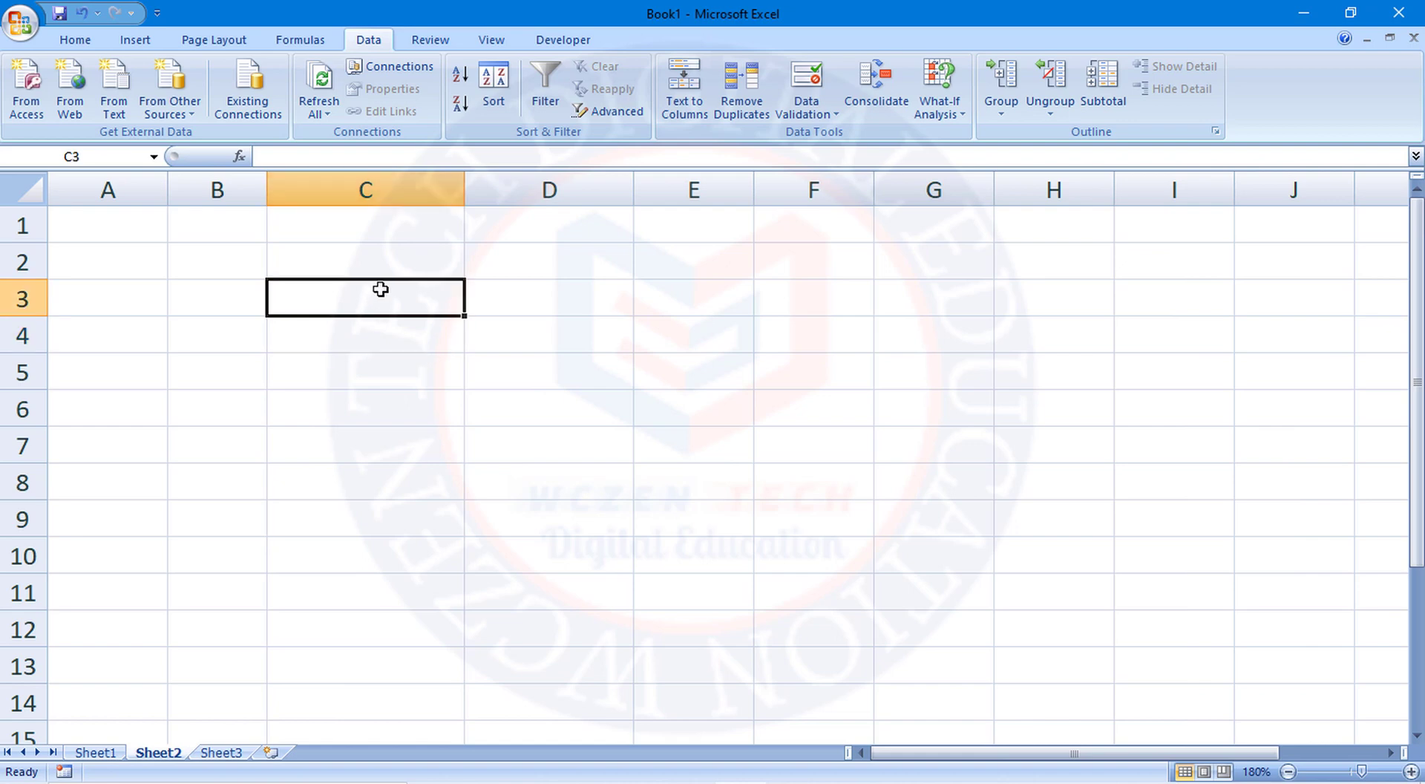
click(381, 269)
click(383, 222)
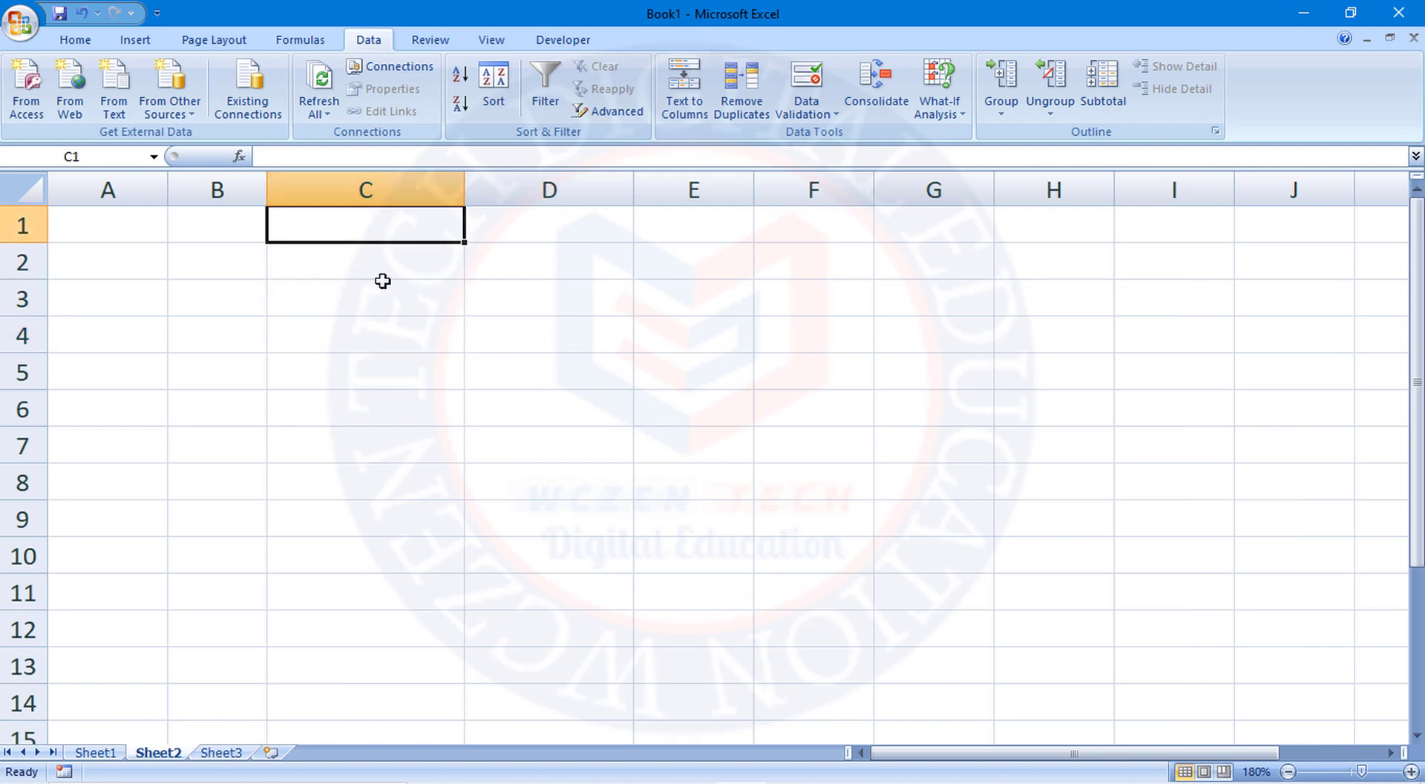
Enter BIHAR, JHARKHAND, PUNJAB and CHANDIGHAR into C1:C4.
text(STA)
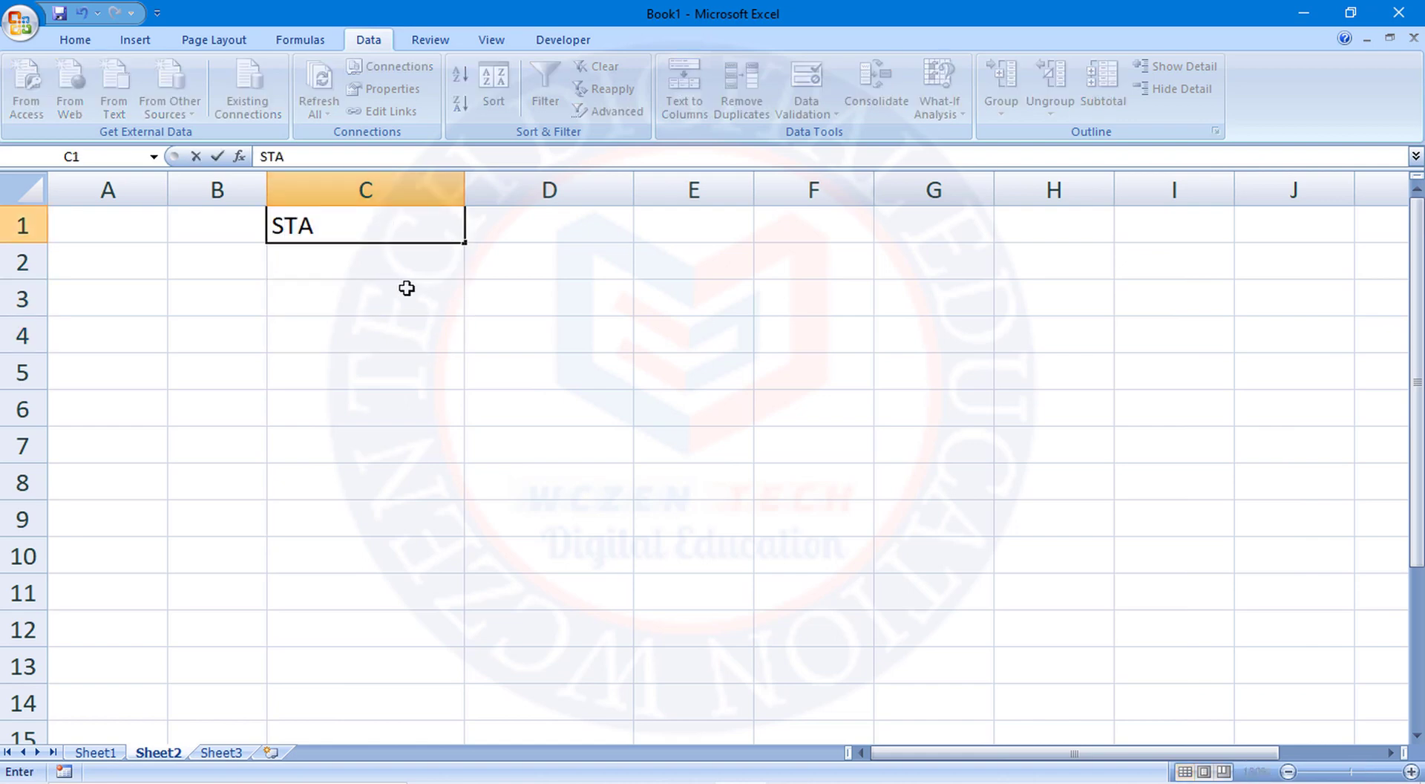
key(BackSpace)
key(BackSpace)
key(BackSpace)
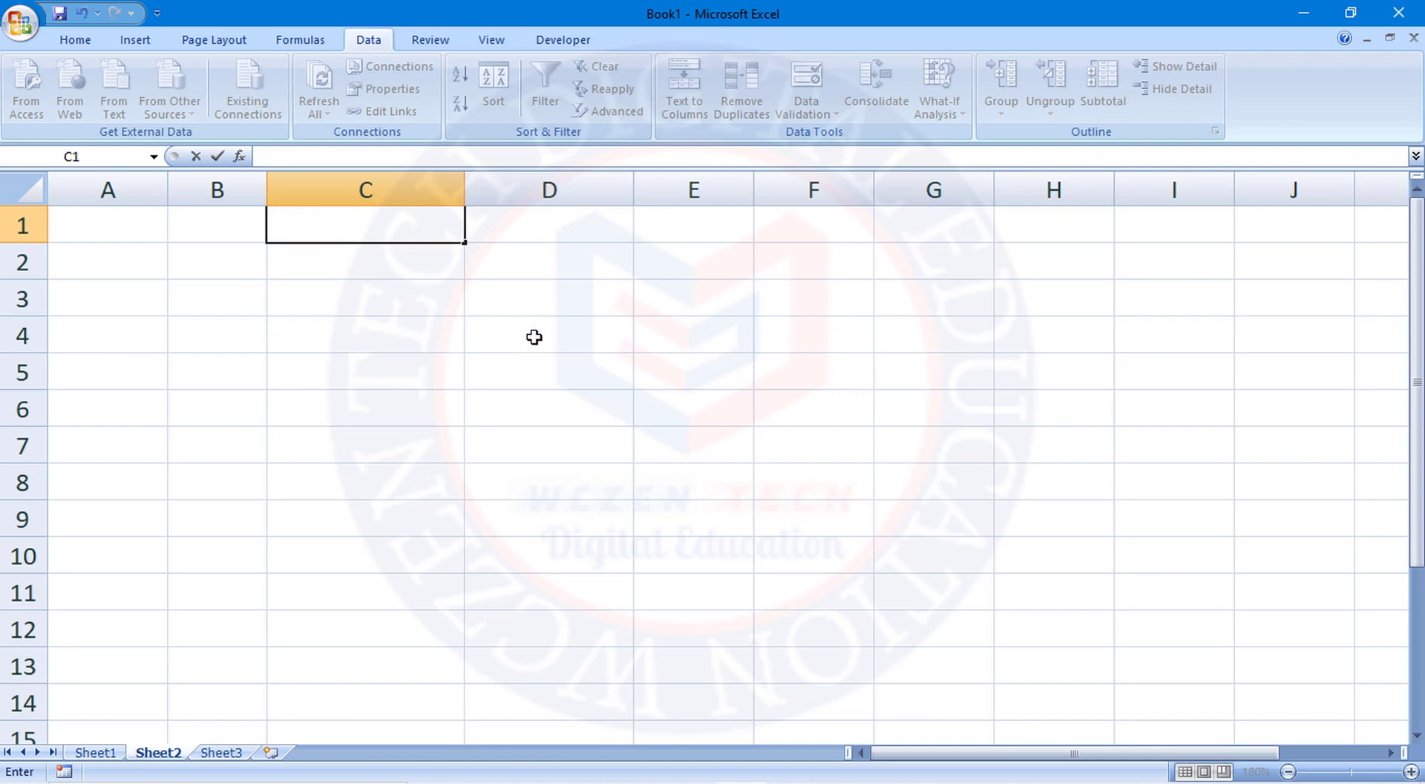
click(347, 286)
click(336, 231)
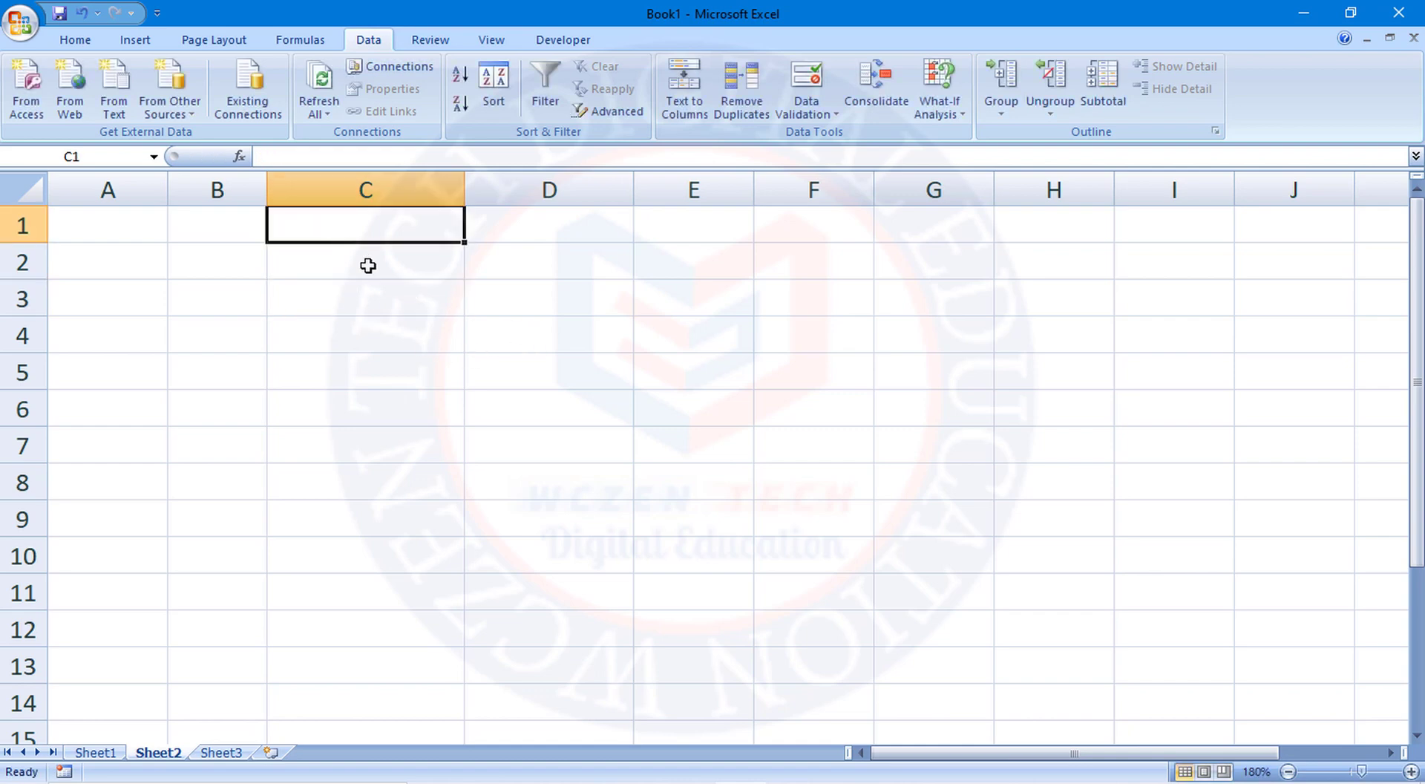
text(BIHA)
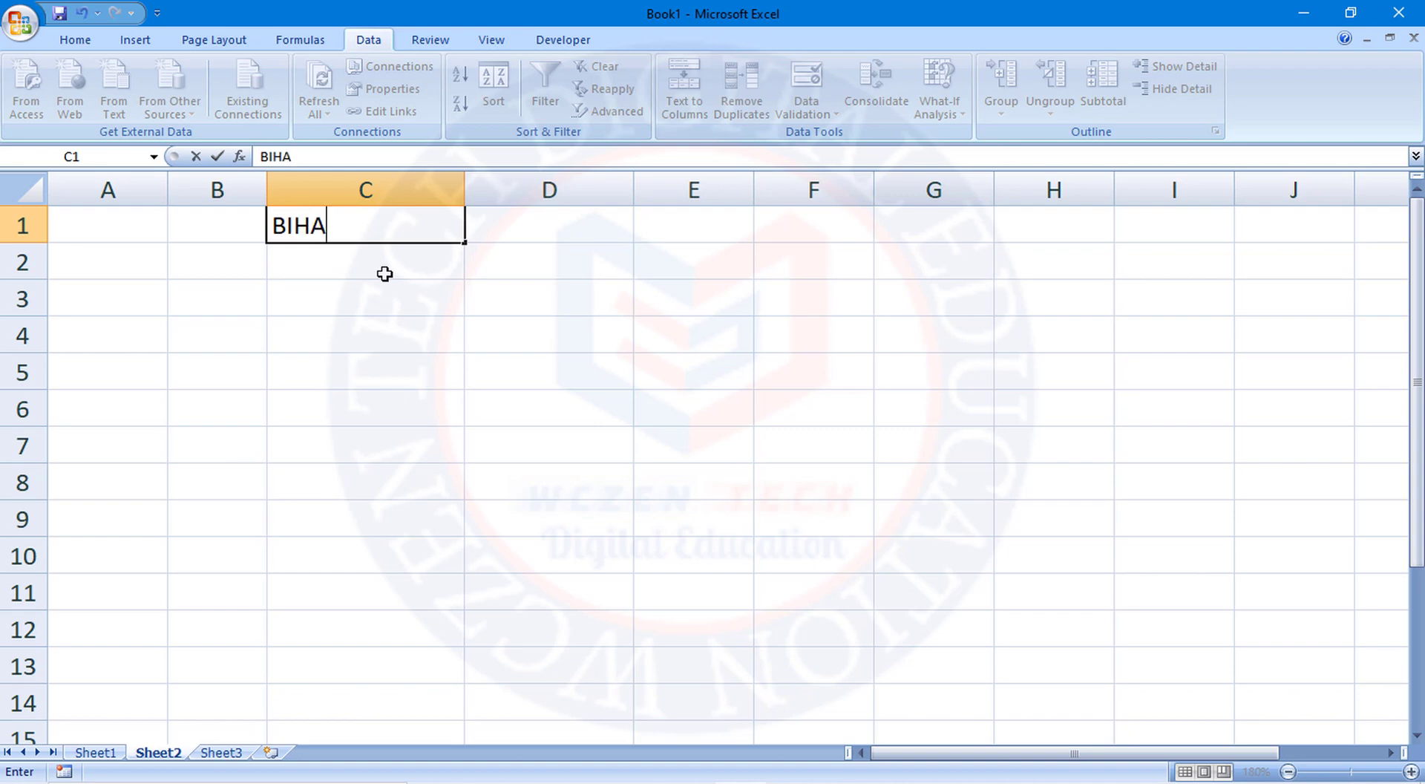
text(R)
key(Return)
text(JHA)
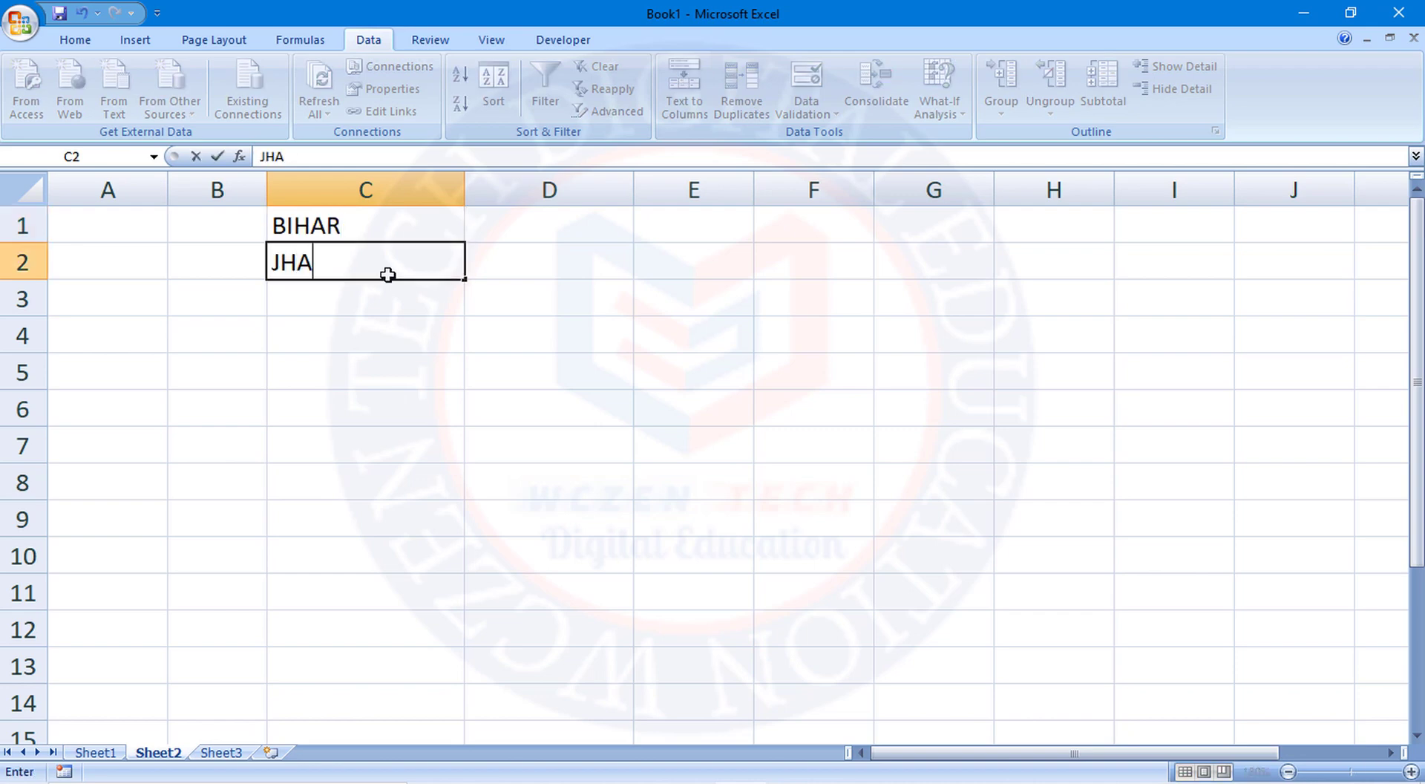
text(RKHAND)
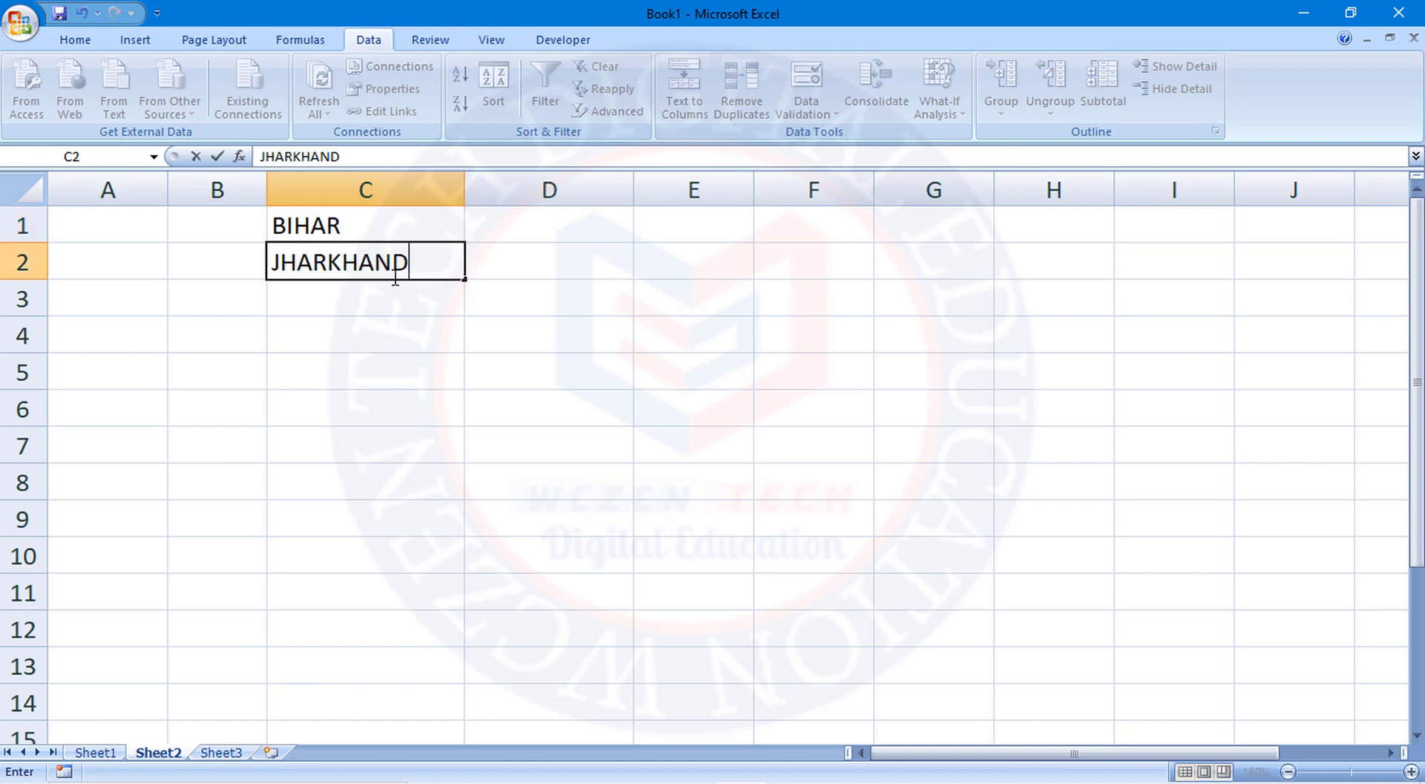
key(Return)
text(PUNJ)
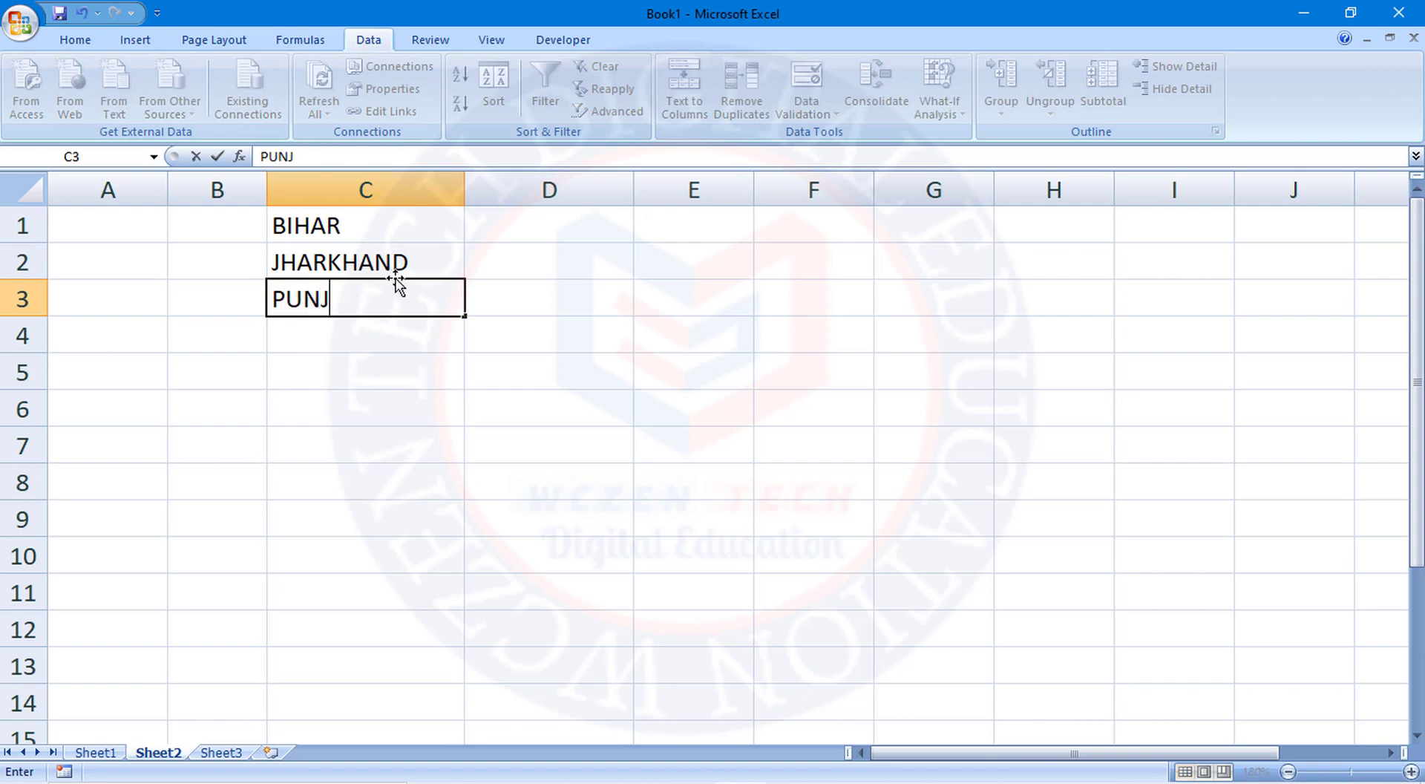
text(AB)
key(Return)
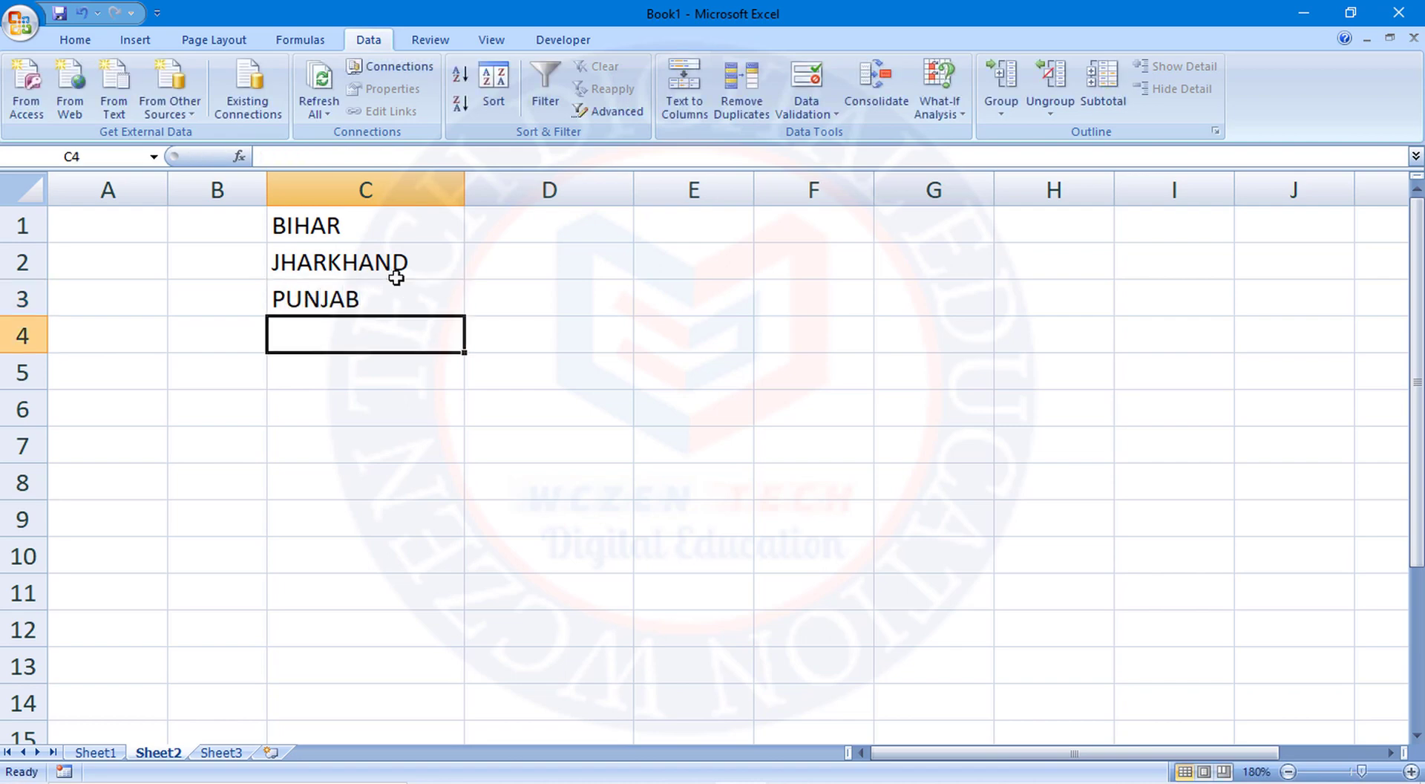
text(CHAN)
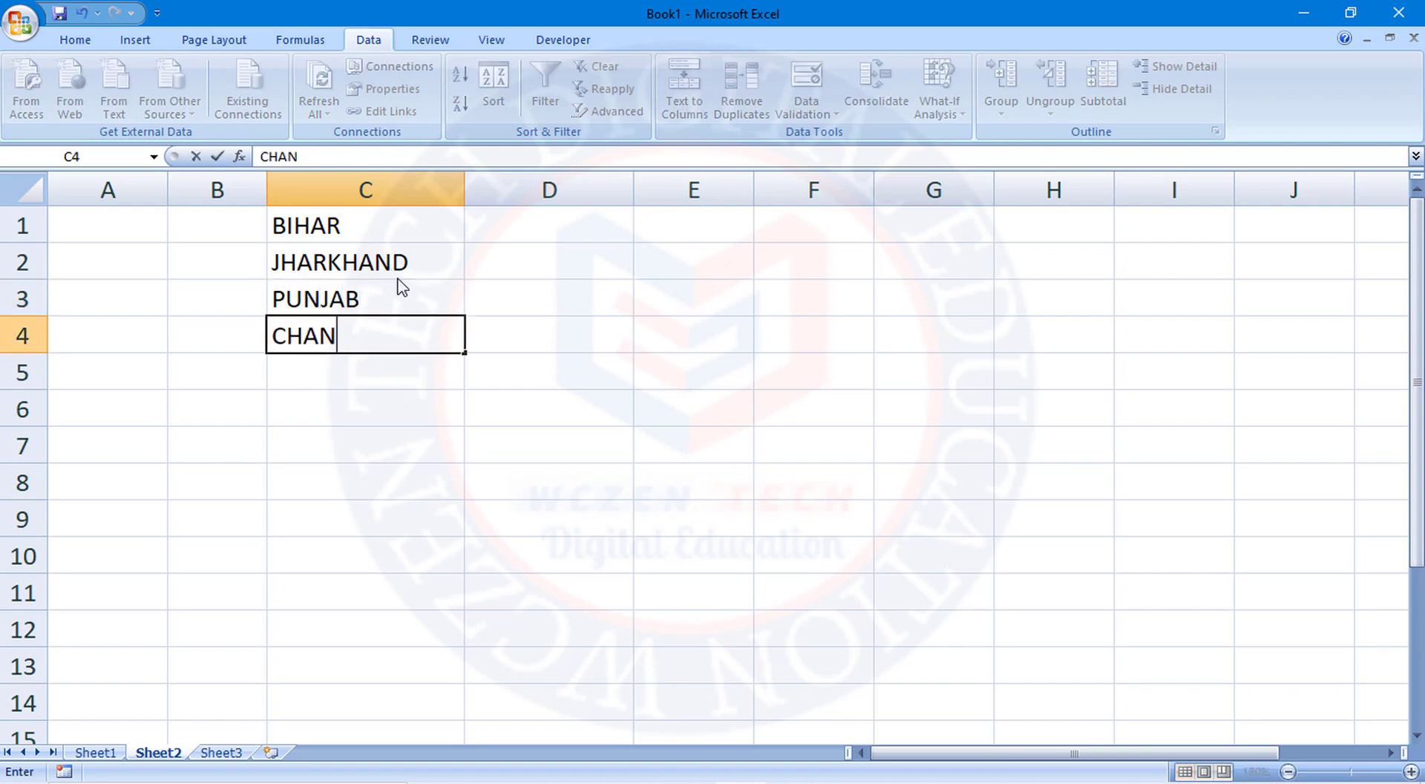
text(DIGHAR)
key(Return)
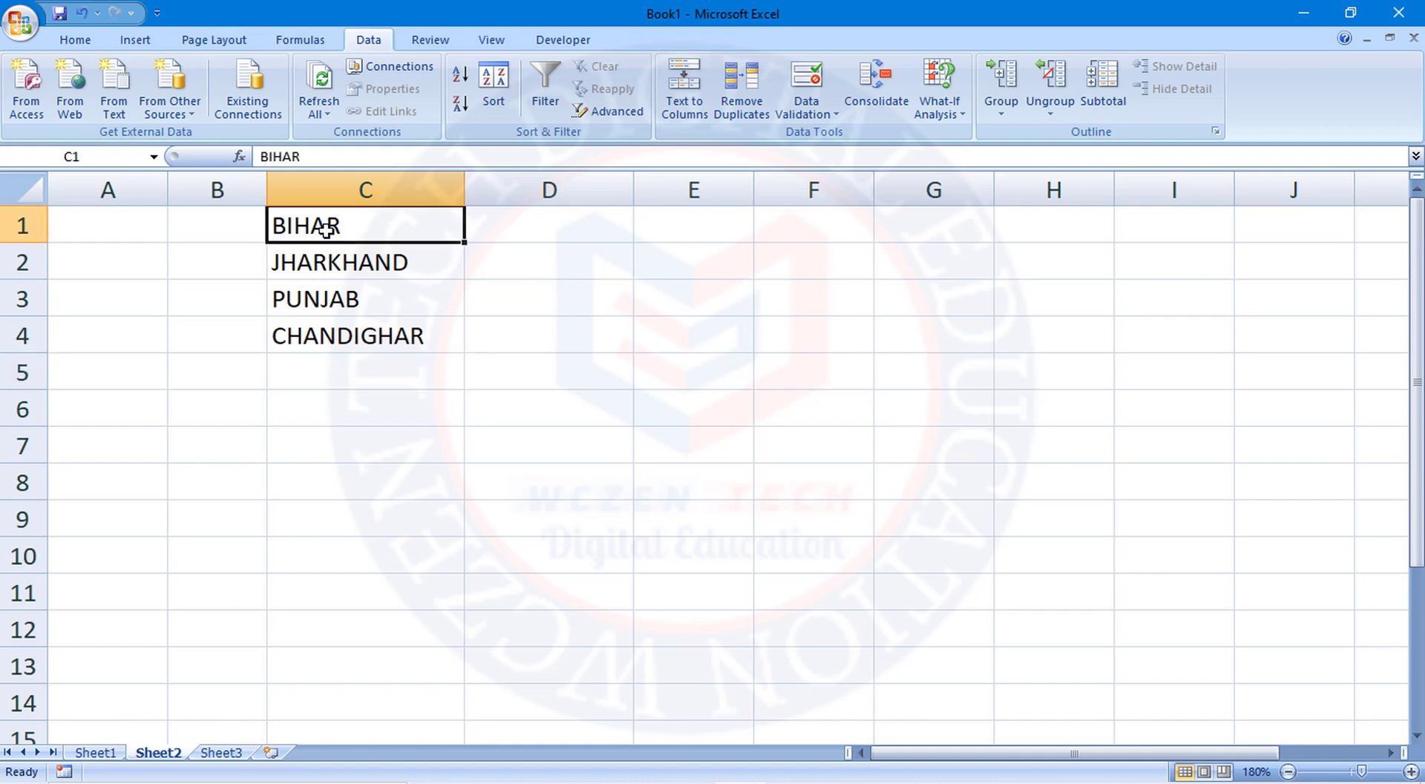
Select the four state names in column C.
drag(324, 225, 331, 338)
click(363, 564)
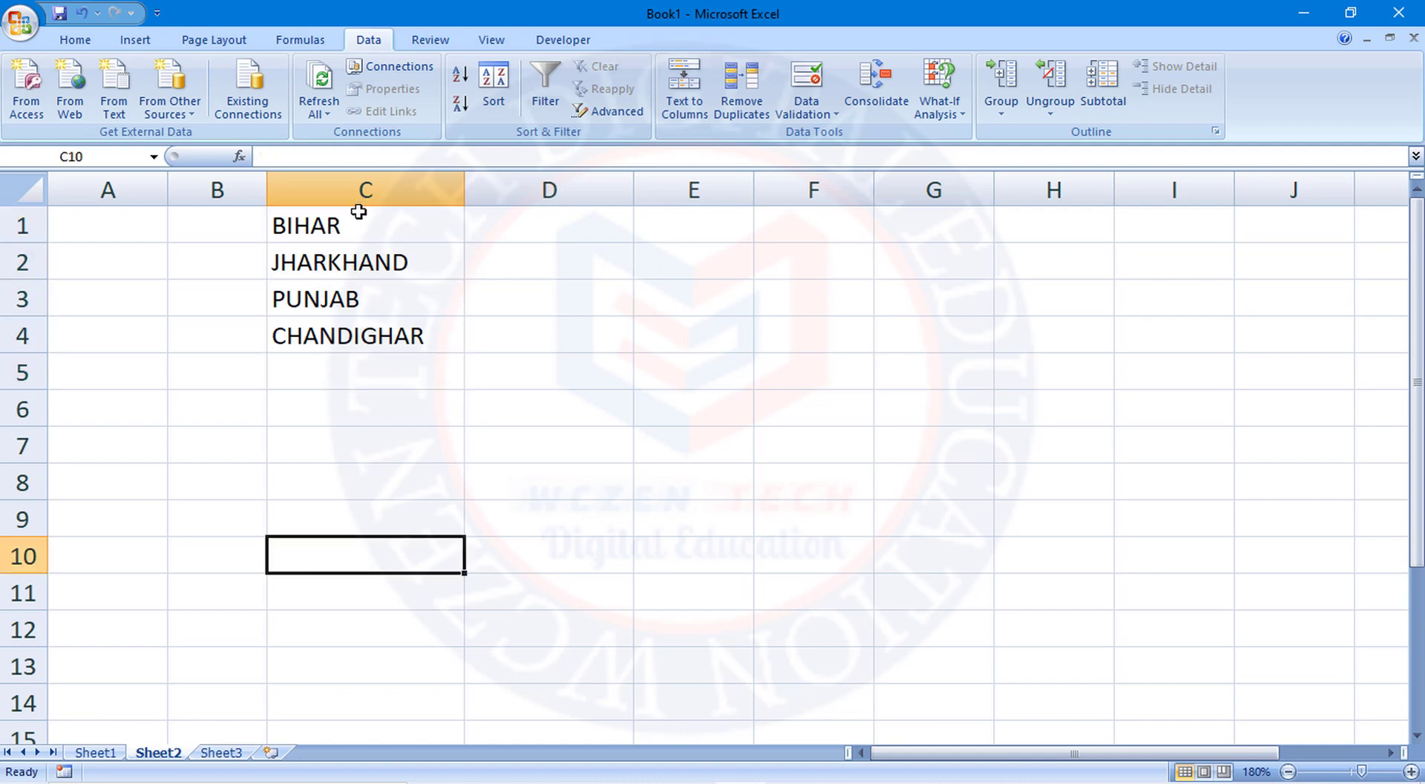
drag(359, 211, 366, 742)
click(586, 462)
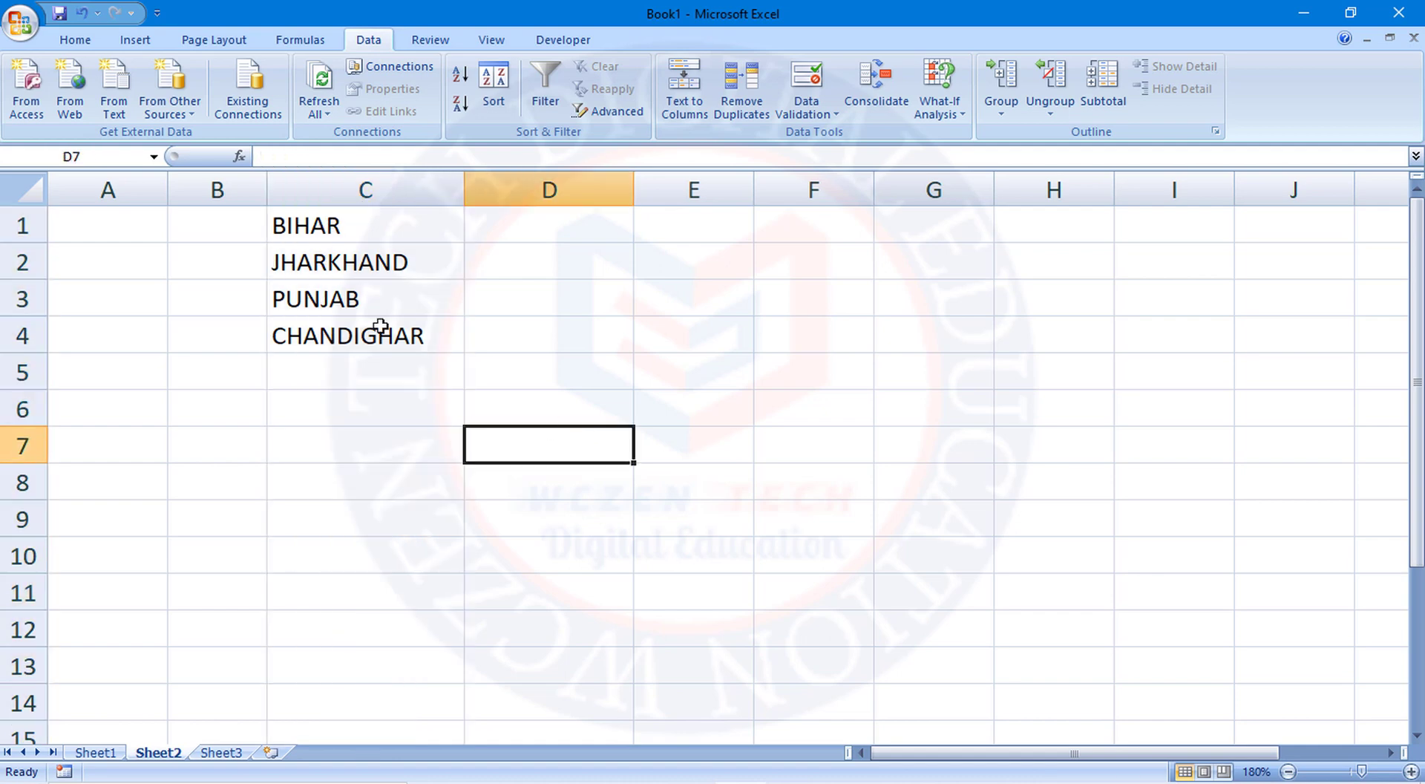
drag(340, 224, 340, 341)
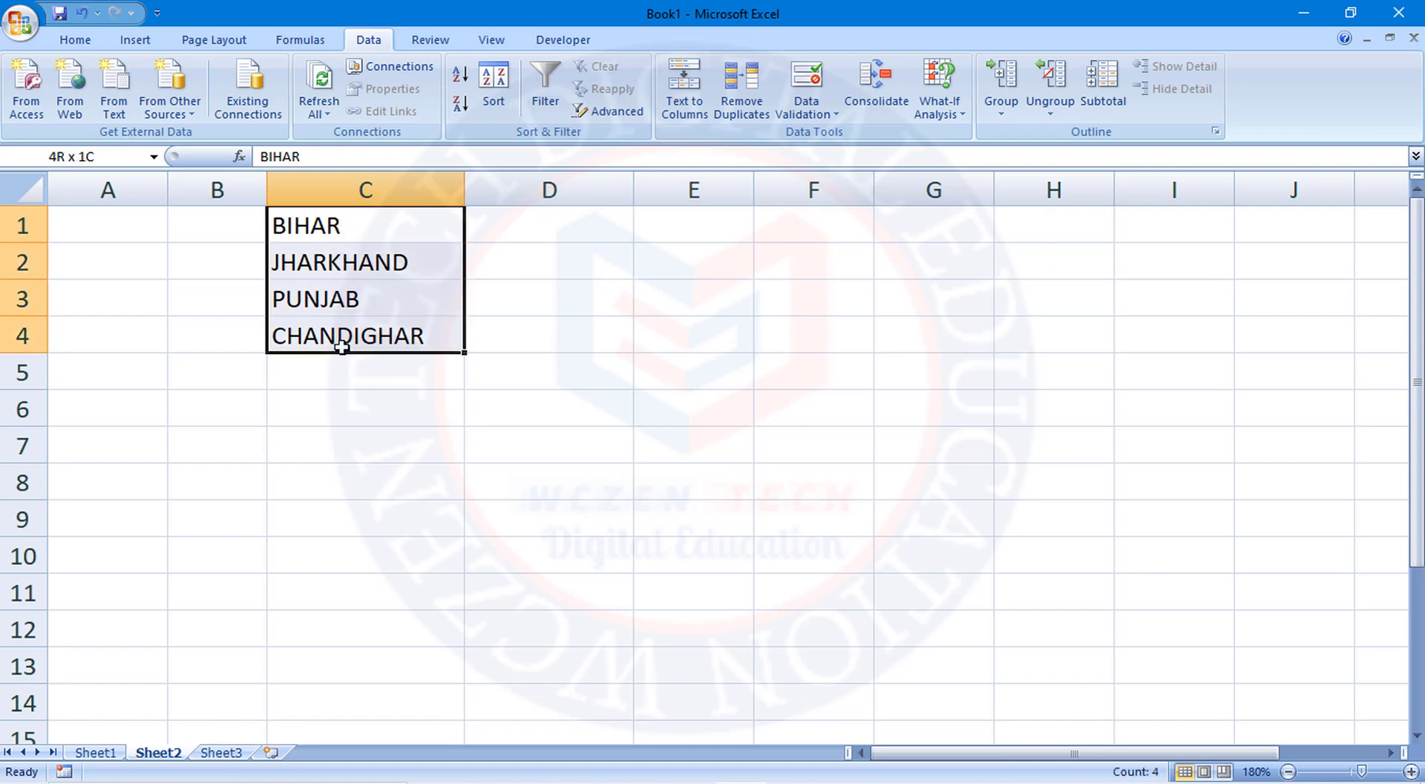
Select the whole of column C holding the state names.
click(314, 499)
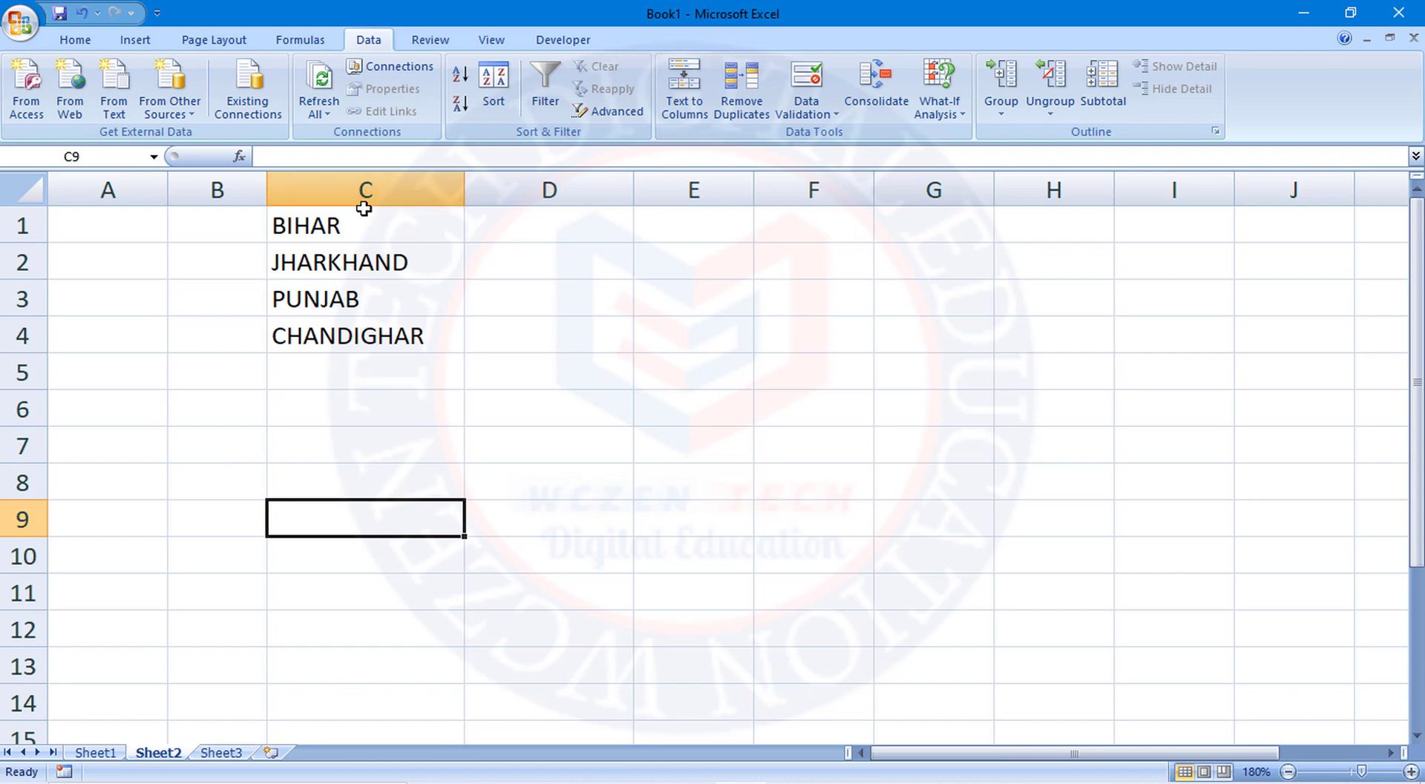
click(366, 190)
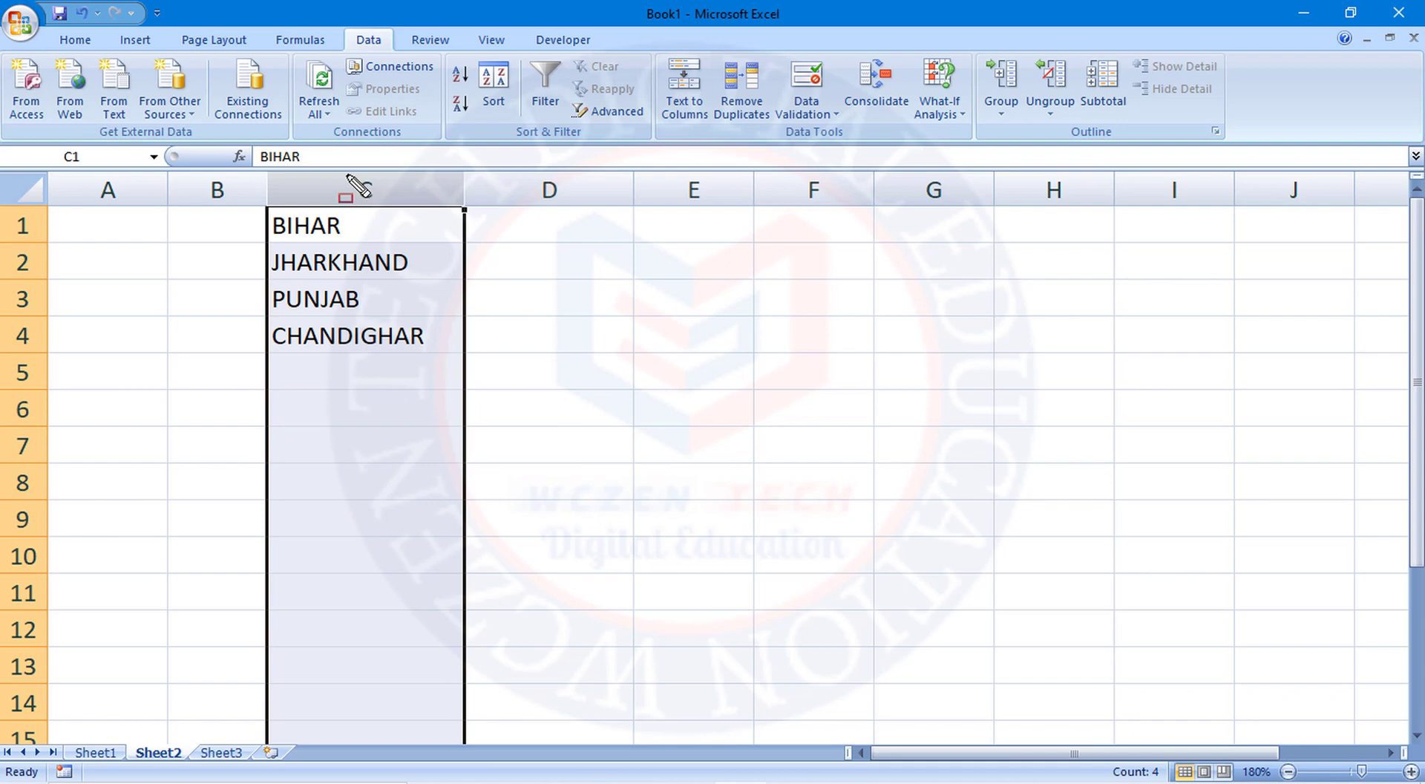
drag(348, 182, 348, 184)
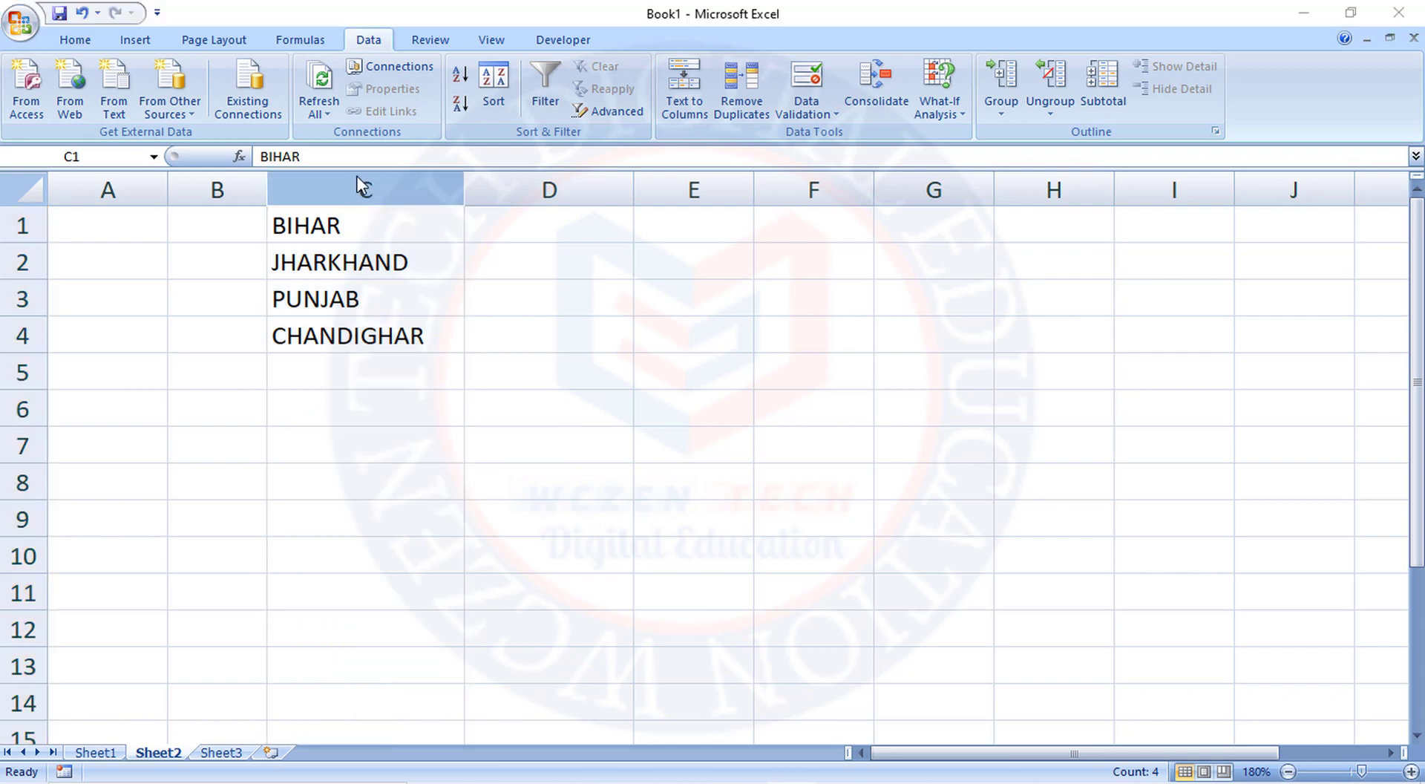
click(358, 182)
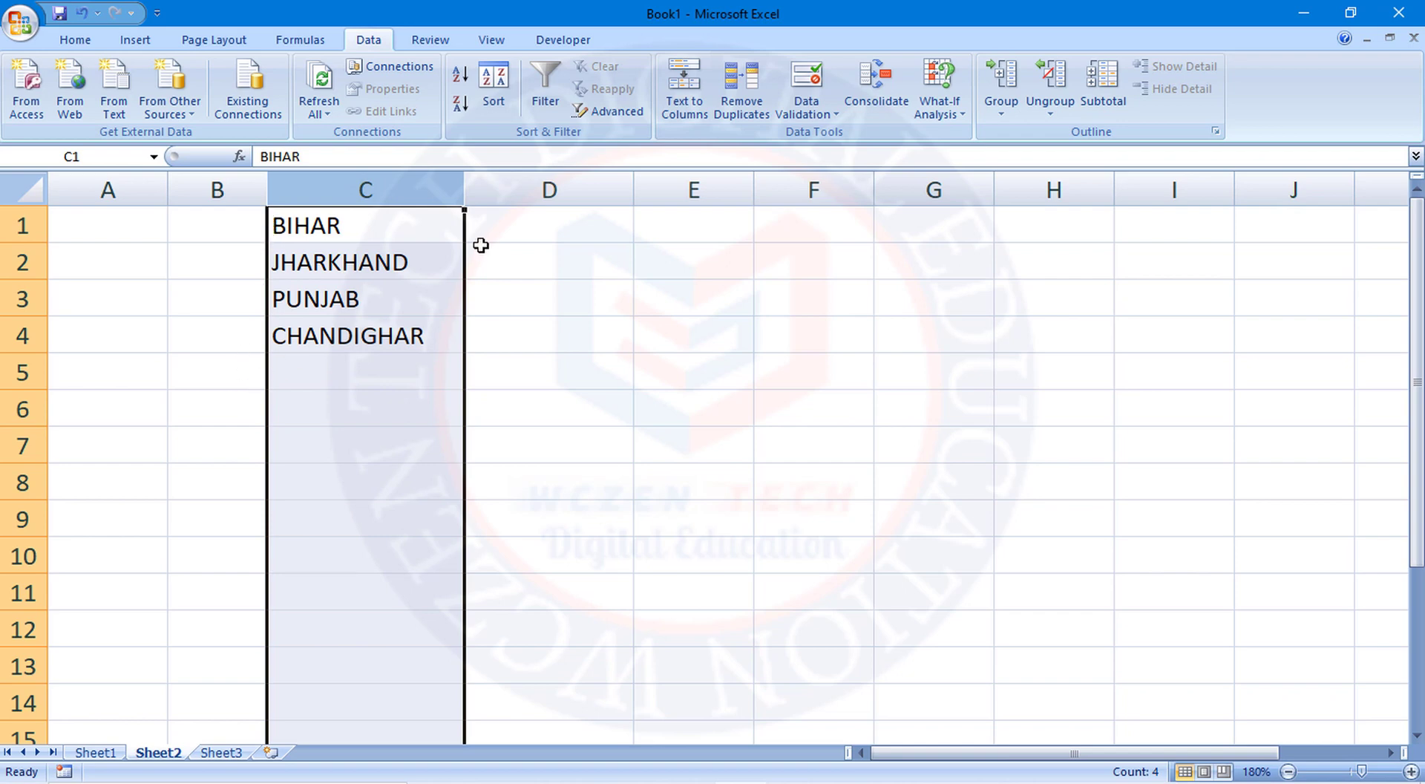
scroll(417, 573, down, 16)
scroll(405, 551, up, 16)
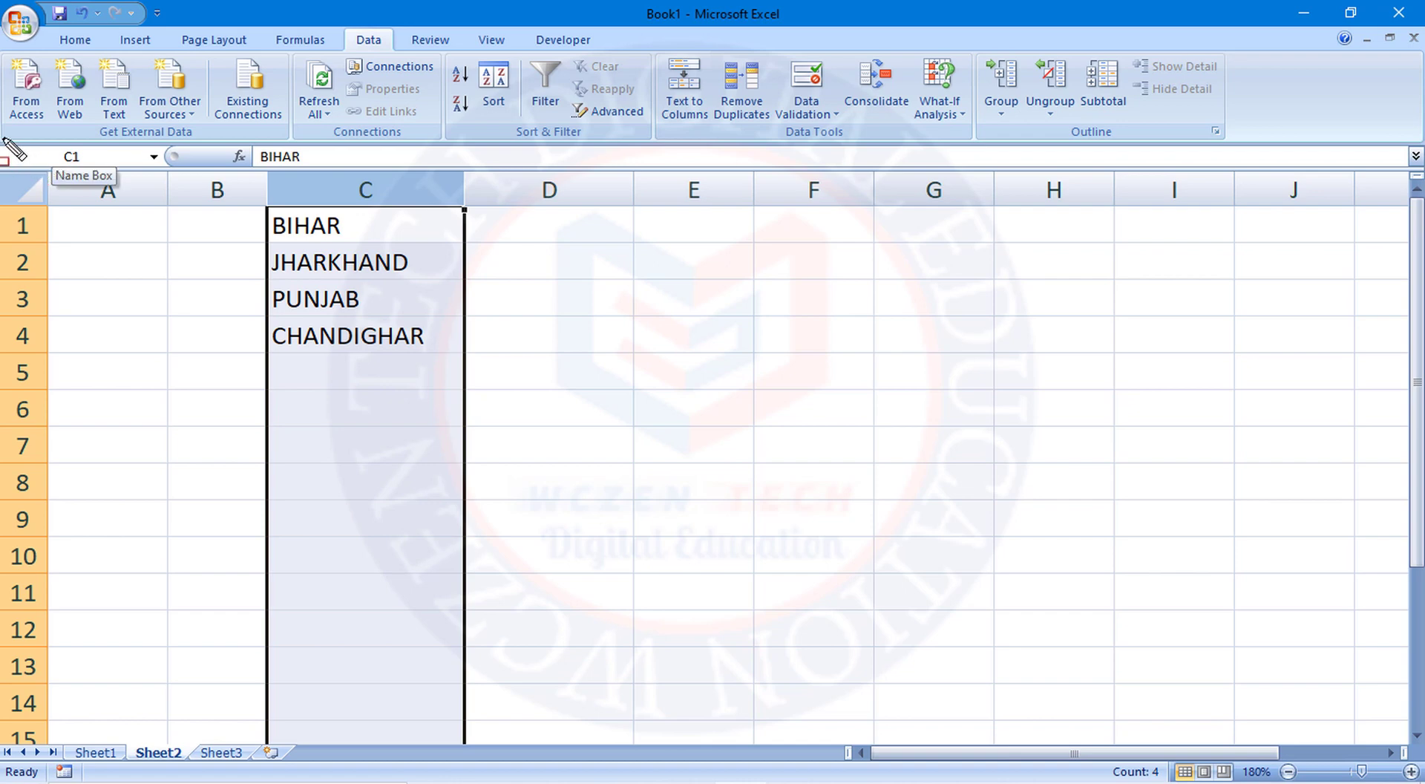
mouse_move(3, 137)
mouse_down()
mouse_move(97, 166)
mouse_move(183, 165)
mouse_up()
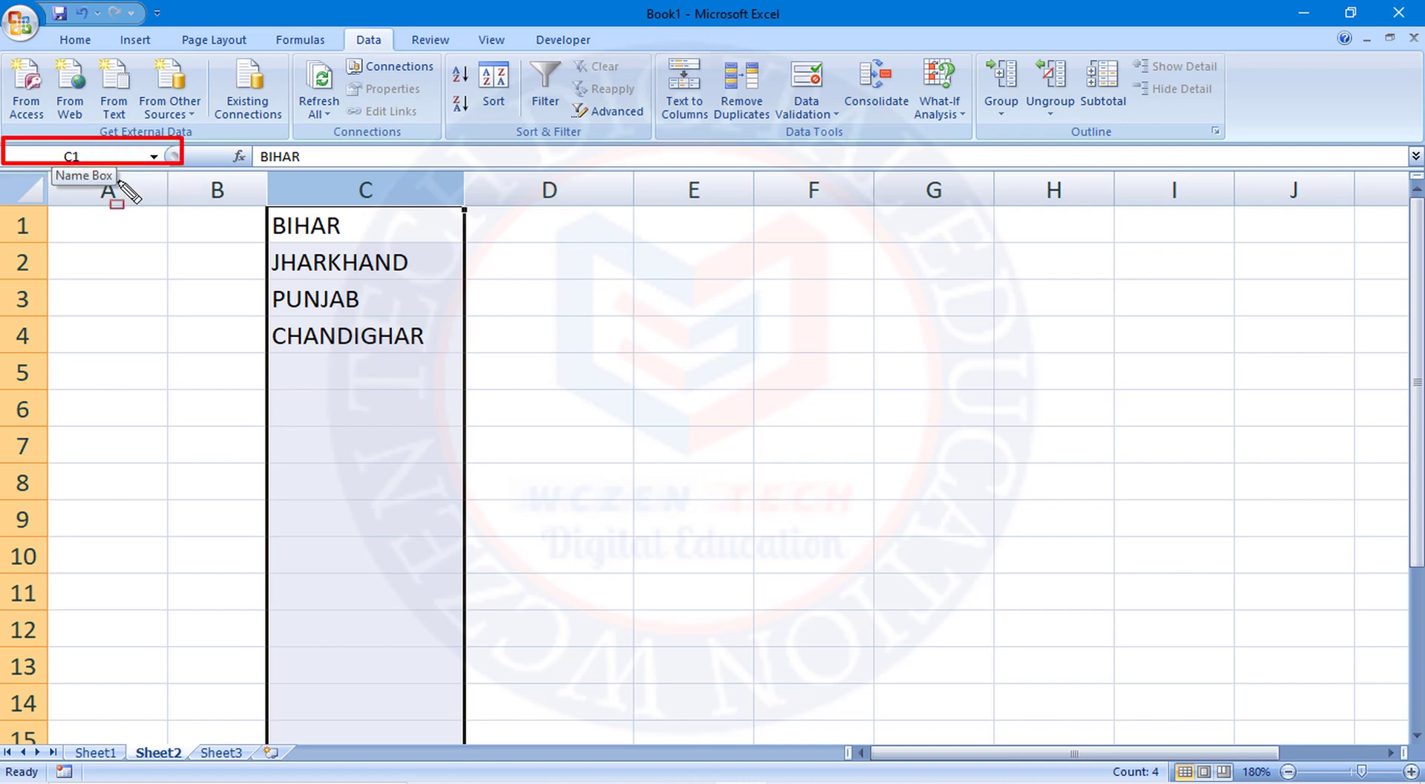
mouse_move(49, 154)
mouse_down()
mouse_move(137, 188)
mouse_move(134, 199)
mouse_up()
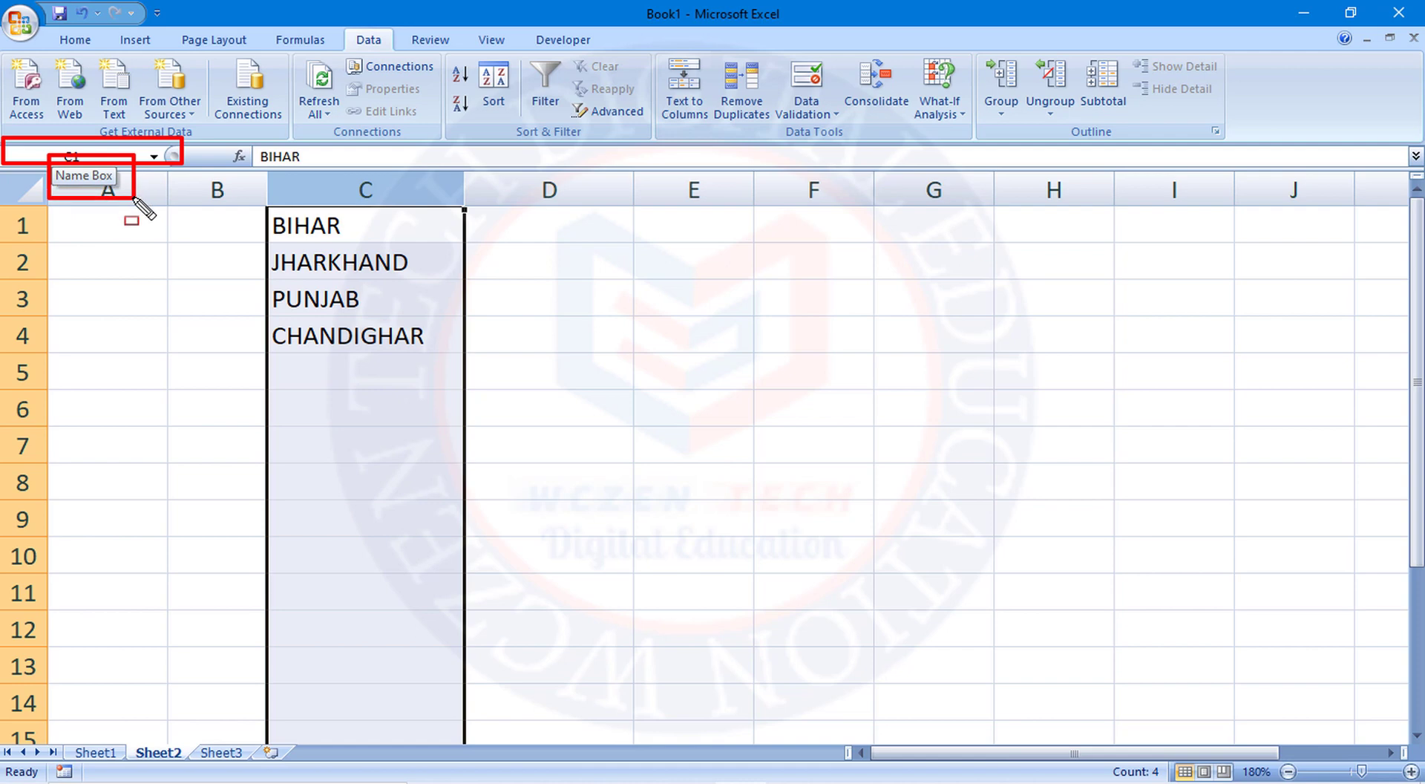
key(Escape)
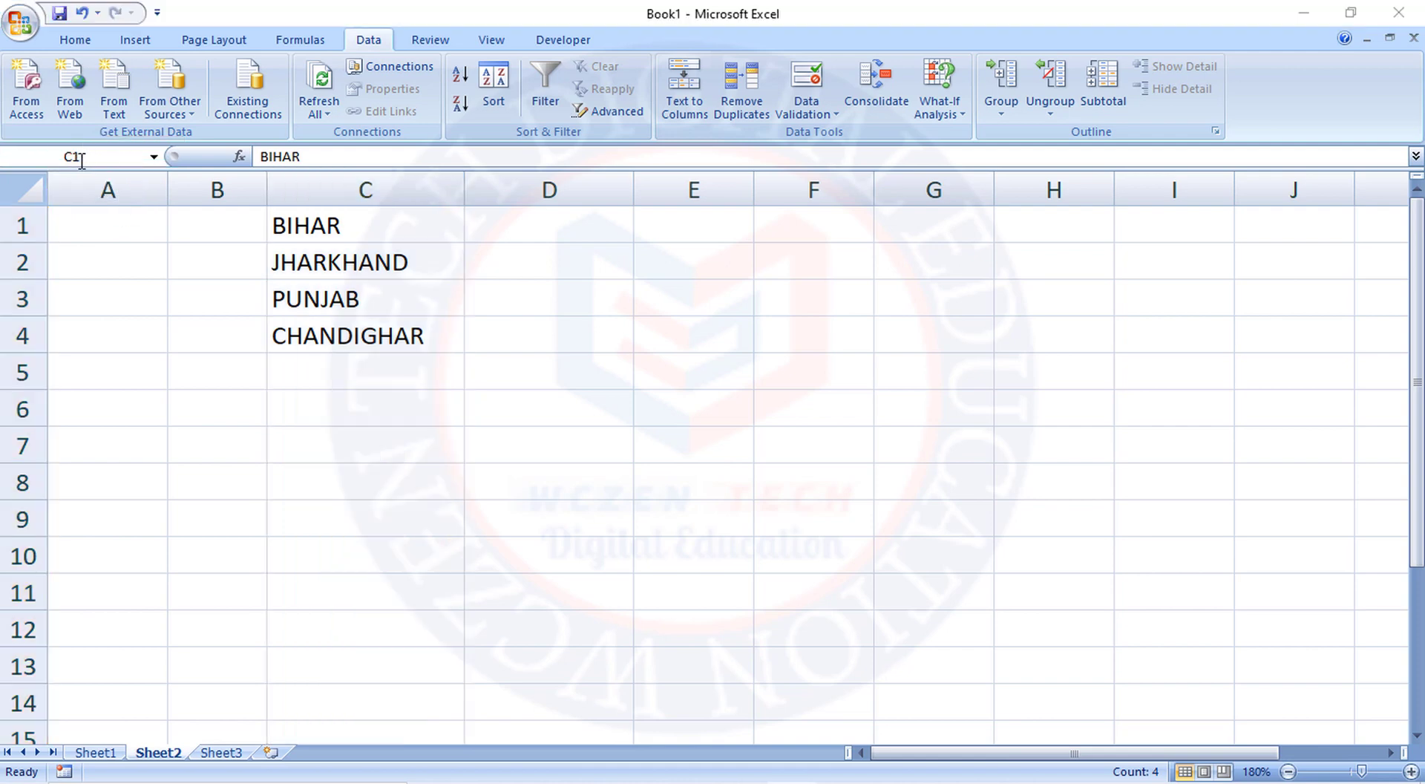
Type STATE into the Name Box to name column C.
click(83, 157)
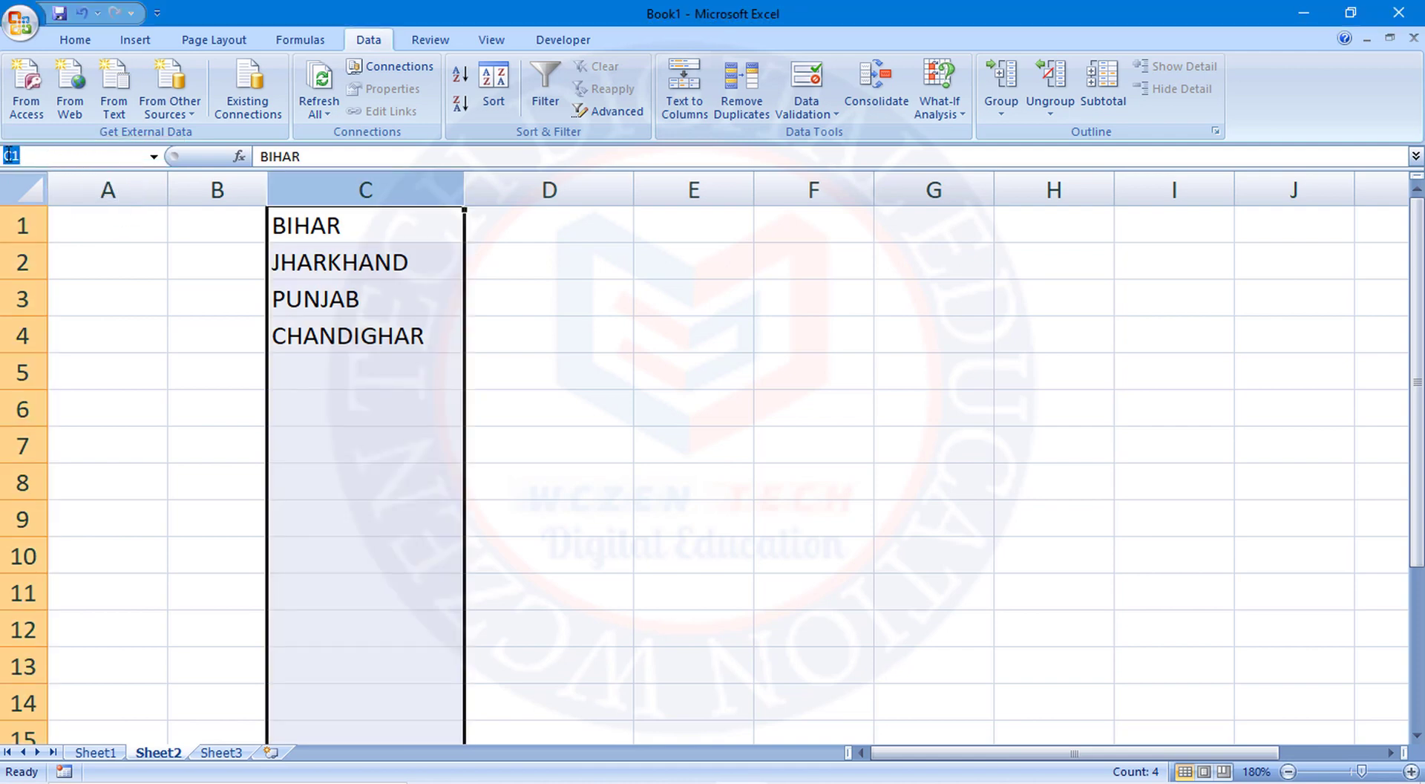
key(BackSpace)
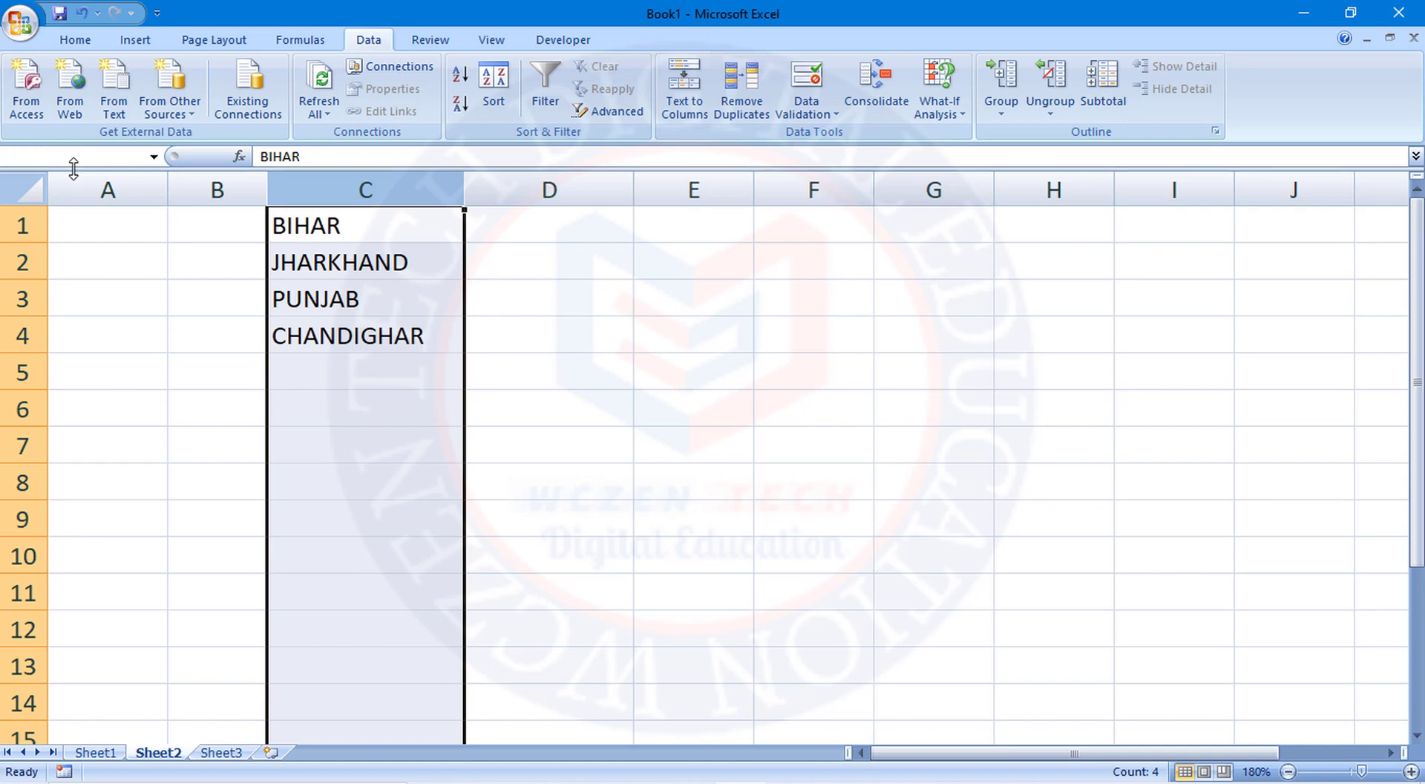
text(ST)
text(ATE)
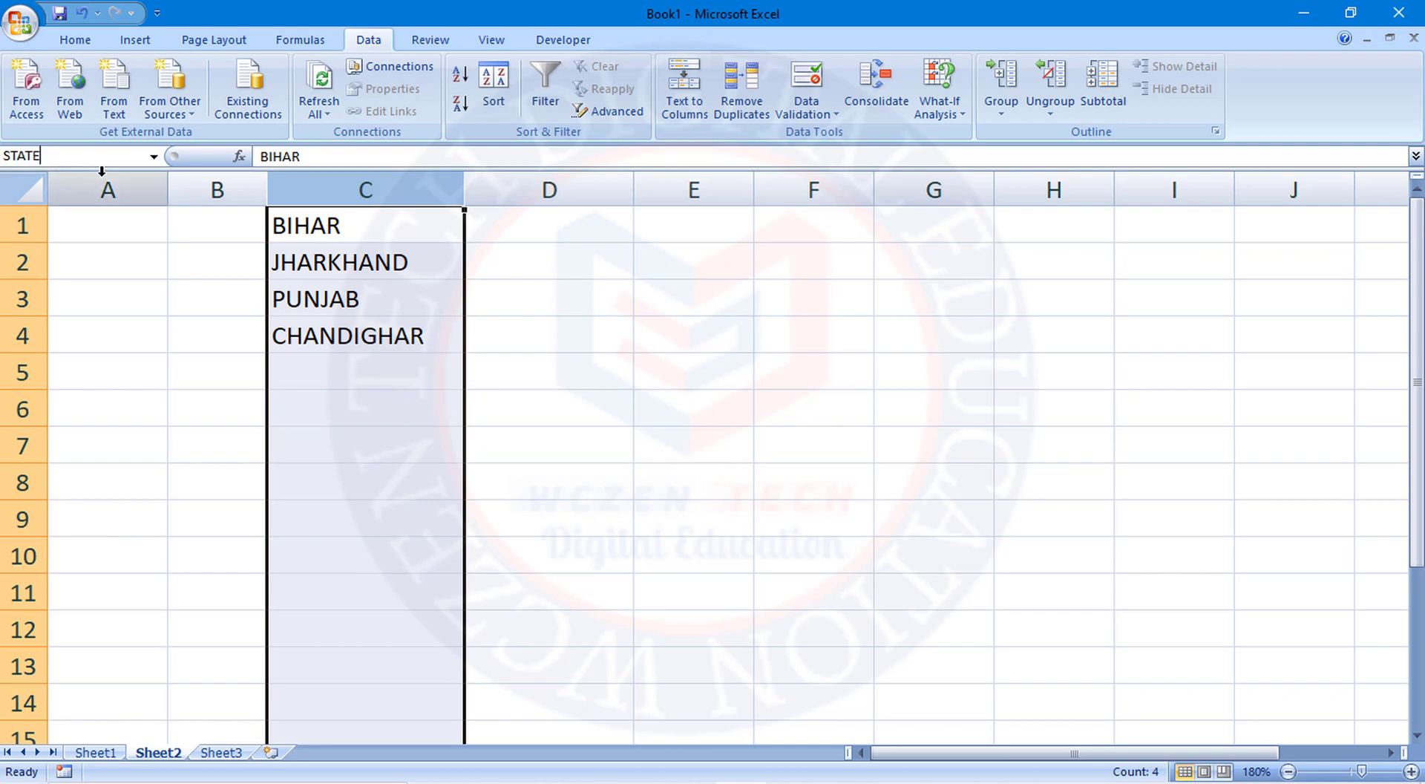
key(Return)
Confirm column C carries the name STATE, then return to Sheet1.
click(546, 367)
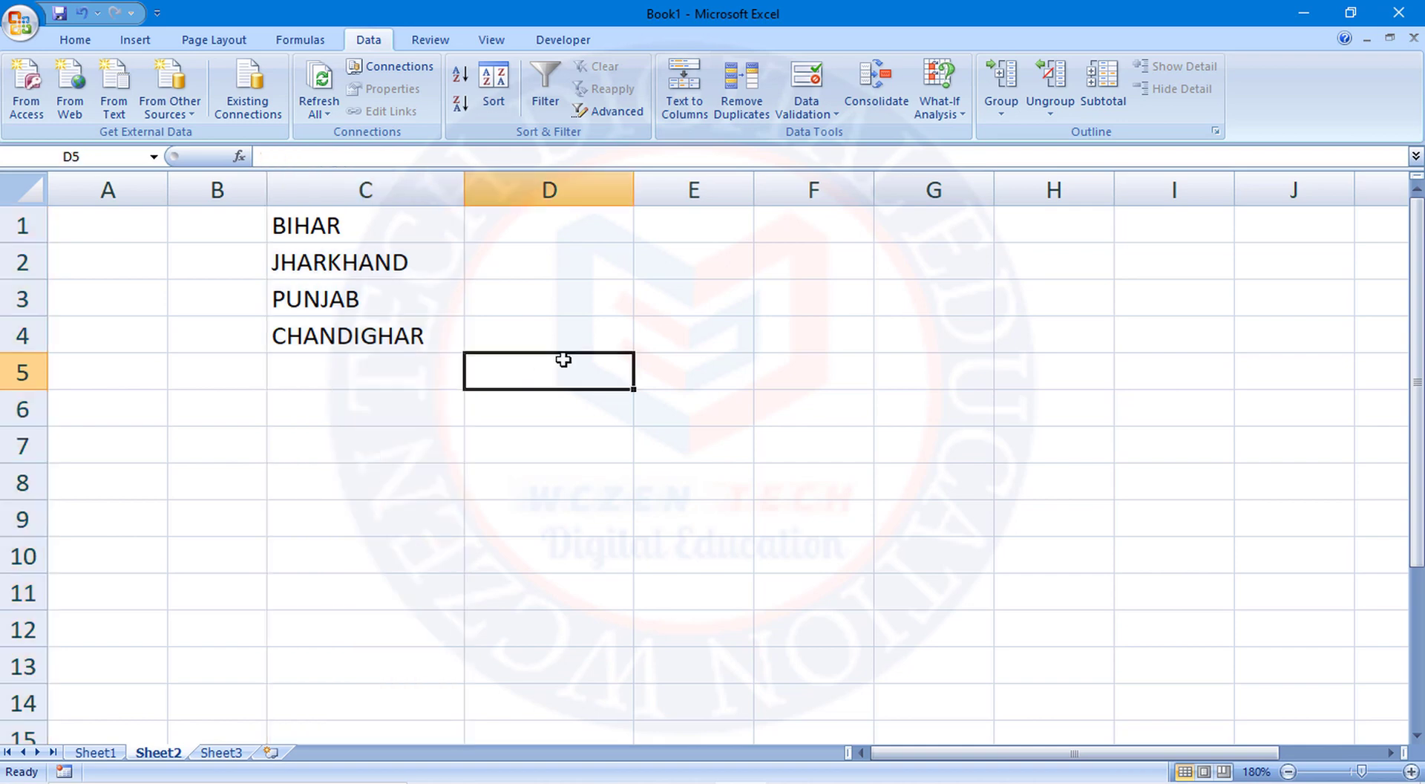
click(363, 188)
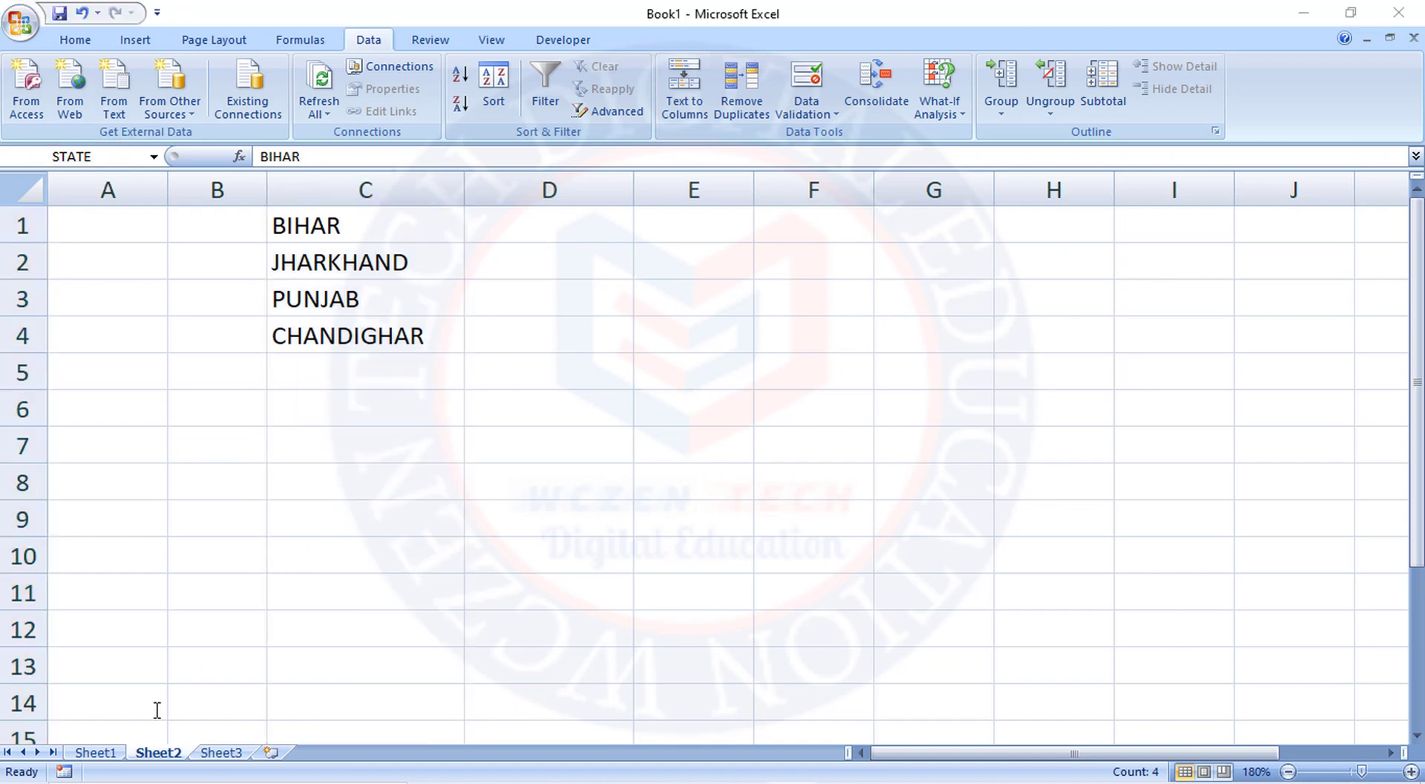
click(111, 753)
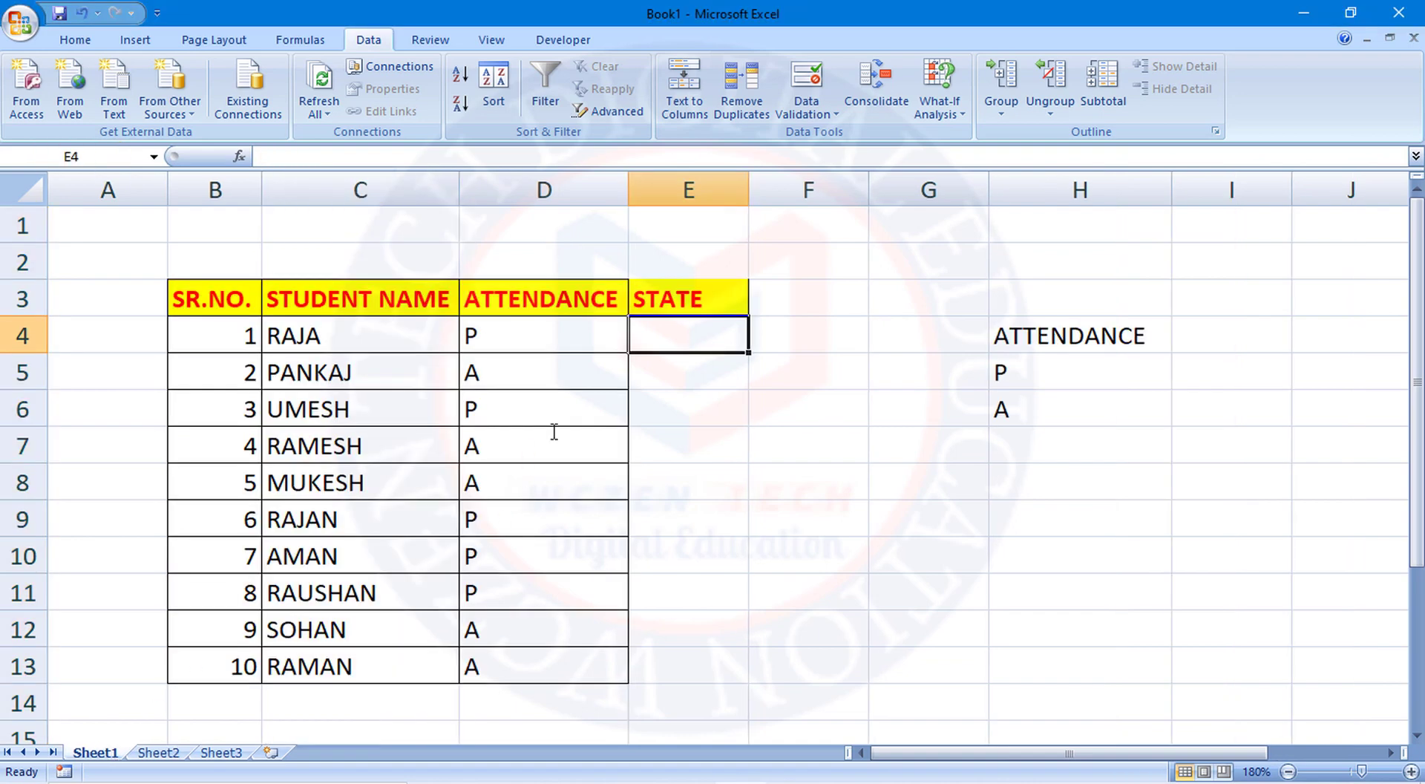
Apply All Borders to the STATE column from E3 down to row 13.
click(679, 379)
drag(673, 304, 687, 676)
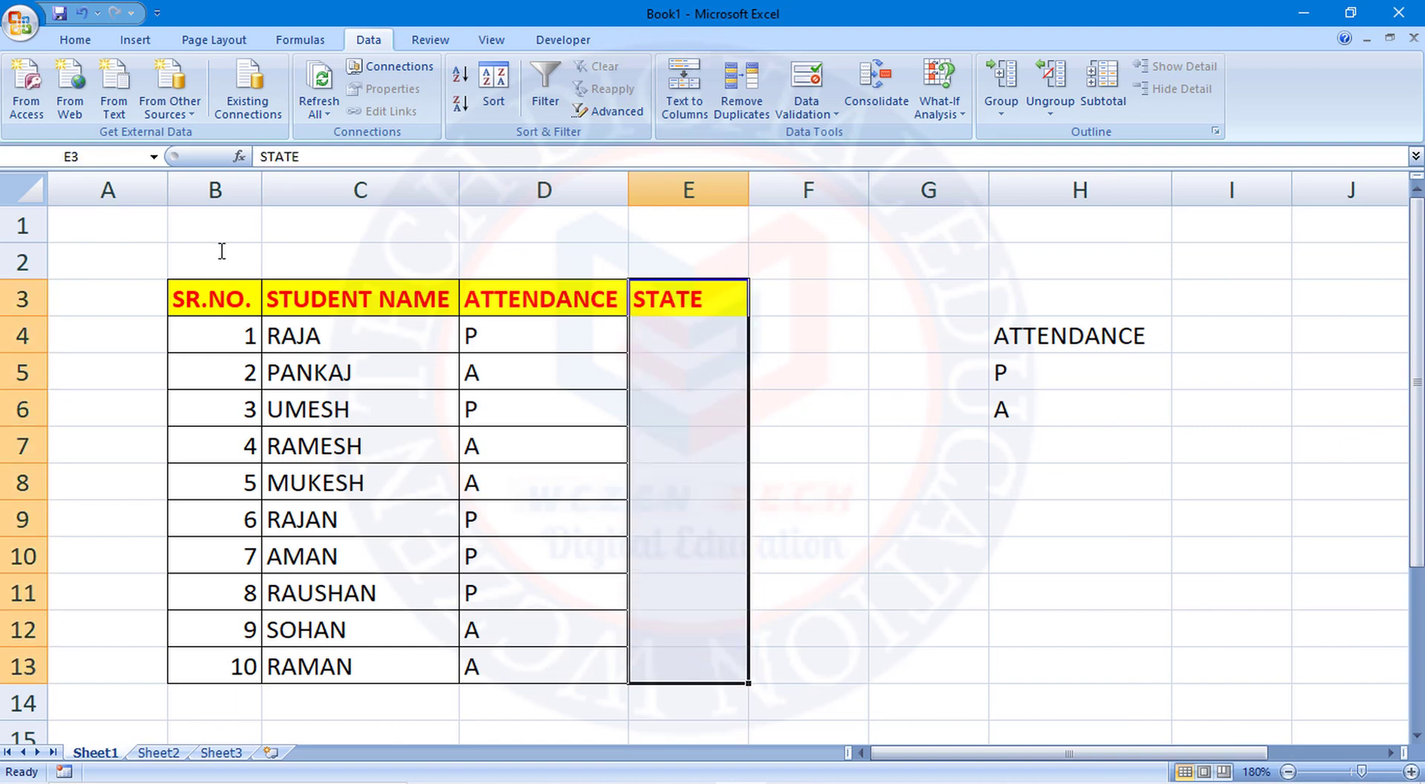
click(75, 39)
click(266, 104)
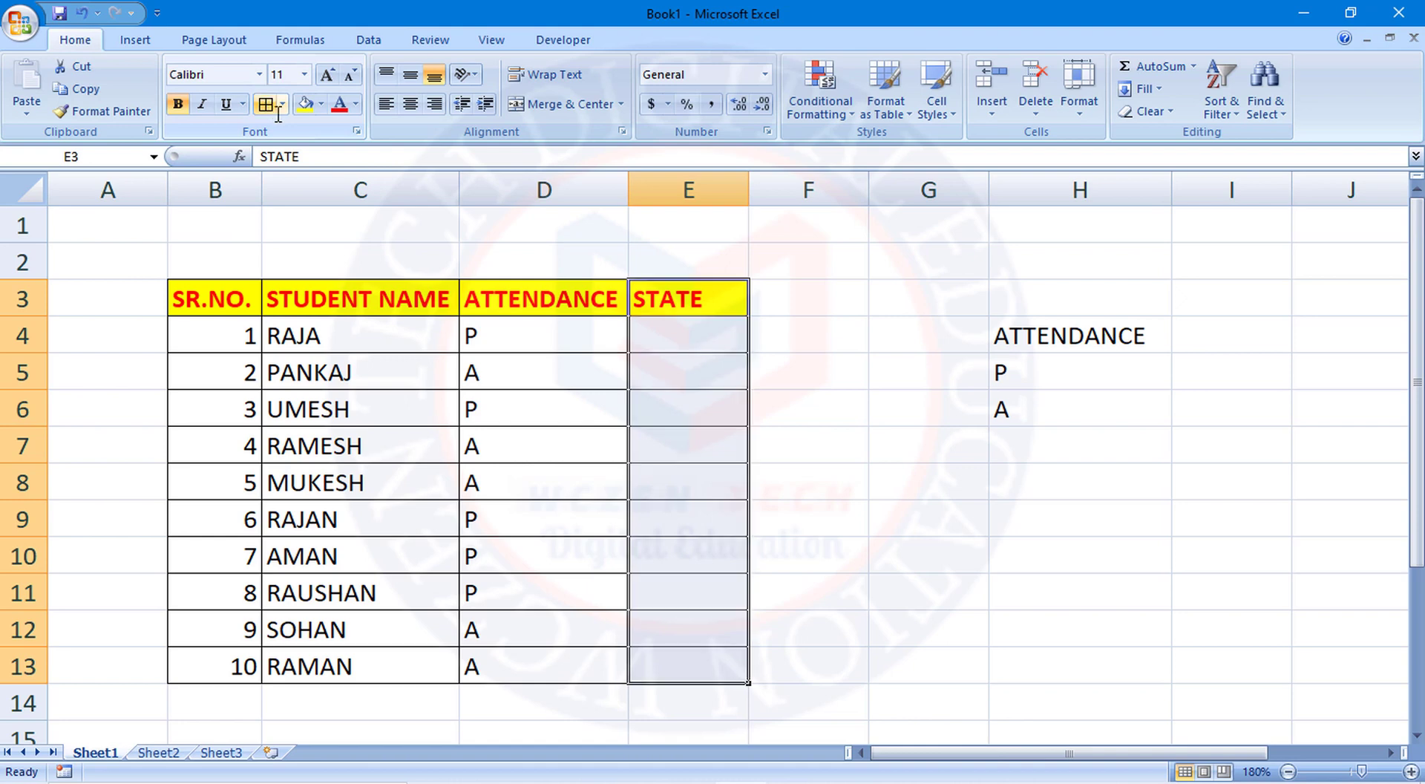
click(846, 550)
click(682, 343)
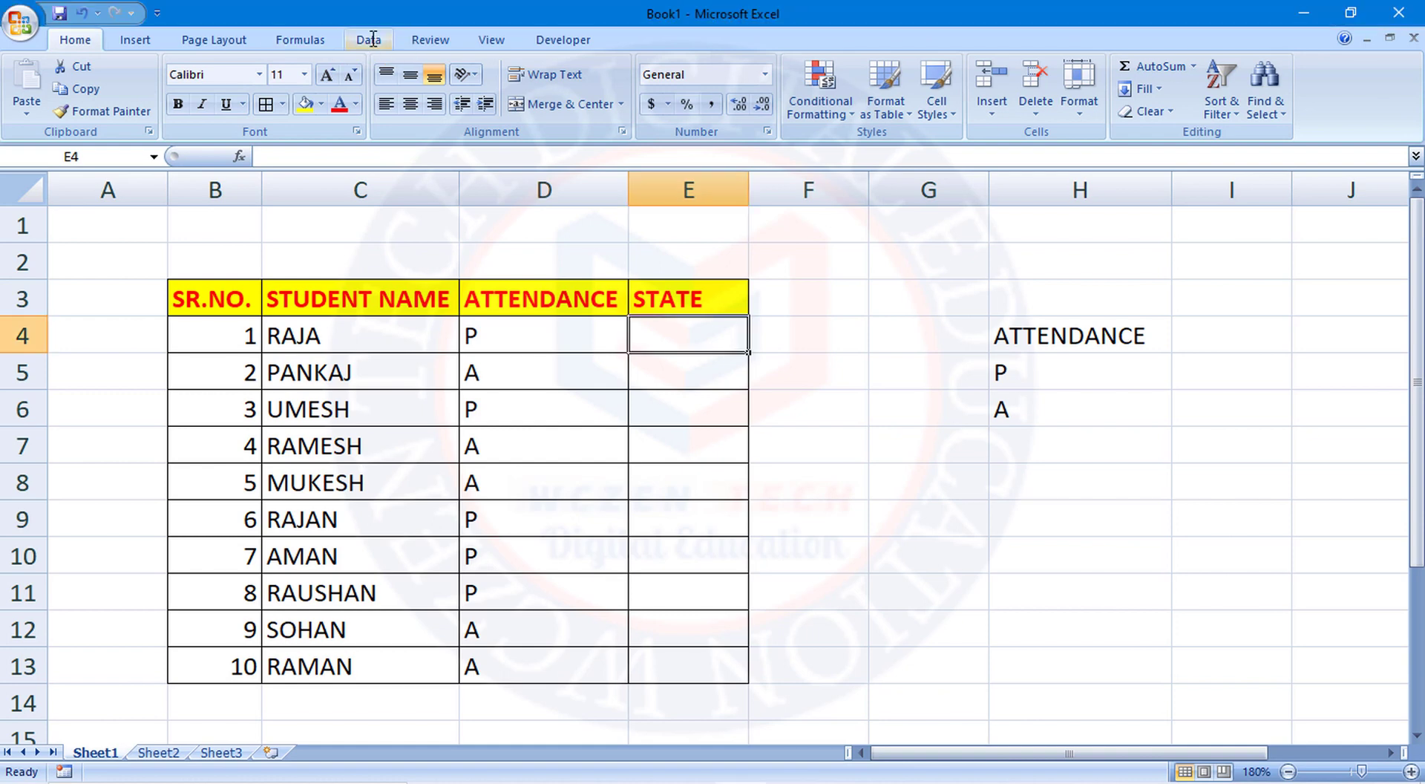
Give cell E4 a List data validation with source =STATE.
click(368, 40)
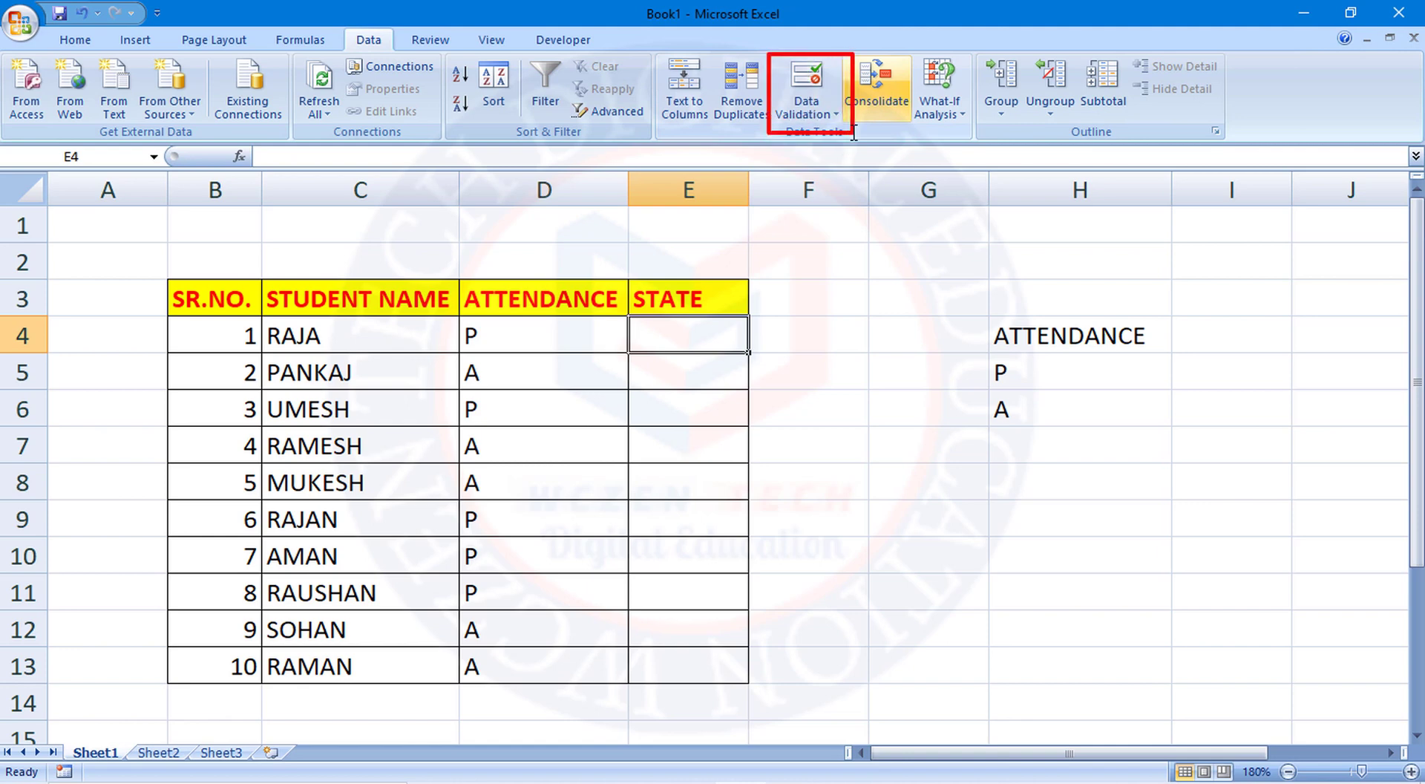
click(806, 112)
click(834, 111)
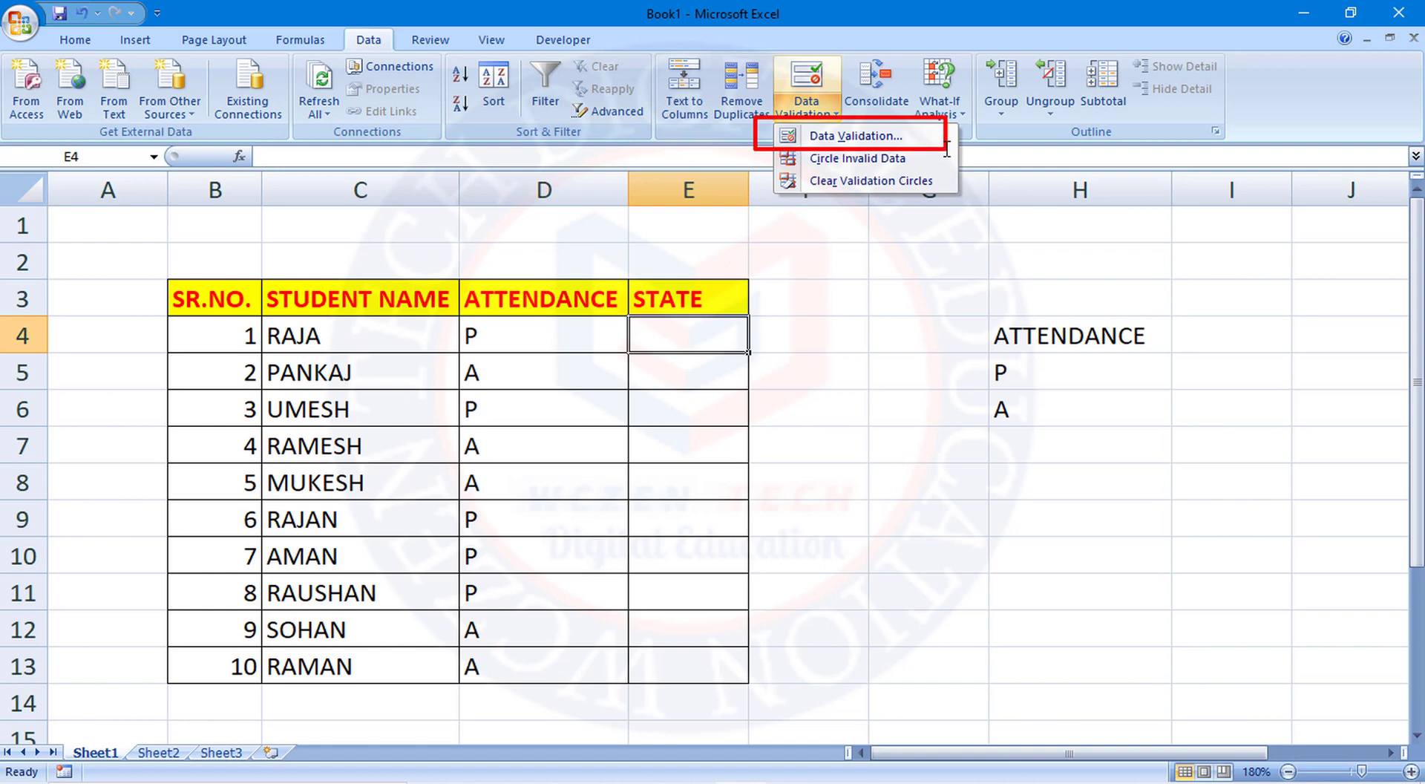
click(809, 110)
click(854, 136)
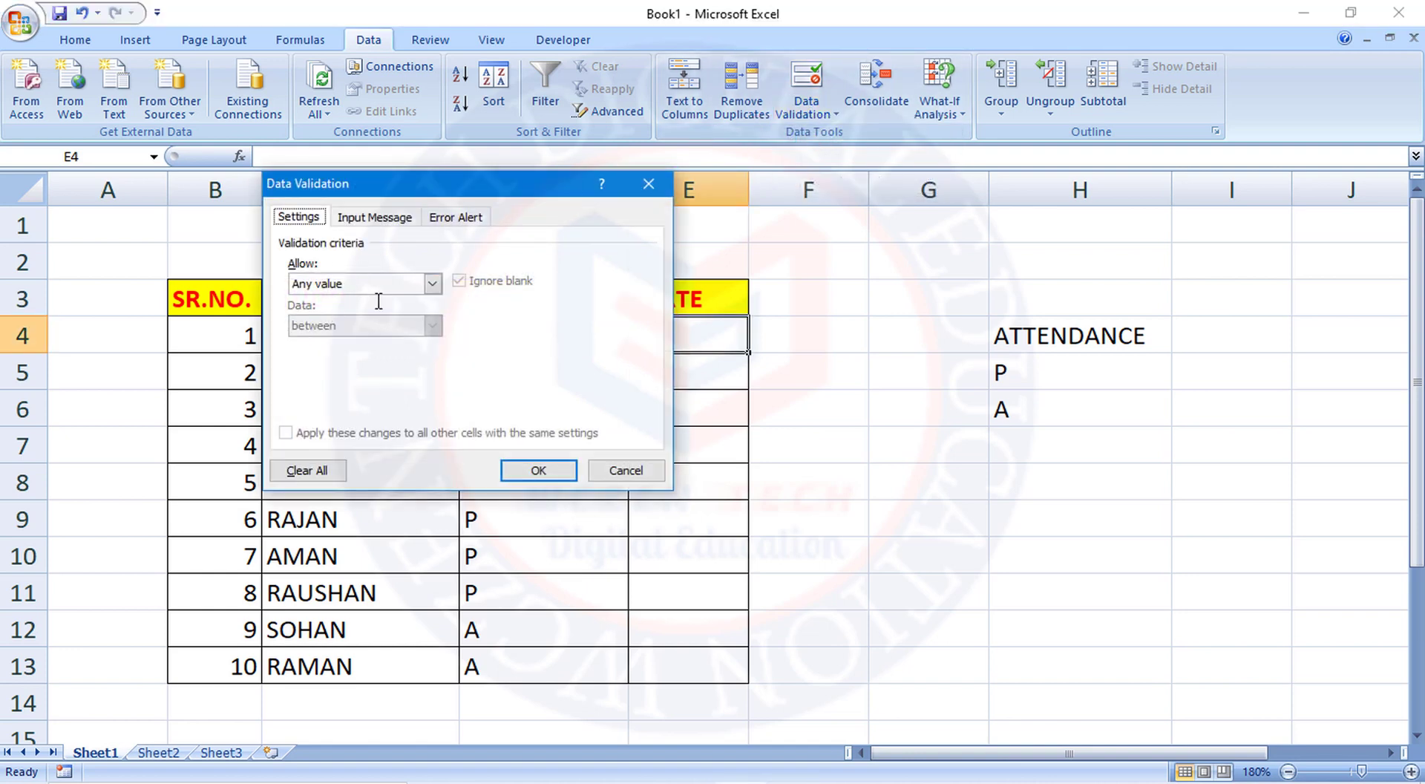
click(414, 282)
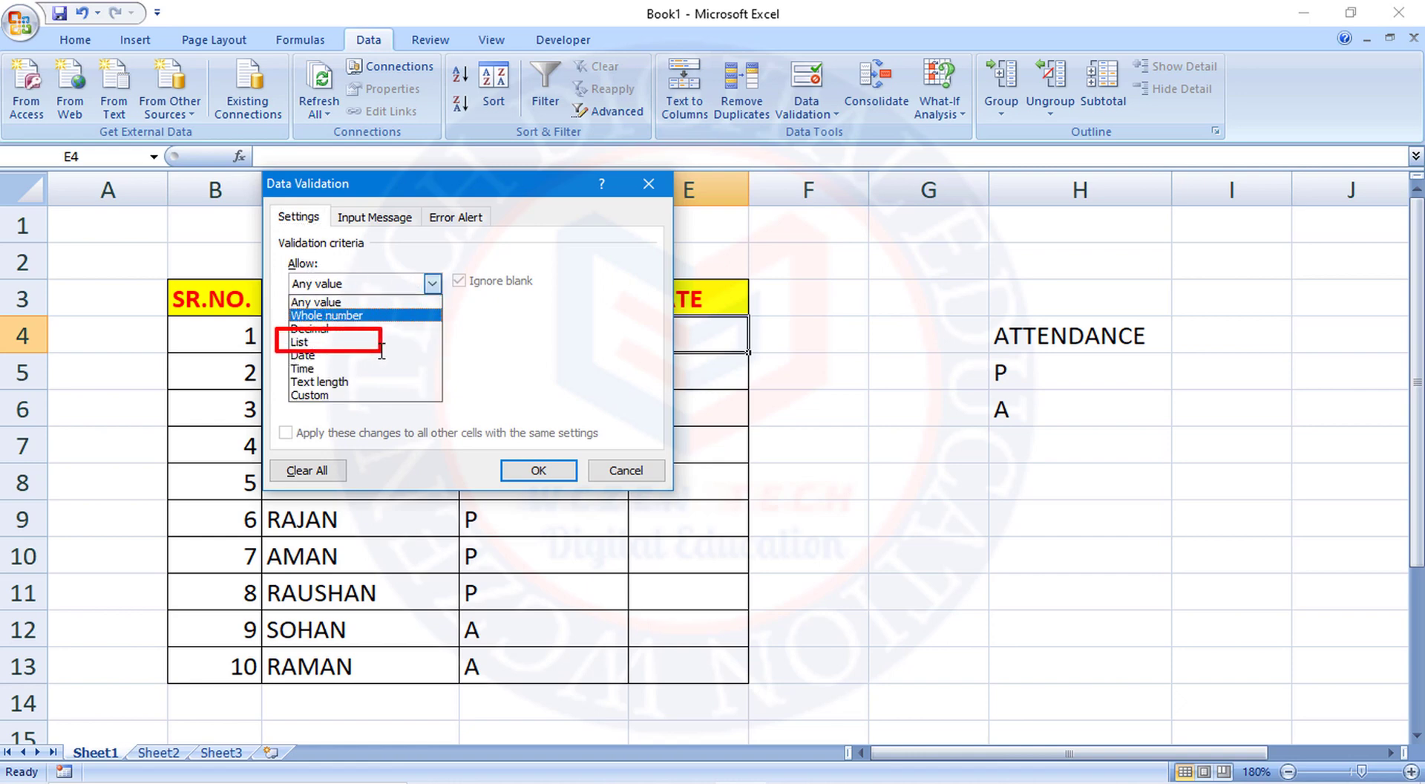
key(Return)
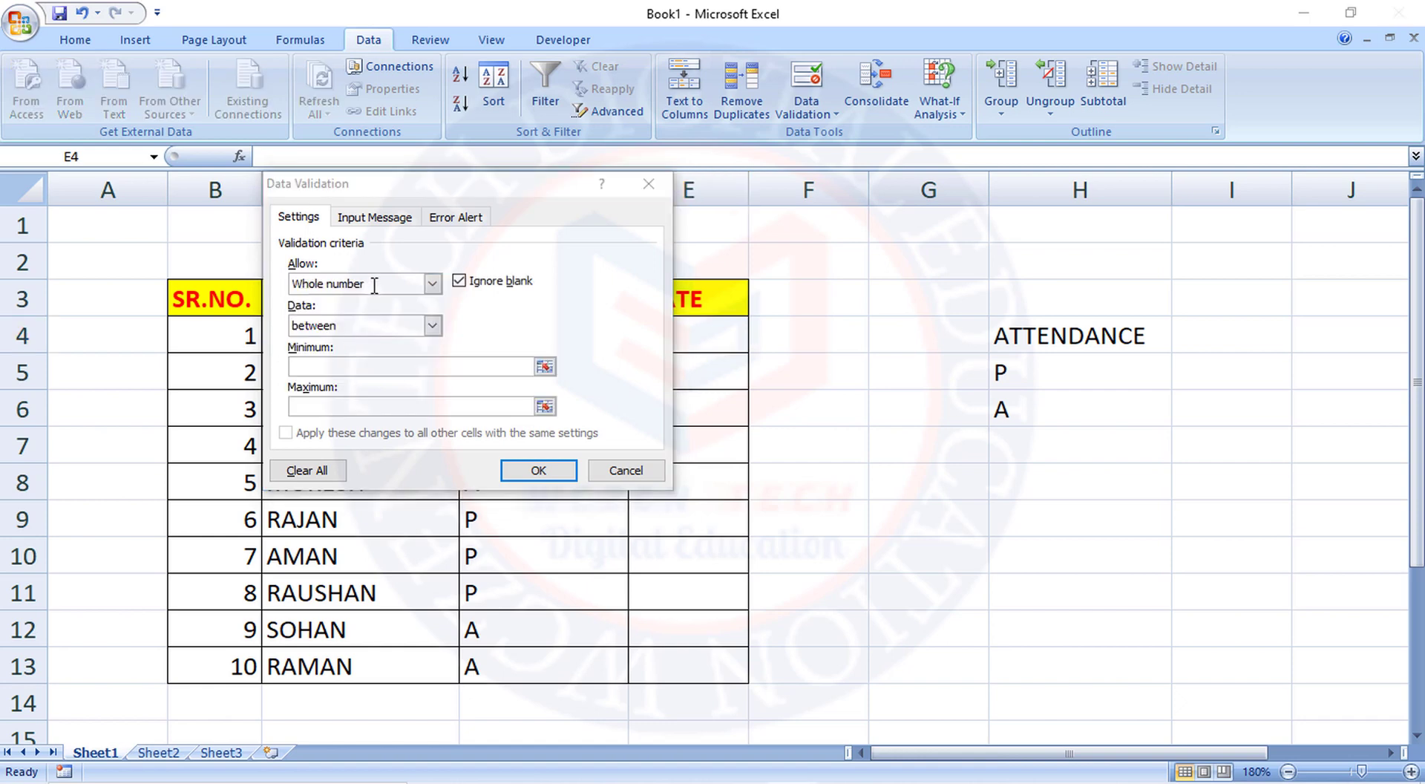
click(375, 285)
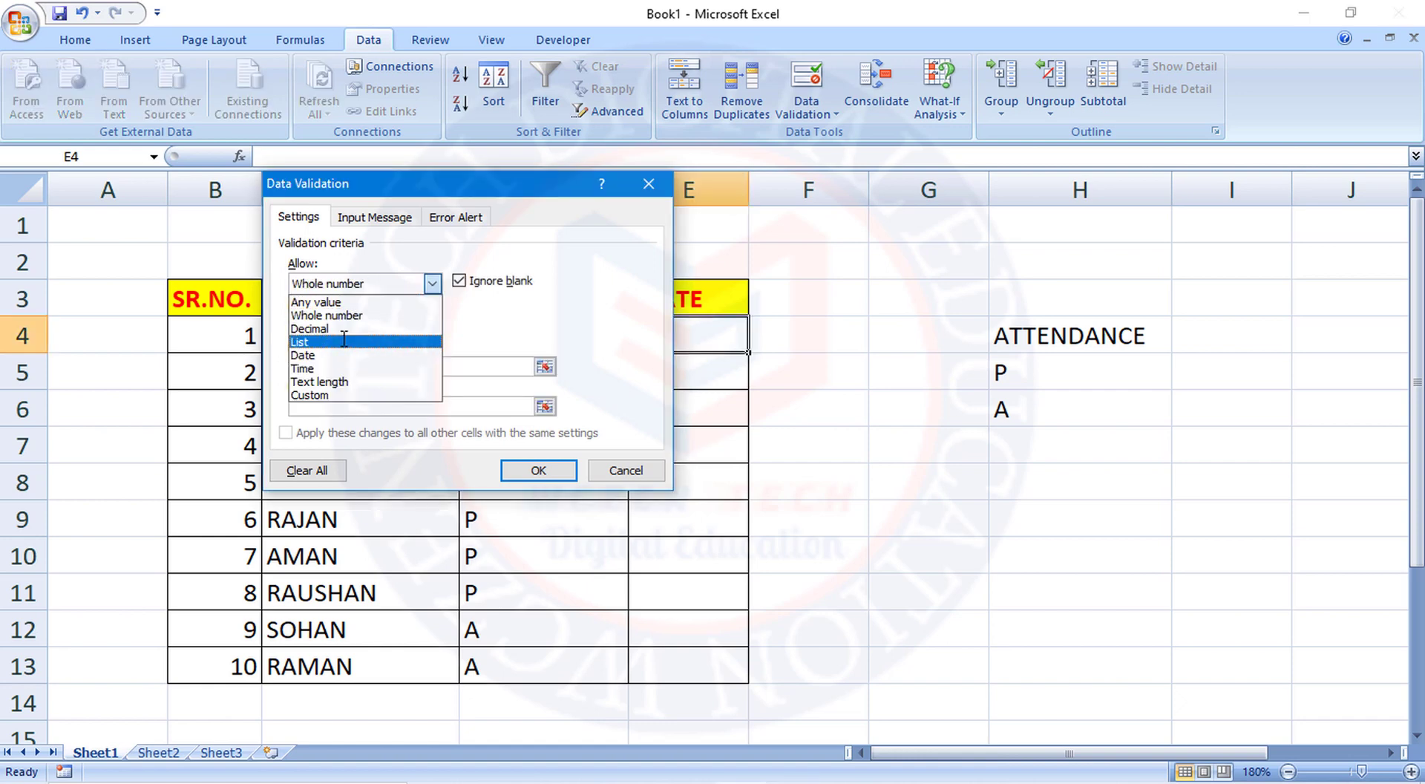
click(342, 334)
click(323, 365)
text(=STATE)
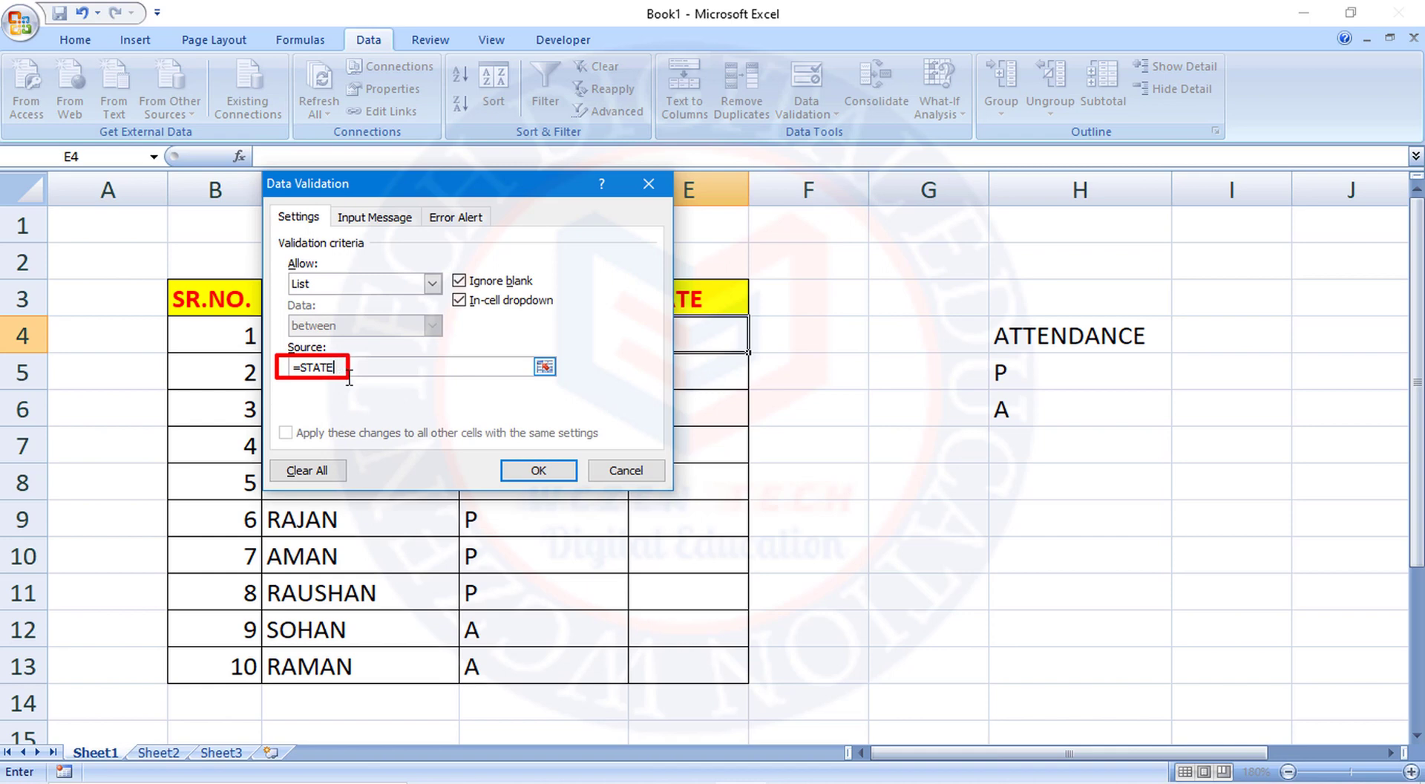
key(Return)
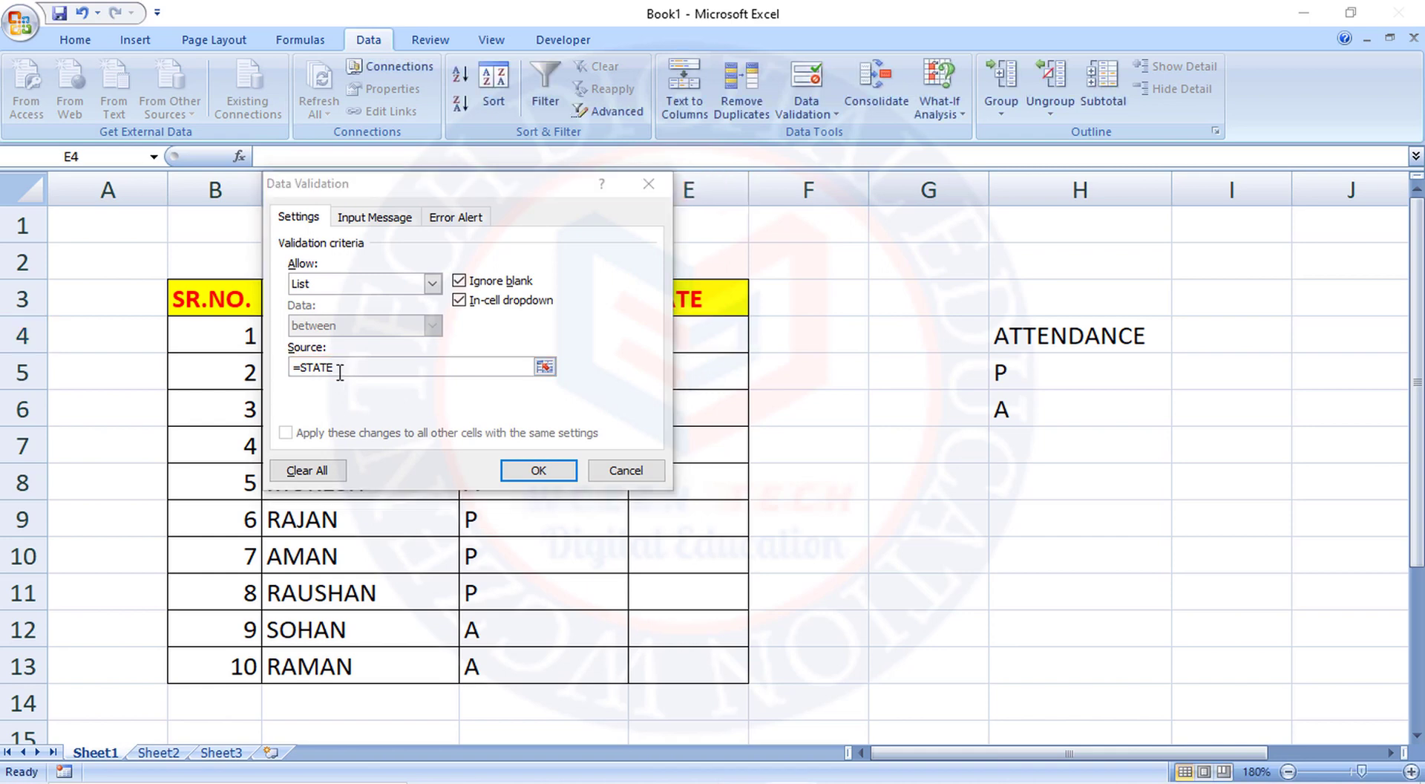
click(519, 469)
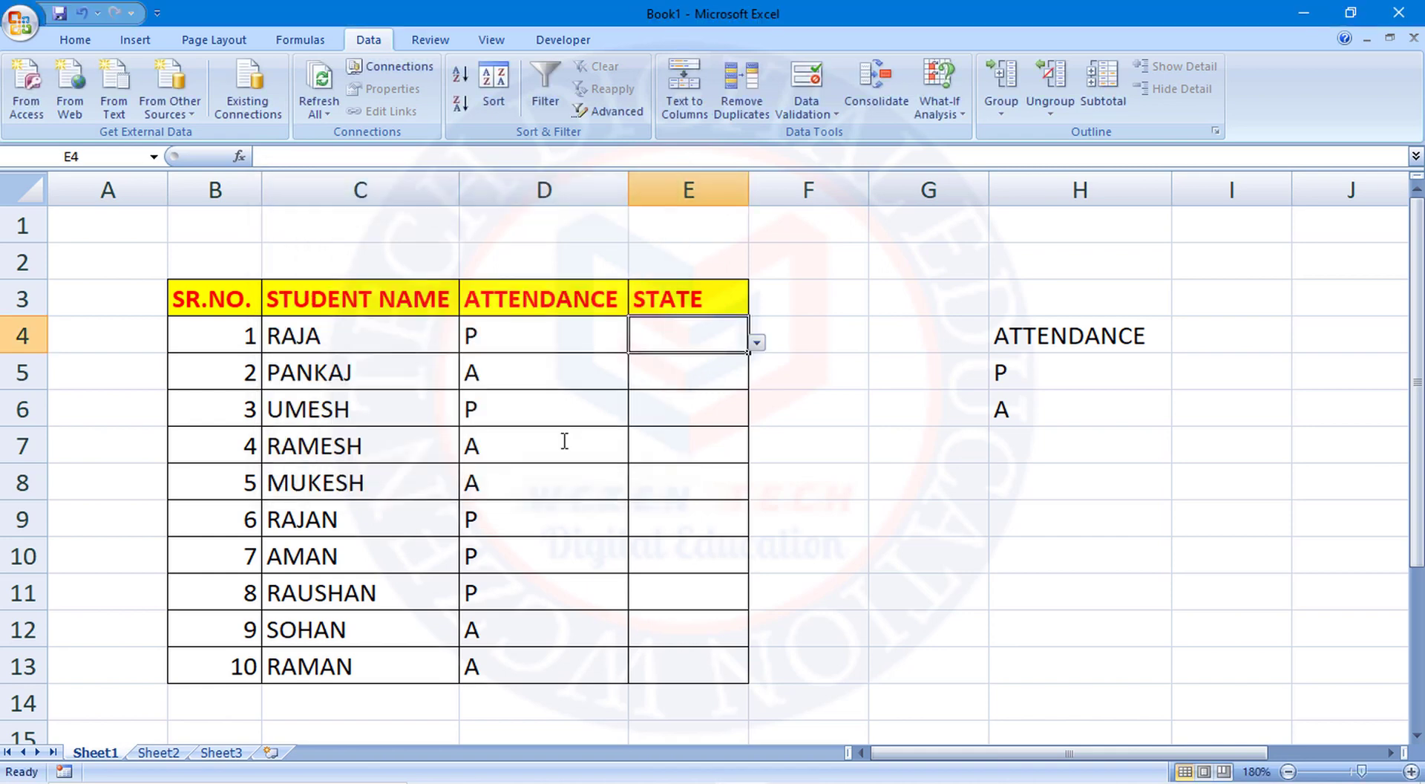
Copy E4's state dropdown down the STATE column to E4:E13.
drag(747, 354, 735, 612)
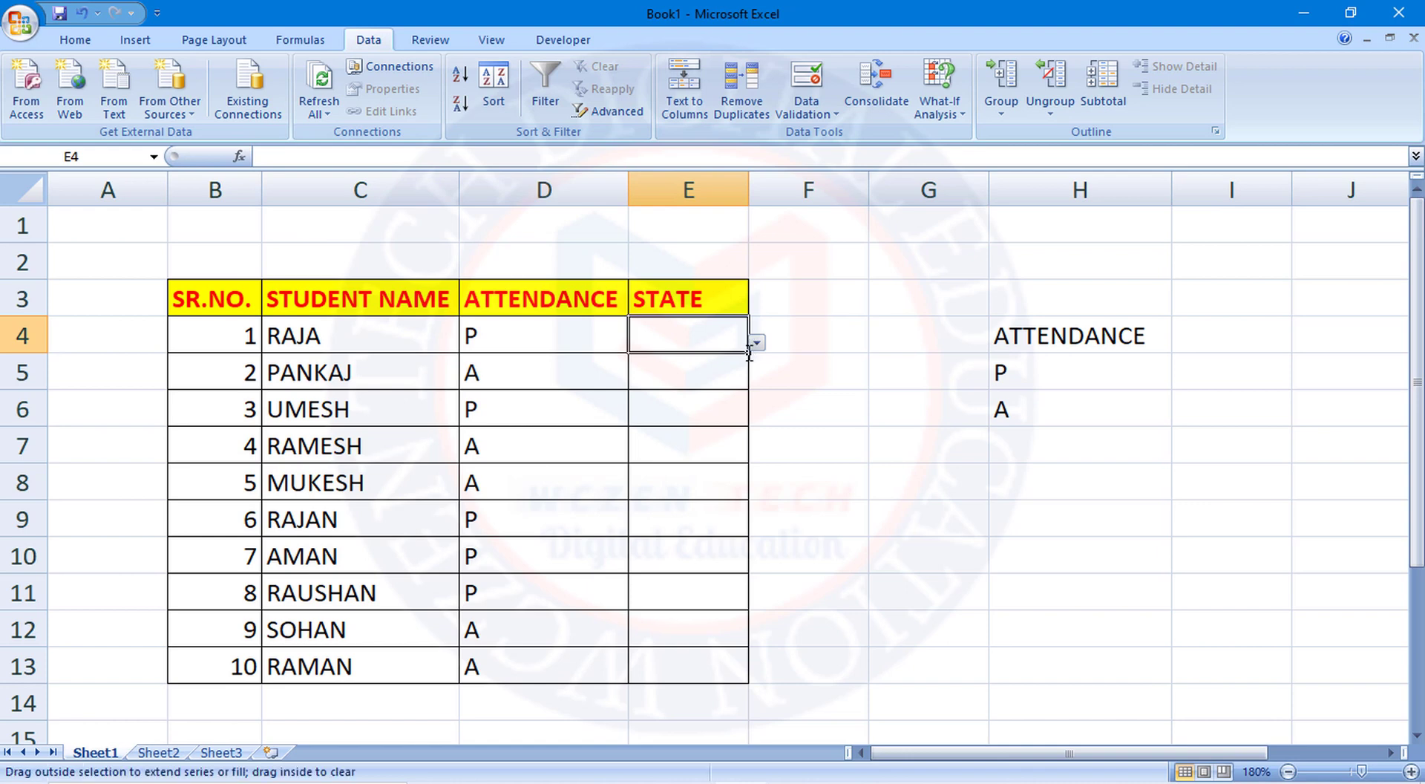
drag(740, 682, 740, 682)
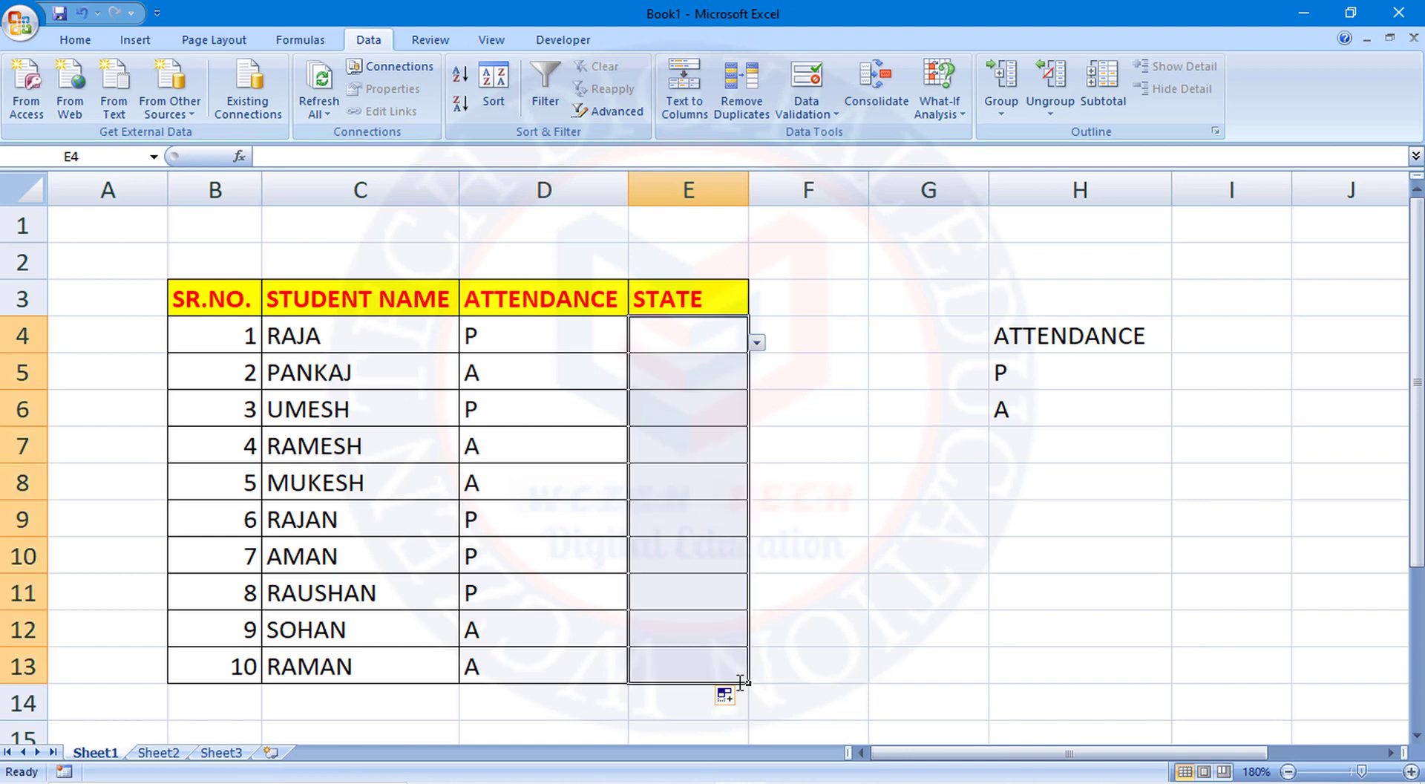
click(822, 601)
click(693, 334)
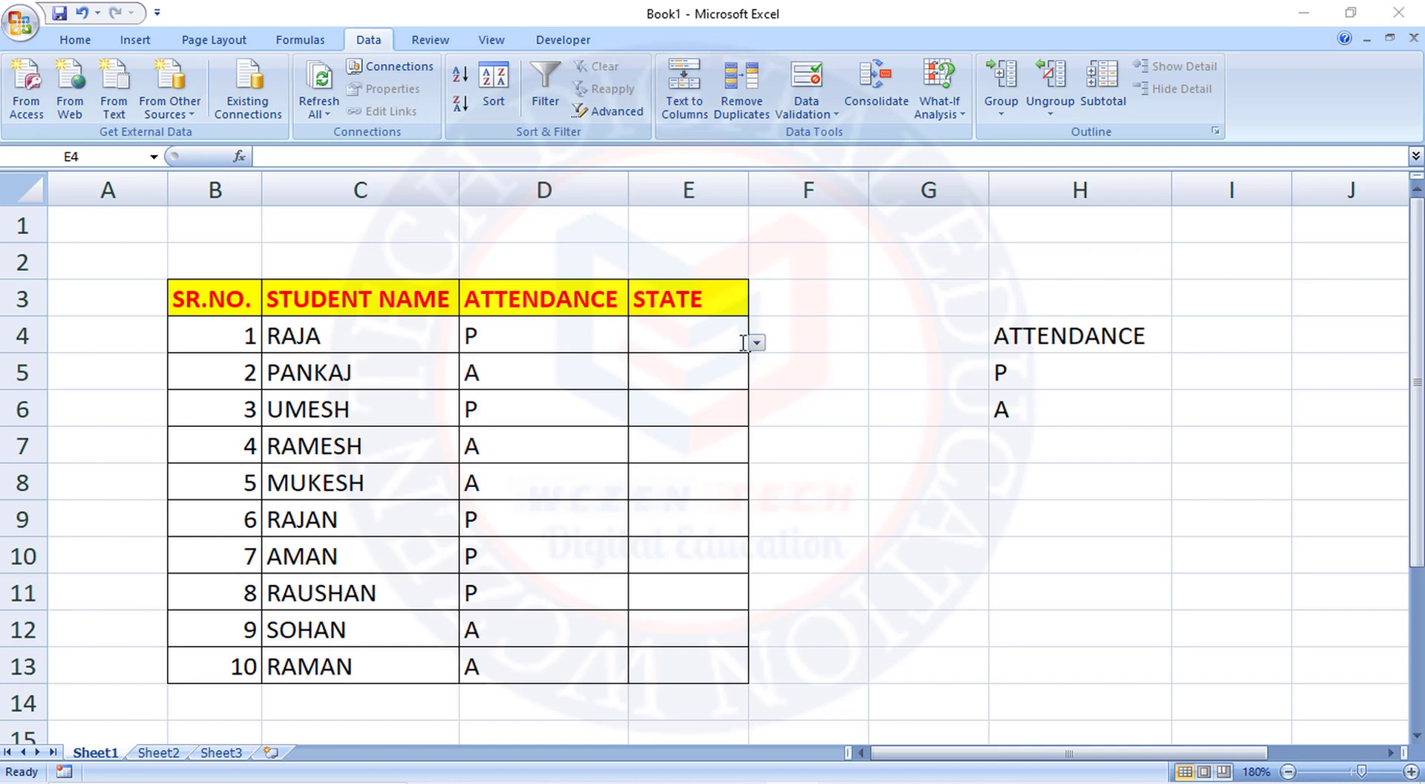
Choose BIHAR from the state list in E4.
click(756, 342)
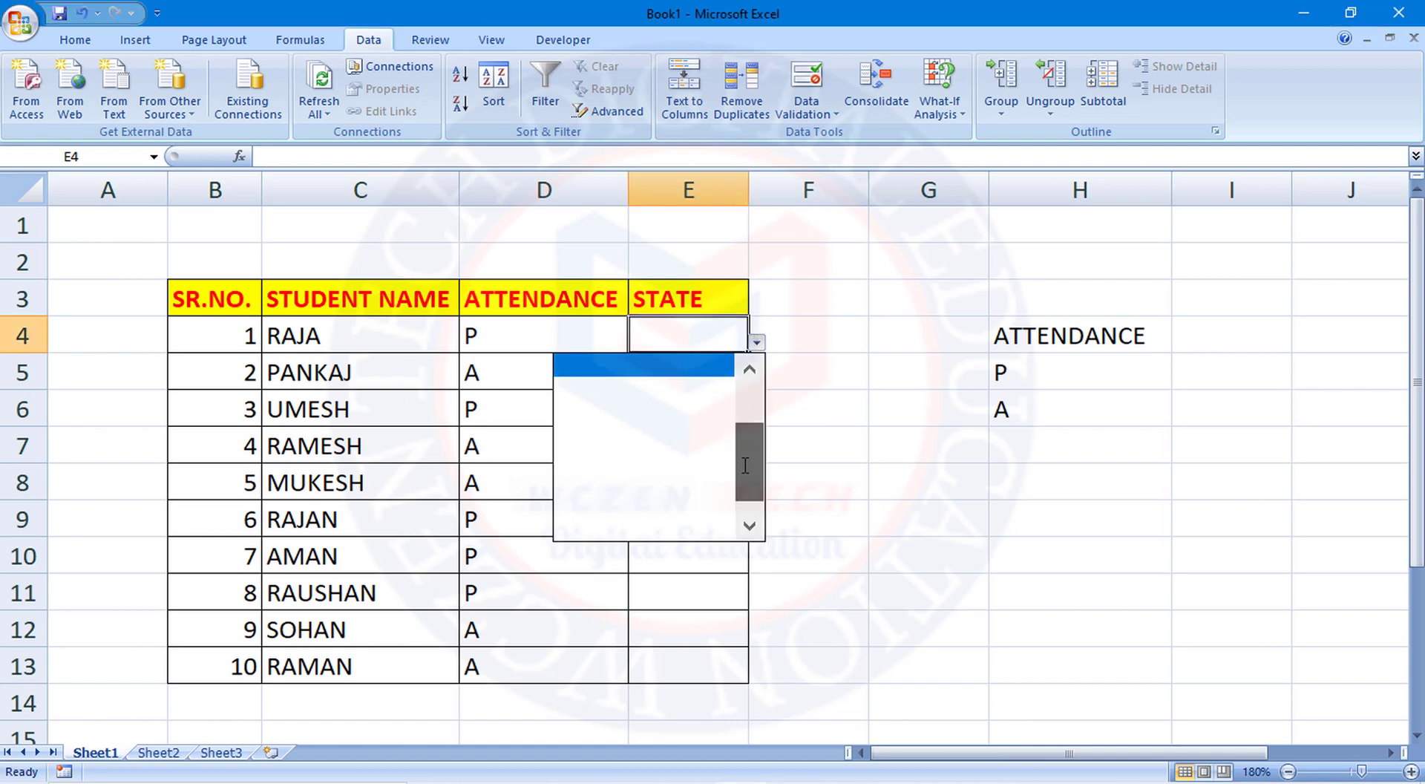
drag(746, 466, 746, 393)
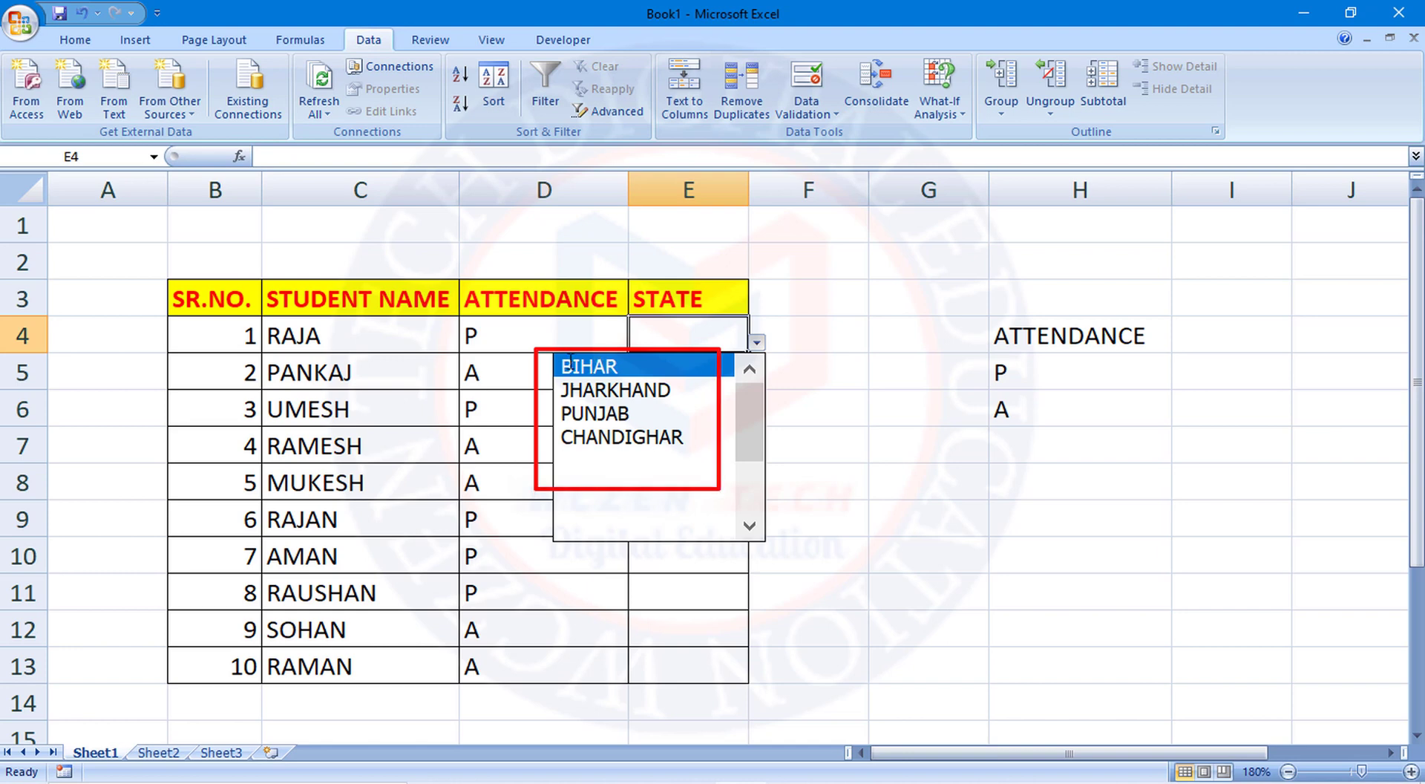
click(632, 368)
click(678, 371)
click(757, 378)
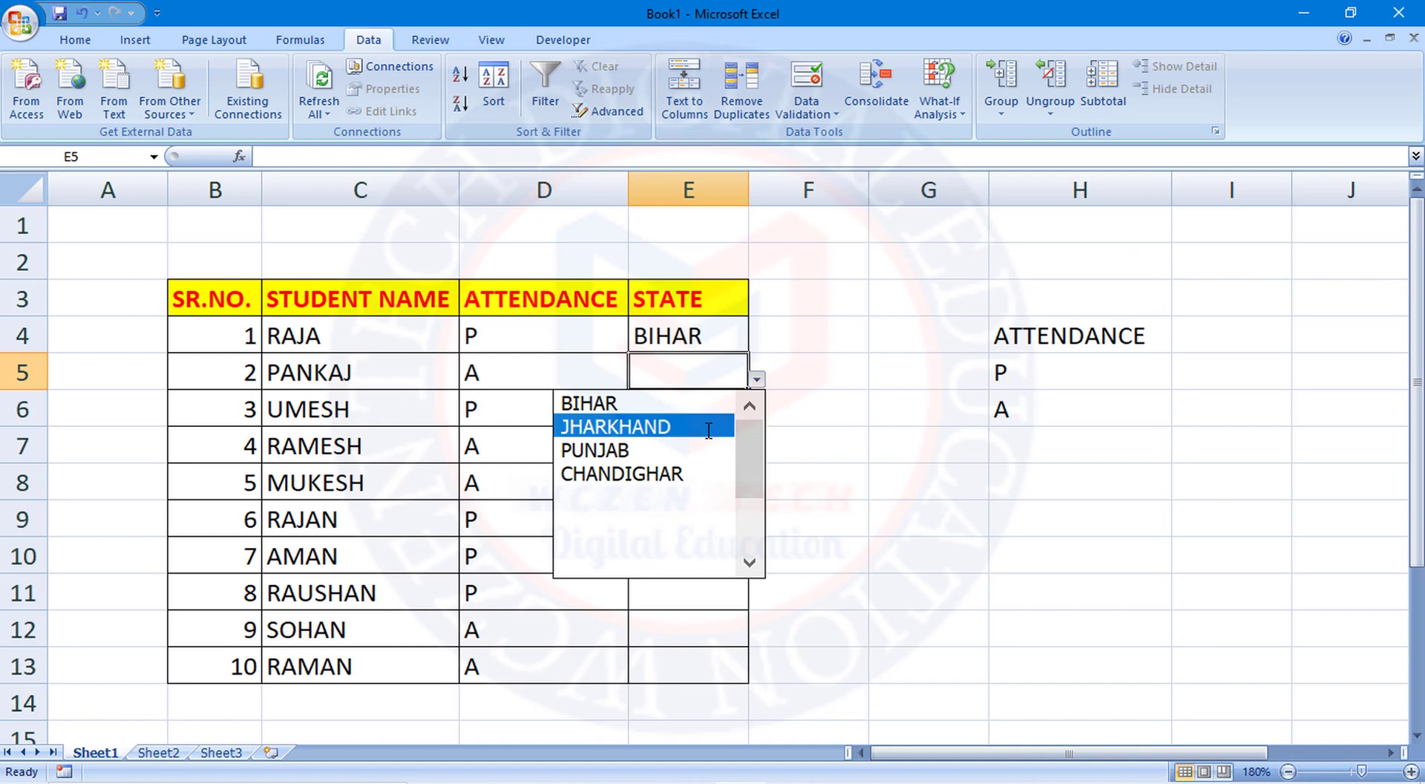
Set E5 to JHARKHAND, widen column E to fit, and set E6 to PUNJAB.
click(614, 427)
click(717, 417)
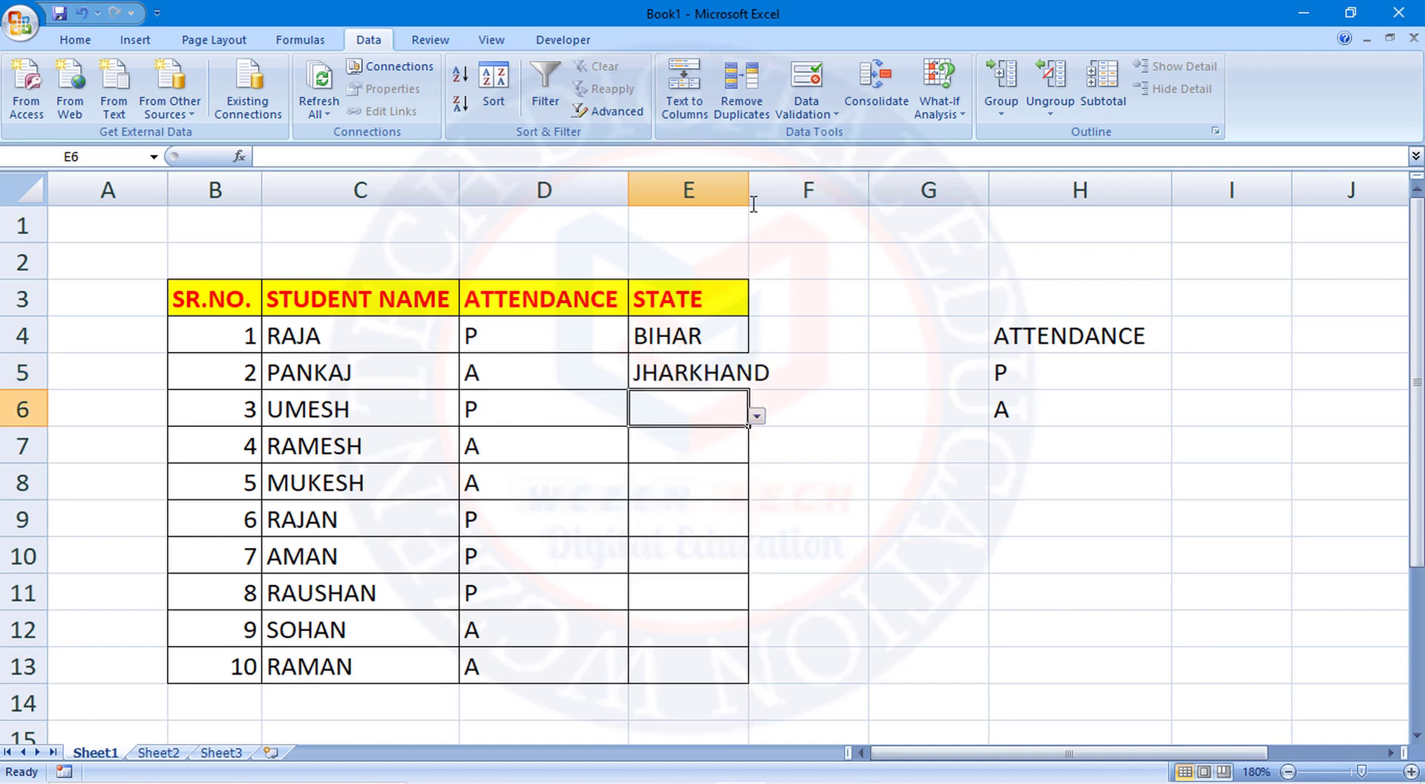
drag(749, 190, 809, 190)
click(819, 417)
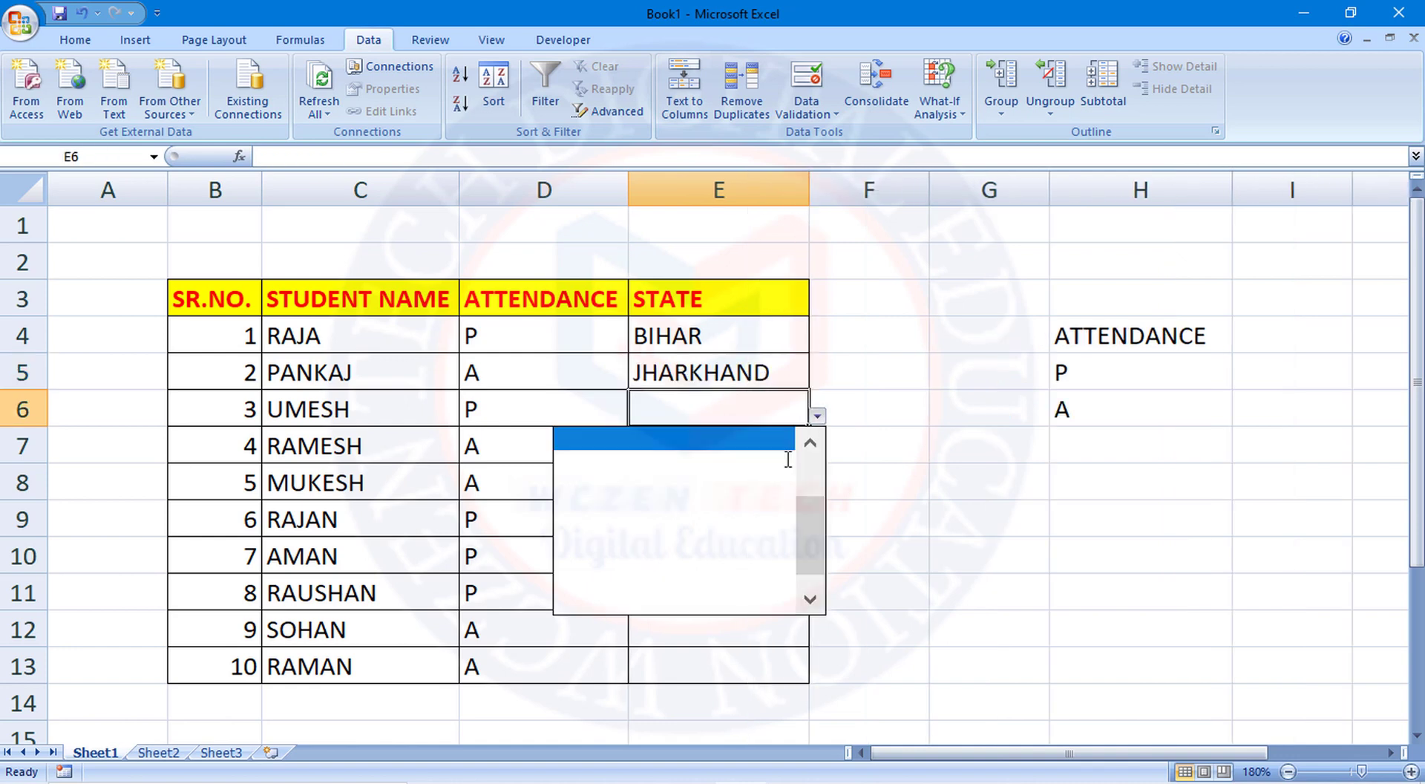
click(689, 487)
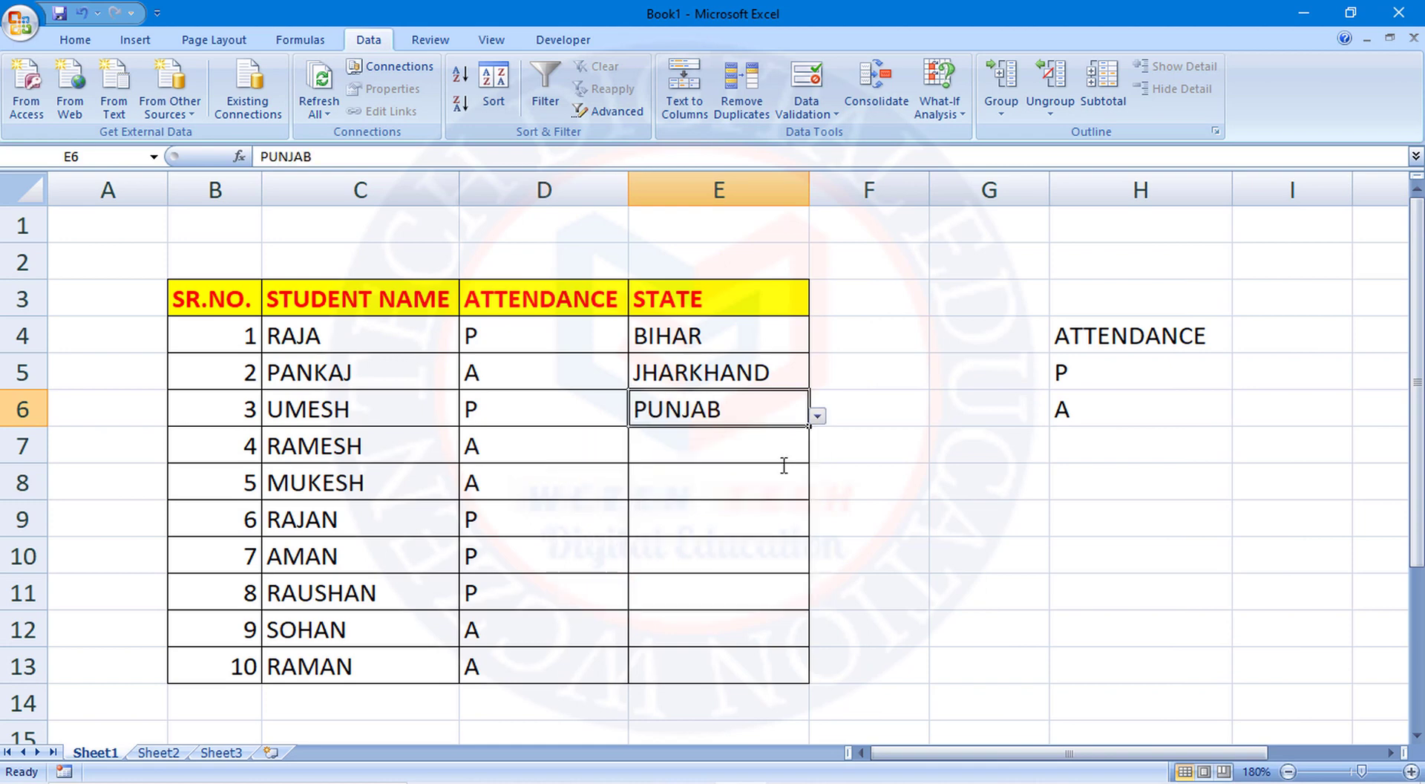
click(800, 450)
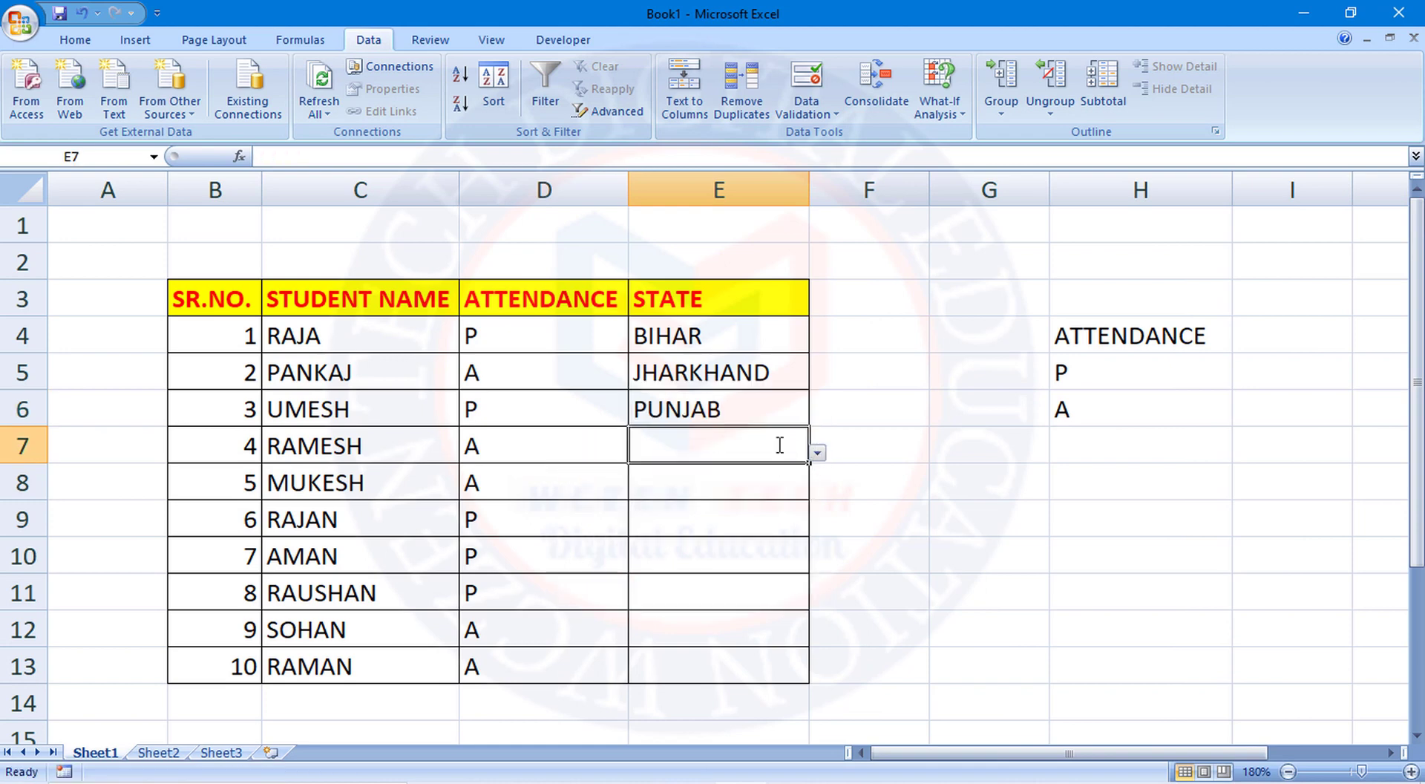
Check E4, open E7's state list without choosing, then go to Sheet2's state list.
click(706, 343)
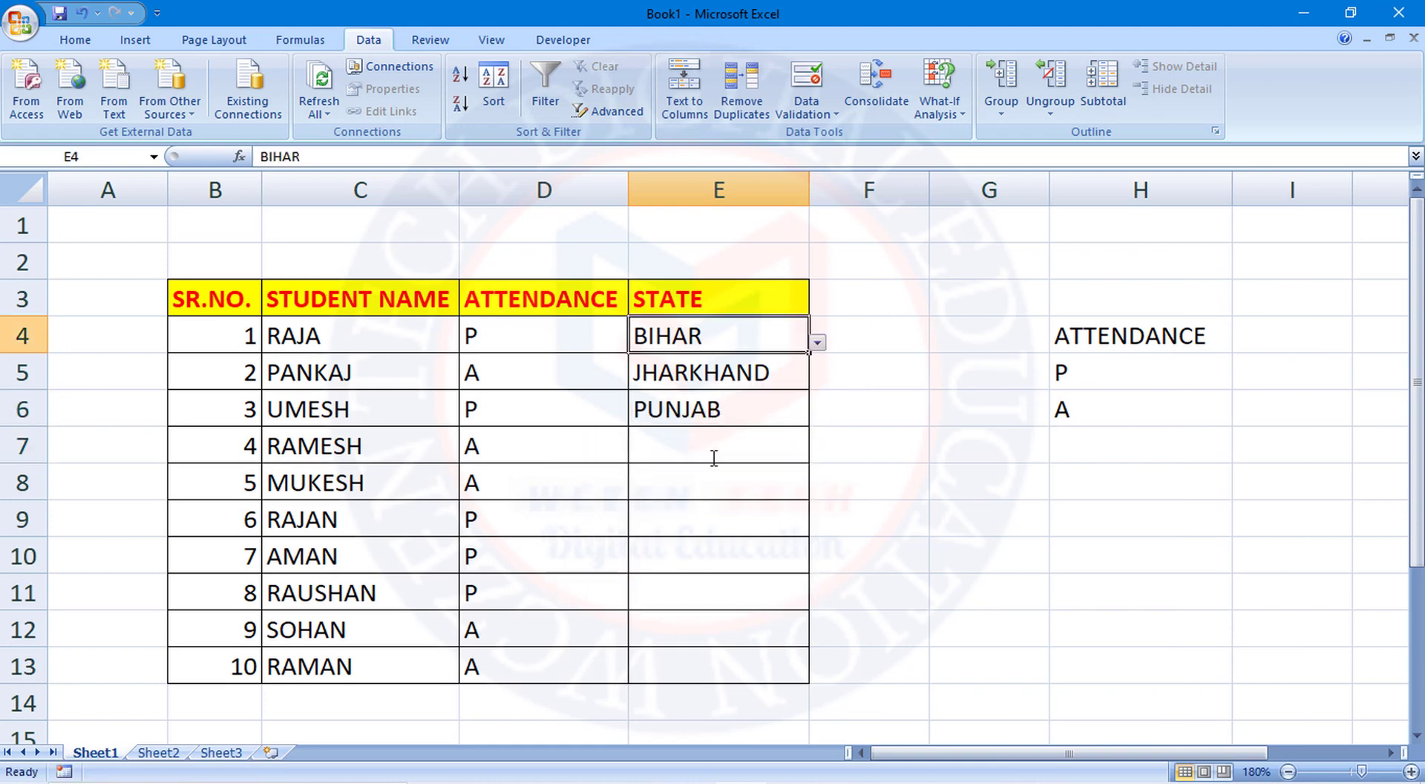
click(739, 451)
click(817, 452)
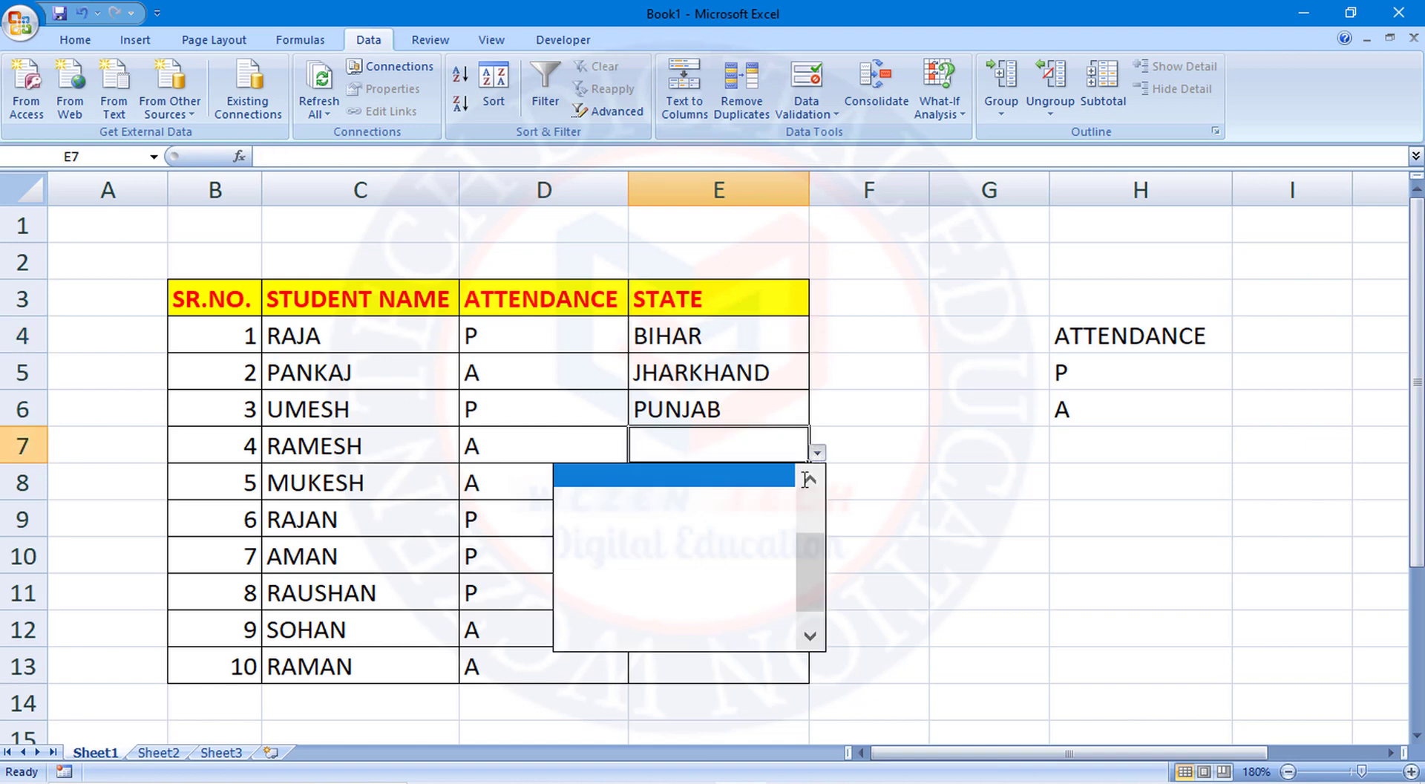
drag(807, 546, 809, 497)
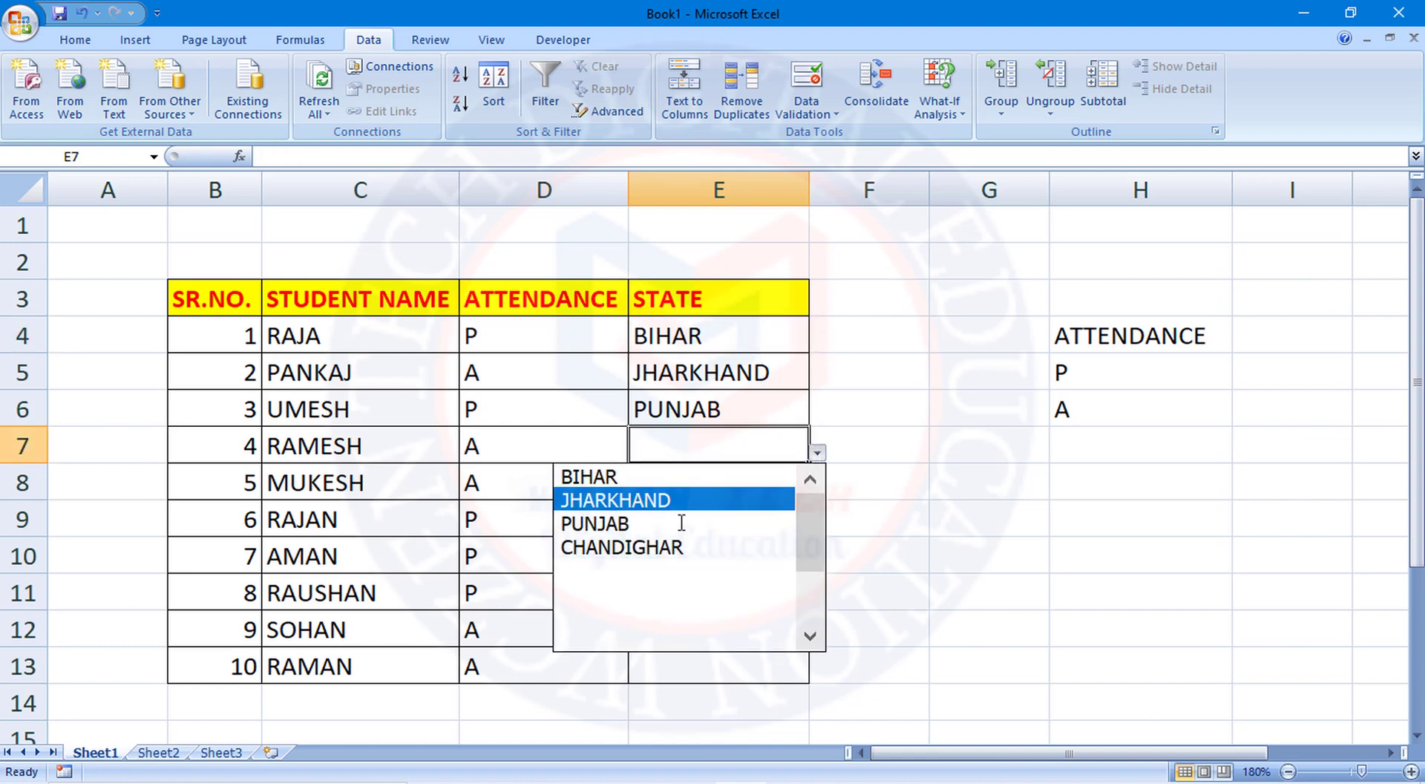
click(158, 752)
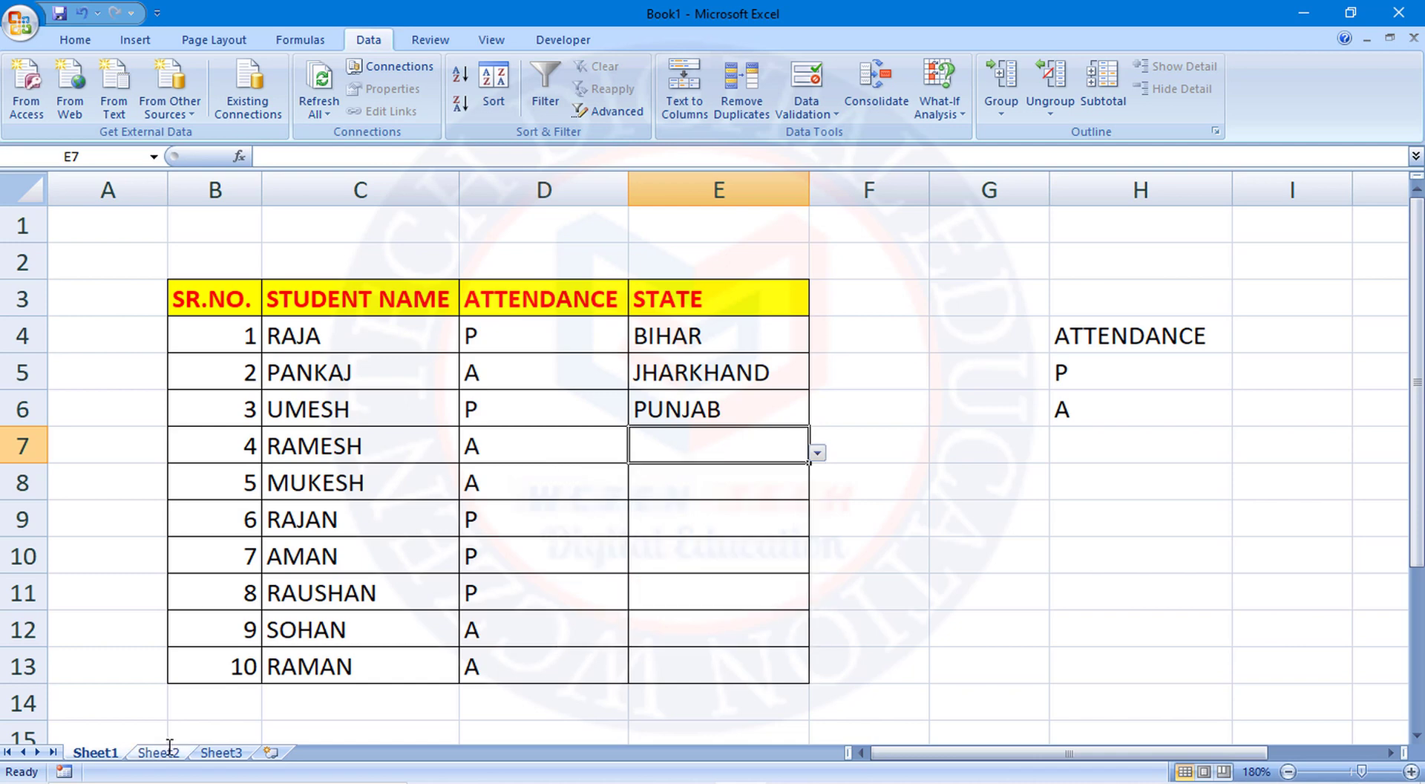
click(158, 752)
On Sheet2, enter DELHI in C5 below CHANDIGHAR as the fifth state.
click(600, 477)
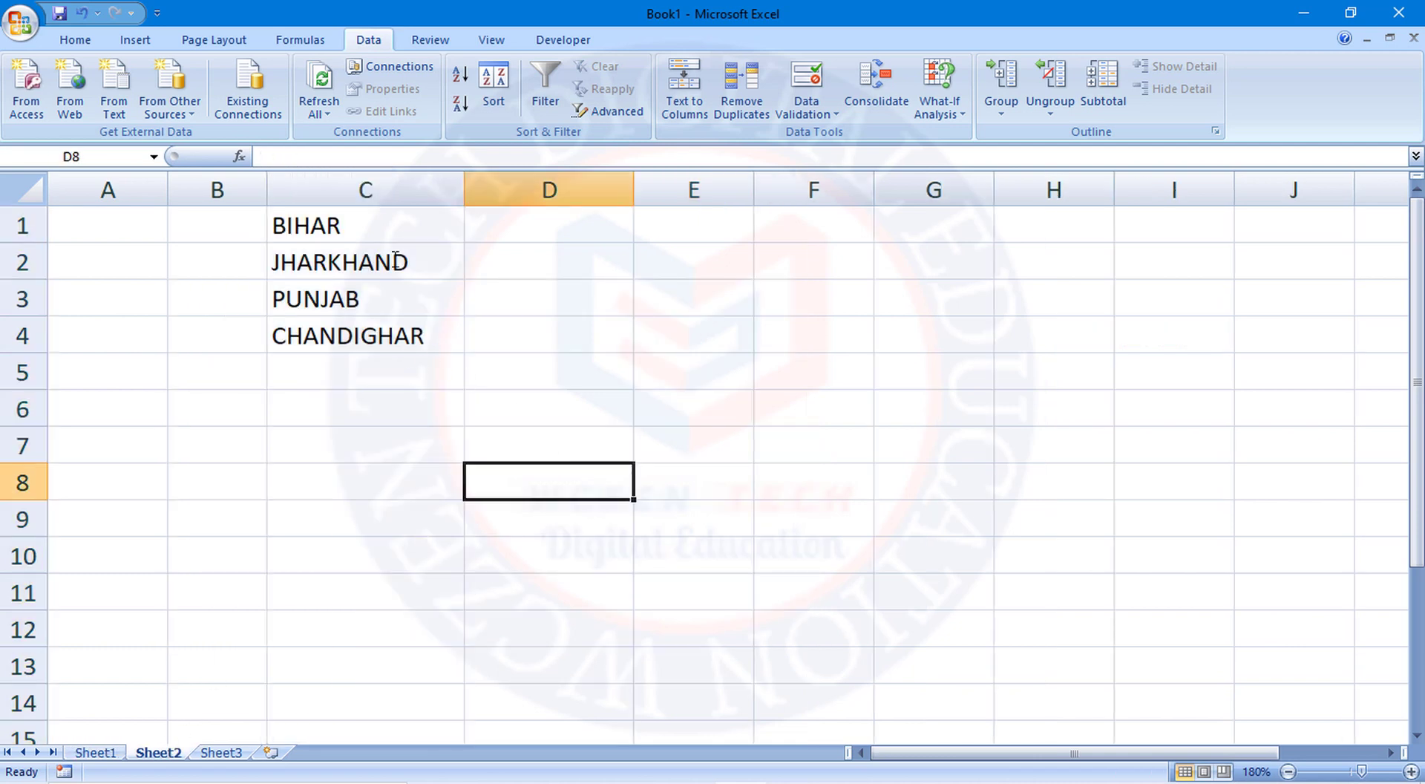
click(375, 227)
click(359, 369)
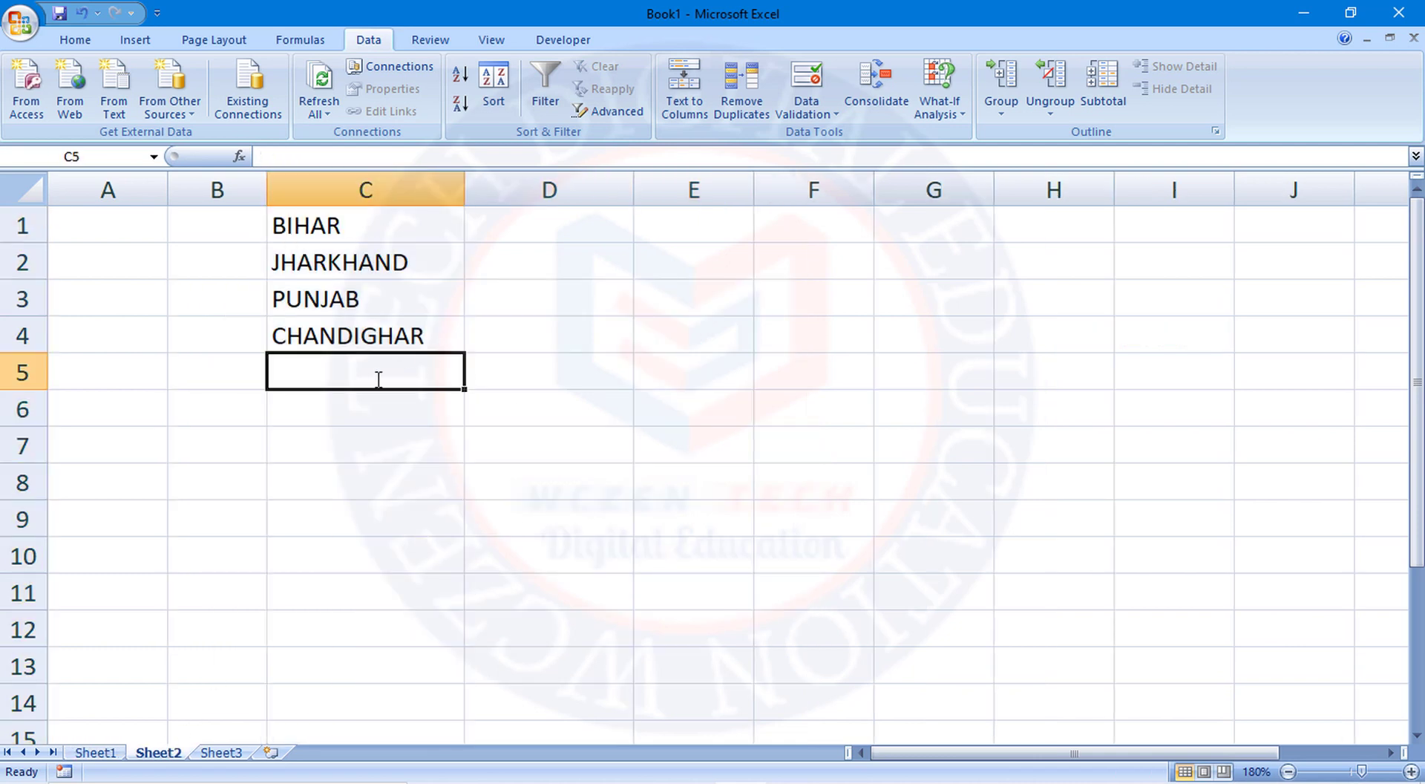
text(DE)
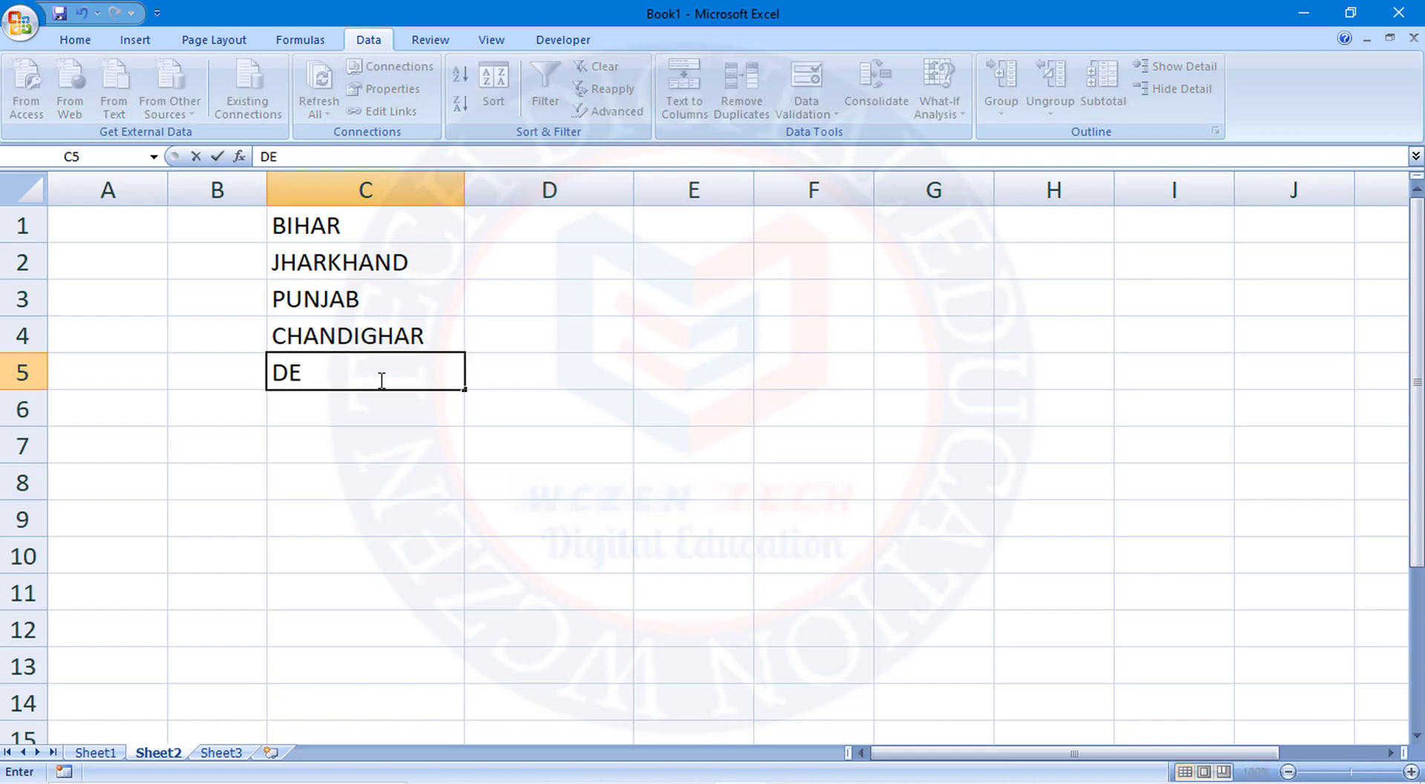
text(LHI)
key(Return)
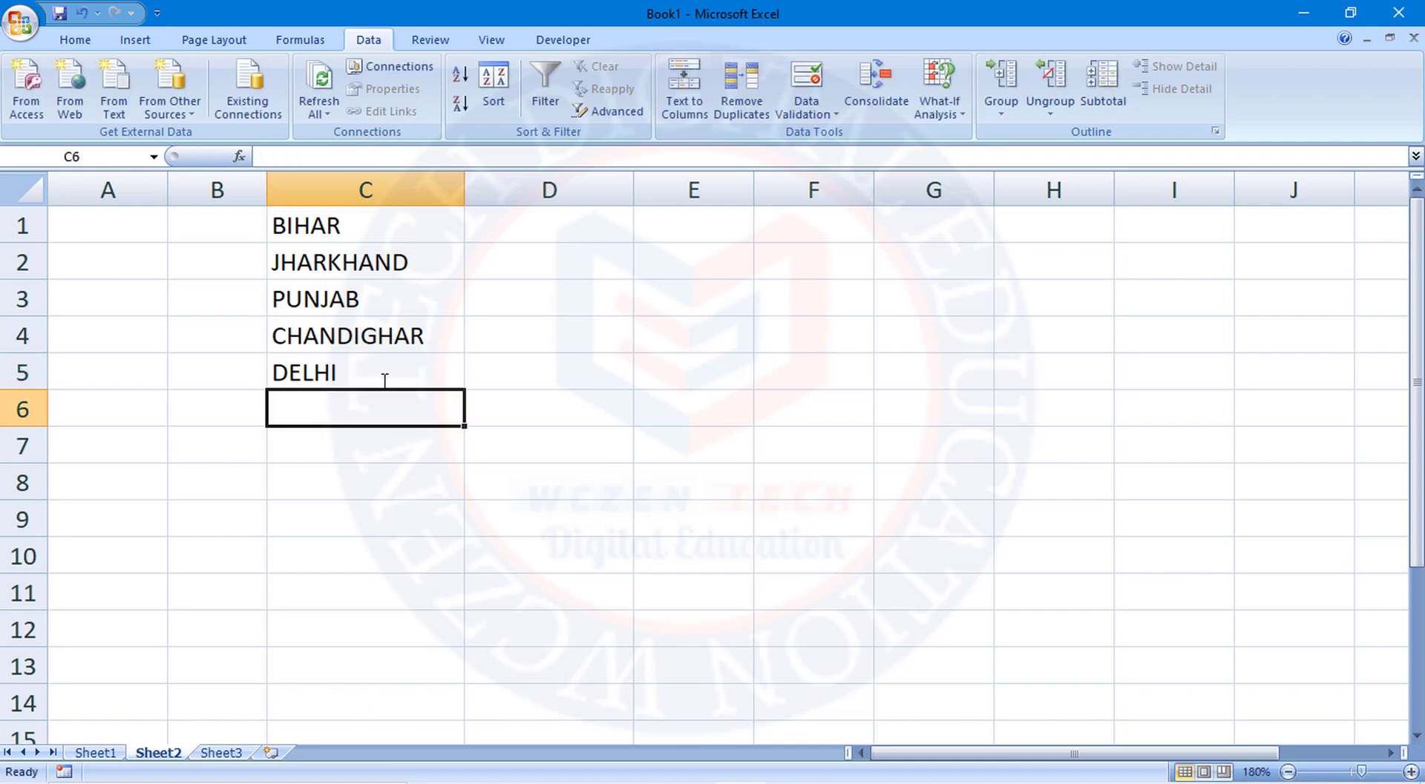
Back on Sheet1, set E7 to DELHI and E8 to PUNJAB from their dropdowns.
click(107, 753)
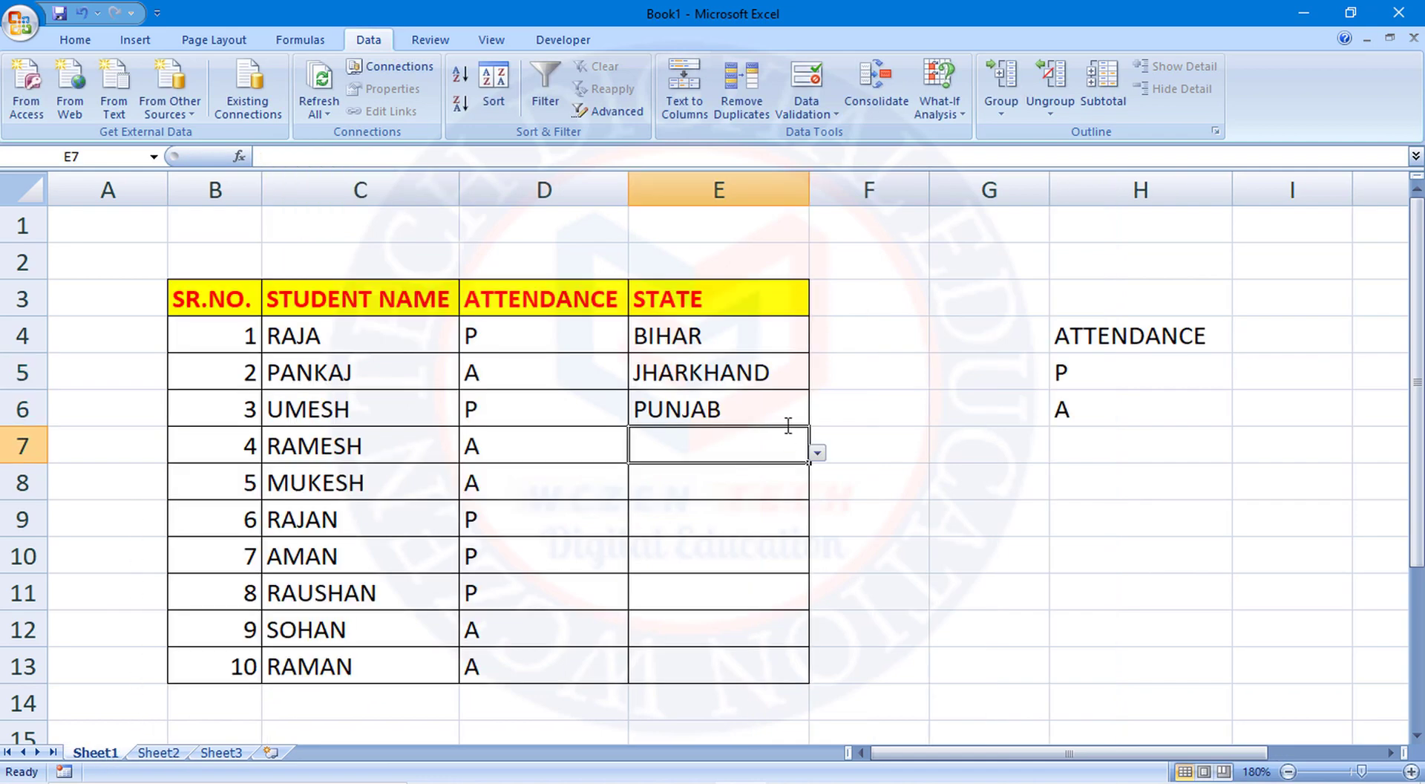
click(818, 453)
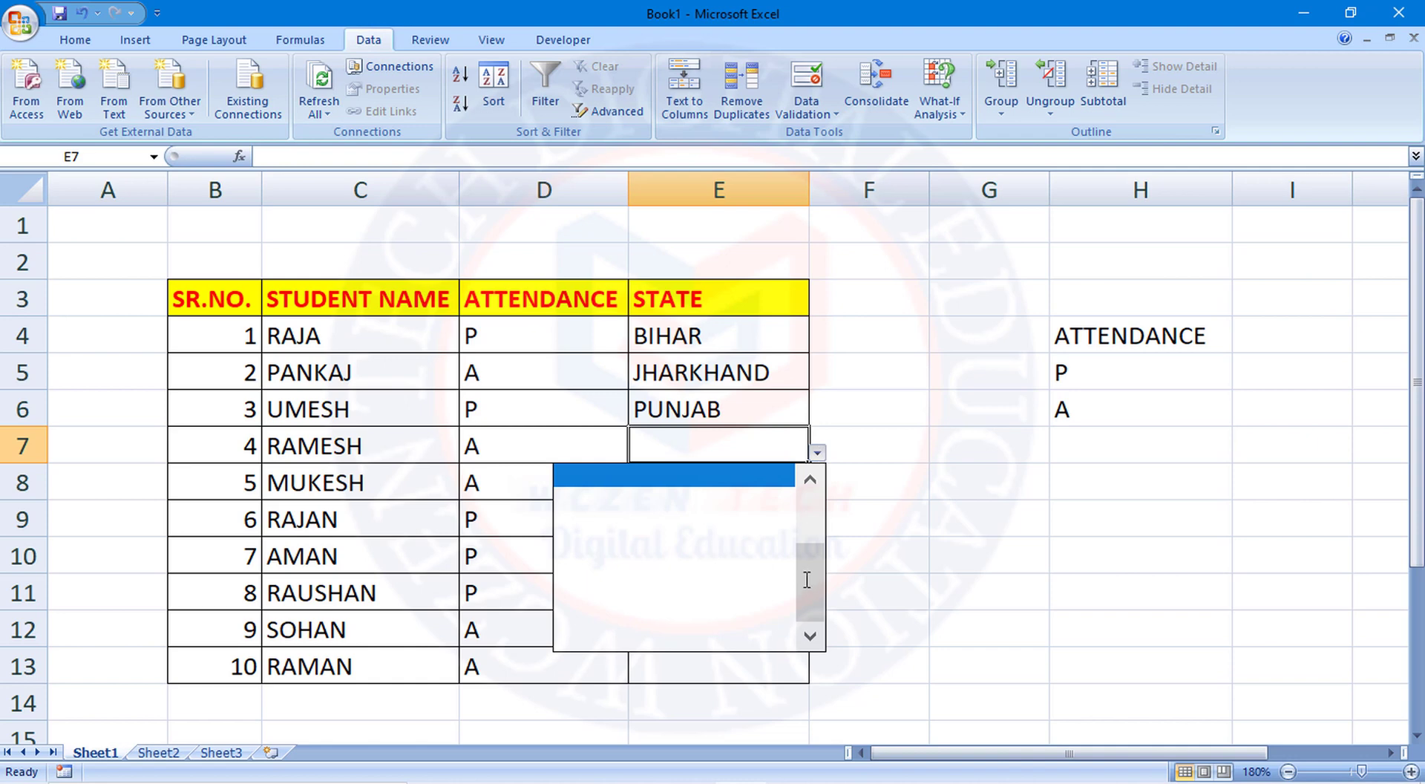
scroll(806, 580, up, 2)
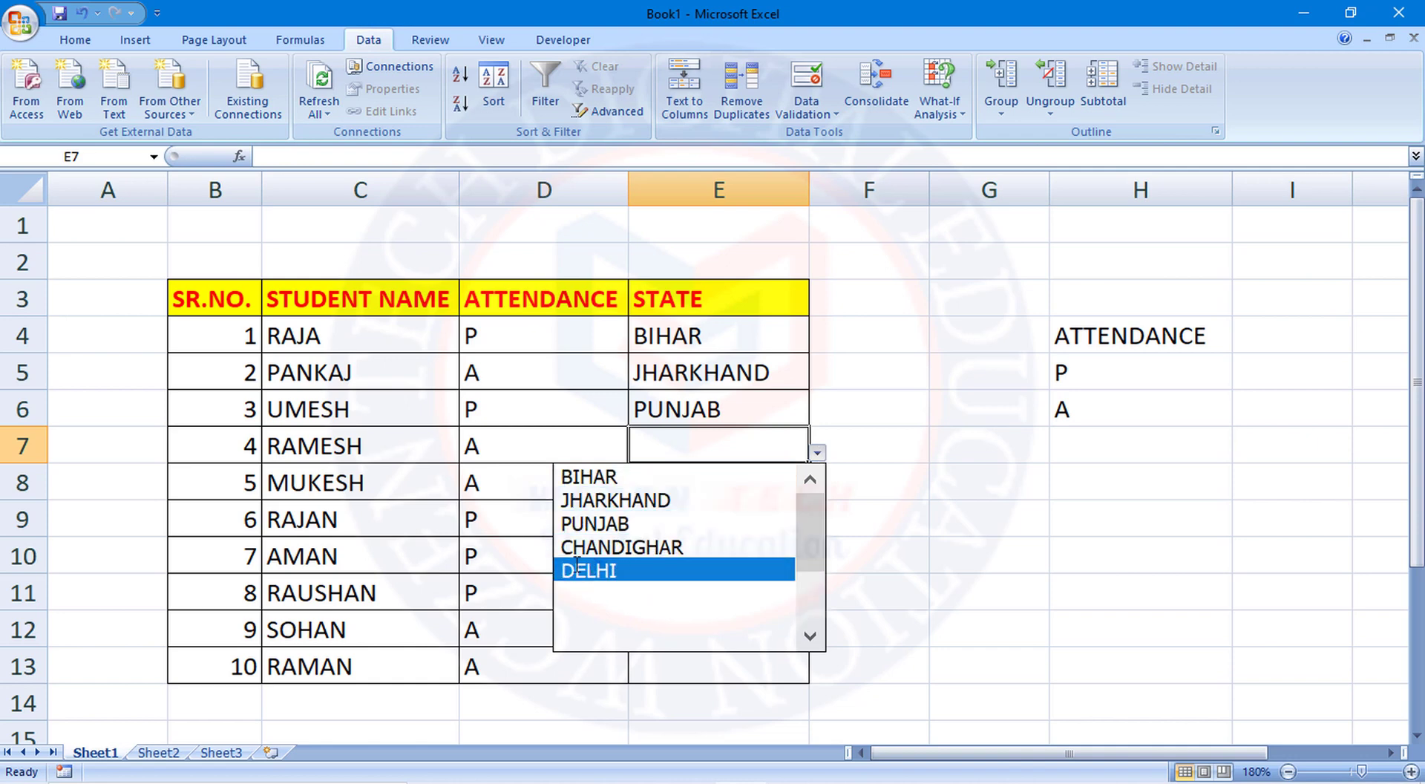
click(630, 572)
click(776, 487)
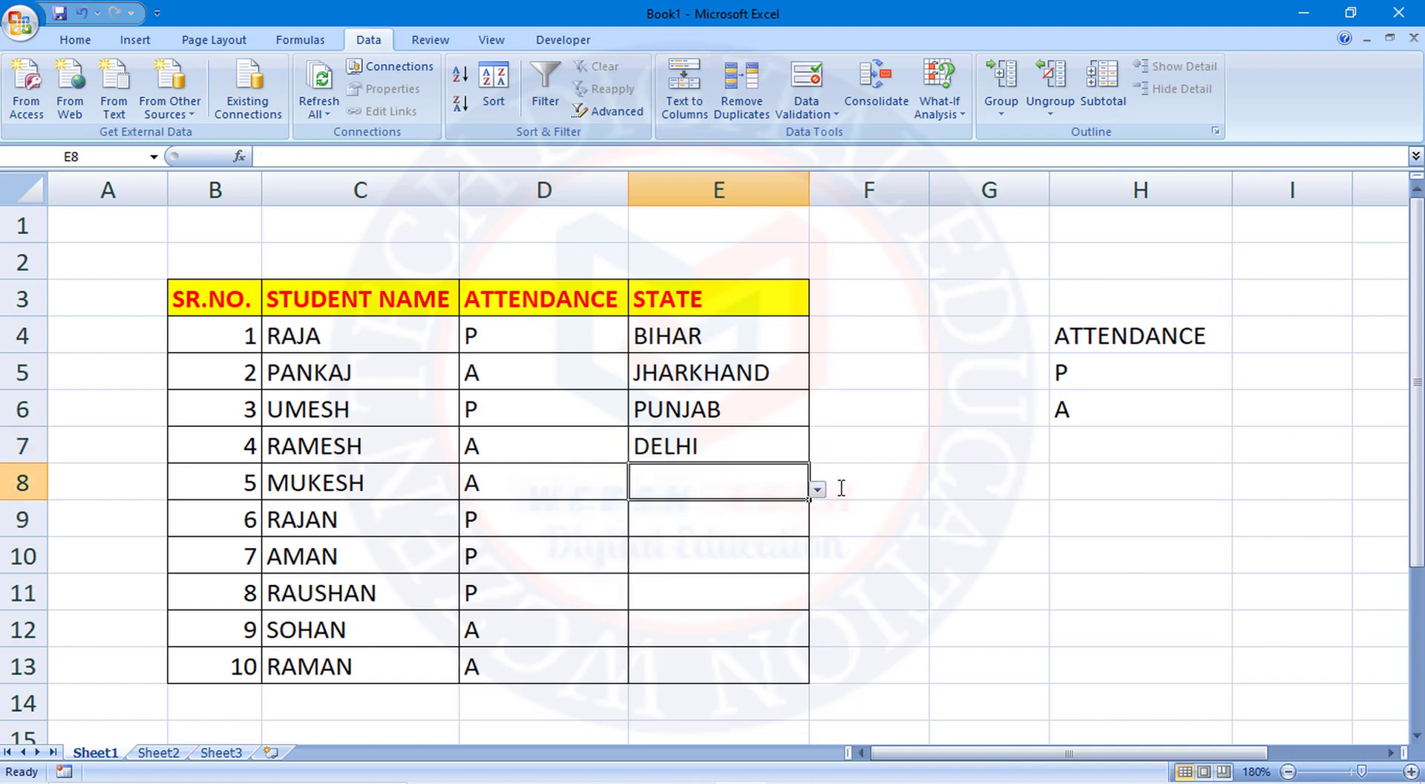
click(817, 489)
scroll(739, 550, up, 3)
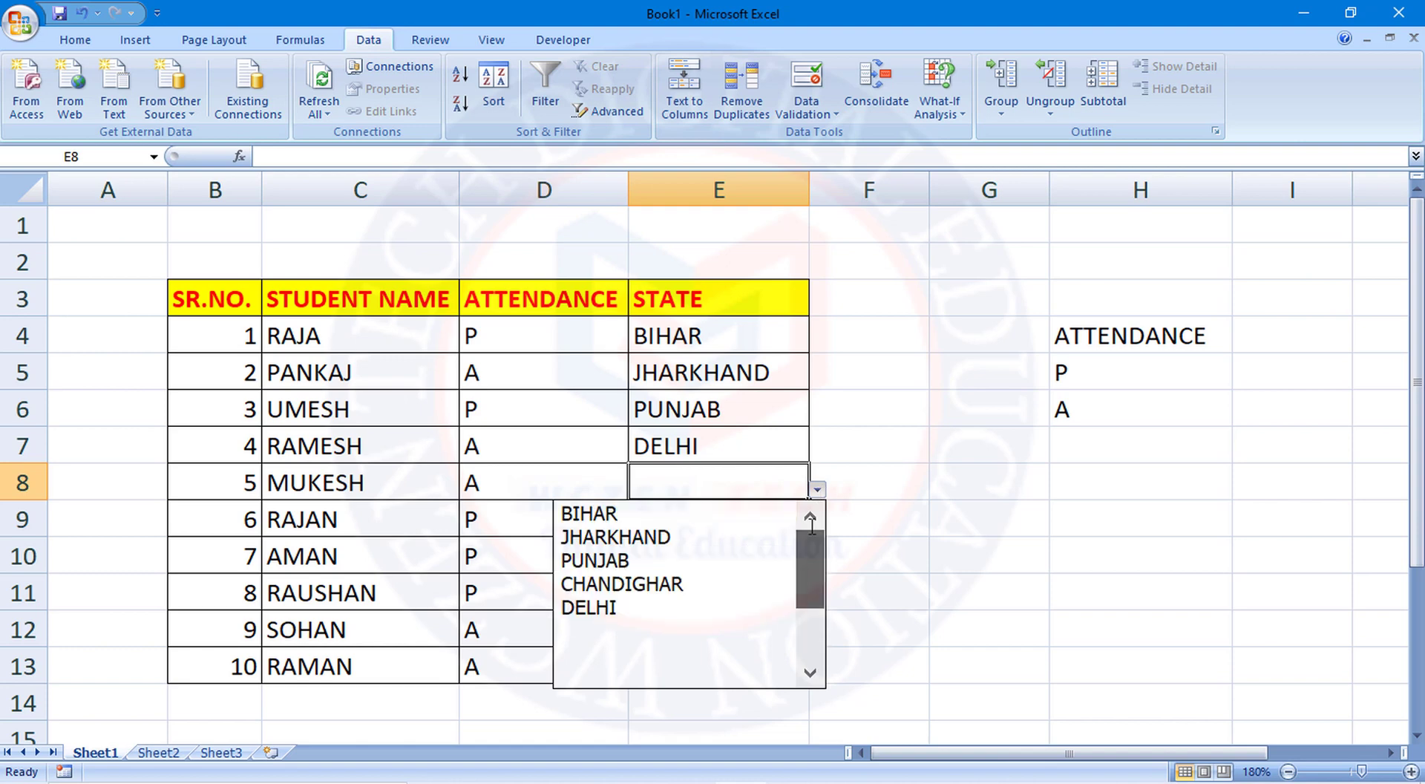
click(622, 553)
Set E9 to BIHAR, E10 to JHARKHAND and E11 to CHANDIGHAR.
click(681, 517)
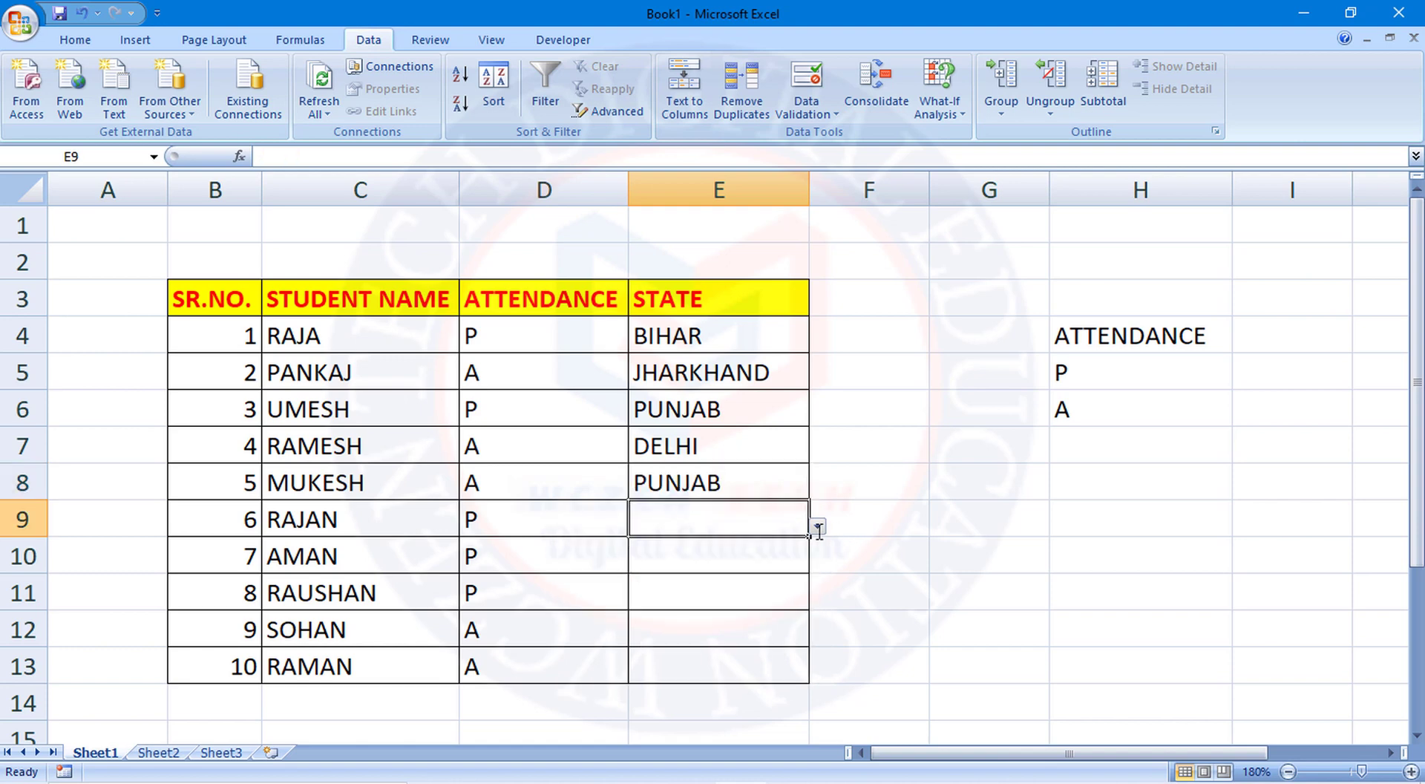
click(817, 527)
scroll(813, 688, down, 3)
scroll(814, 687, up, 5)
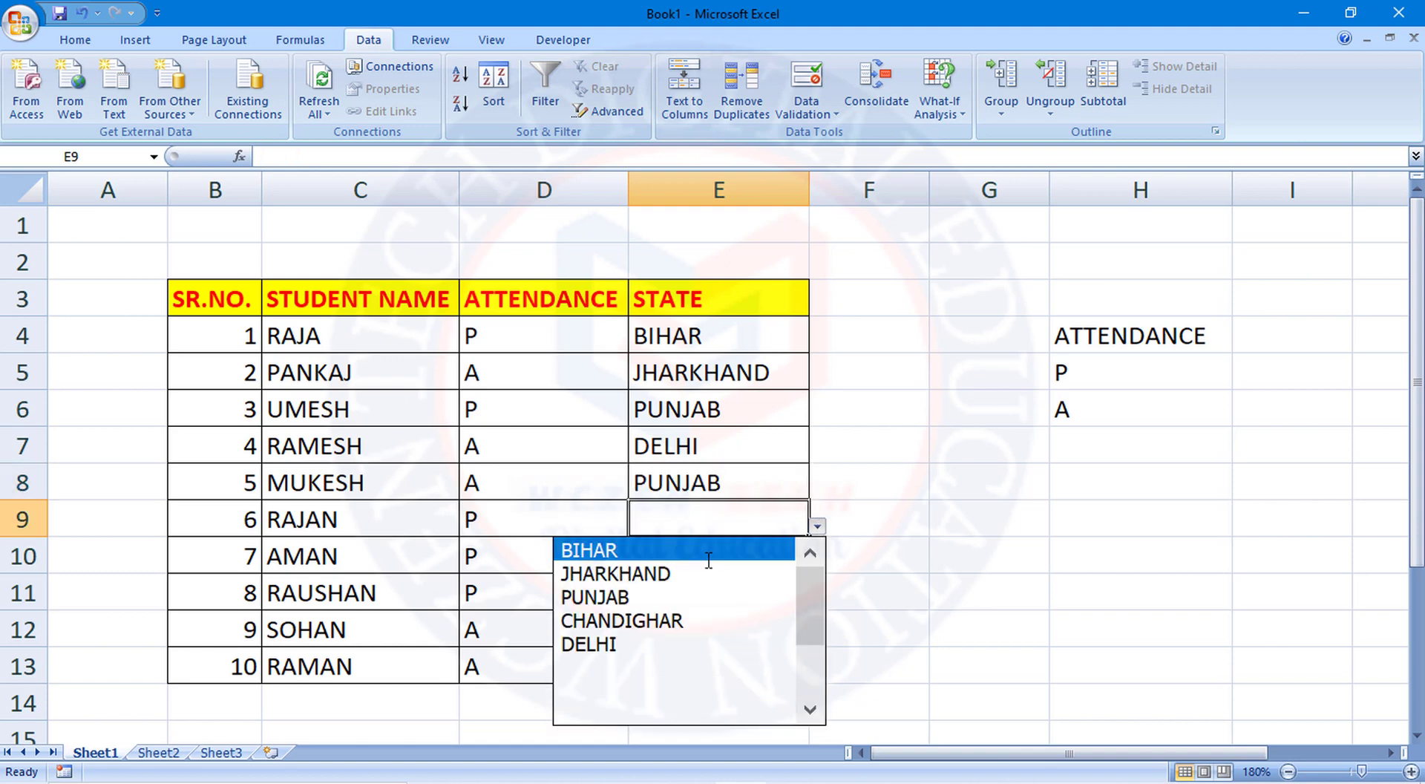
click(735, 547)
click(735, 558)
click(817, 563)
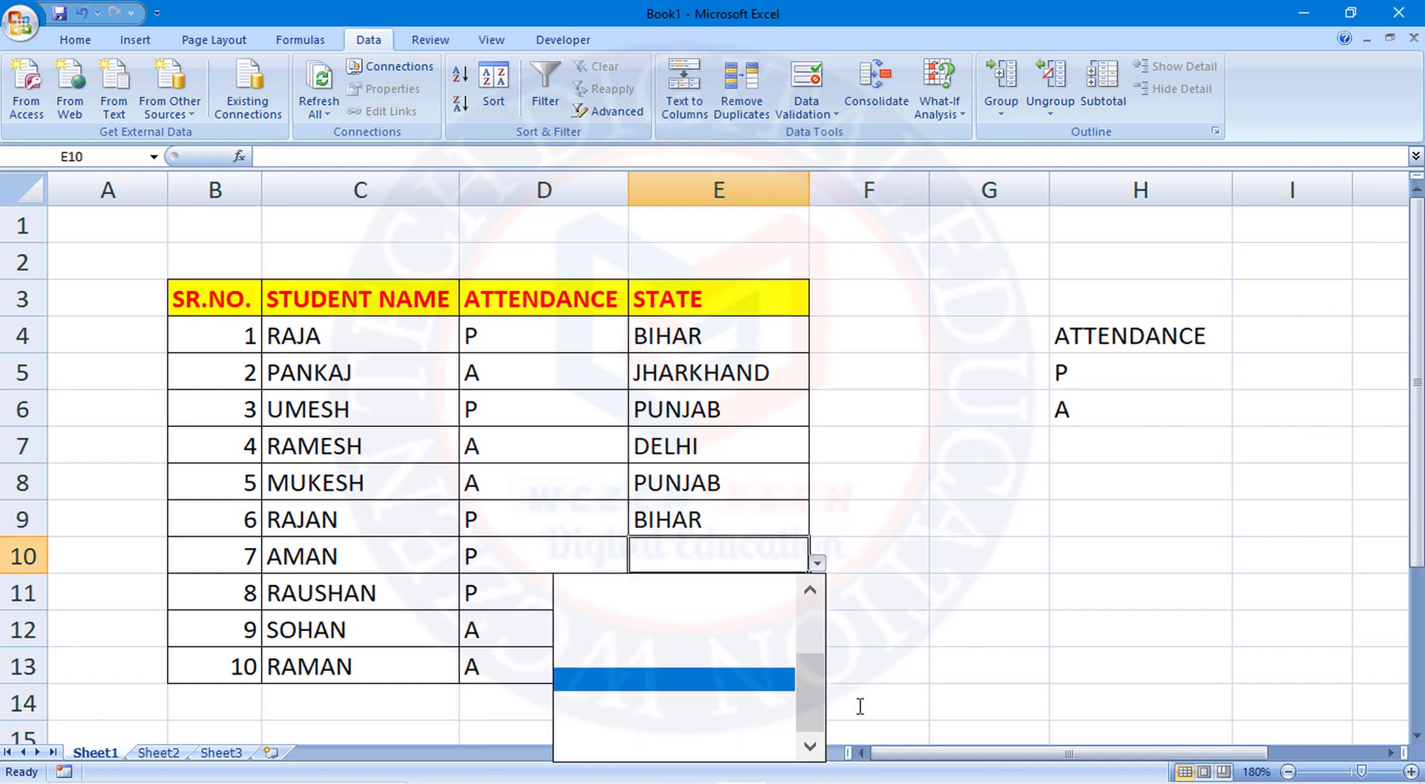
drag(820, 705, 808, 613)
click(772, 611)
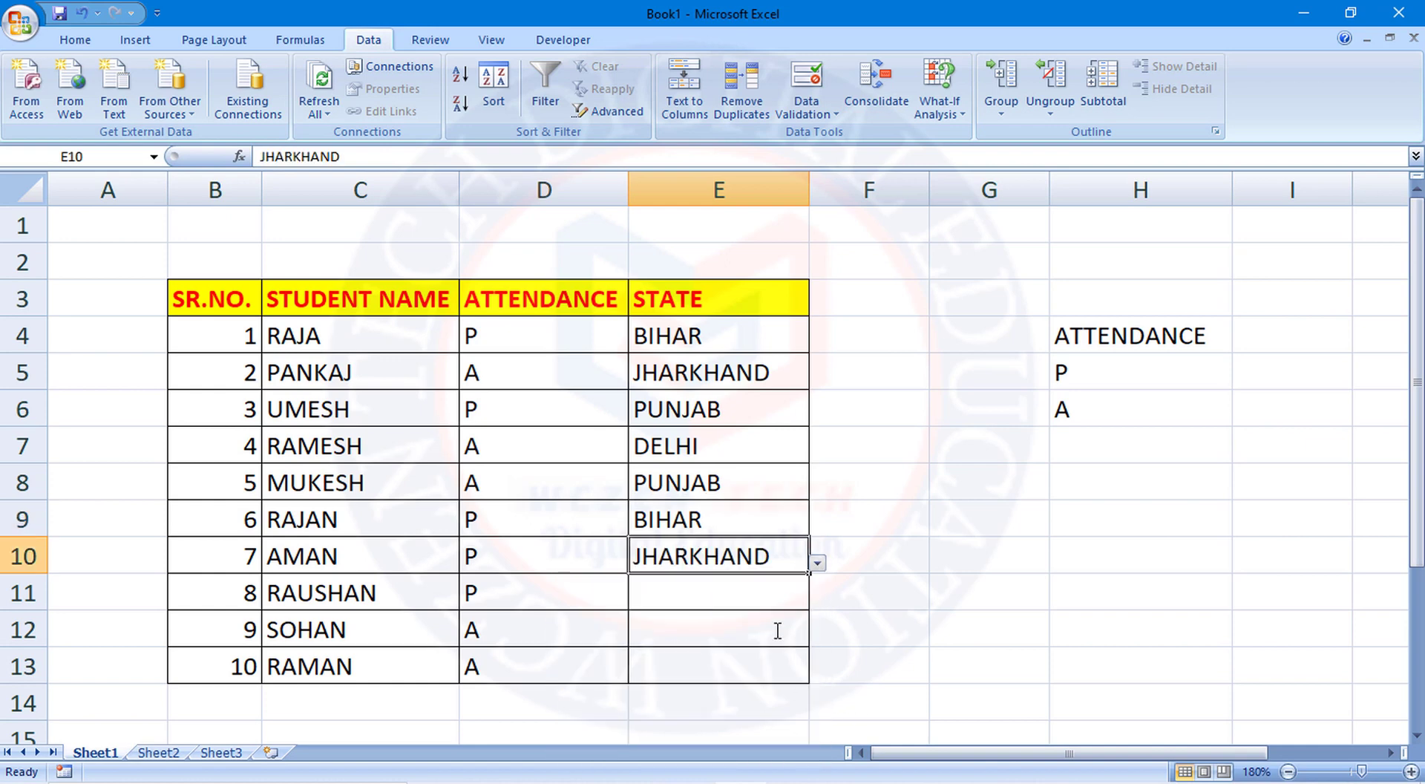
click(760, 596)
click(816, 601)
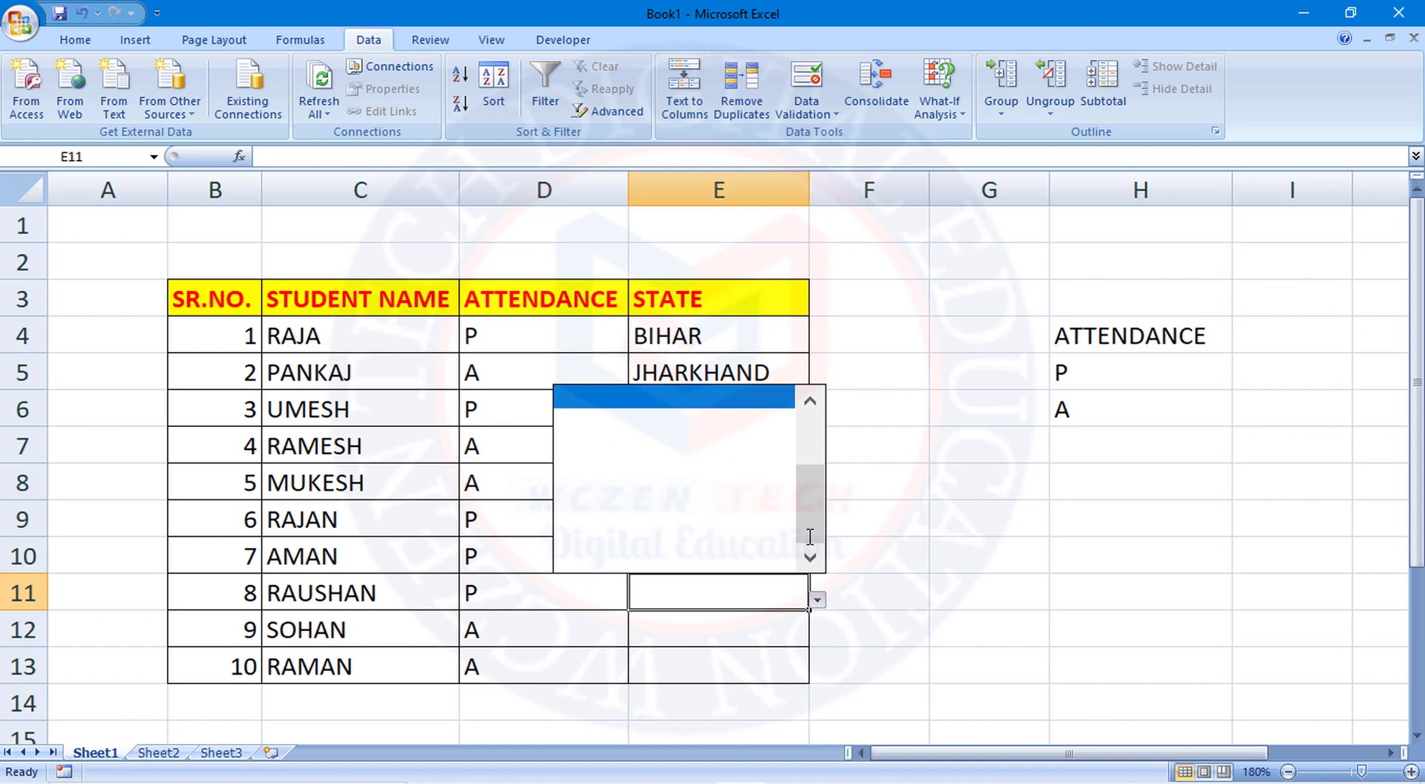
drag(810, 536, 810, 446)
click(713, 469)
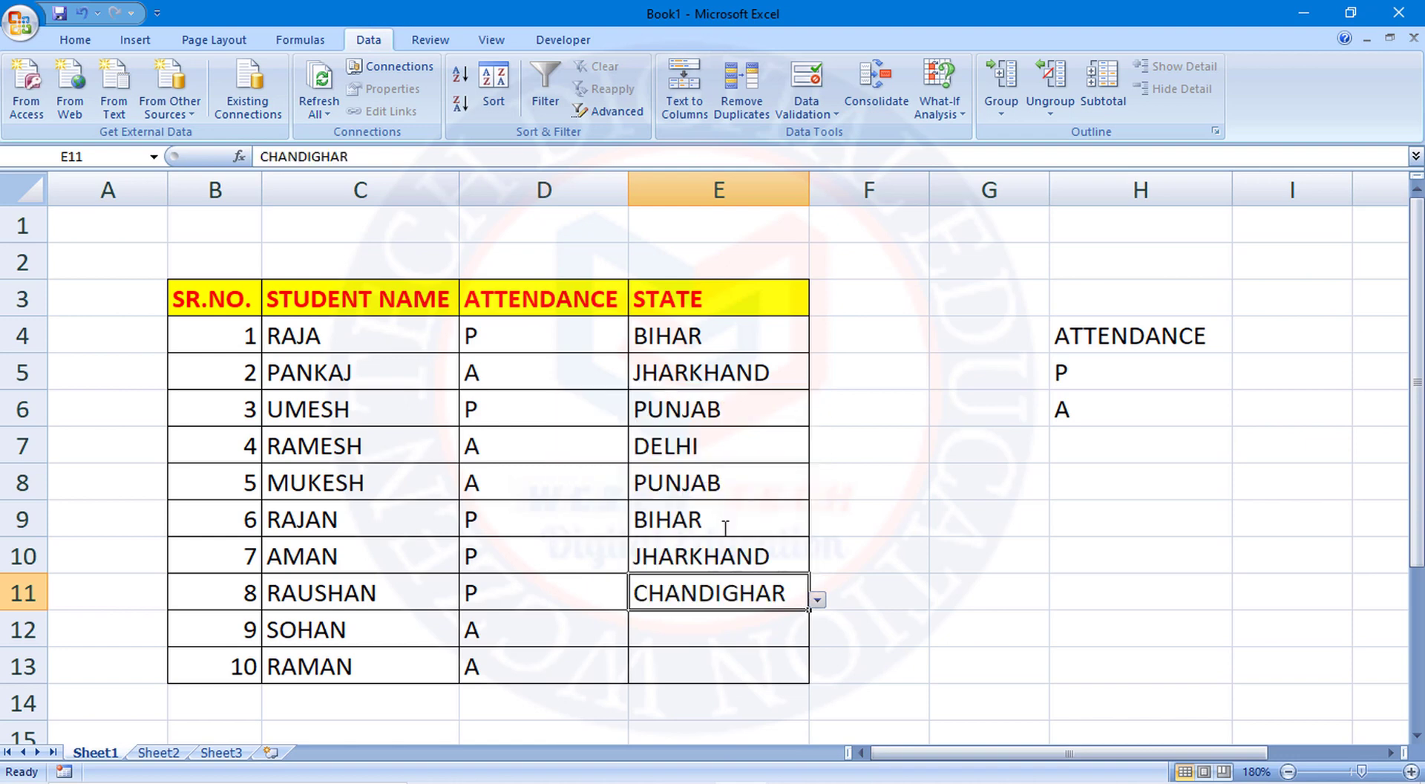
Set E12 to PUNJAB and E13 to BIHAR, finishing the STATE column.
click(719, 622)
click(817, 636)
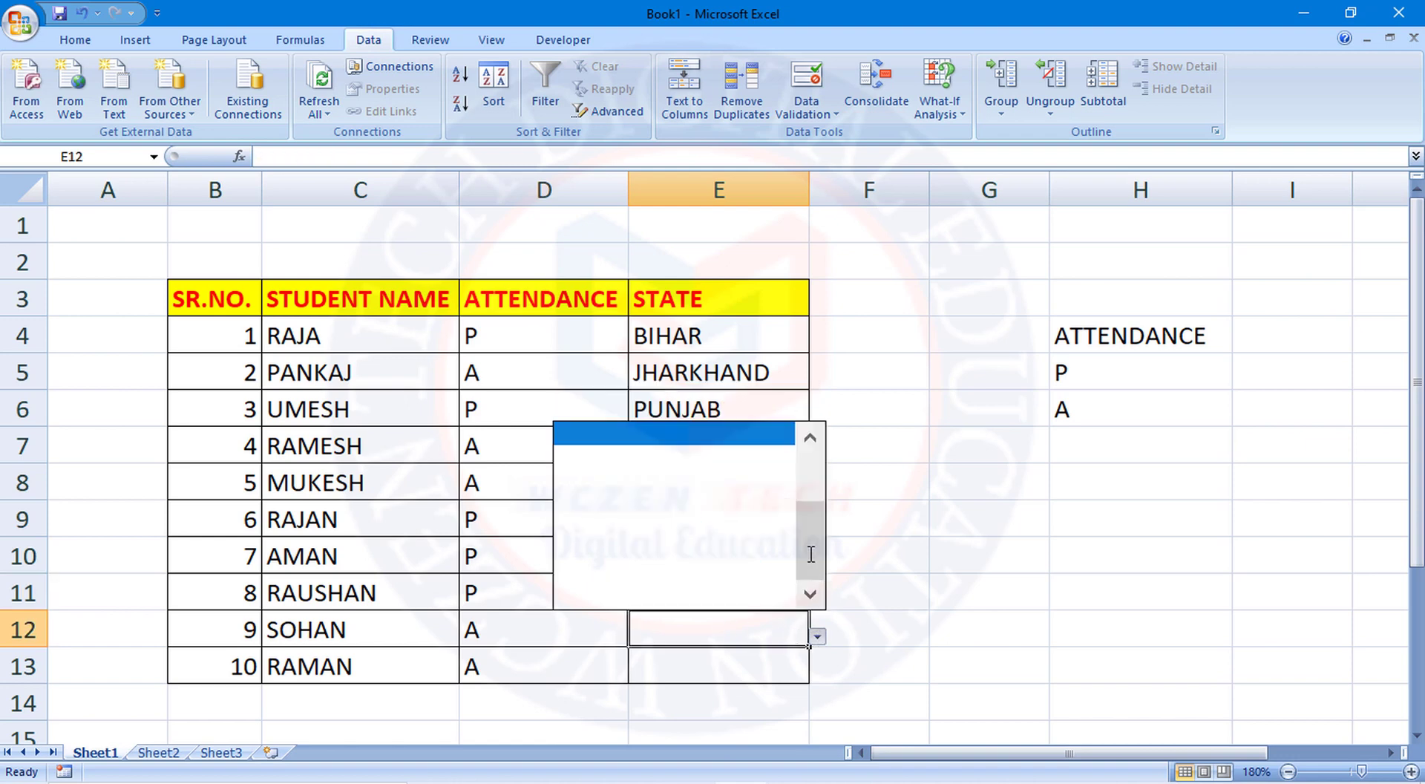
drag(811, 554, 811, 453)
click(710, 482)
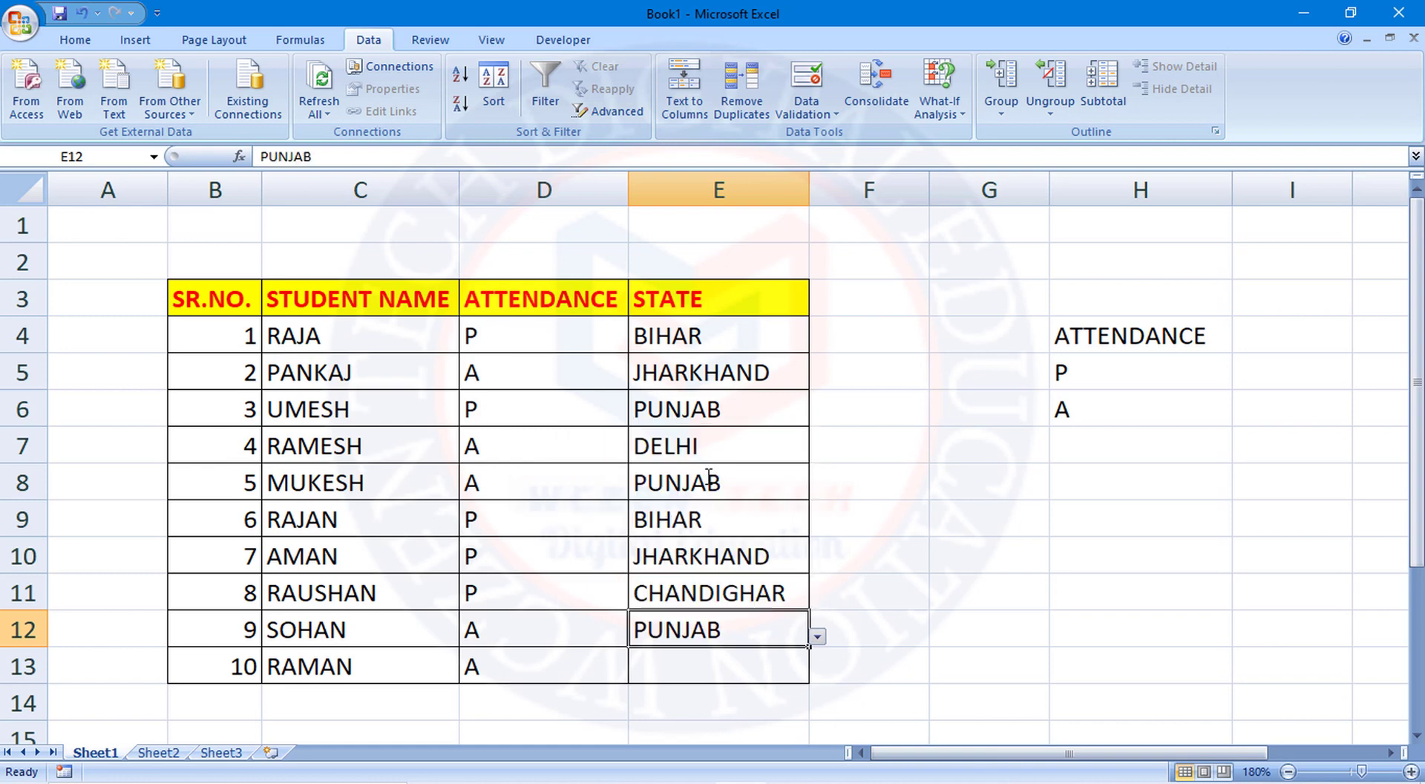
click(718, 672)
click(817, 673)
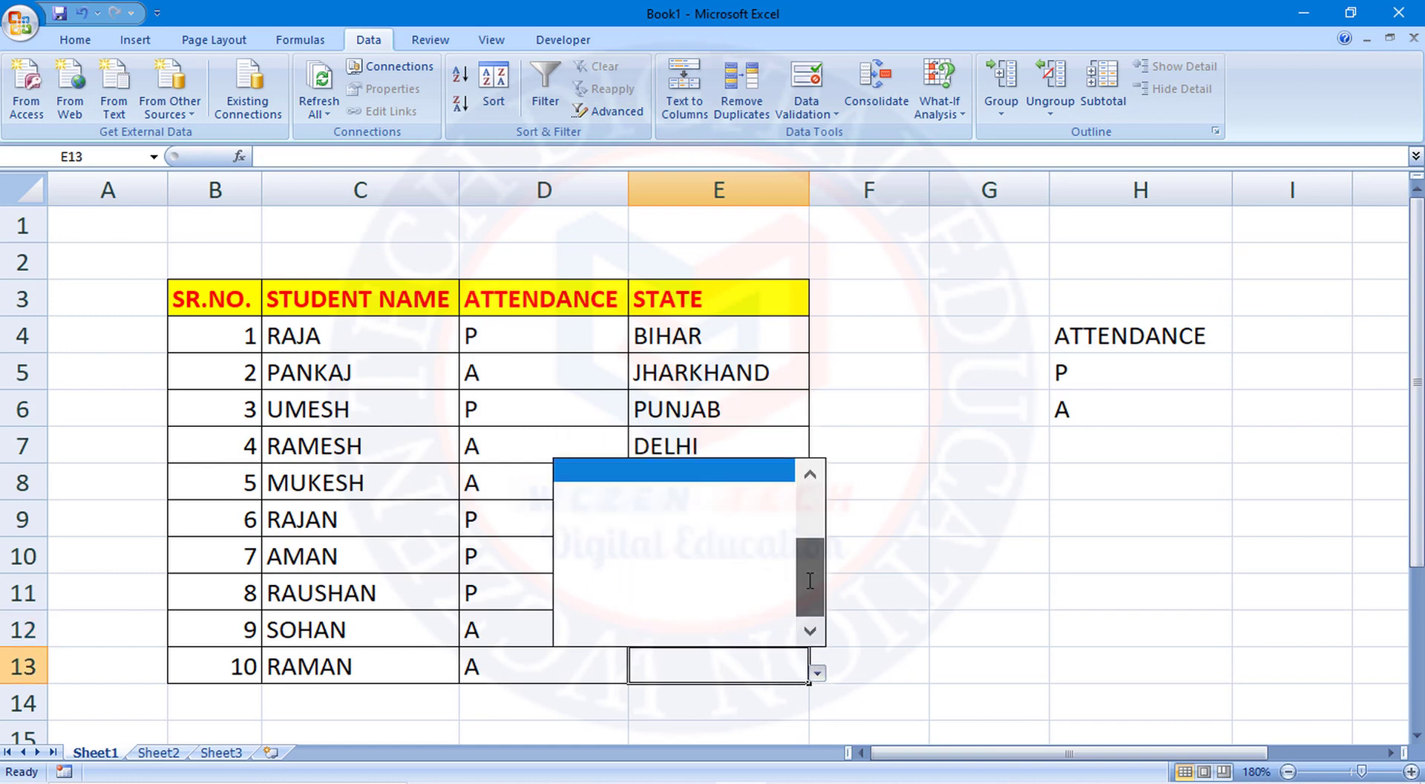
drag(810, 581, 810, 499)
click(693, 471)
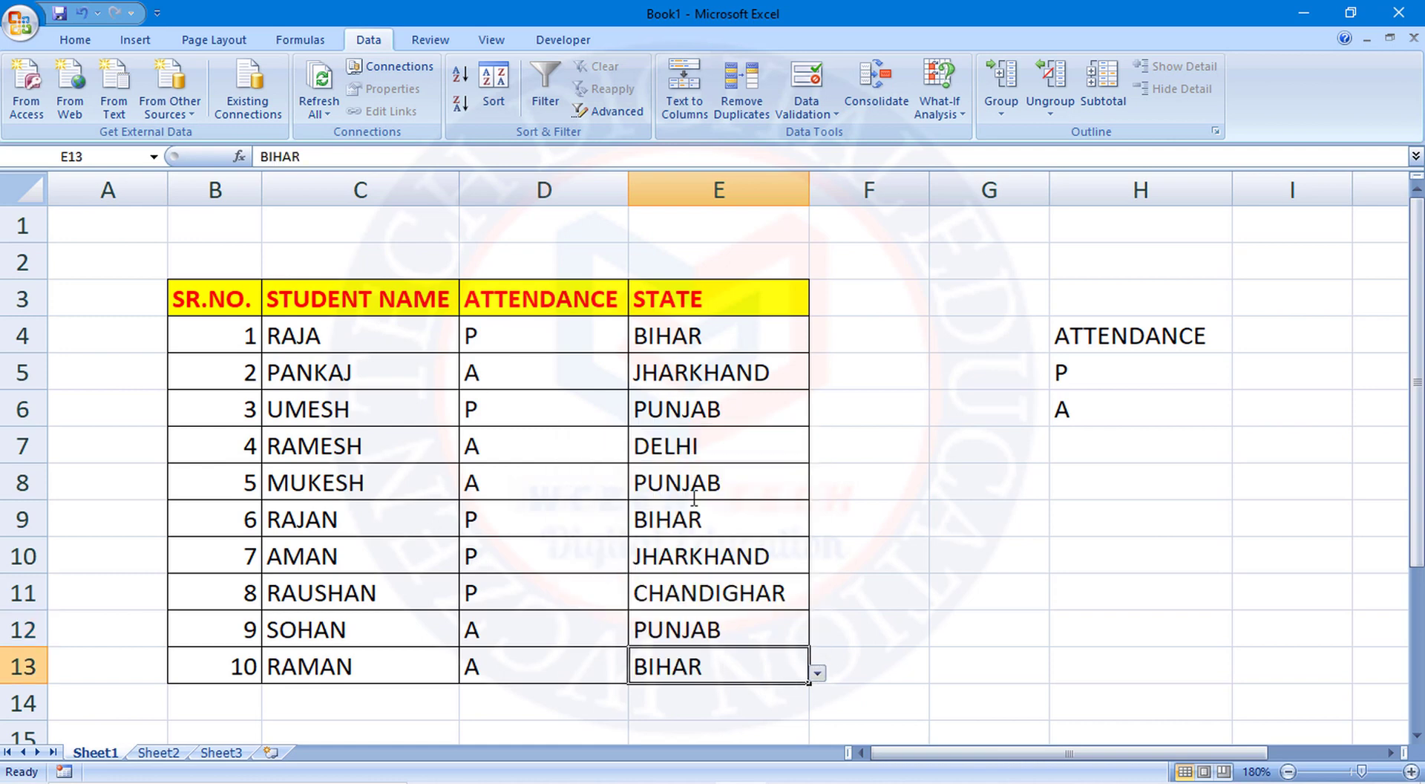
click(860, 650)
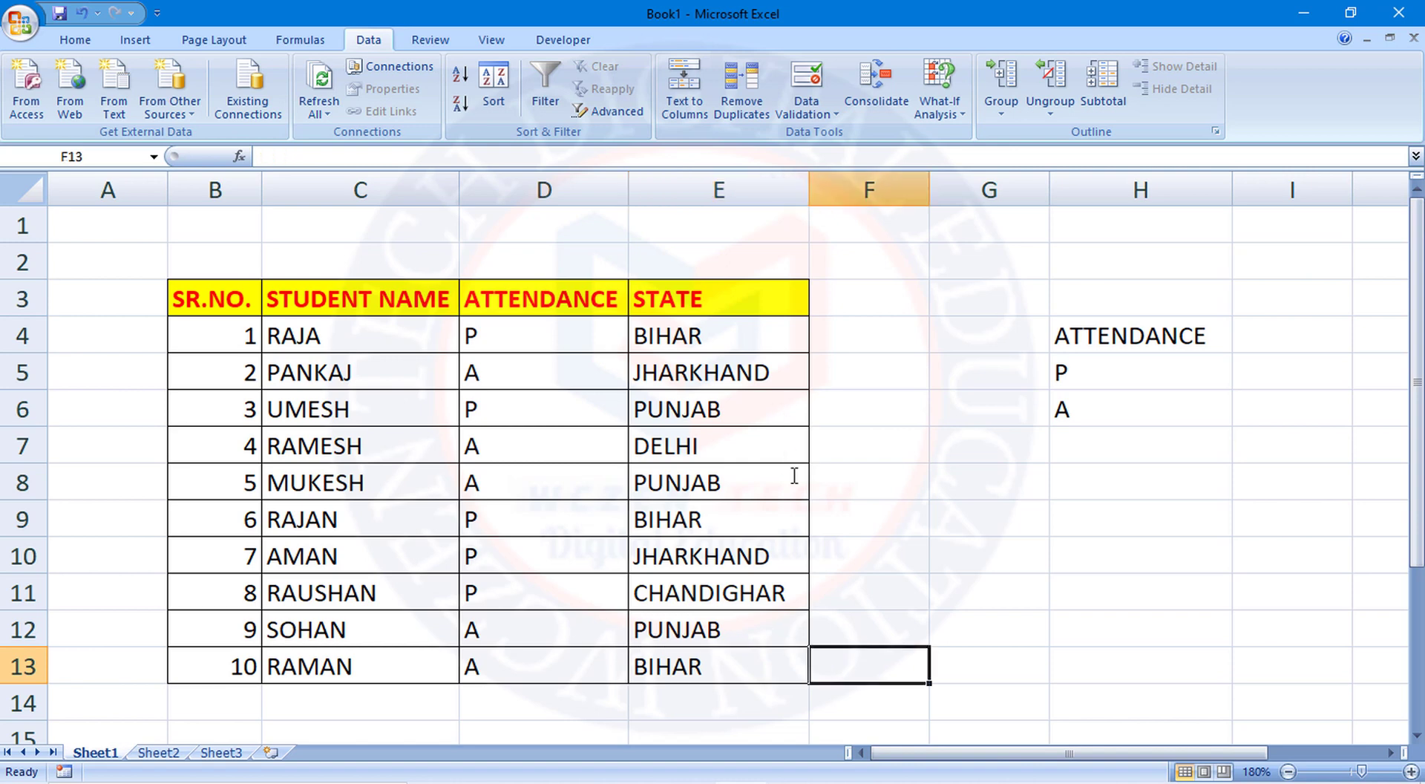